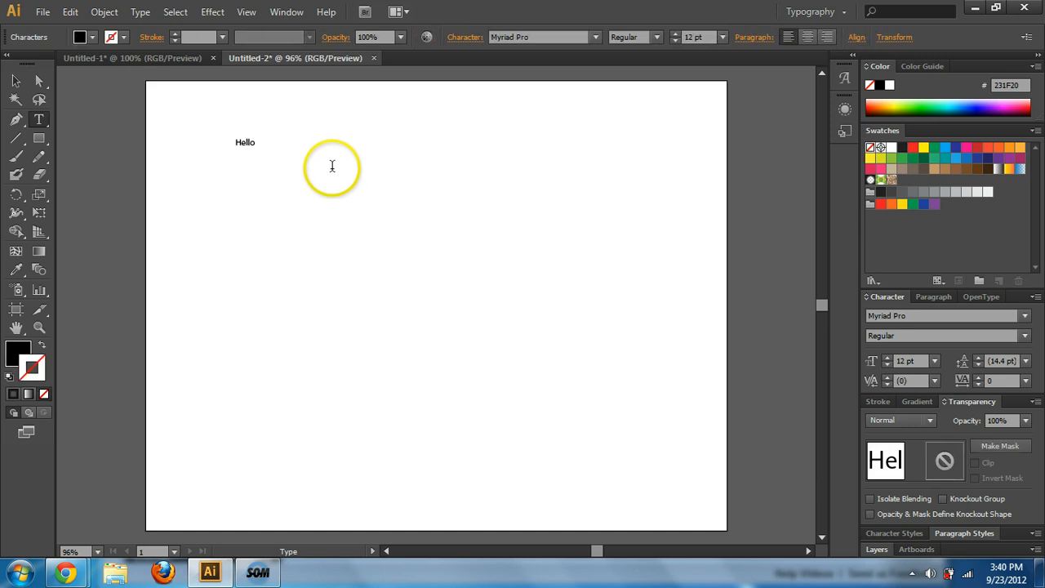
# Set the font size of the word "Hello" to 80 pt.
pyautogui.moveTo(257, 143); pyautogui.dragTo(156, 140)
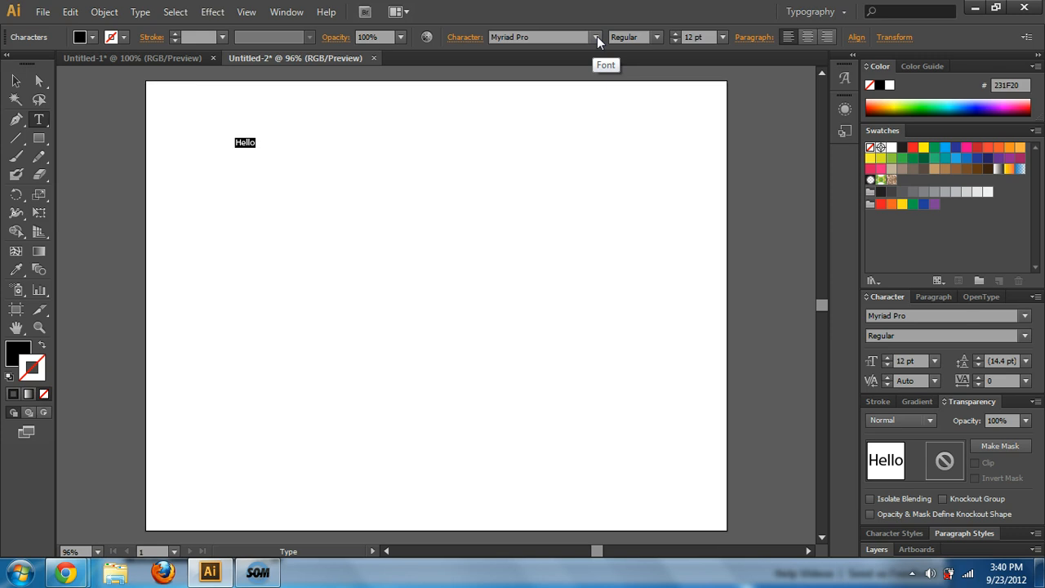
pyautogui.click(696, 37)
pyautogui.write('8')
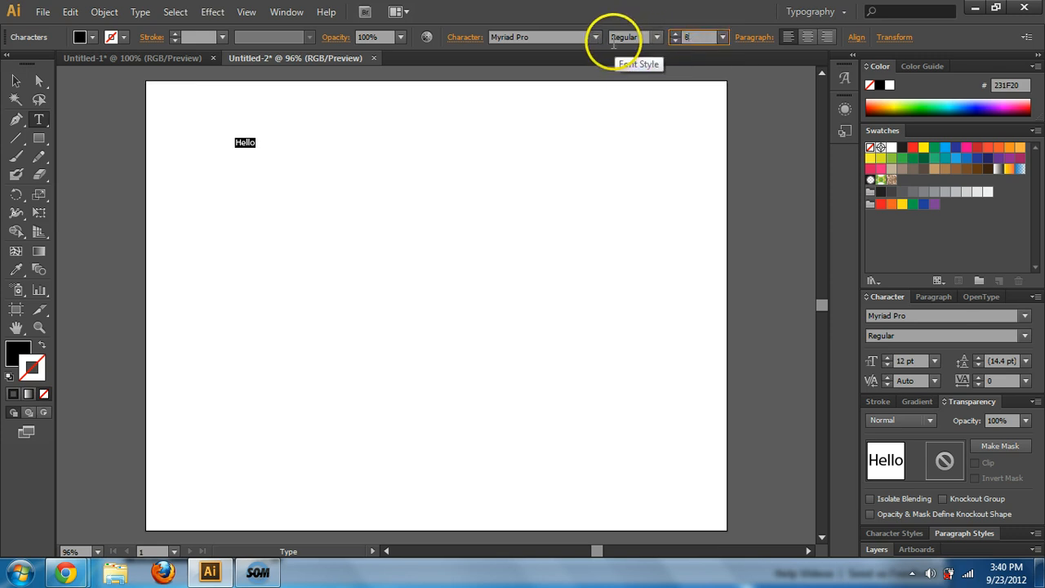
pyautogui.write('0')
pyautogui.press('Return')
# Move the "Hello" text slightly down and to the left on the artboard.
pyautogui.click(15, 81)
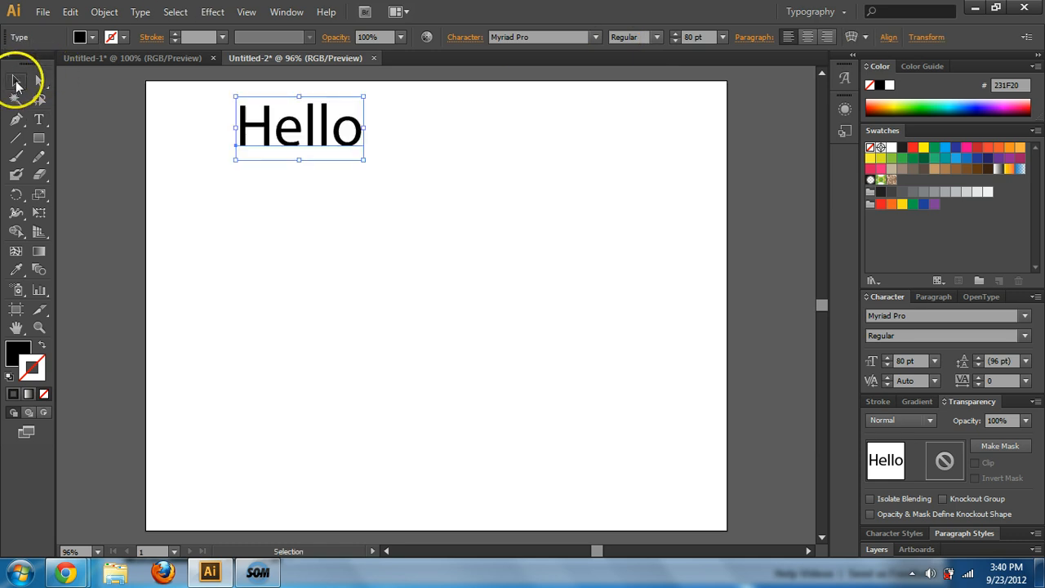
pyautogui.moveTo(264, 135); pyautogui.dragTo(257, 161)
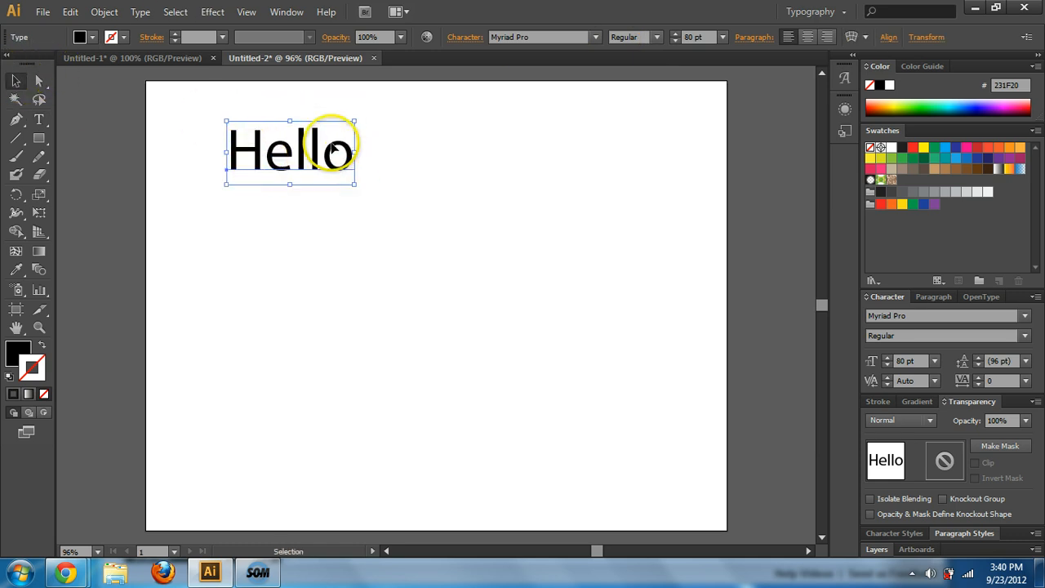
pyautogui.click(347, 152)
pyautogui.moveTo(347, 152)
pyautogui.mouseDown()
pyautogui.moveTo(351, 139)
pyautogui.moveTo(422, 154)
pyautogui.moveTo(334, 163)
pyautogui.mouseUp()
pyautogui.doubleClick(315, 143)
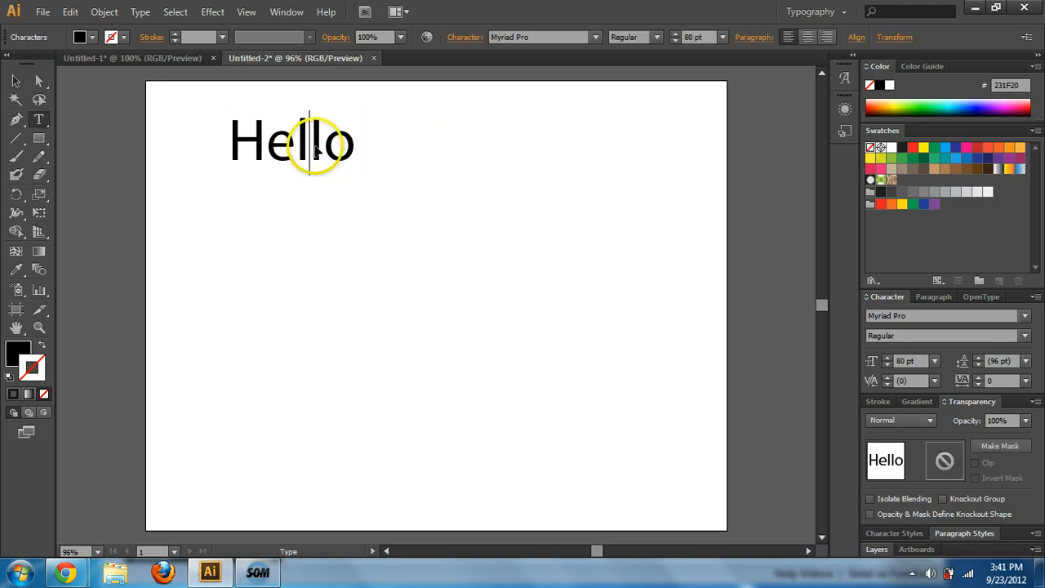
pyautogui.doubleClick(330, 145)
pyautogui.click(330, 145)
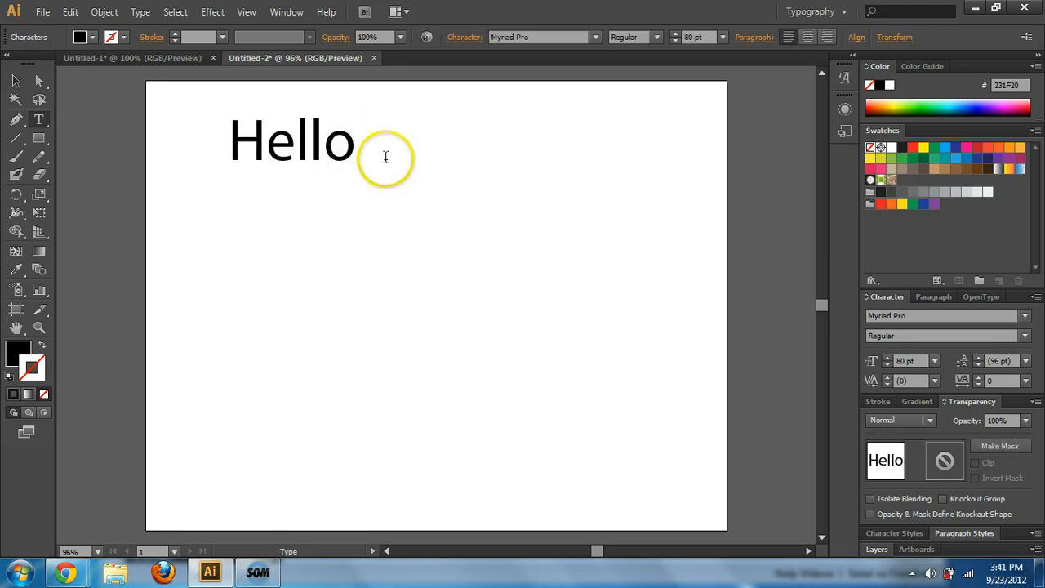
pyautogui.click(378, 161)
# Scale the "Hello" text up freehand from its lower-right corner to about 104 pt.
pyautogui.click(16, 82)
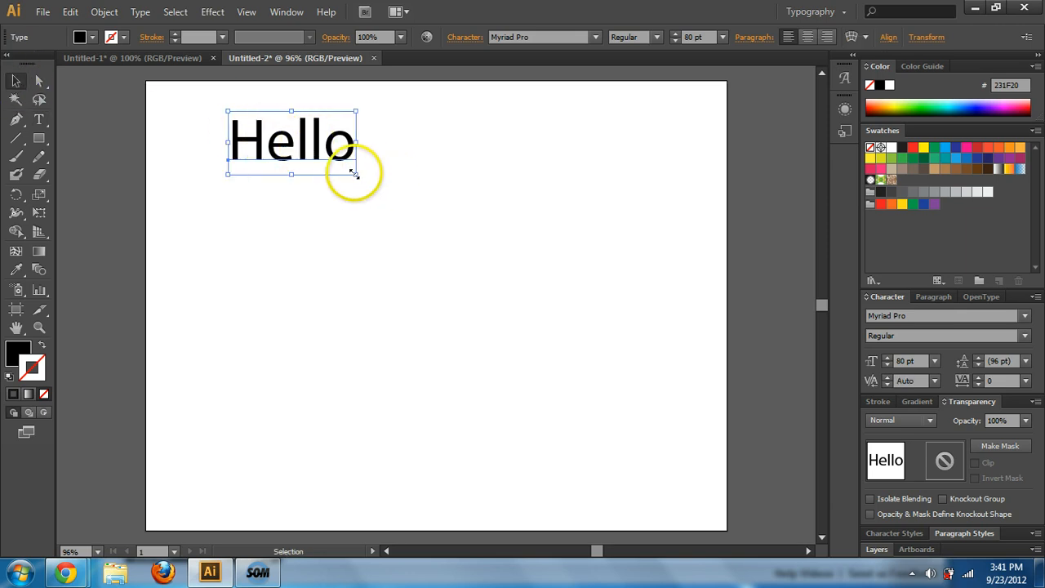
pyautogui.moveTo(354, 173); pyautogui.dragTo(392, 196)
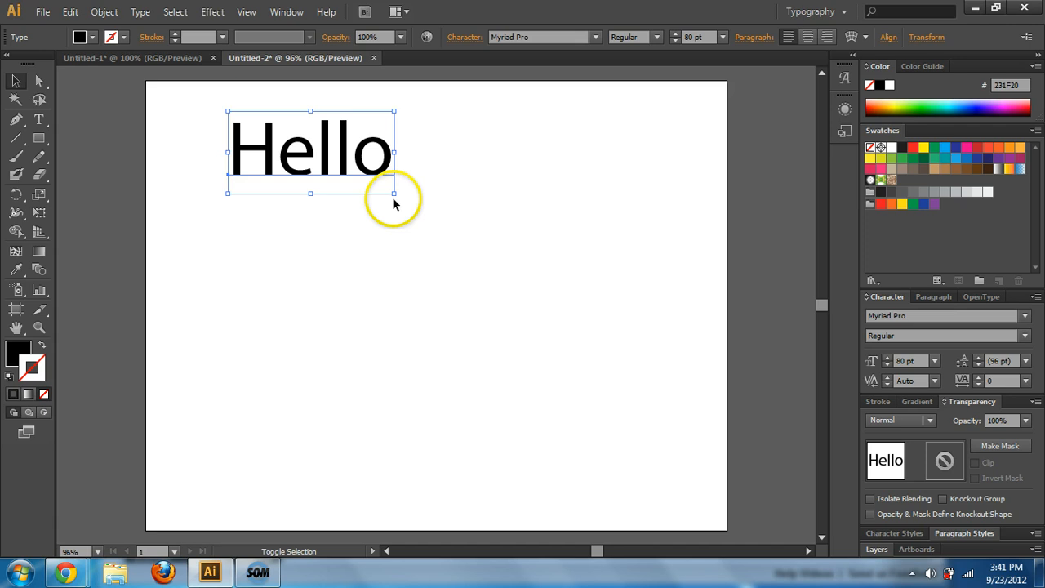
pyautogui.click(446, 187)
pyautogui.click(329, 150)
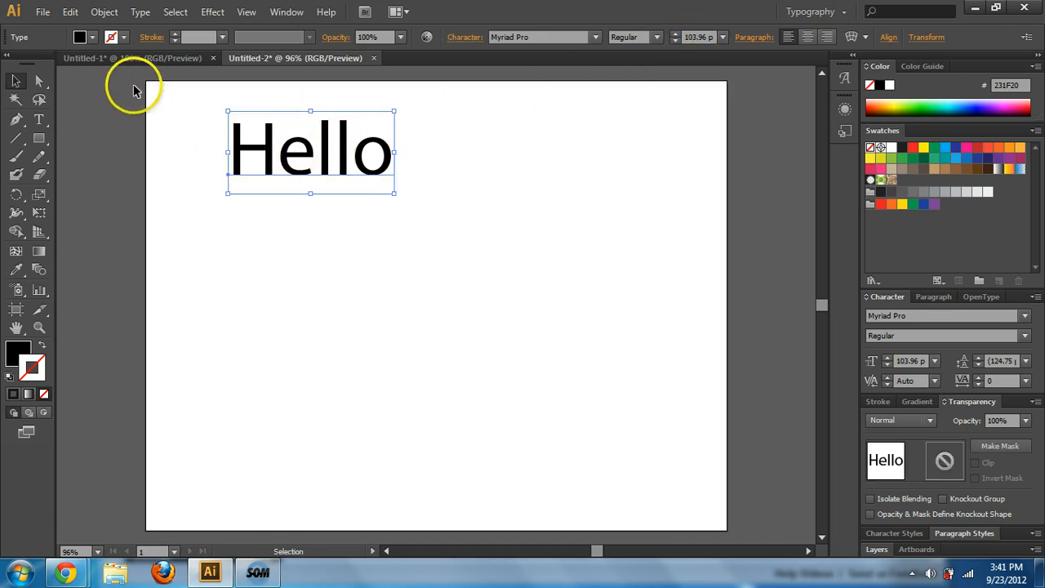
# Give the "Hello" text a light blue (00AEEF) stroke with a weight of 4 pt.
pyautogui.click(112, 38)
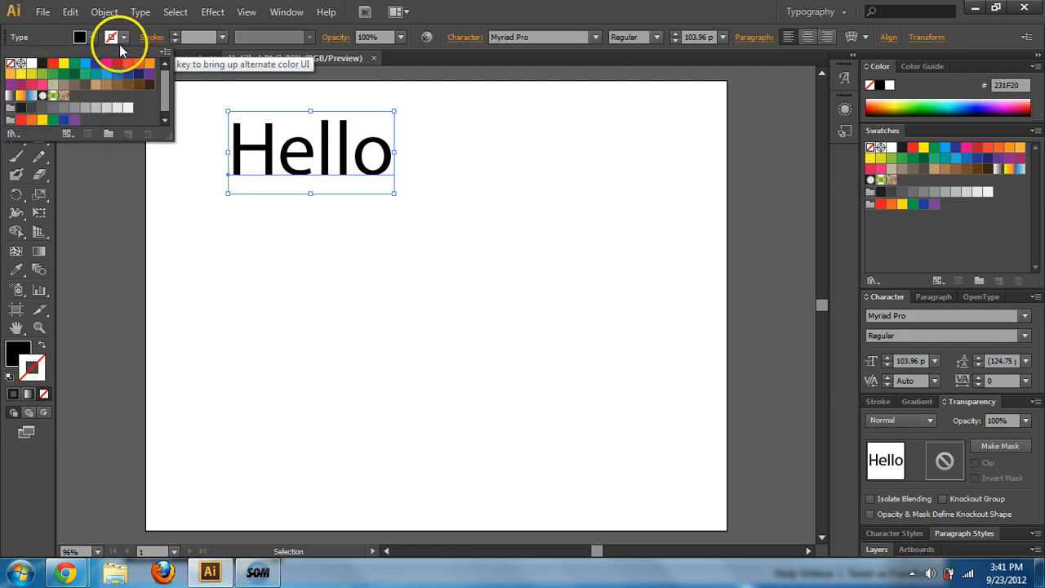
pyautogui.click(85, 63)
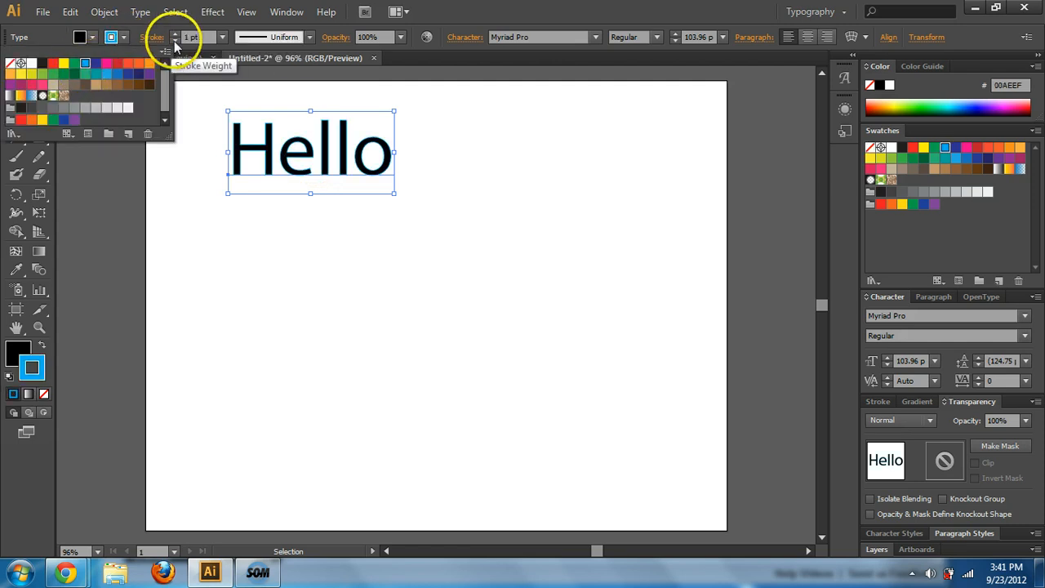
pyautogui.click(174, 35)
pyautogui.click(175, 34)
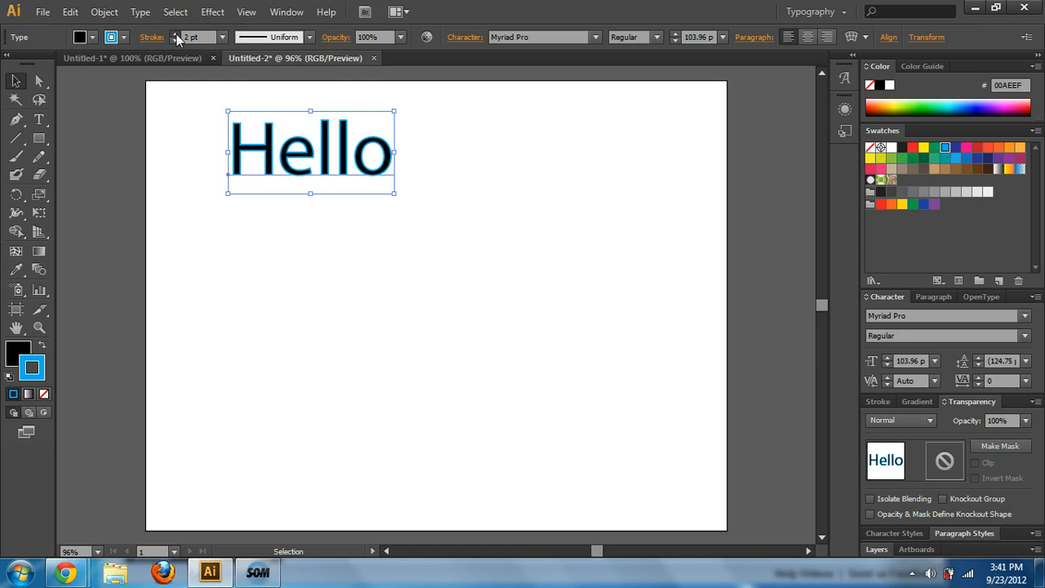
pyautogui.click(175, 34)
pyautogui.click(174, 35)
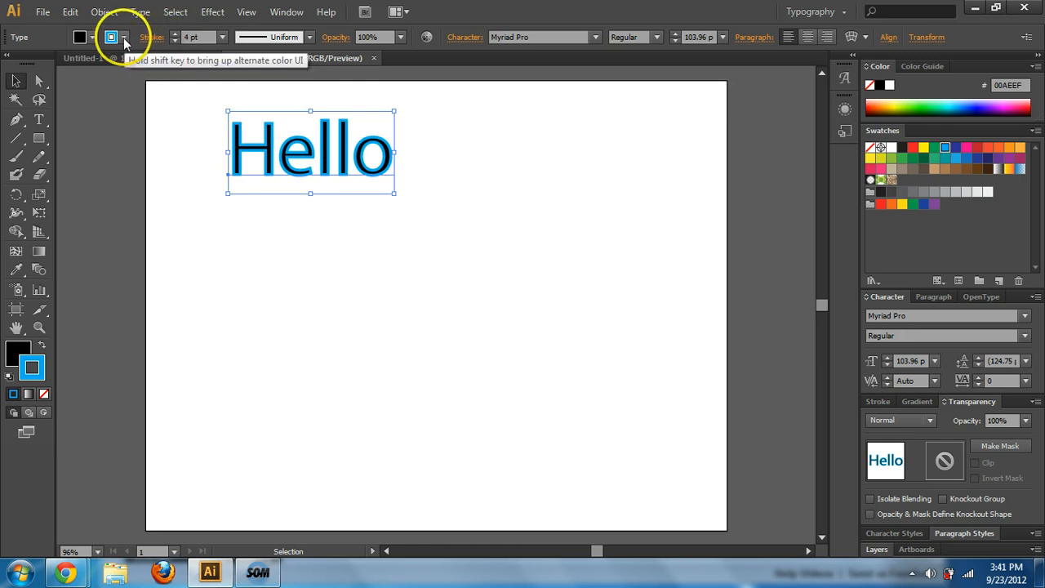
# Change the text's stroke colour to black and increase its weight to 10 pt.
pyautogui.click(79, 37)
pyautogui.click(42, 63)
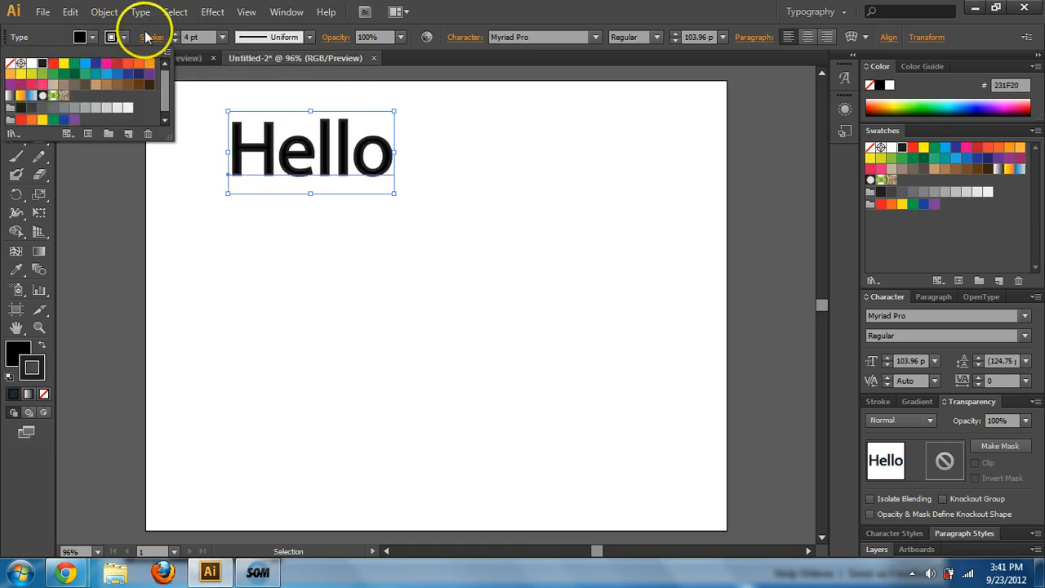
pyautogui.click(175, 34)
pyautogui.click(175, 35)
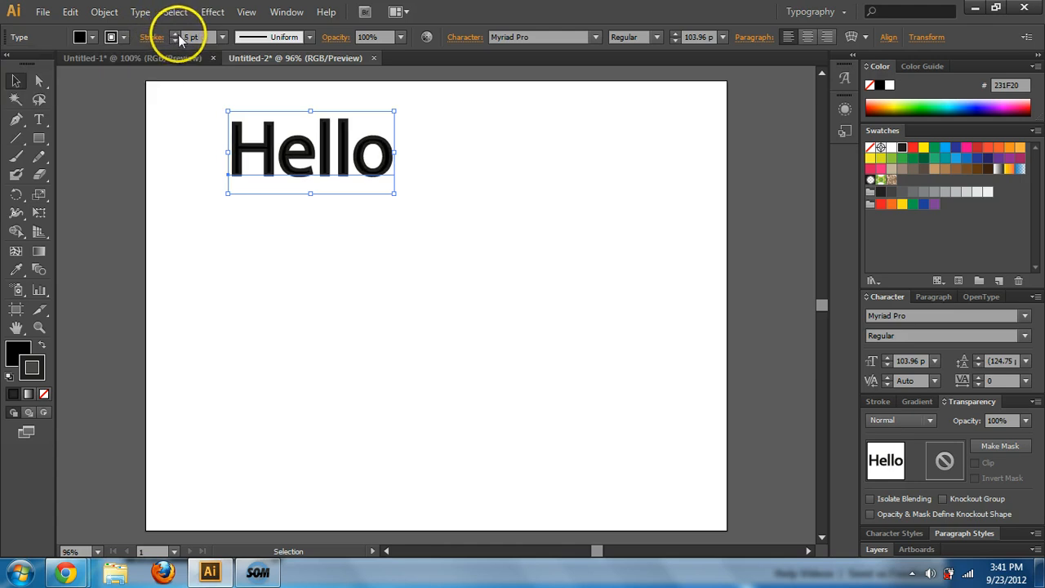
pyautogui.click(175, 34)
pyautogui.click(175, 35)
pyautogui.click(175, 34)
pyautogui.click(174, 34)
pyautogui.click(175, 35)
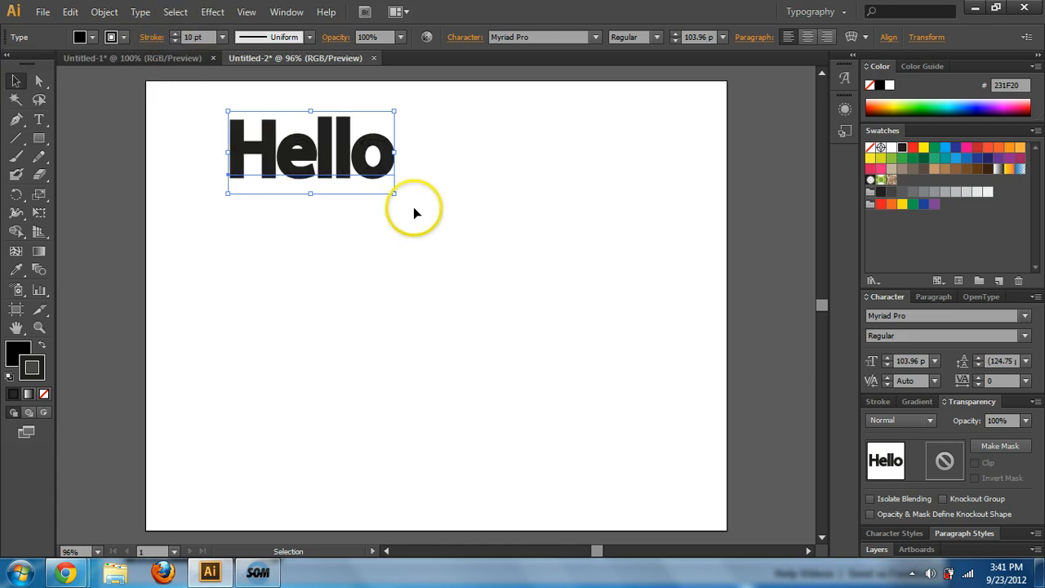
# Remove the stroke from the "Hello" text by setting its colour to None.
pyautogui.press('a')
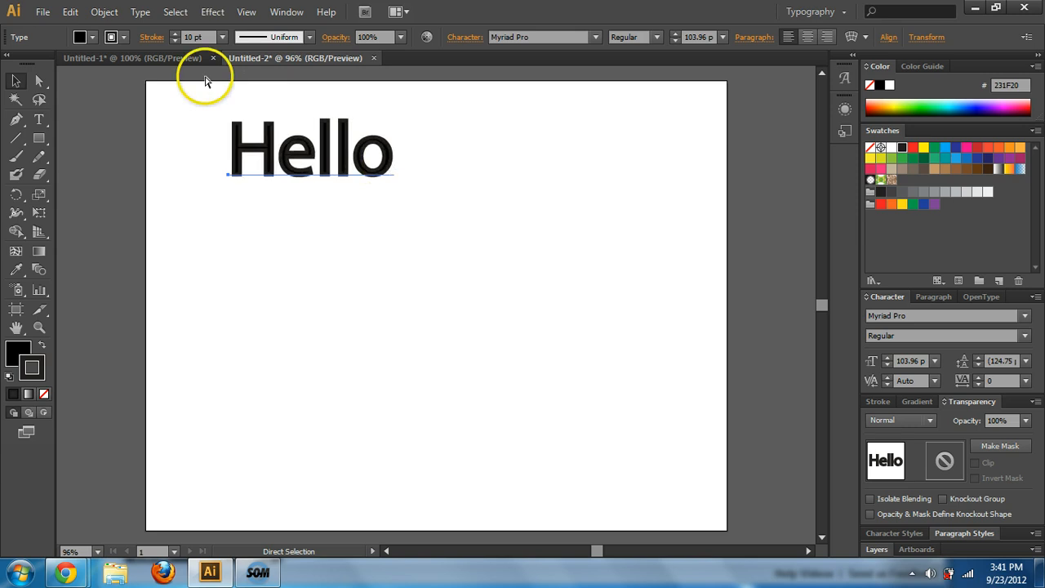
pyautogui.click(124, 37)
pyautogui.press('z')
pyautogui.click(16, 65)
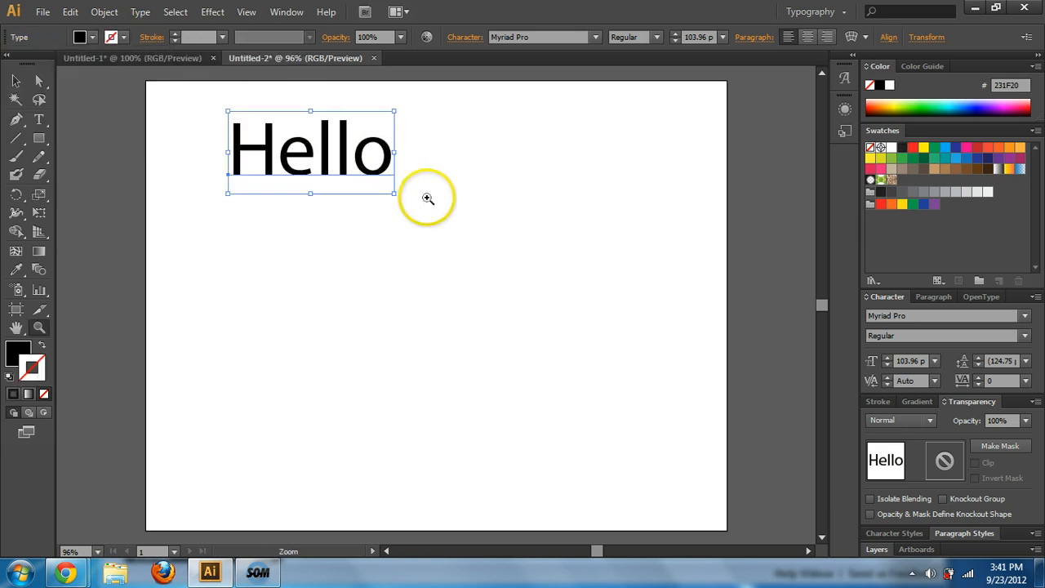
# Move the "Hello" text a little to the left on the artboard.
pyautogui.click(13, 81)
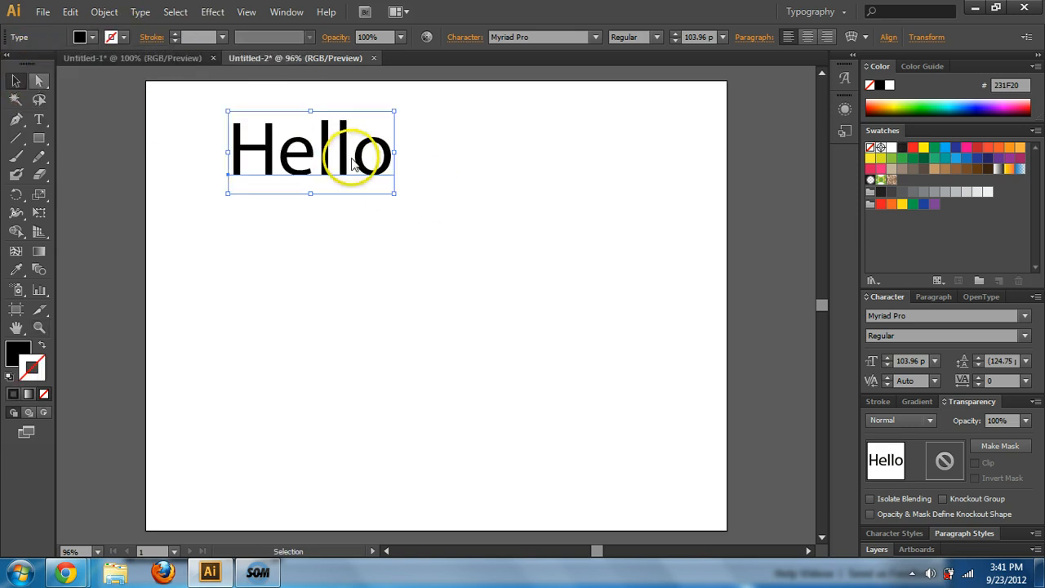
pyautogui.moveTo(349, 160); pyautogui.dragTo(321, 157)
pyautogui.click(479, 196)
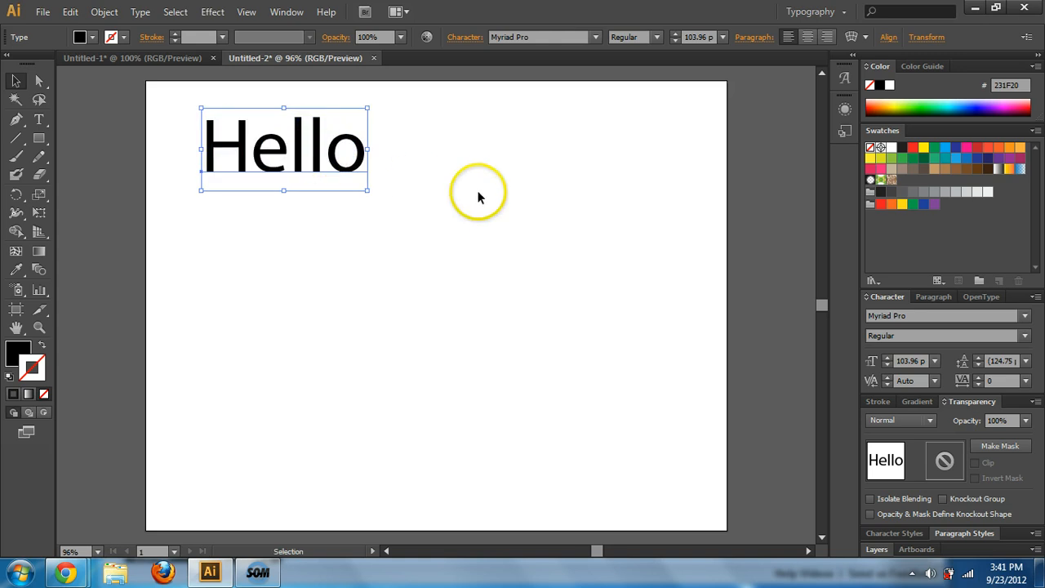
# Try to reshape the letter H of the live text with the Direct Selection tool.
pyautogui.click(257, 150)
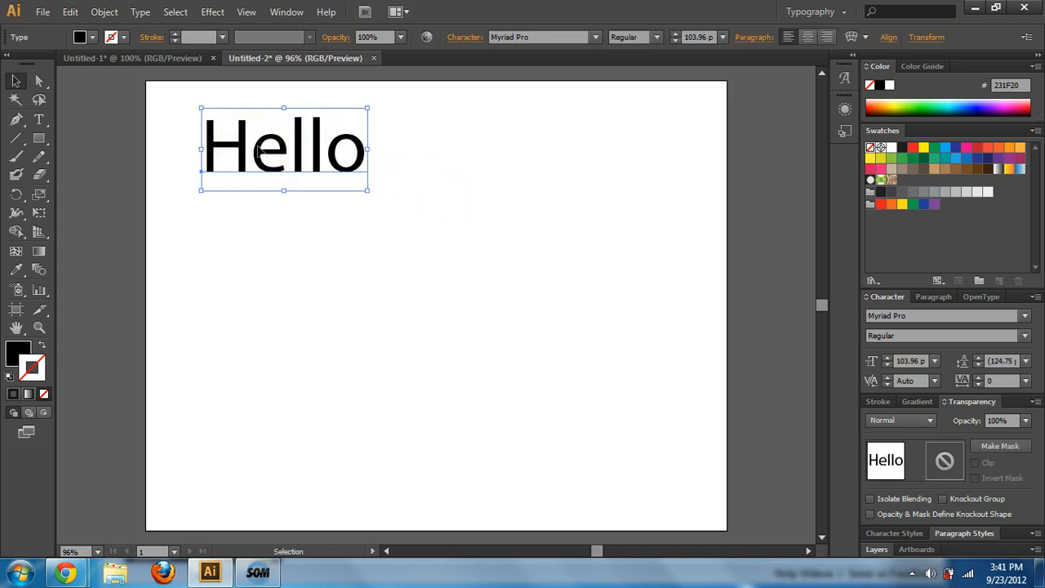
pyautogui.rightClick(260, 154)
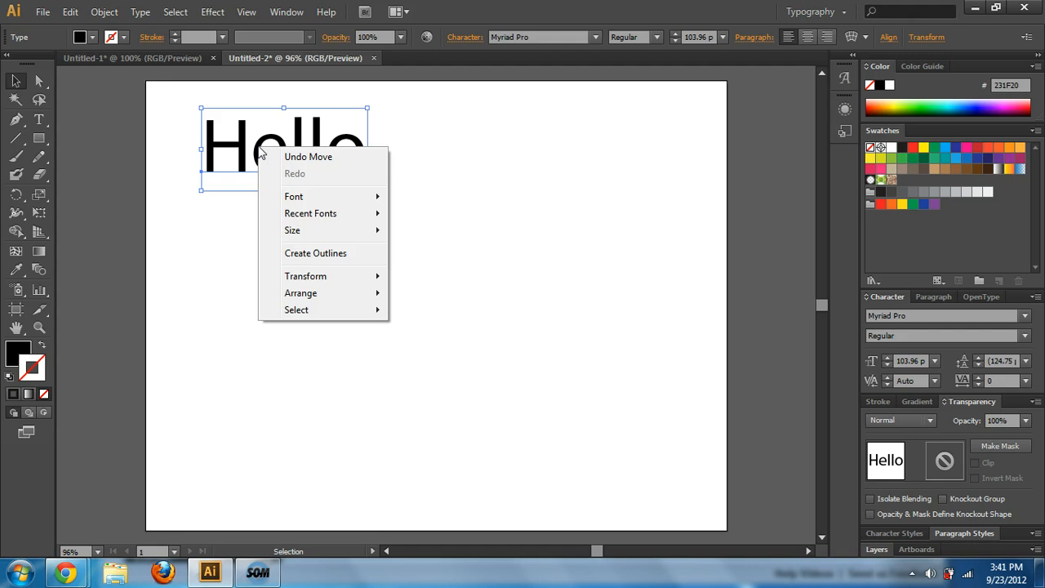
pyautogui.click(259, 145)
pyautogui.click(39, 80)
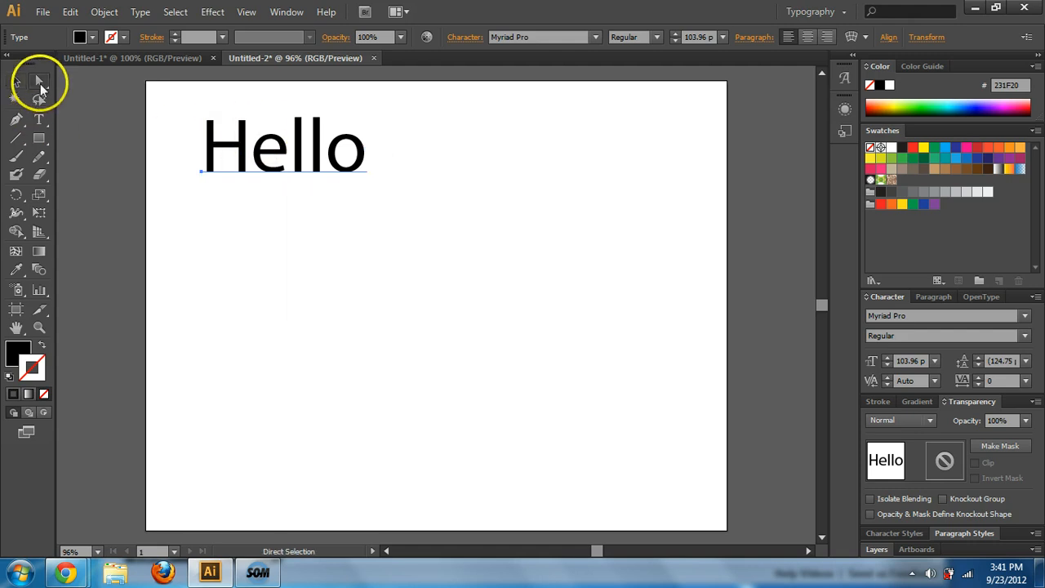
pyautogui.click(214, 173)
pyautogui.click(216, 127)
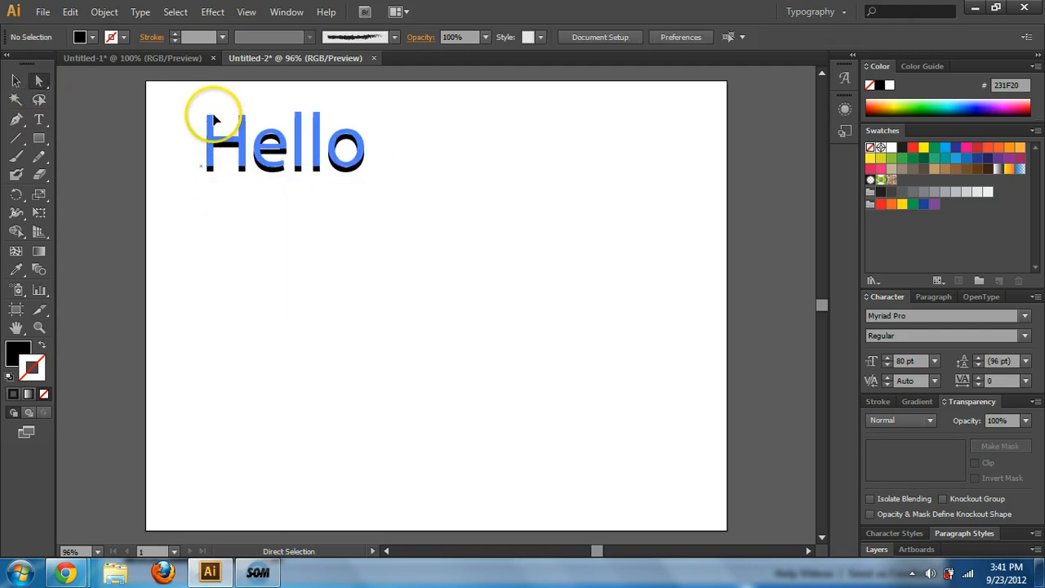
# Convert the "Hello" text to editable vector shapes with Create Outlines.
pyautogui.click(280, 145)
pyautogui.rightClick(279, 146)
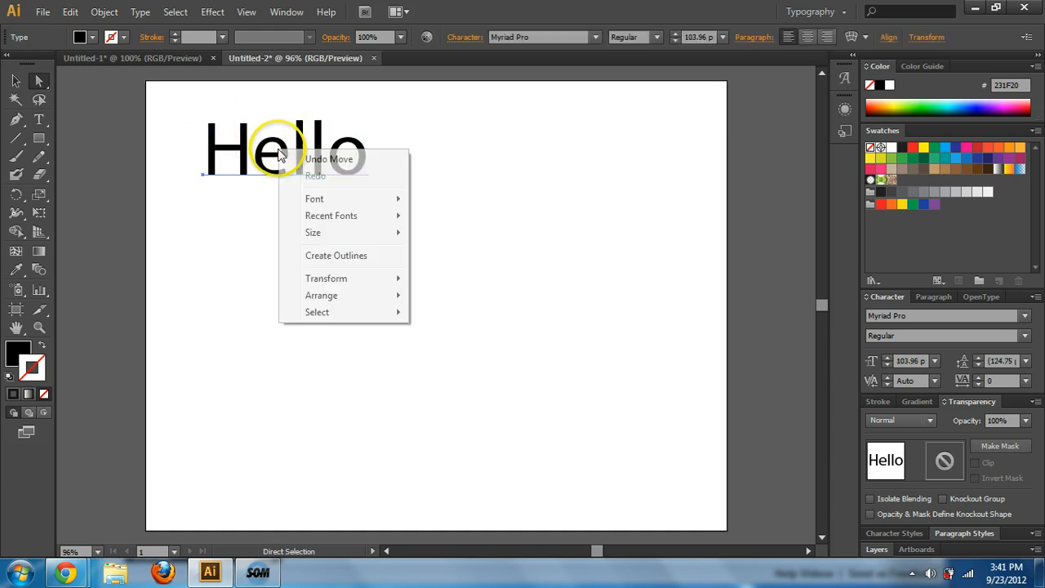
pyautogui.moveTo(356, 304)
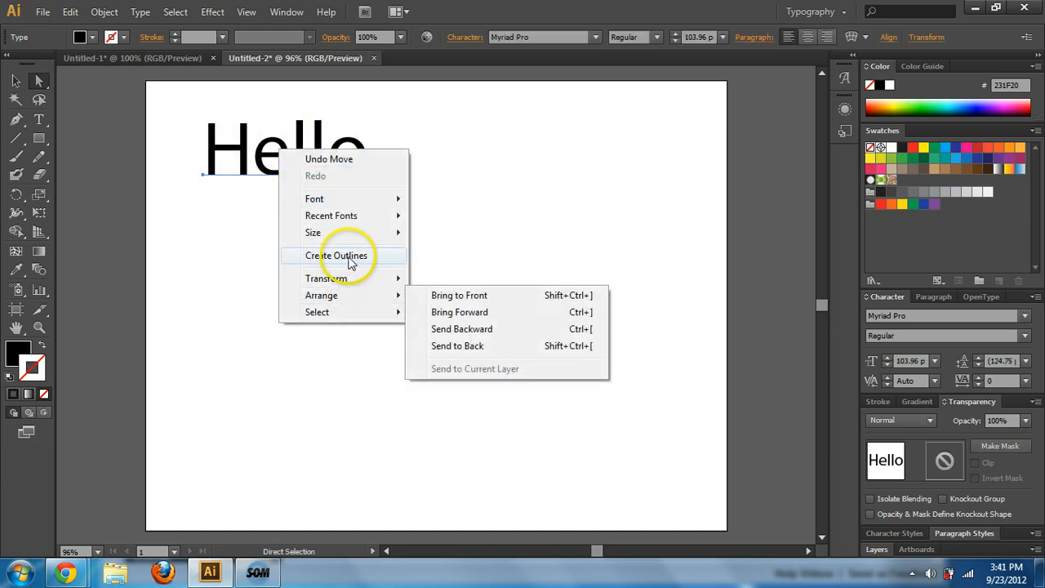
pyautogui.click(349, 259)
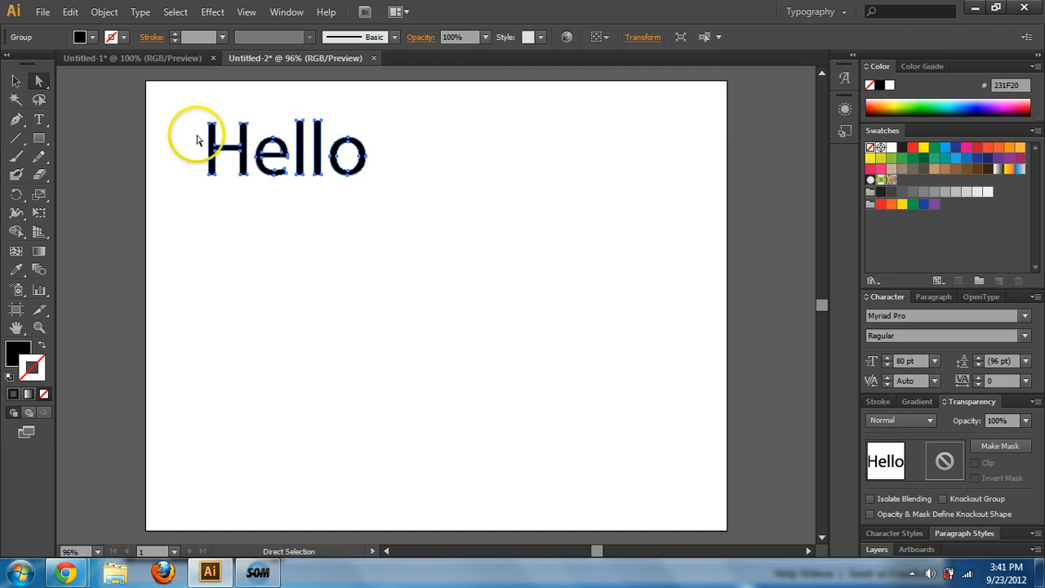
# Stretch the left stem of the H well above the other letters by raising its two top anchor points to the same height.
pyautogui.click(214, 229)
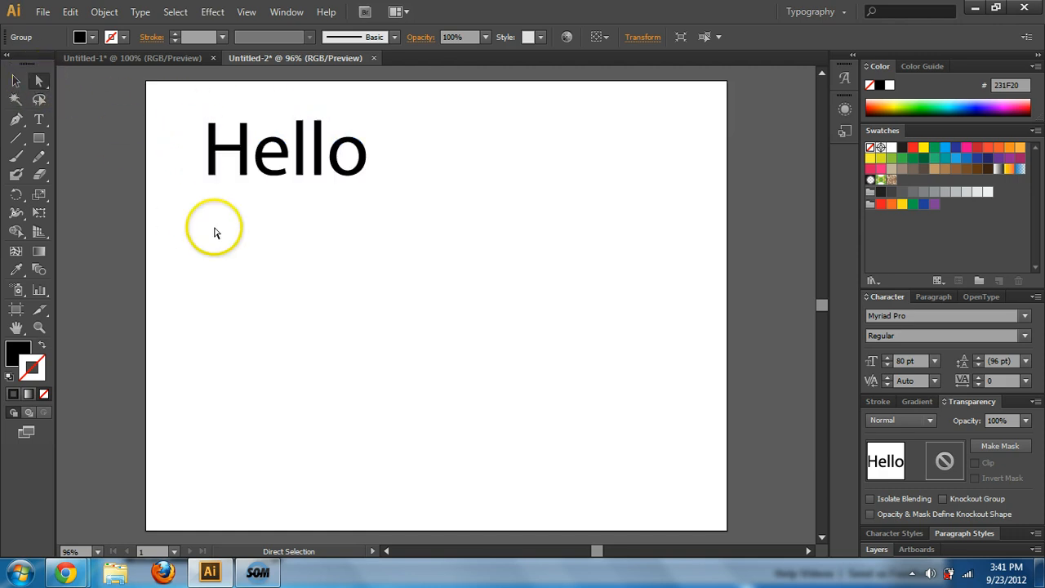
pyautogui.moveTo(208, 124); pyautogui.dragTo(209, 97)
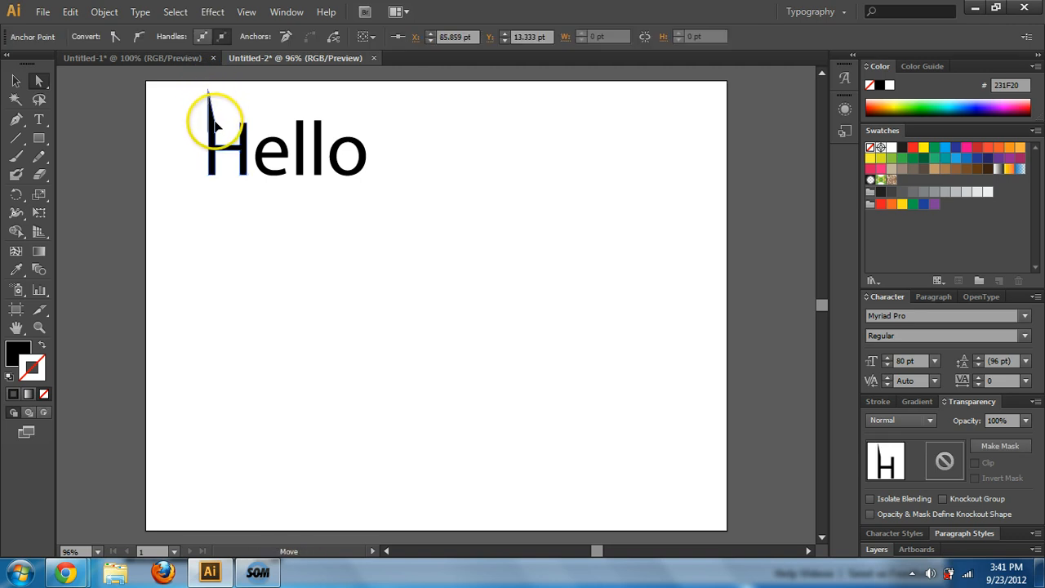
pyautogui.click(397, 260)
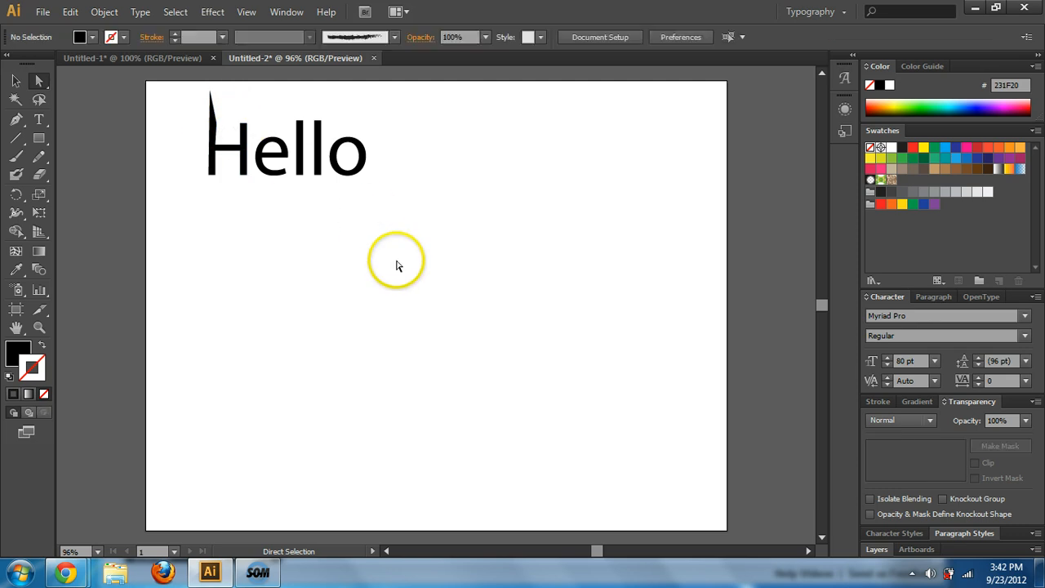
pyautogui.click(221, 122)
pyautogui.click(217, 125)
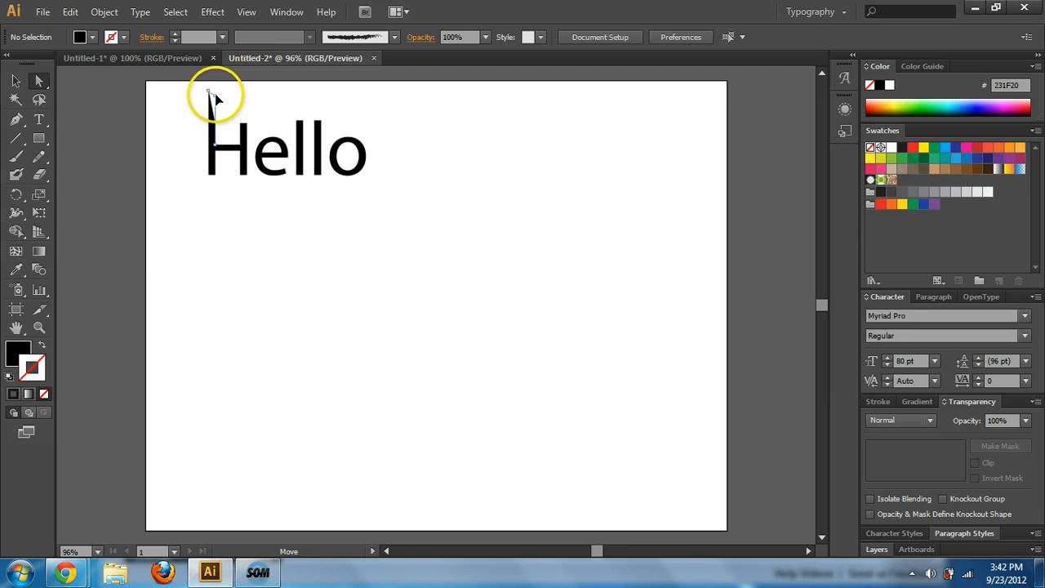
pyautogui.moveTo(215, 98); pyautogui.dragTo(212, 92)
pyautogui.click(403, 365)
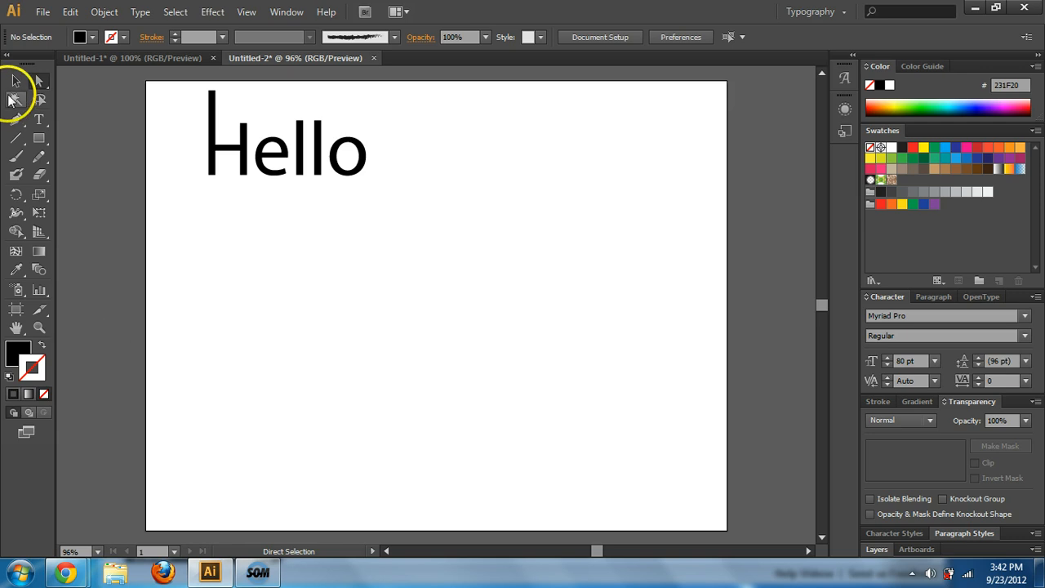
# Add two anchor points along the upper part of the second l's right edge.
pyautogui.click(16, 81)
pyautogui.click(39, 82)
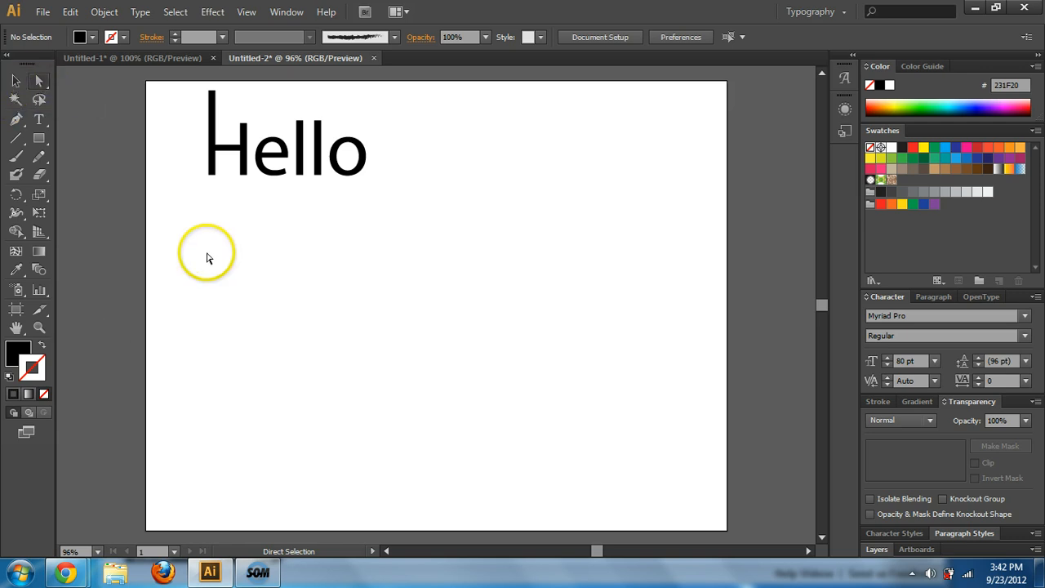
pyautogui.keyDown('ctrl'); pyautogui.click(240, 217); pyautogui.keyUp('ctrl')
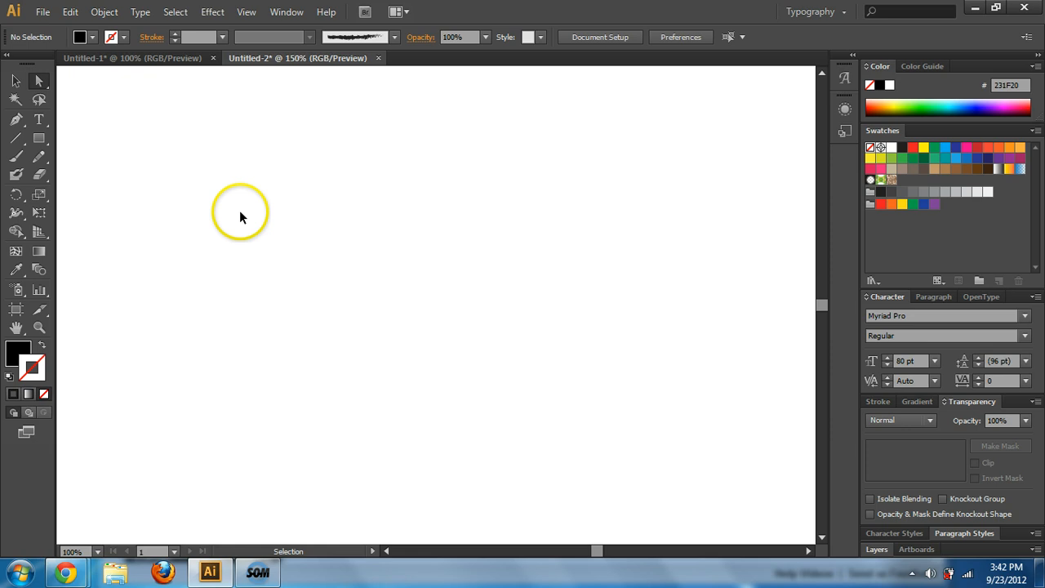
pyautogui.moveTo(278, 280); pyautogui.dragTo(414, 434)
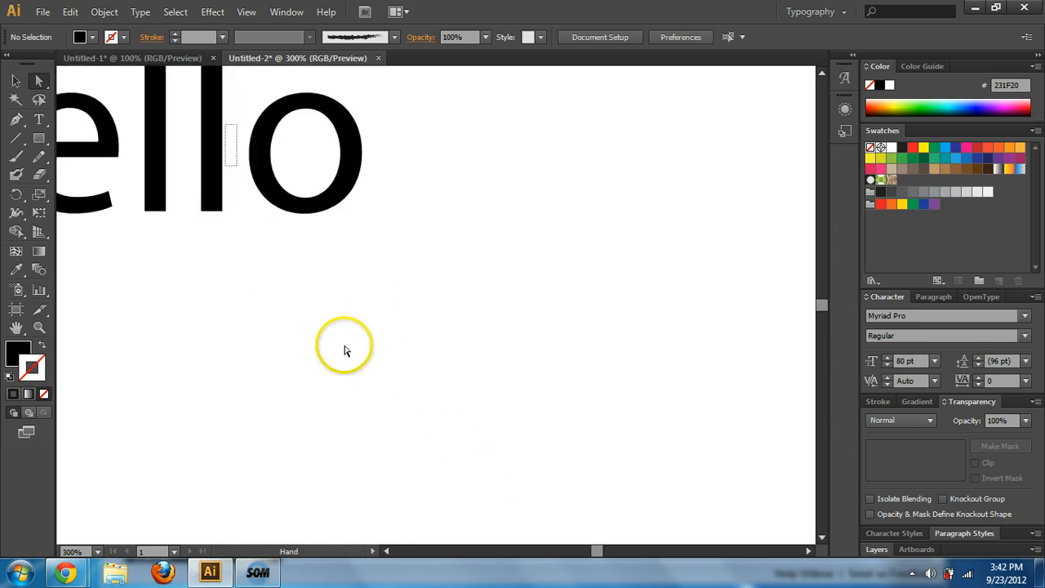
pyautogui.moveTo(264, 98); pyautogui.dragTo(422, 268)
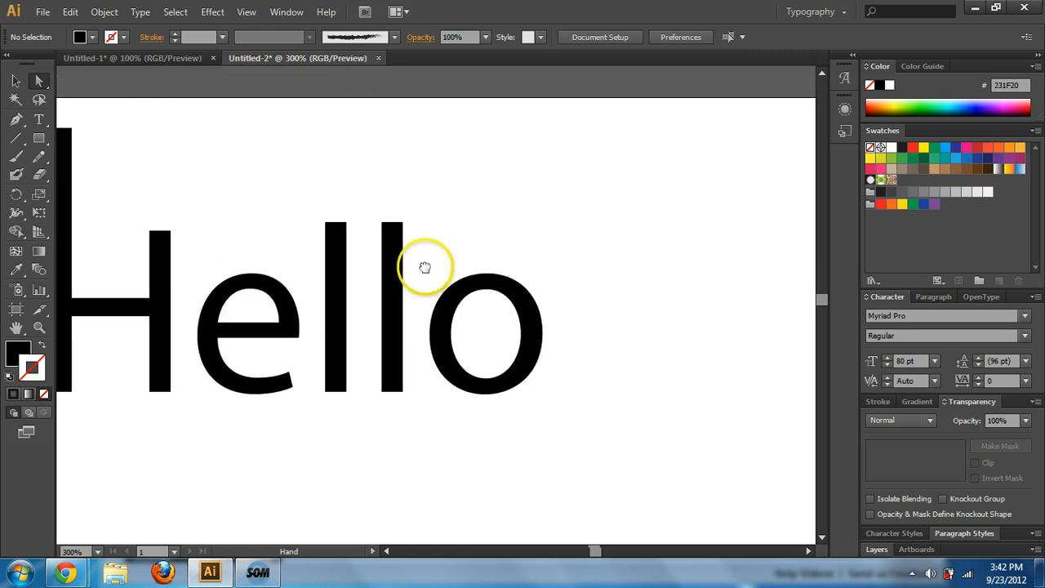
pyautogui.click(392, 232)
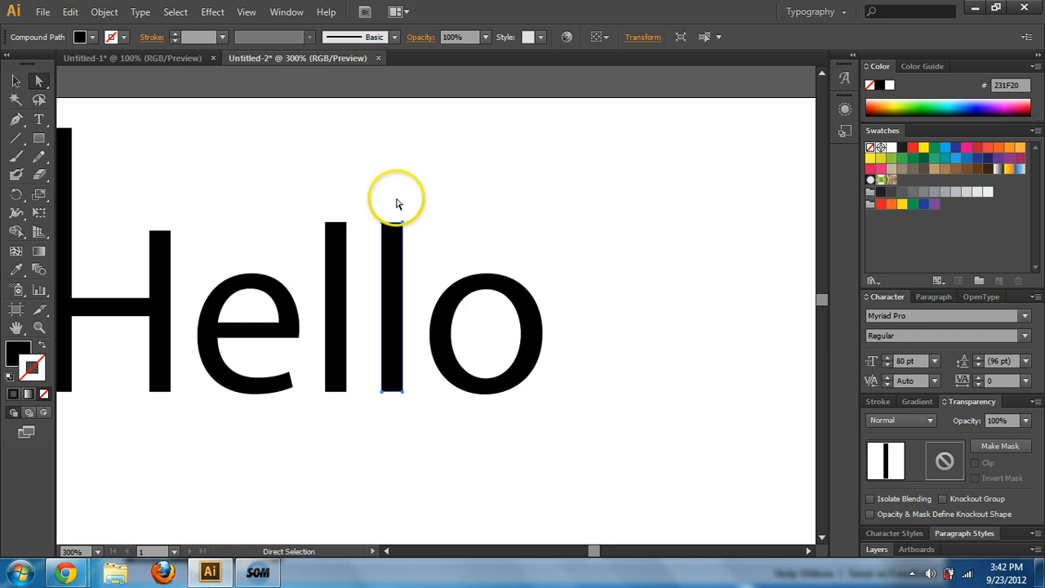
pyautogui.click(19, 123)
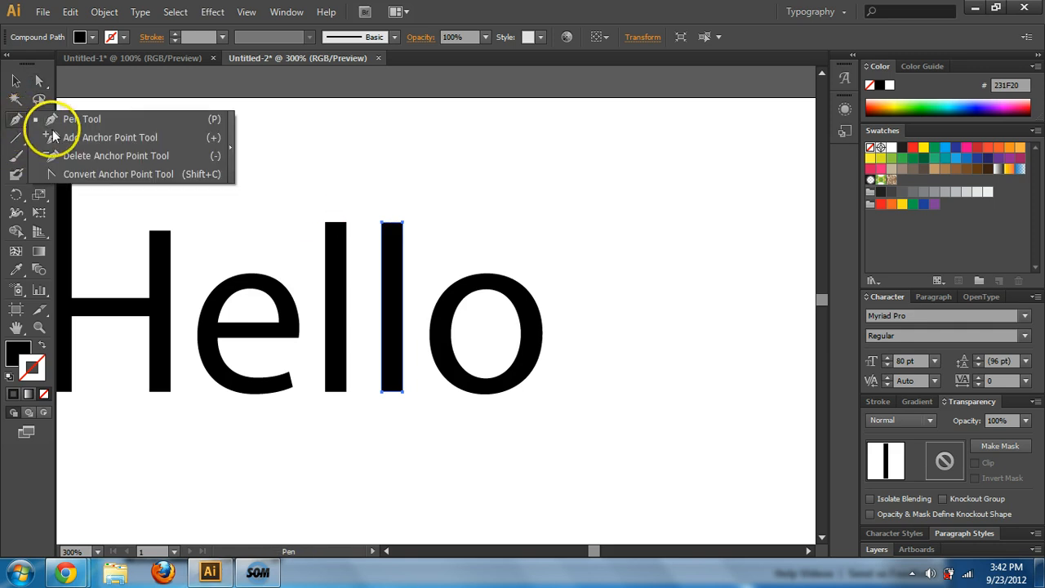
pyautogui.click(82, 137)
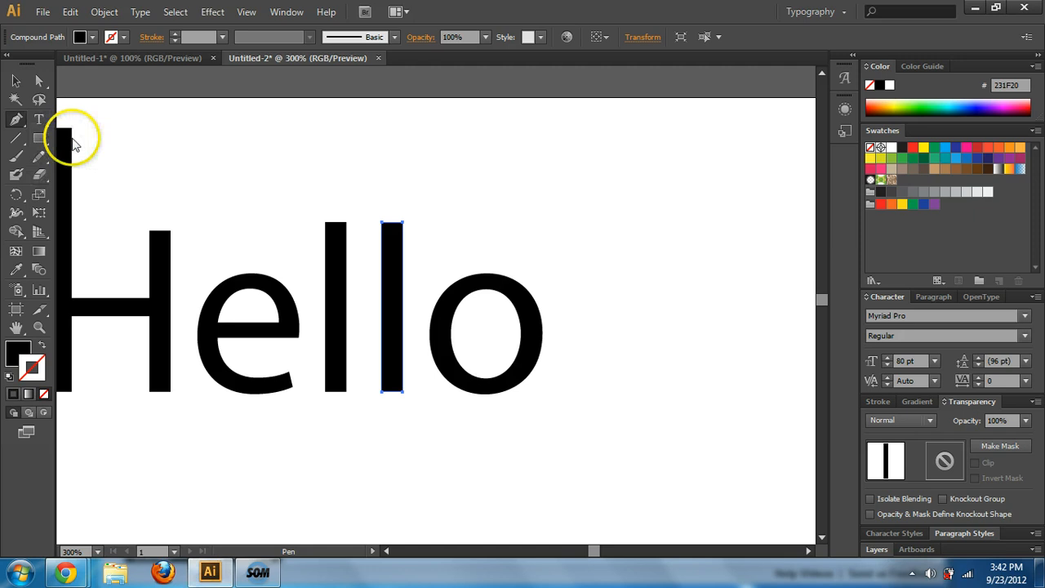
pyautogui.click(403, 254)
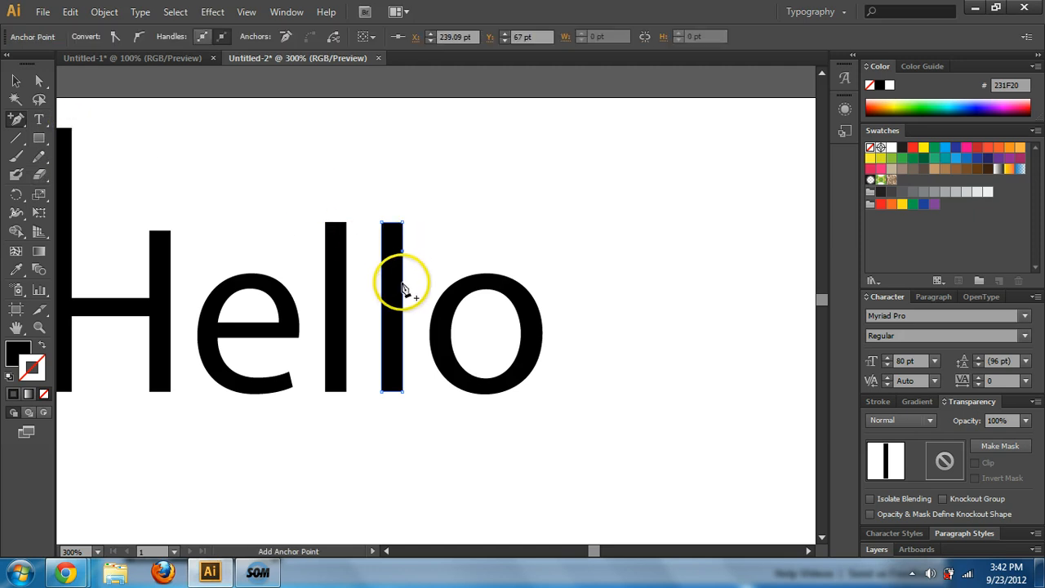
# Pull the upper added anchor point of the second l outward toward the o to form a pointed flag.
pyautogui.click(38, 80)
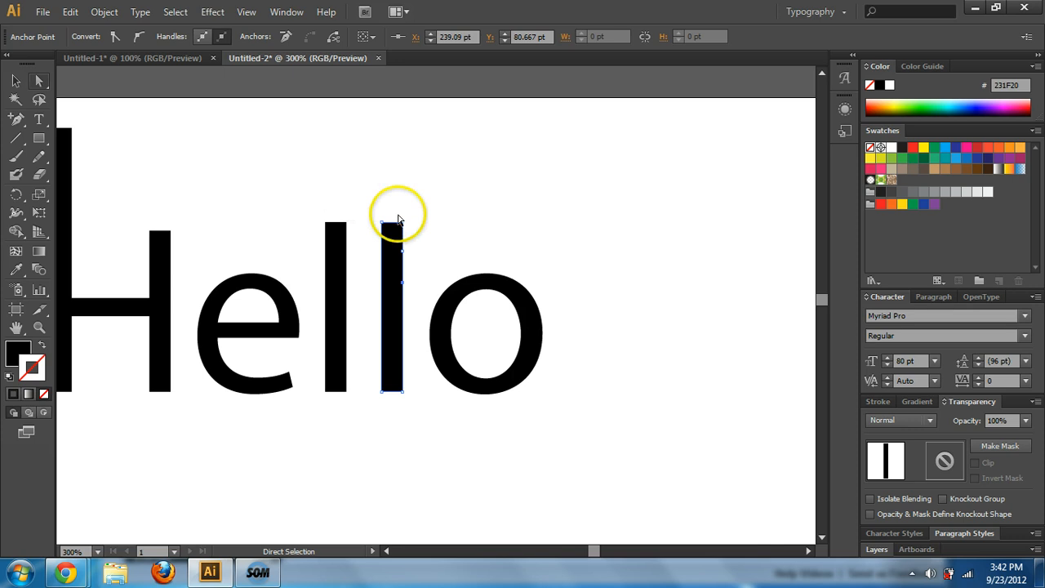
pyautogui.click(410, 265)
pyautogui.moveTo(441, 251); pyautogui.dragTo(441, 252)
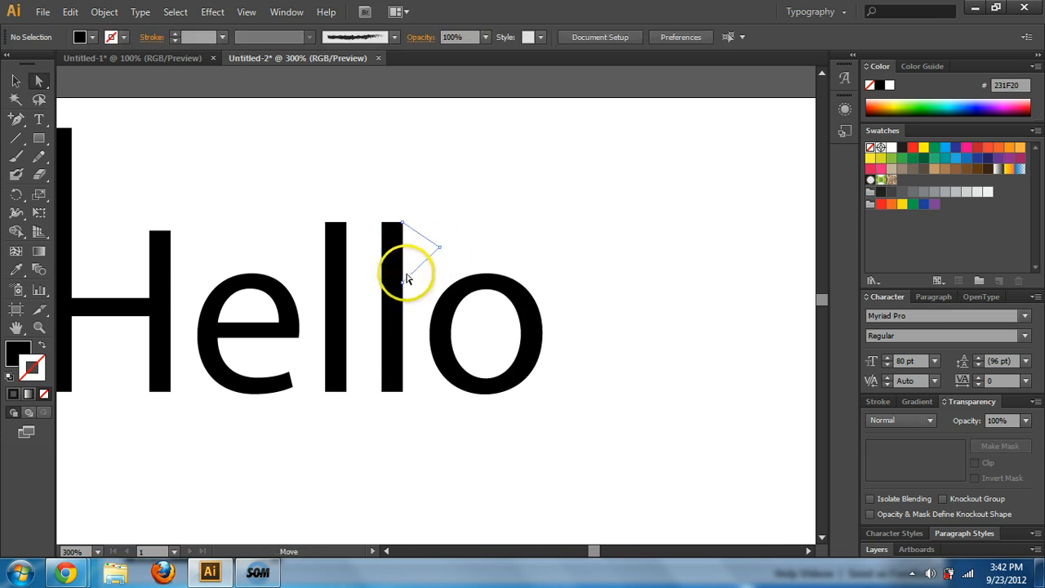
# Try to narrow the second l's flag by moving its lower added anchor point up and slightly outward.
pyautogui.moveTo(403, 282); pyautogui.dragTo(410, 253)
pyautogui.click(481, 205)
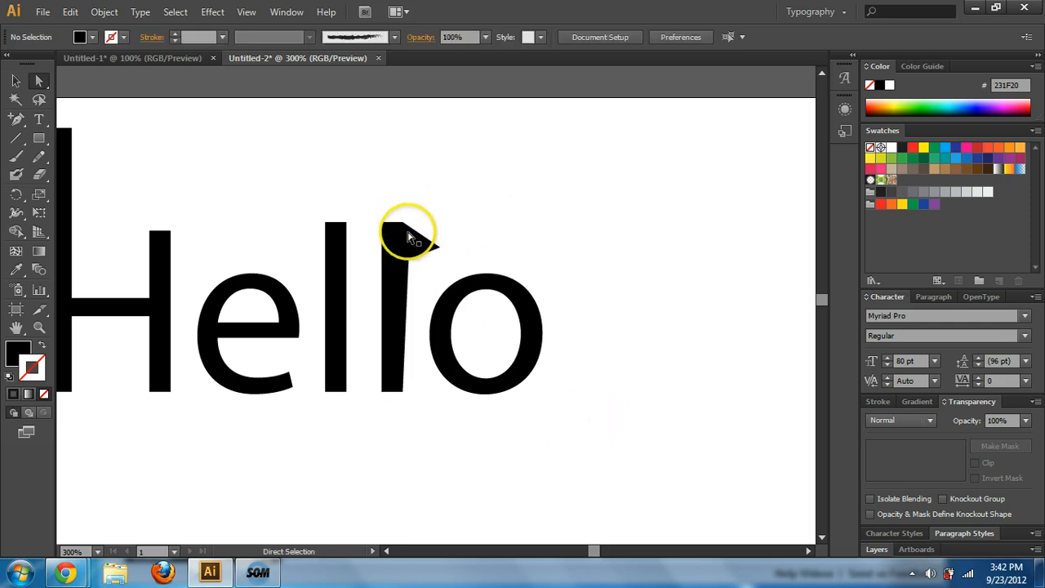
pyautogui.moveTo(413, 238); pyautogui.dragTo(446, 212)
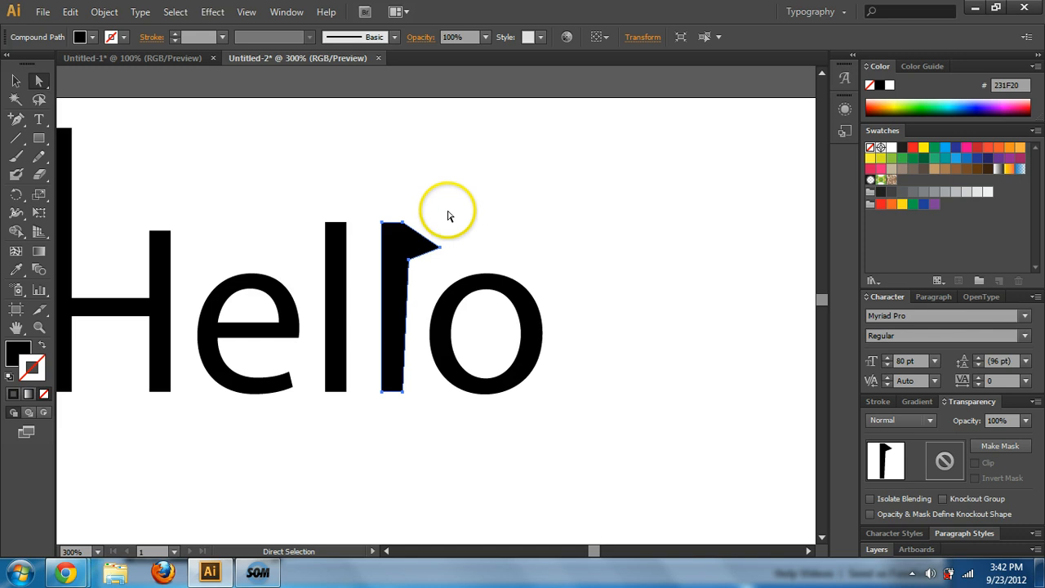
pyautogui.hotkey('ctrl', 'z')
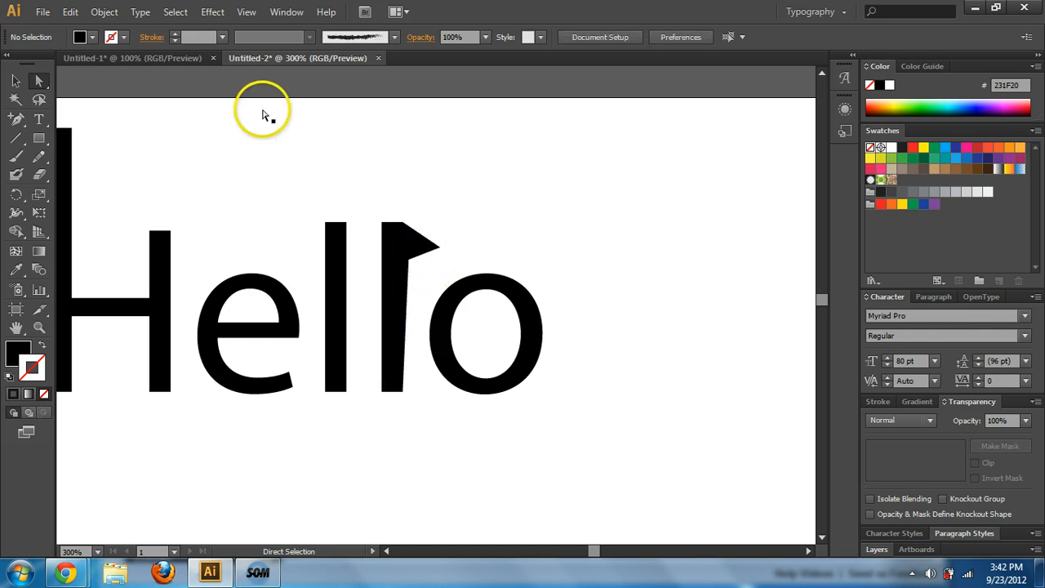
pyautogui.click(16, 80)
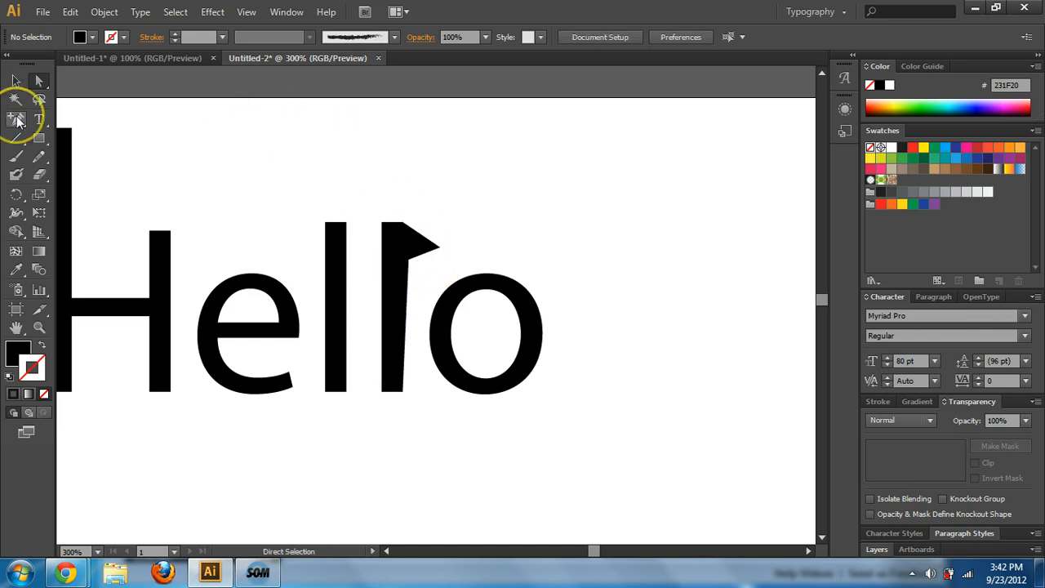
pyautogui.click(16, 120)
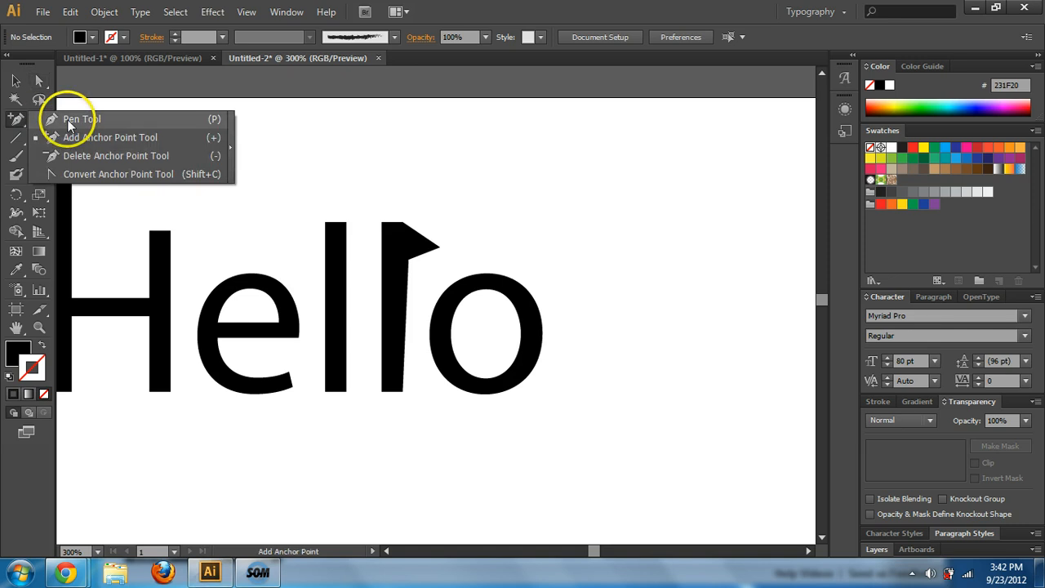
pyautogui.click(66, 119)
pyautogui.click(351, 178)
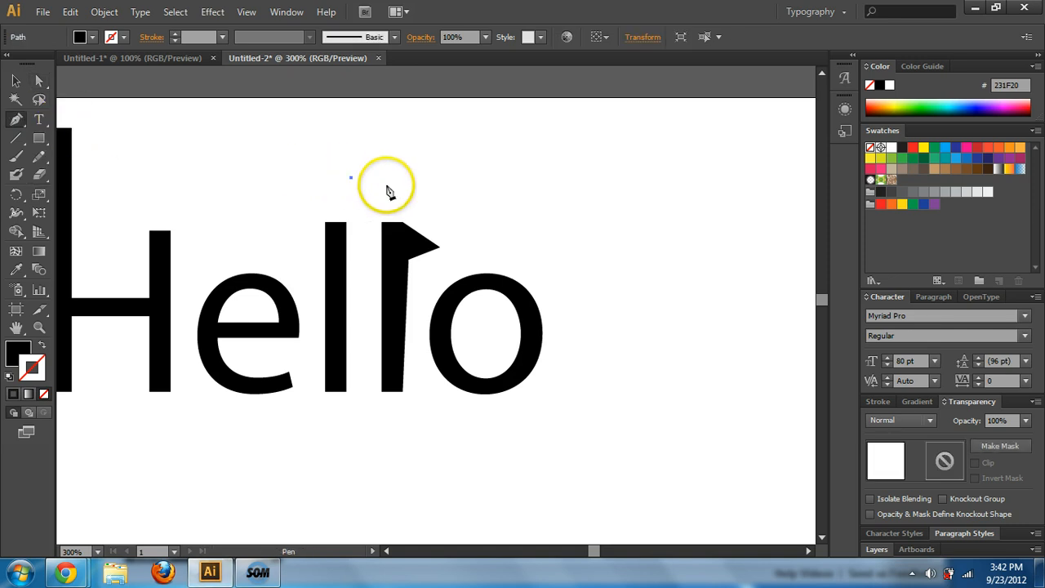
pyautogui.moveTo(388, 188); pyautogui.dragTo(407, 213)
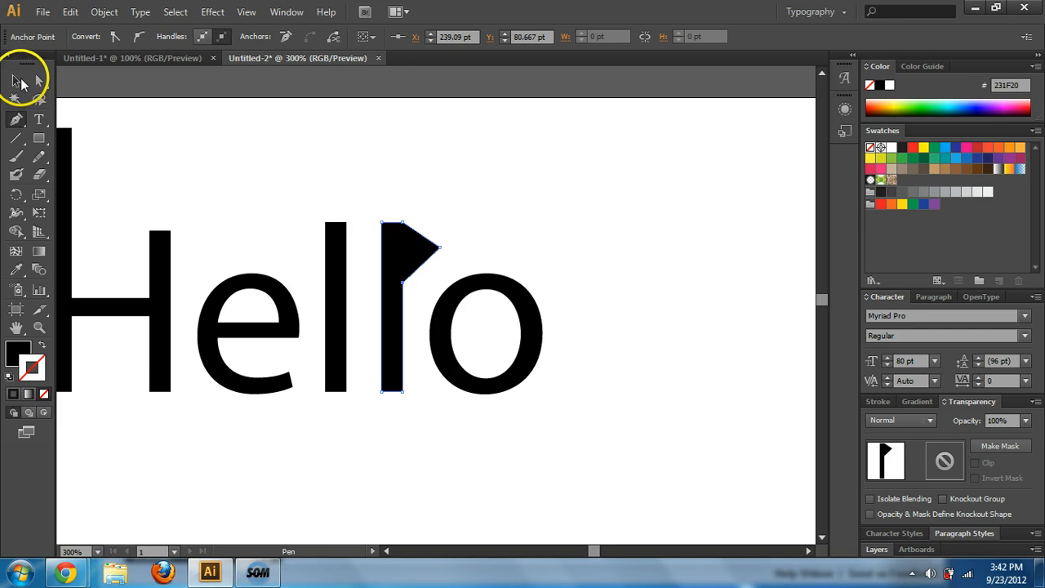
# Draw a wavy S-shaped open path in the empty area to the right of "Hello" with the Pen tool.
pyautogui.click(17, 81)
pyautogui.hotkey('ctrl', '-')
pyautogui.hotkey('ctrl', '-')
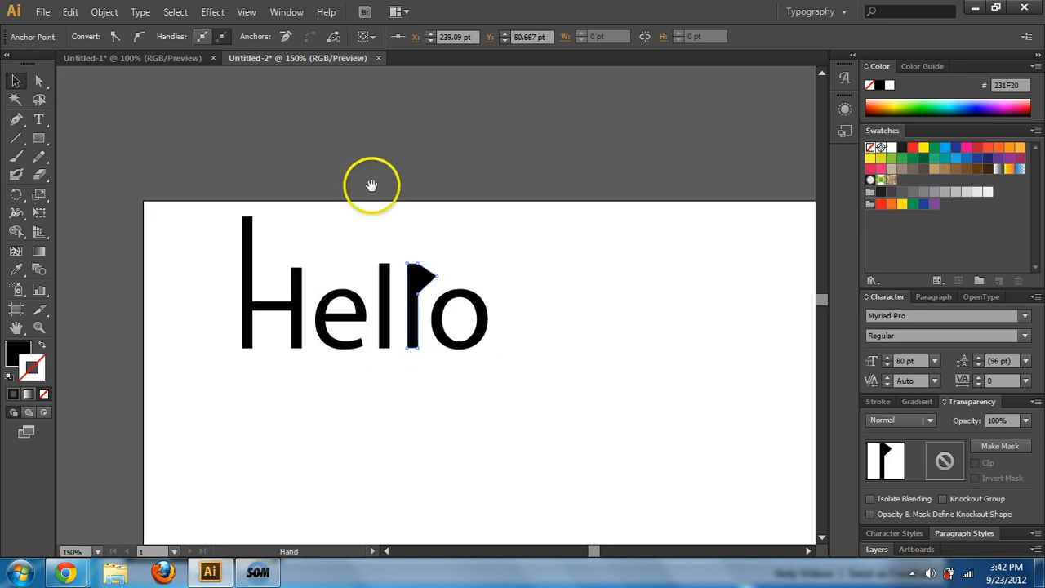
pyautogui.moveTo(374, 182); pyautogui.dragTo(280, 89)
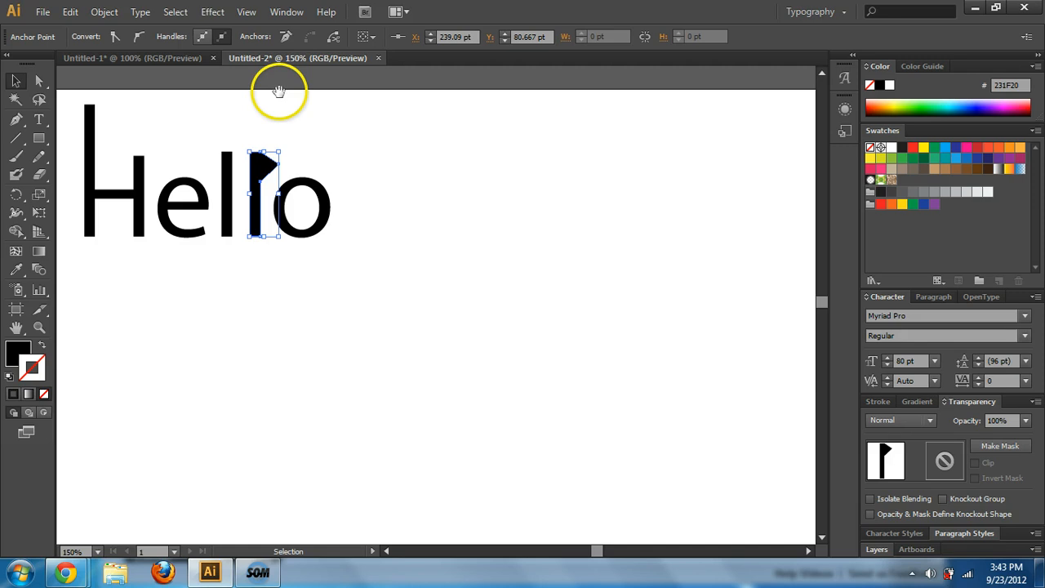
pyautogui.click(16, 121)
pyautogui.click(454, 181)
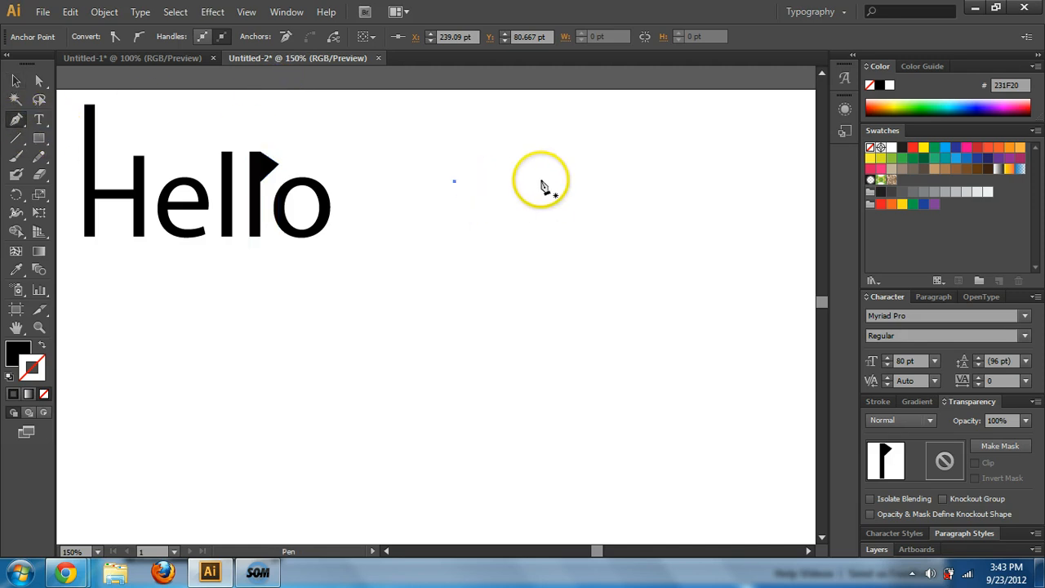
pyautogui.moveTo(672, 228); pyautogui.dragTo(717, 272)
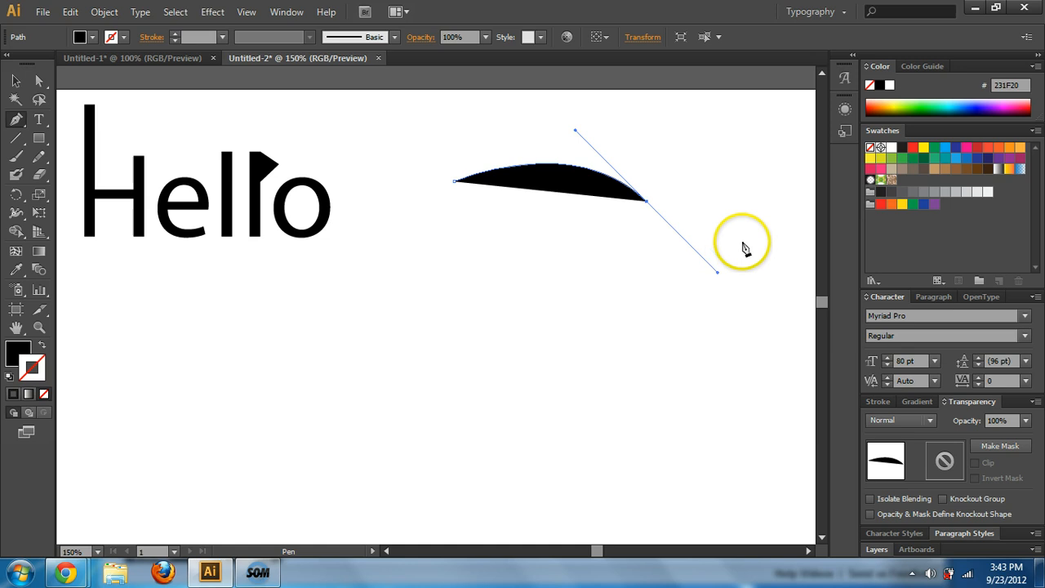
pyautogui.moveTo(800, 207); pyautogui.dragTo(808, 196)
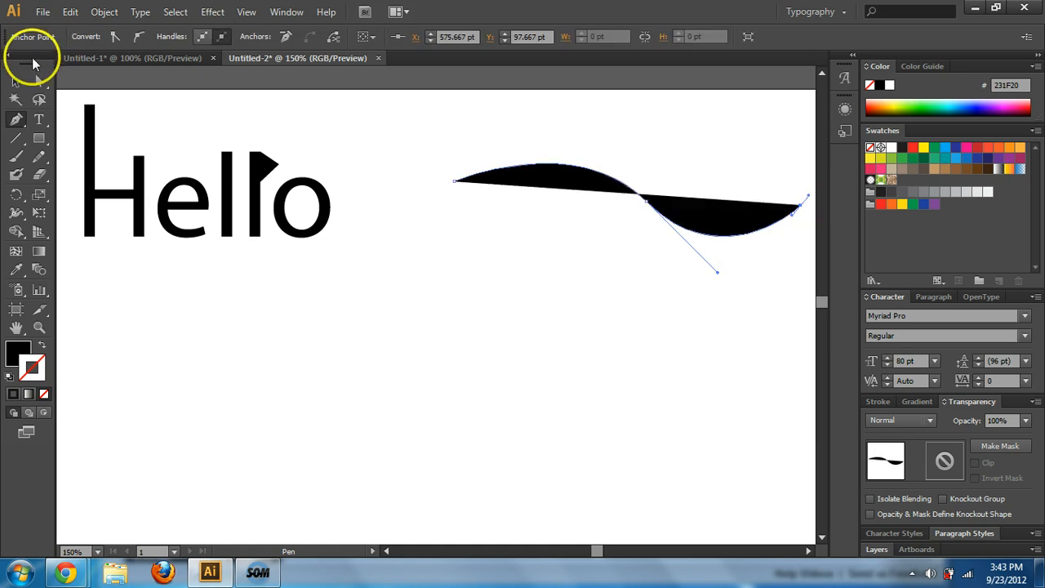
# Shift the wavy path a little toward "Hello" and swap its fill and stroke, giving it a black 1 pt outline without fill.
pyautogui.click(16, 81)
pyautogui.moveTo(682, 237); pyautogui.dragTo(33, 310)
pyautogui.moveTo(21, 353); pyautogui.dragTo(30, 362)
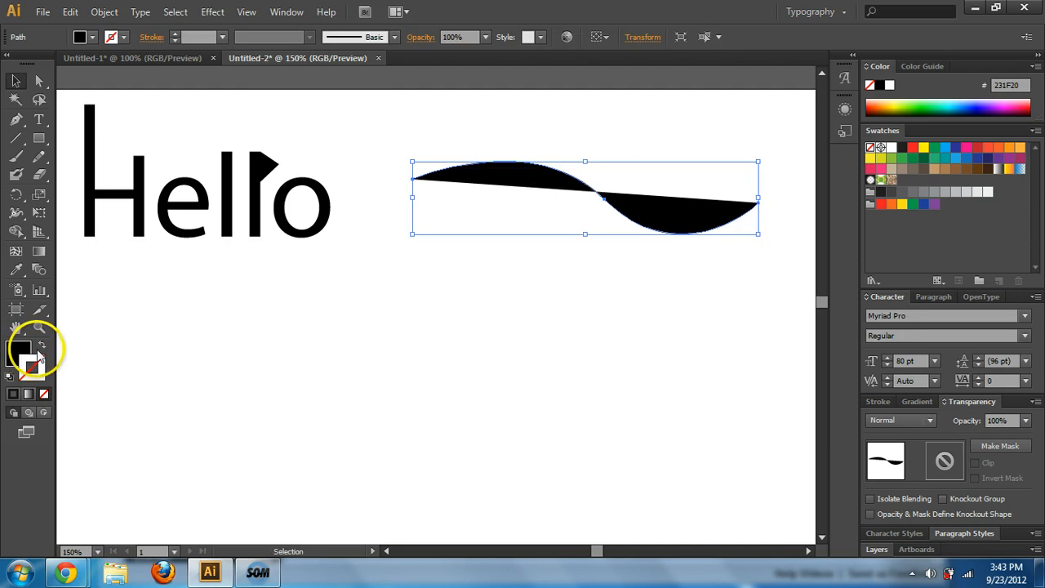
pyautogui.click(45, 349)
pyautogui.click(45, 348)
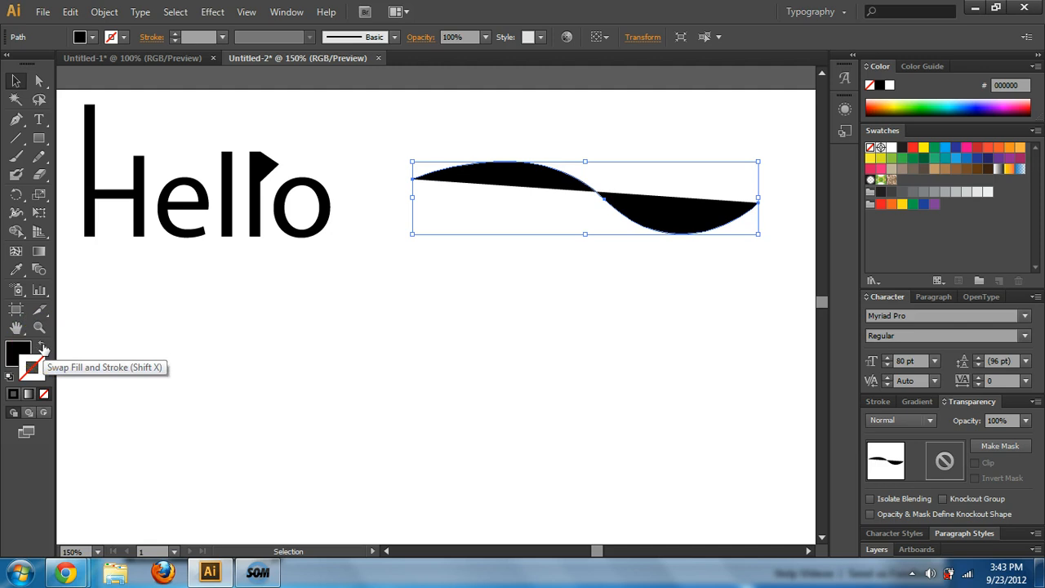
pyautogui.click(45, 349)
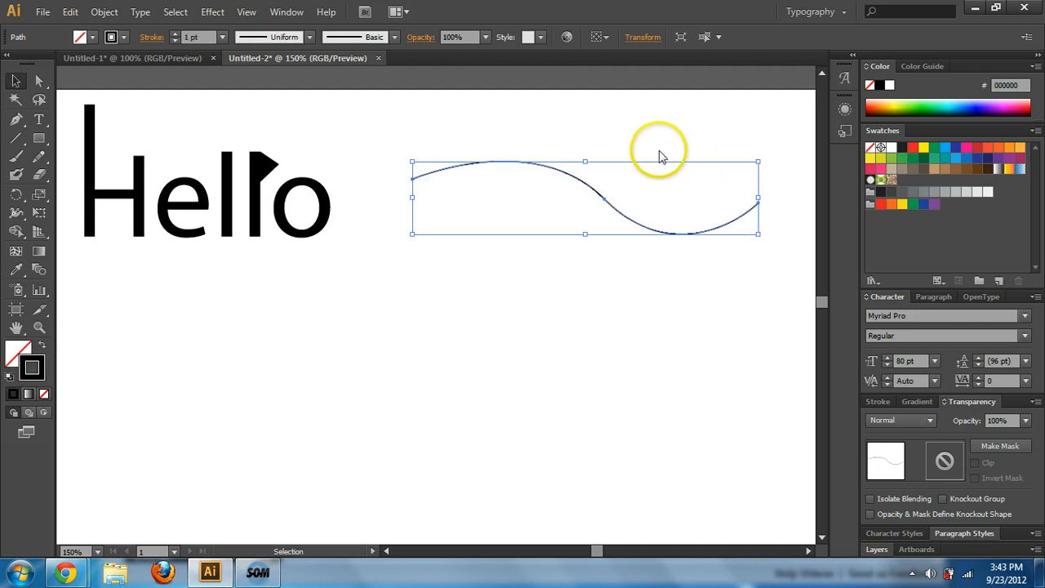
pyautogui.click(517, 120)
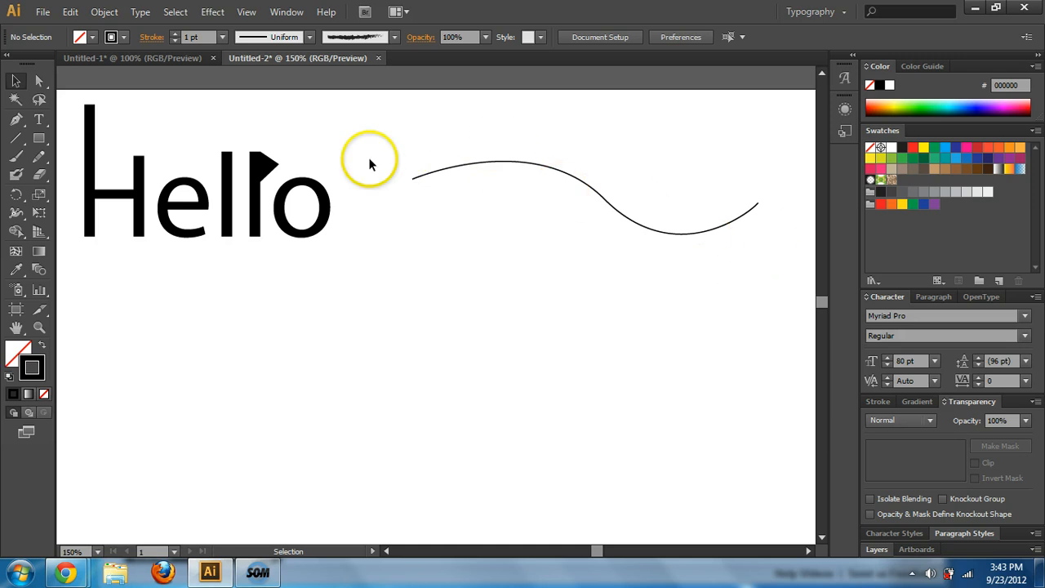
# Start text on the wavy line with the Type on a Path tool and set the font size to 50 pt.
pyautogui.click(37, 121)
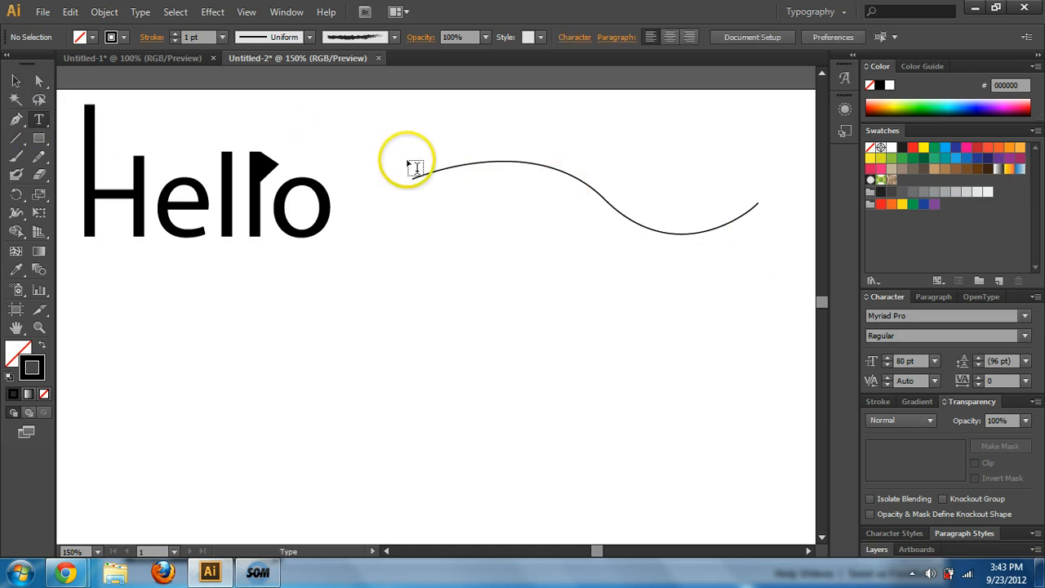
pyautogui.click(37, 116)
pyautogui.moveTo(40, 123); pyautogui.dragTo(135, 161)
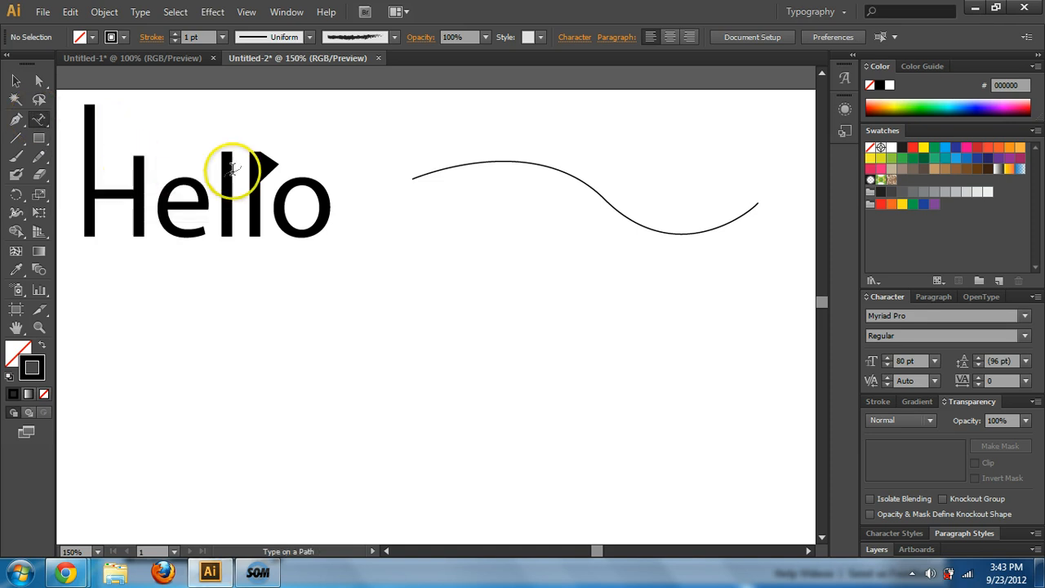
pyautogui.click(425, 172)
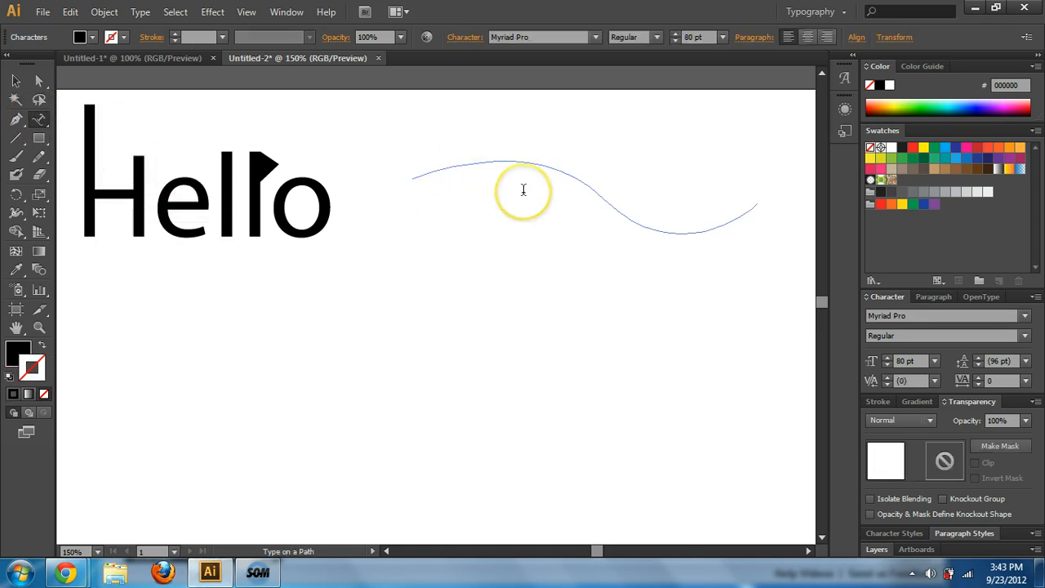
pyautogui.moveTo(691, 39); pyautogui.dragTo(668, 37)
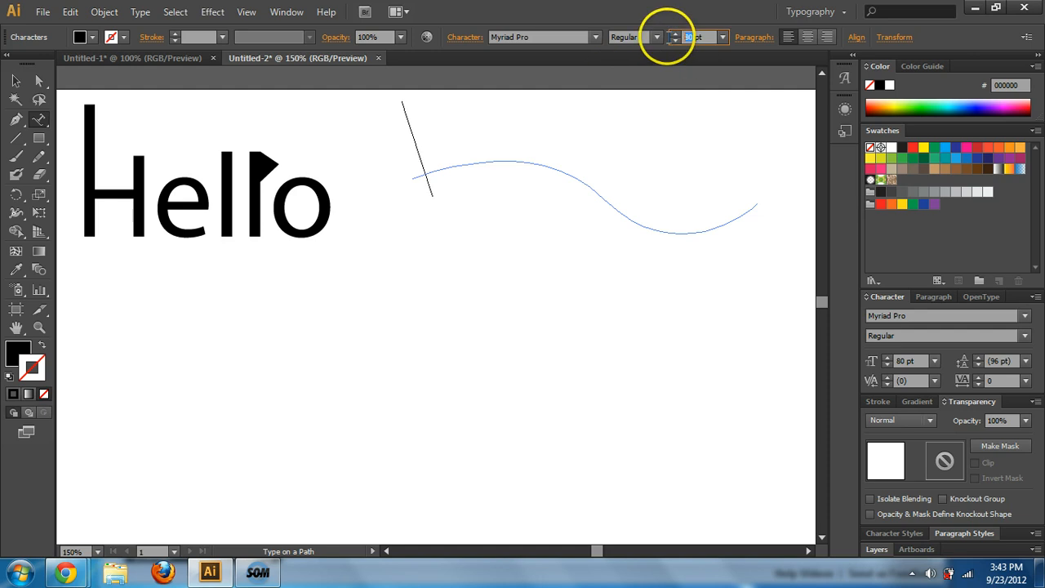
pyautogui.write('50')
pyautogui.press('Return')
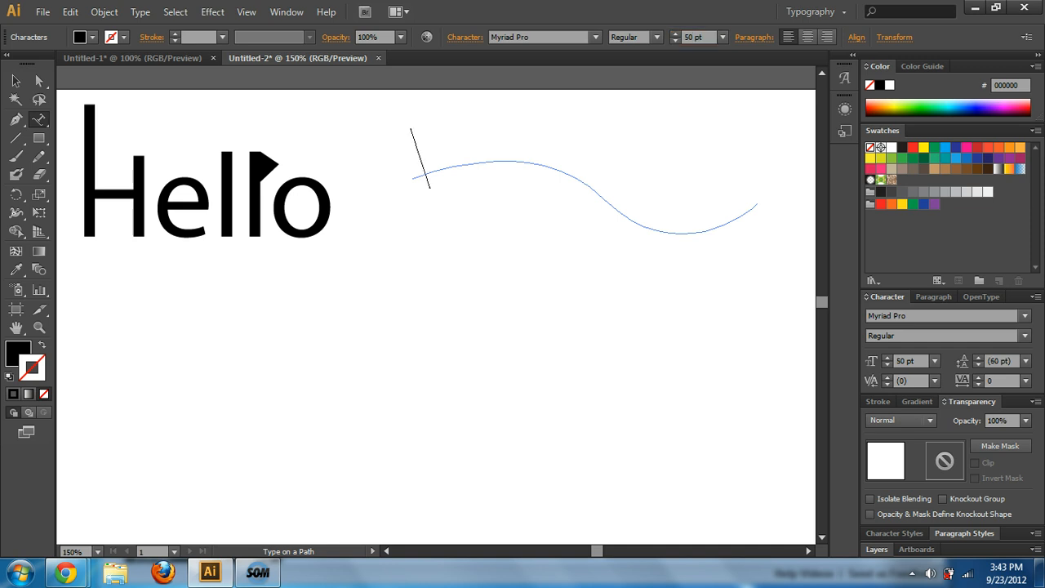
# Enter "How are you?" as a single line along the wavy path and deselect the text.
pyautogui.write('How are you?')
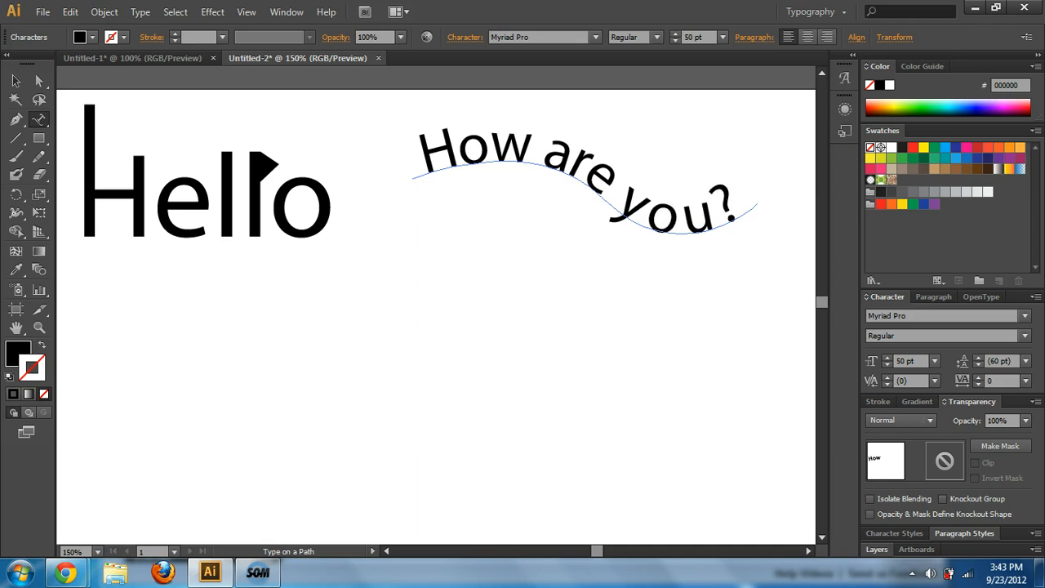
pyautogui.press('Return')
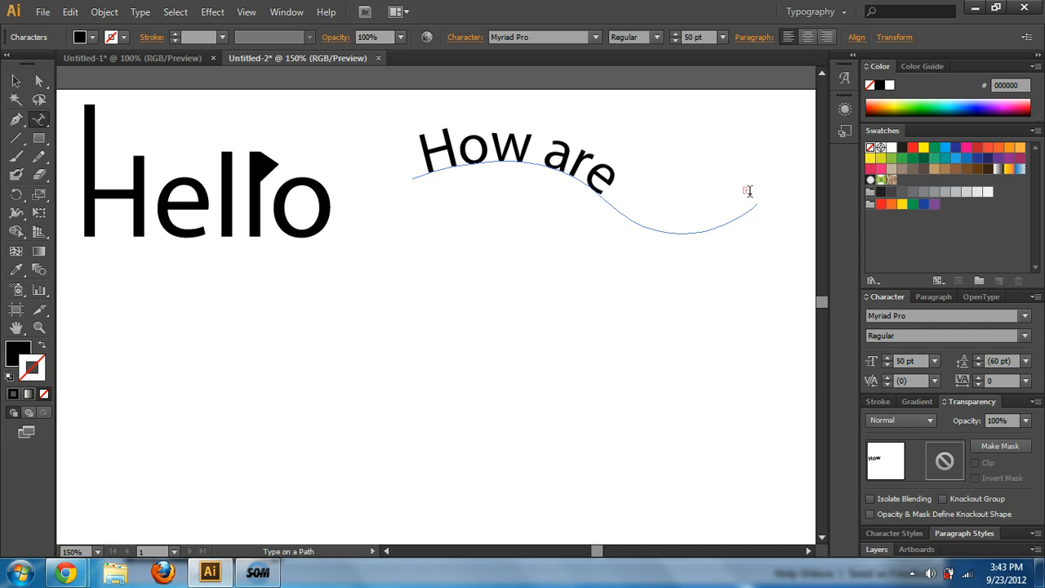
pyautogui.hotkey('ctrl', 'z')
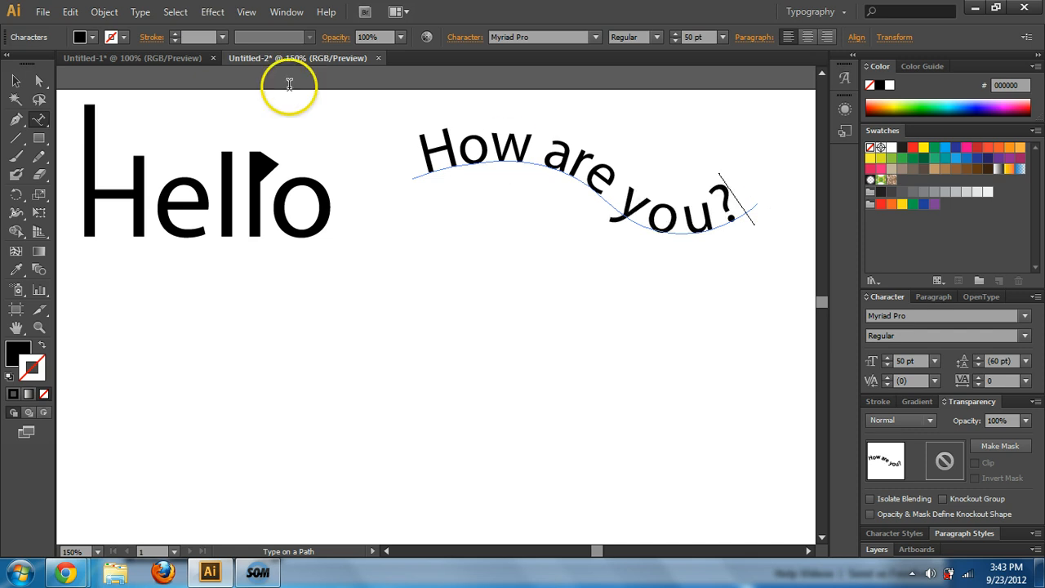
pyautogui.click(15, 81)
pyautogui.click(548, 330)
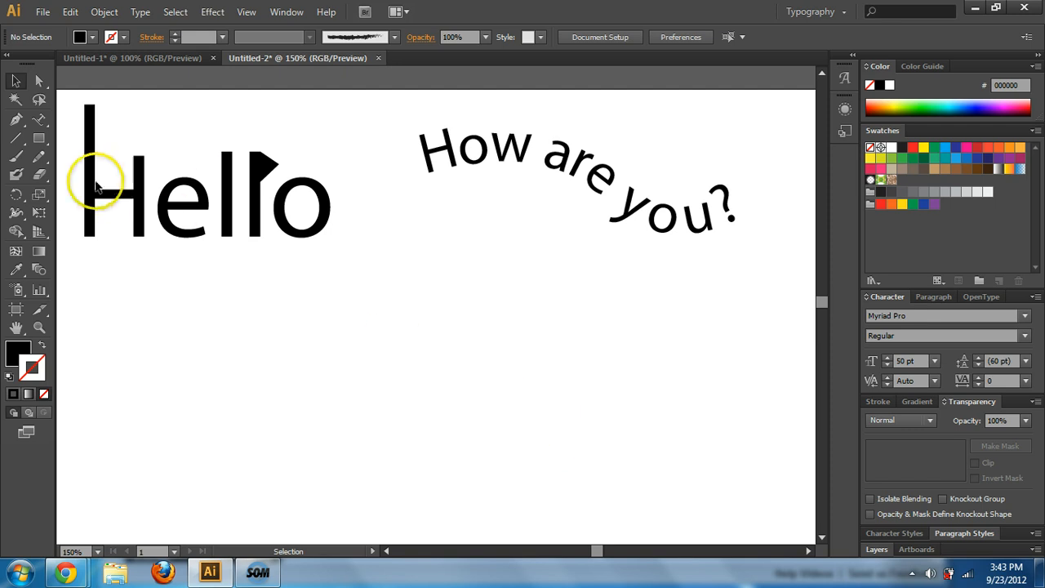
# Draw a tall wavy open path below "Hello" with the Pen tool and swap its fill and stroke to leave only a black outline.
pyautogui.hotkey('ctrl', '-')
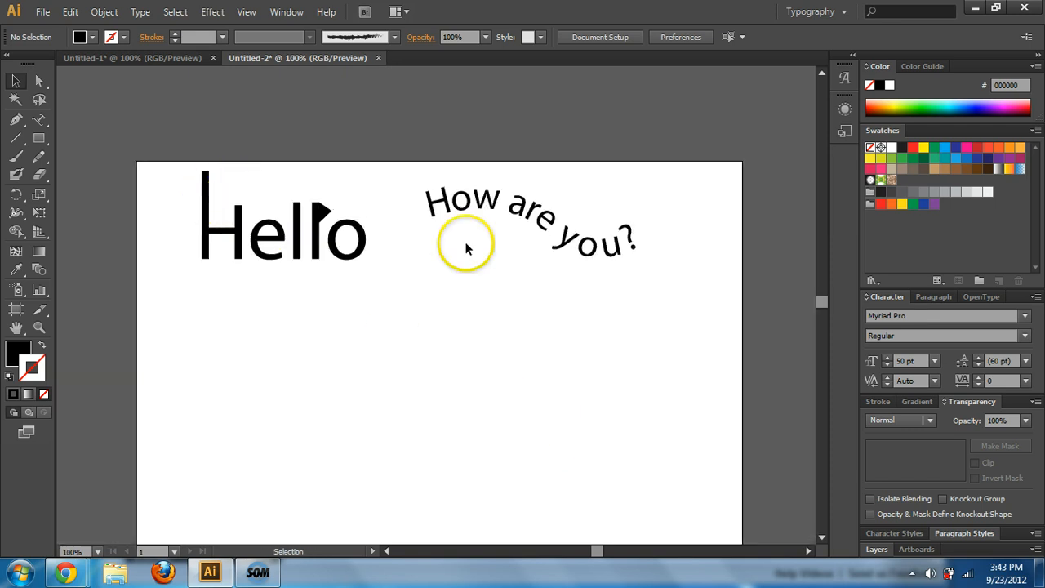
pyautogui.hotkey('ctrl', '1')
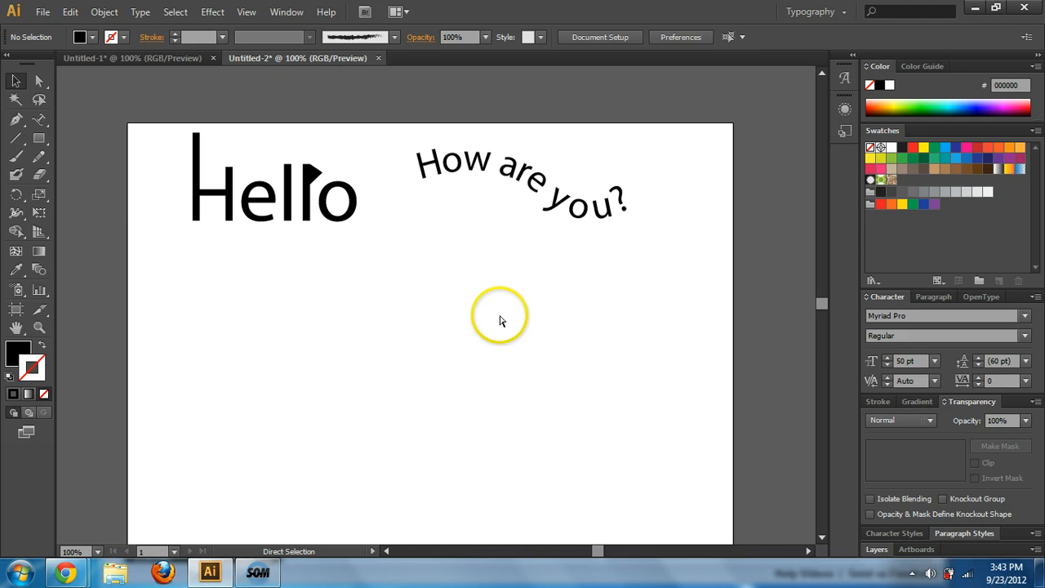
pyautogui.hotkey('ctrl', '+')
pyautogui.hscroll(-4, 329, 193)
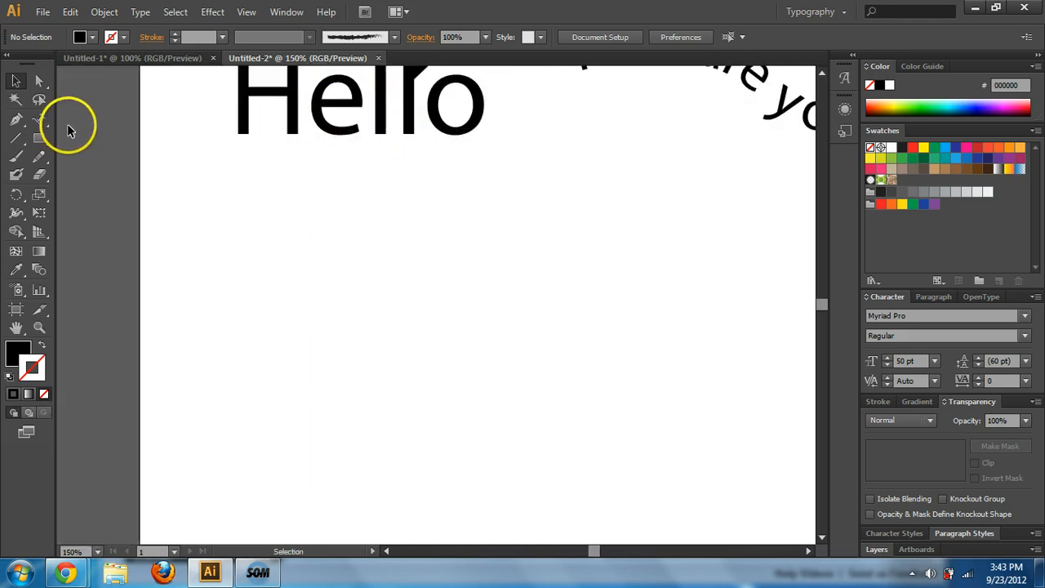
pyautogui.moveTo(39, 119); pyautogui.dragTo(109, 178)
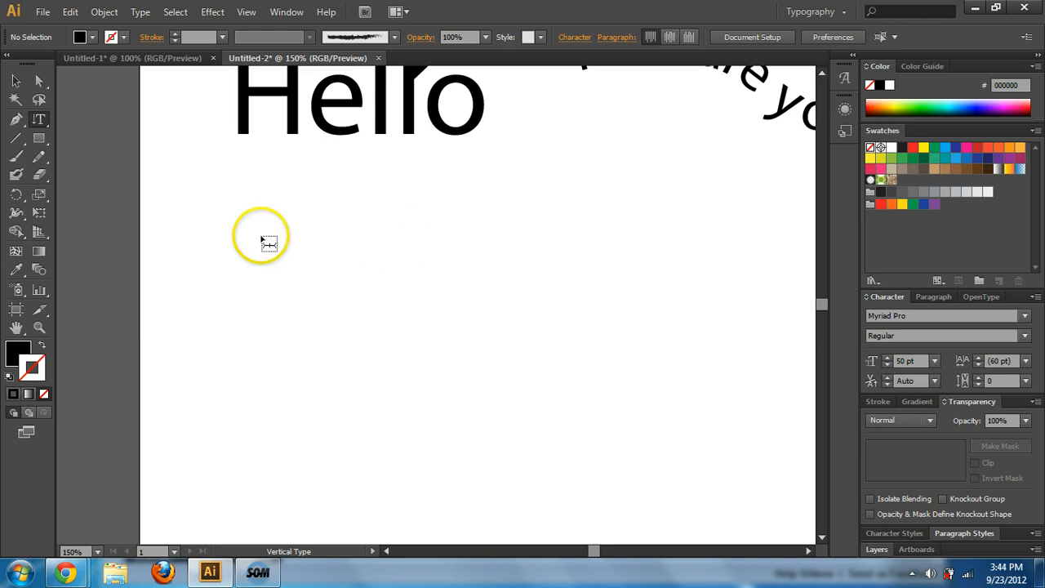
pyautogui.click(17, 119)
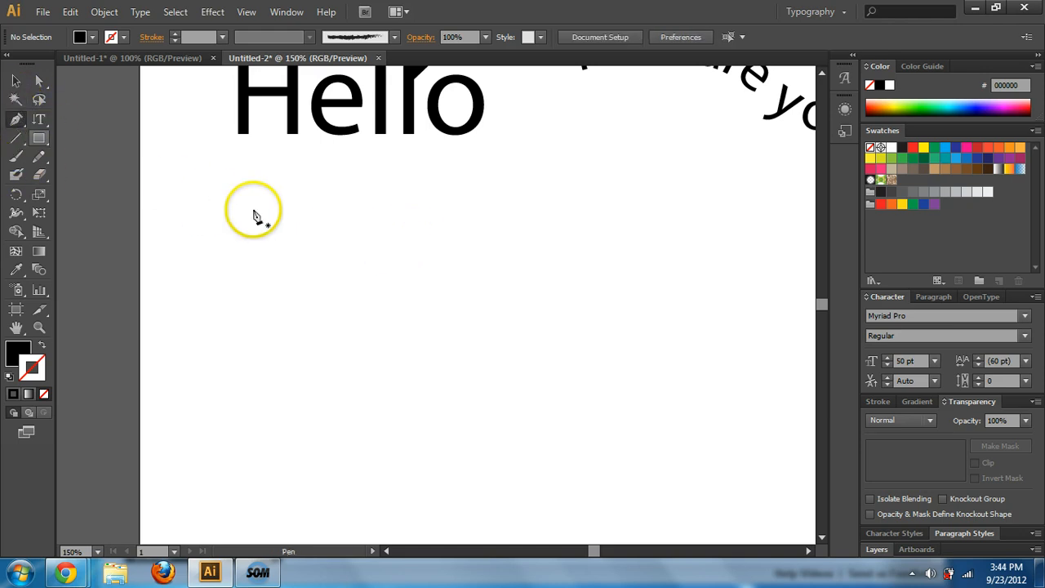
pyautogui.click(226, 191)
pyautogui.moveTo(232, 339); pyautogui.dragTo(201, 408)
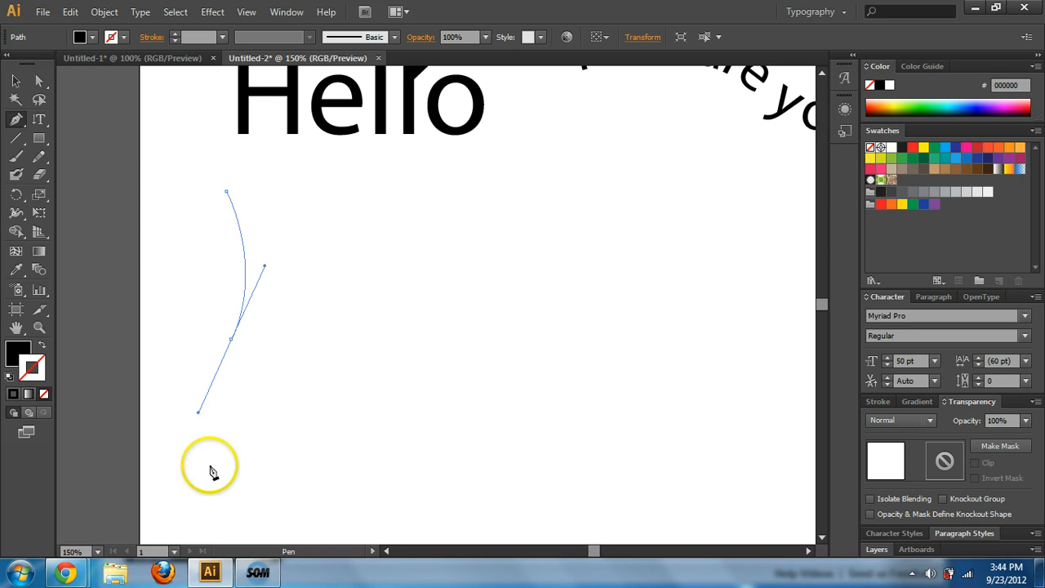
pyautogui.moveTo(214, 500); pyautogui.dragTo(243, 535)
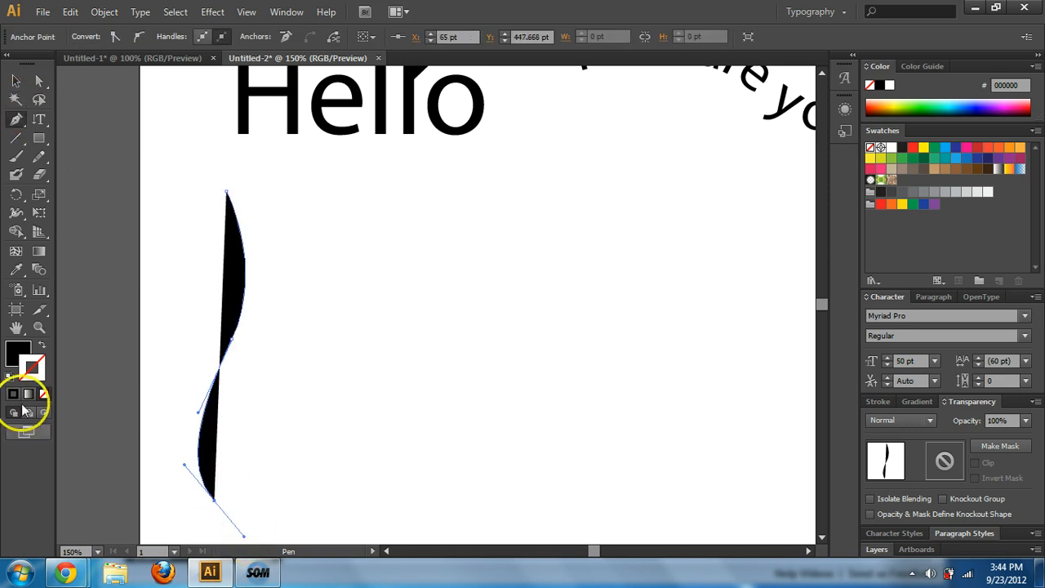
pyautogui.click(42, 345)
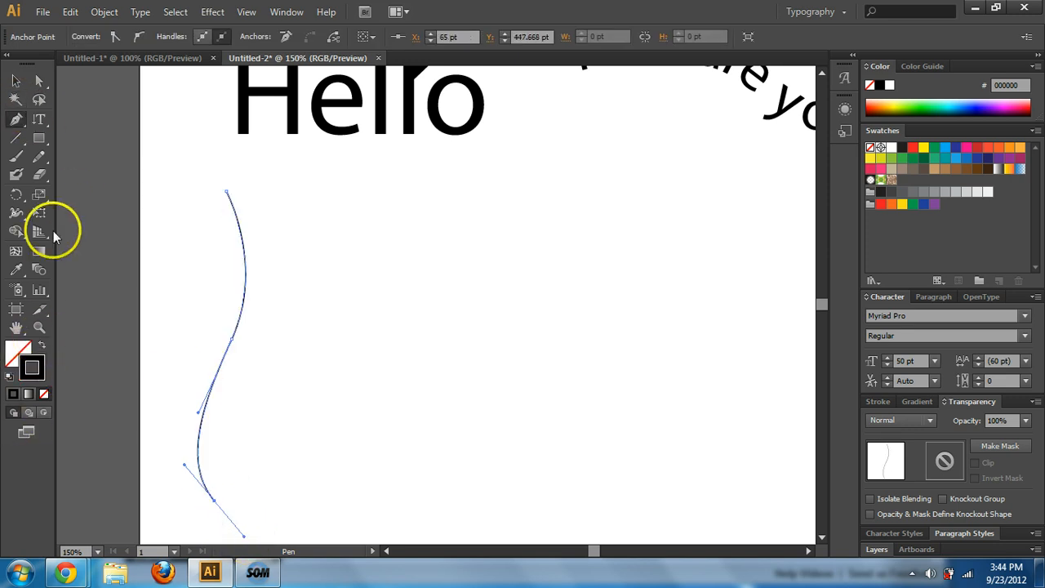
# Enter "I am Falling" as vertical text along the wavy path and set its font size to 30 pt.
pyautogui.click(38, 119)
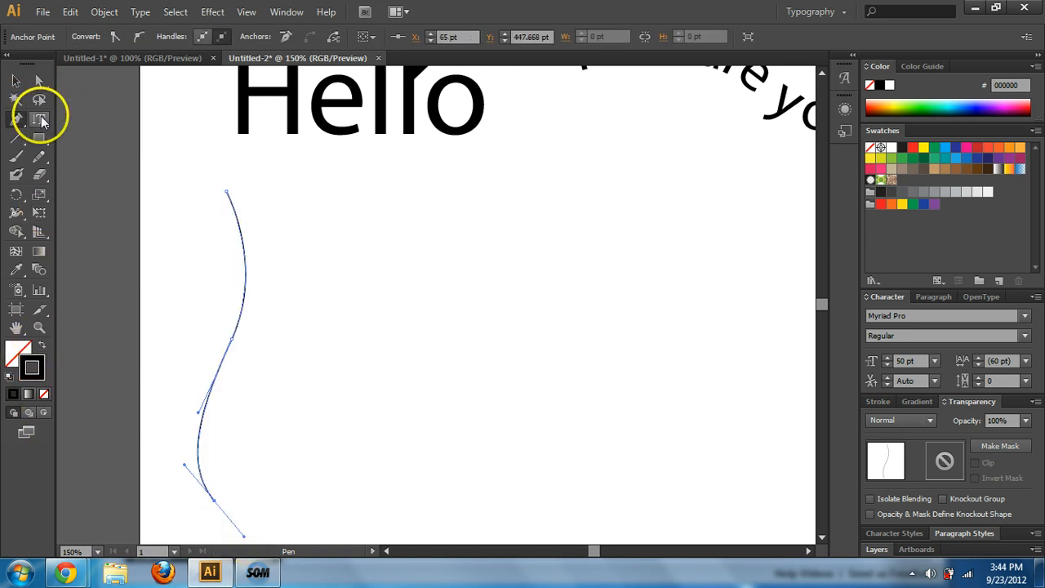
pyautogui.click(231, 200)
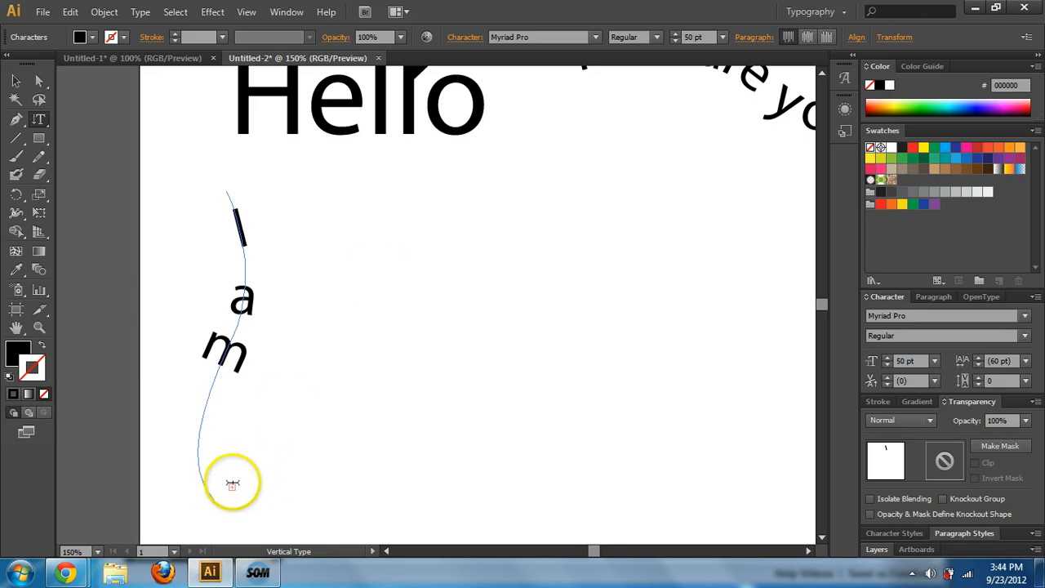
pyautogui.hotkey('ctrl', 'a')
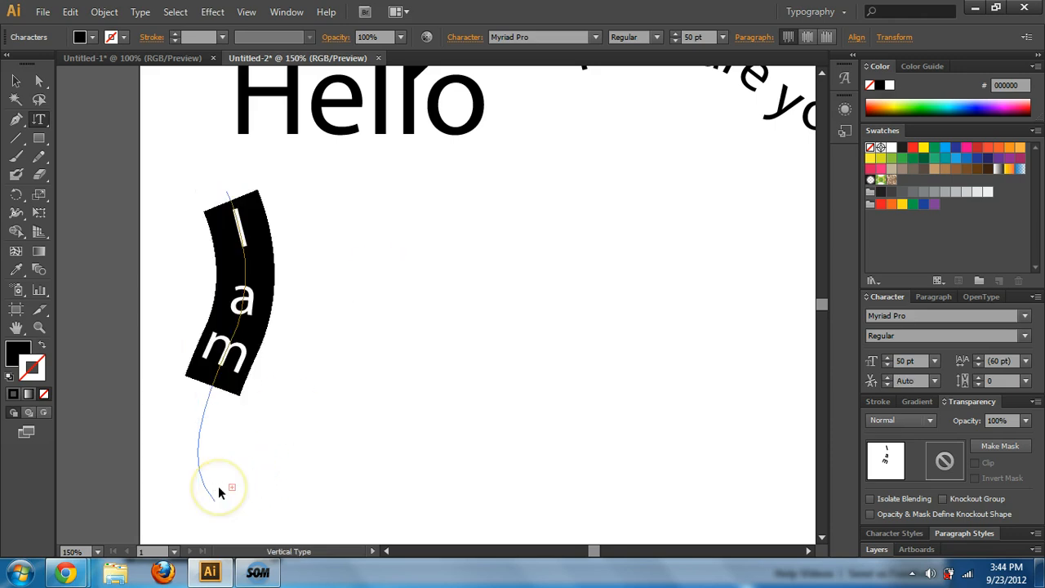
pyautogui.click(692, 36)
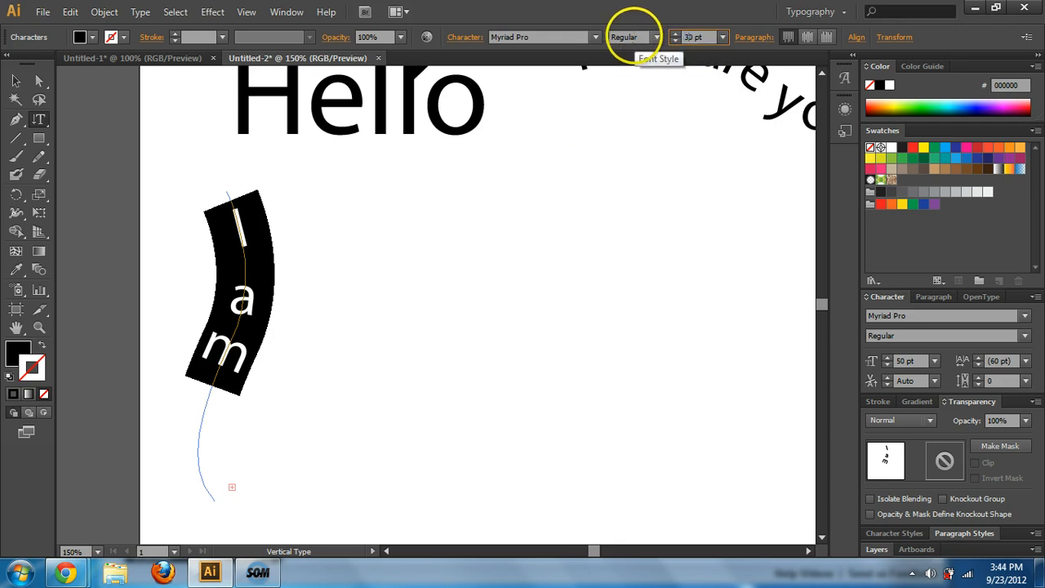
pyautogui.write('30')
pyautogui.press('Return')
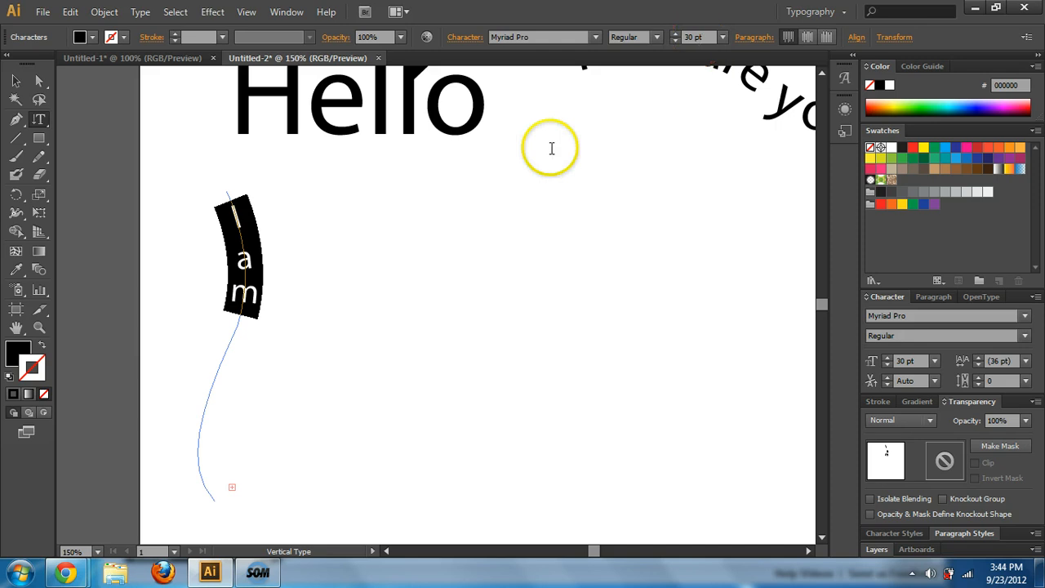
pyautogui.hotkey('ctrl', 'shift', 'a')
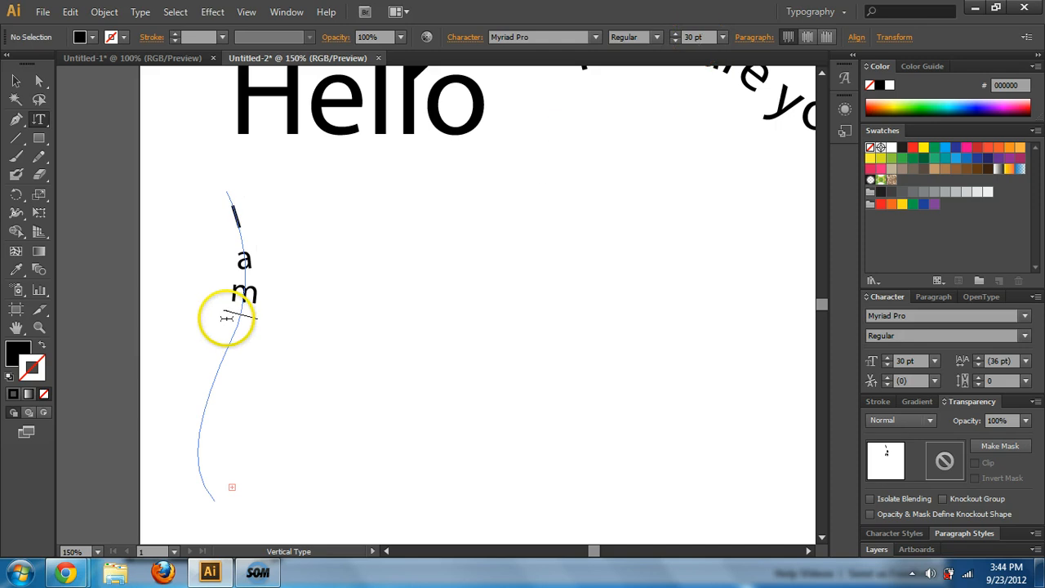
# Set the font size of all the vertical path text to 20 pt and deselect it.
pyautogui.click(234, 461)
pyautogui.hotkey('ctrl', 'a')
pyautogui.click(693, 36)
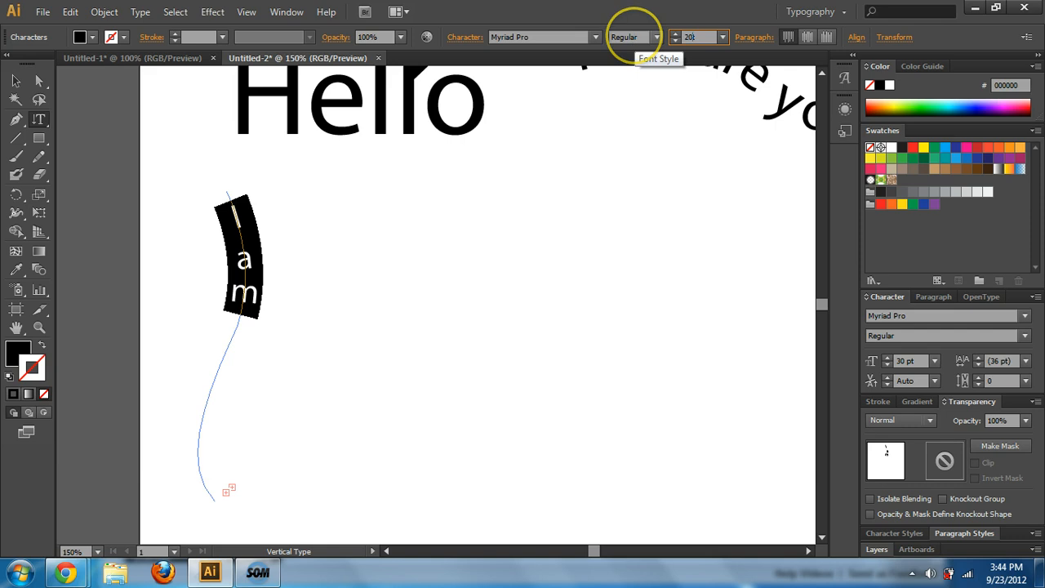
pyautogui.write('20')
pyautogui.press('Return')
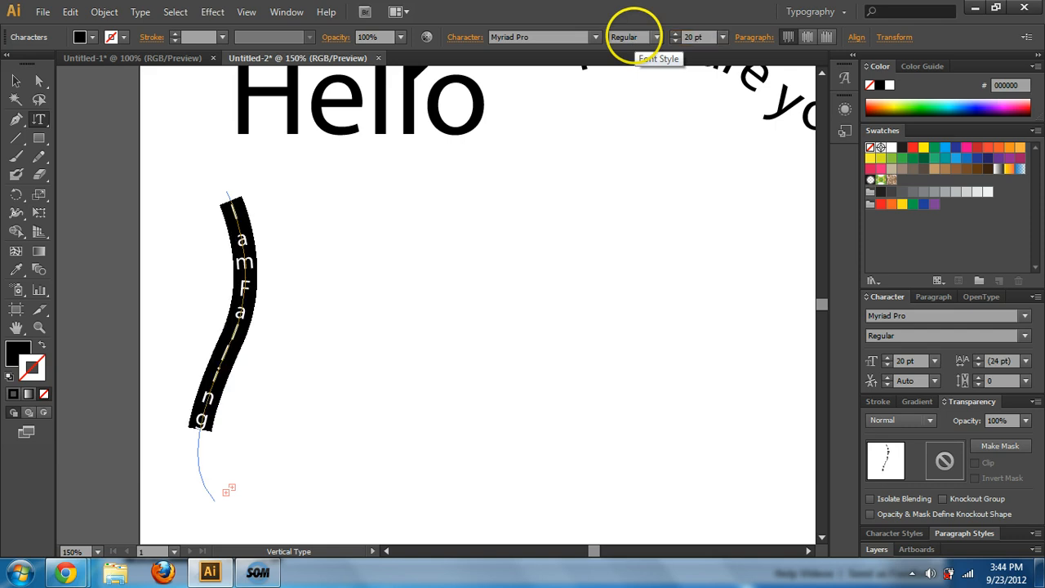
pyautogui.click(17, 82)
pyautogui.click(358, 239)
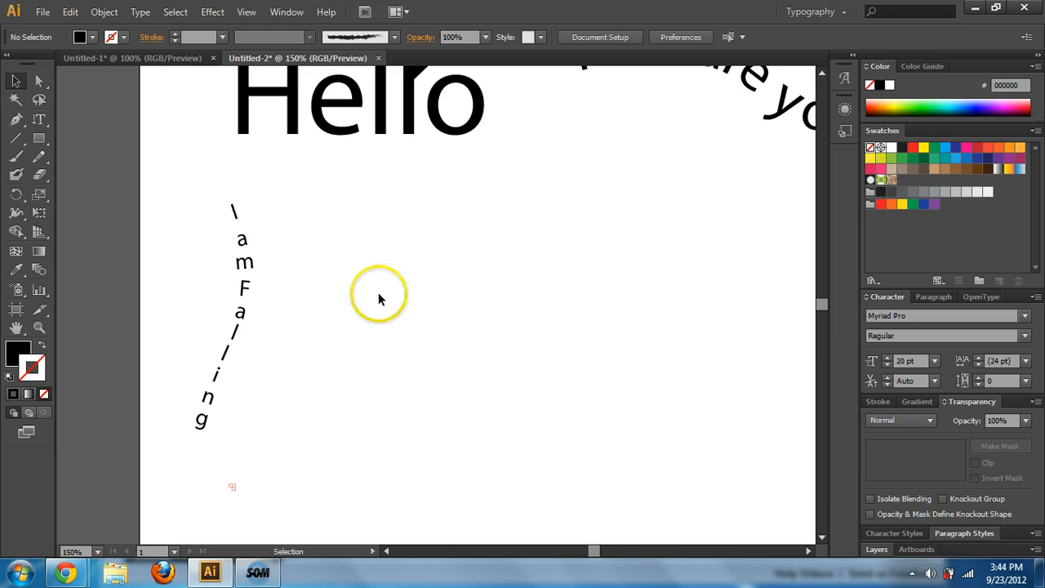
# Insert extra spaces between the words of the vertical text "I am Falling" and deselect it.
pyautogui.click(252, 270)
pyautogui.doubleClick(253, 271)
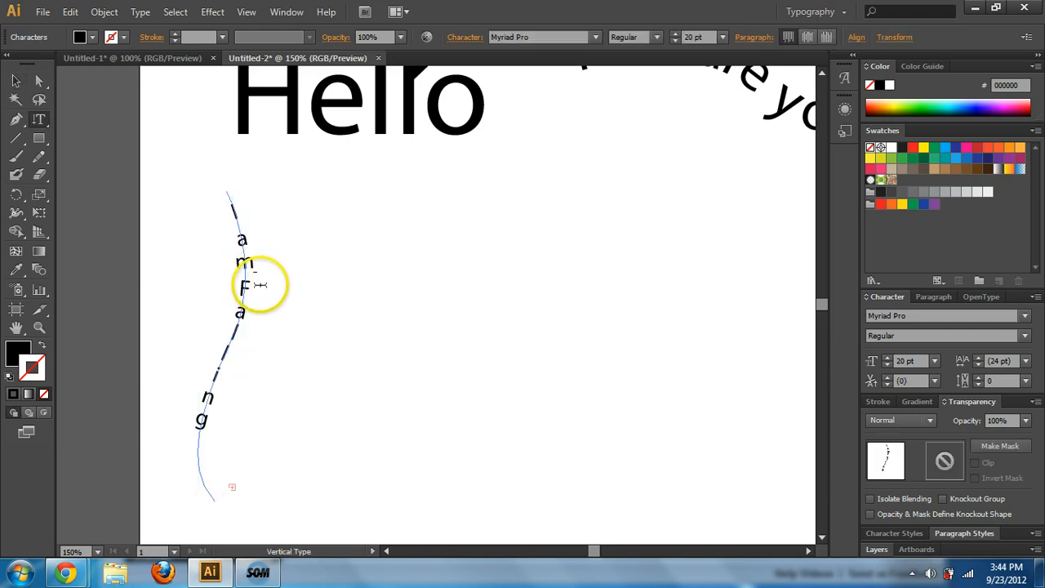
pyautogui.press('ctrl')
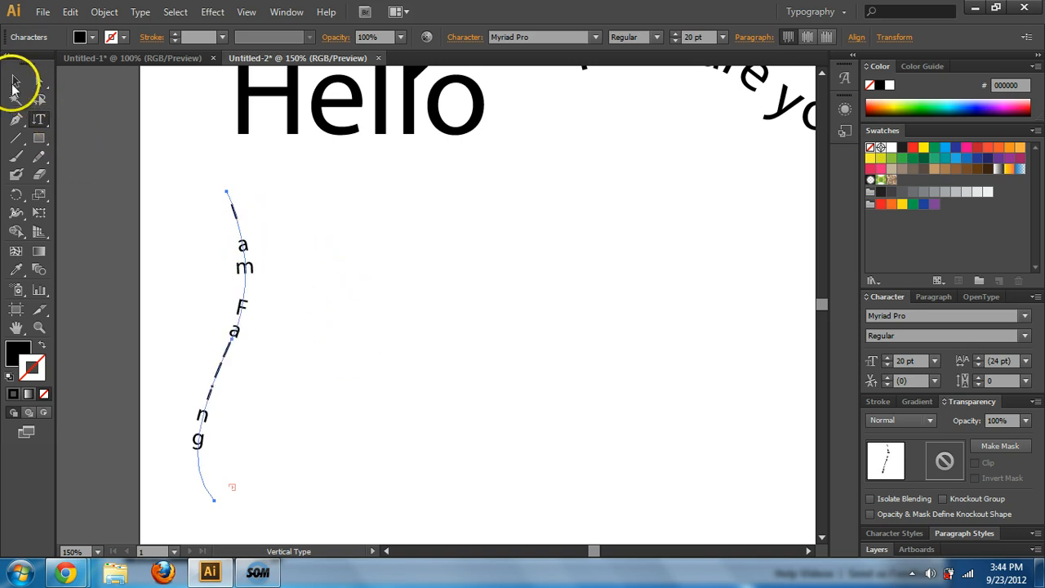
pyautogui.click(14, 82)
pyautogui.click(571, 305)
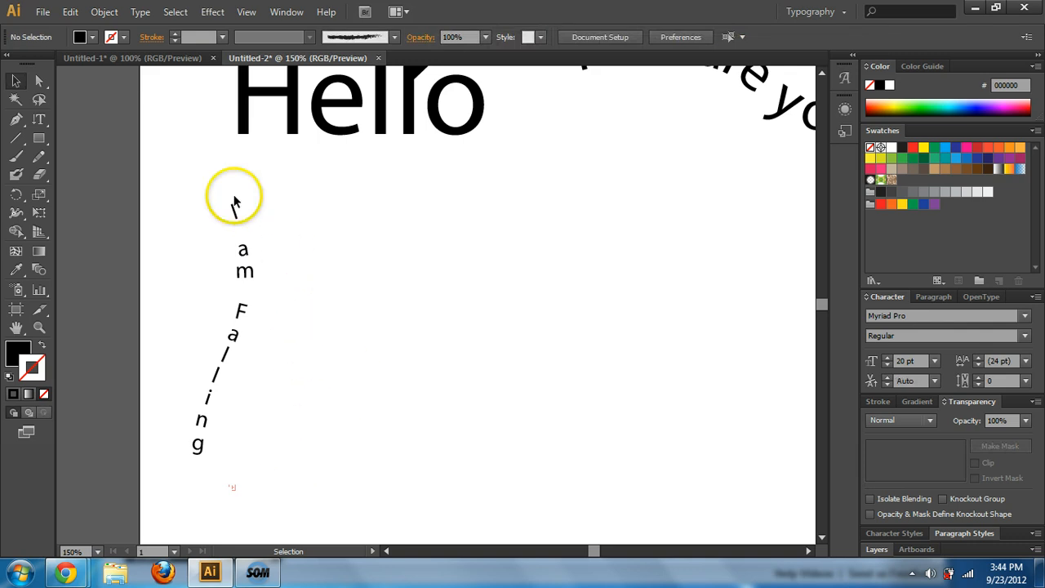
# Draw a closed, irregular curved shape in the empty area beside "I am Falling" with the Pen tool.
pyautogui.click(16, 119)
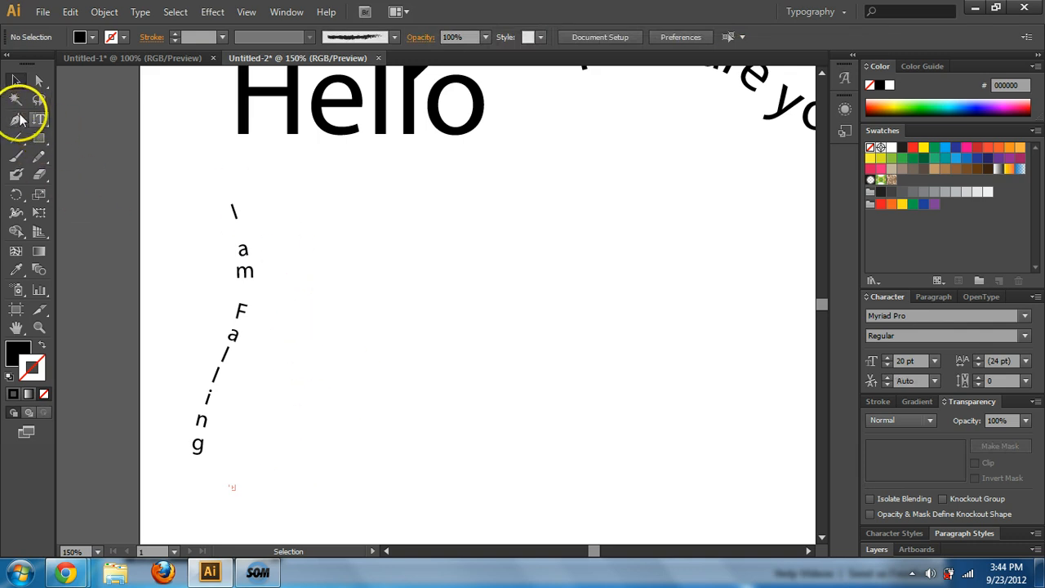
pyautogui.click(385, 207)
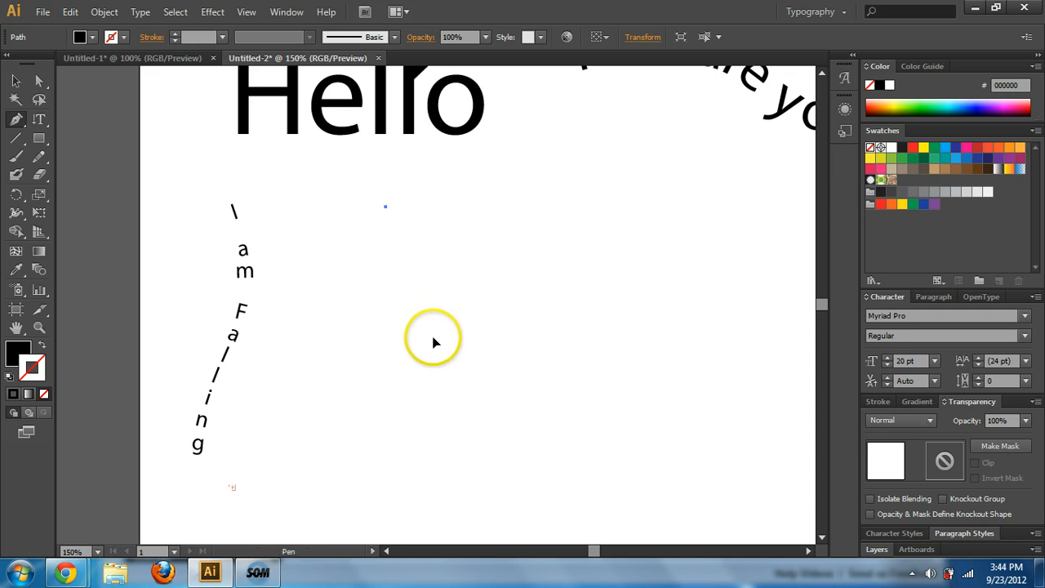
pyautogui.moveTo(449, 306); pyautogui.dragTo(393, 364)
pyautogui.moveTo(408, 402); pyautogui.dragTo(438, 420)
pyautogui.moveTo(581, 405); pyautogui.dragTo(626, 347)
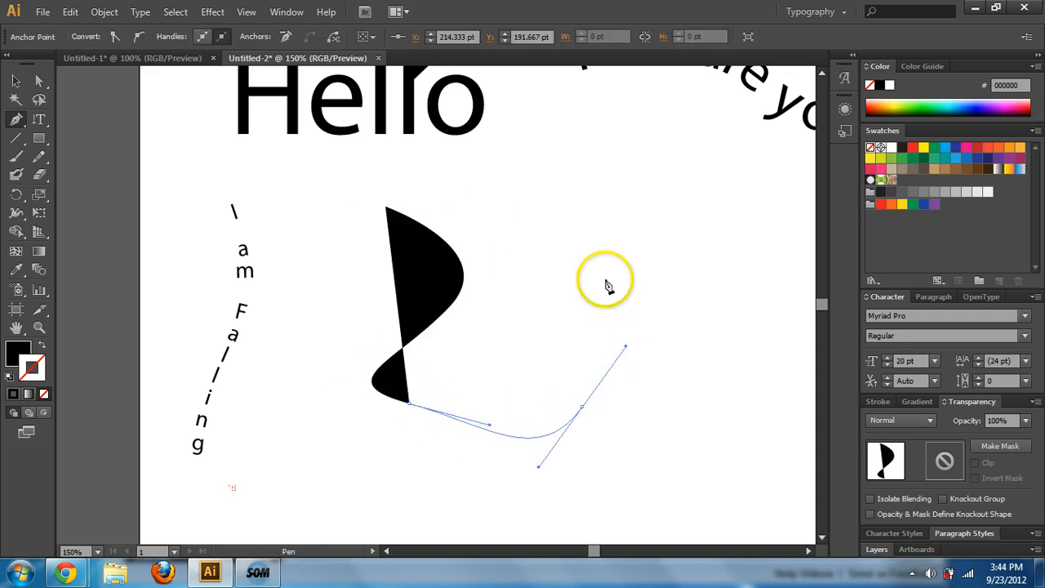
pyautogui.moveTo(551, 177); pyautogui.dragTo(476, 223)
pyautogui.click(385, 207)
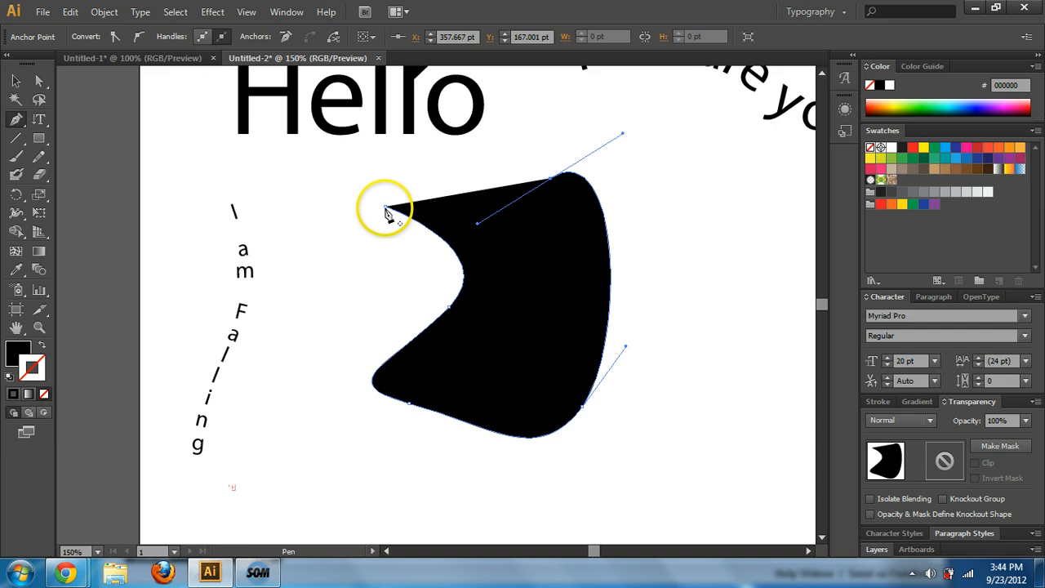
# Shift the closed shape slightly toward "I am Falling" and swap its fill and stroke, giving it a 1 pt black outline without fill.
pyautogui.click(14, 82)
pyautogui.click(455, 285)
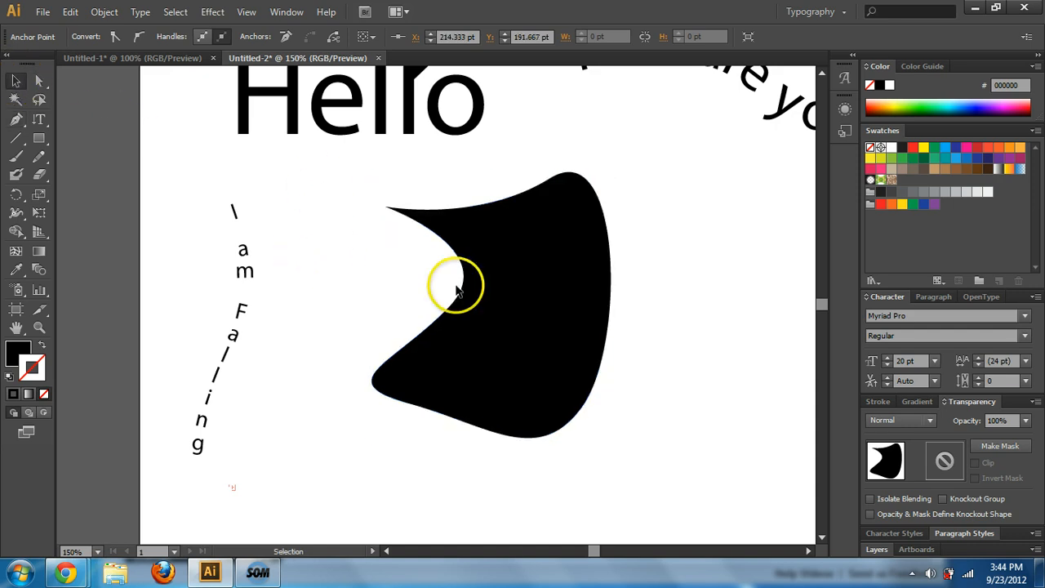
pyautogui.moveTo(556, 300); pyautogui.dragTo(523, 310)
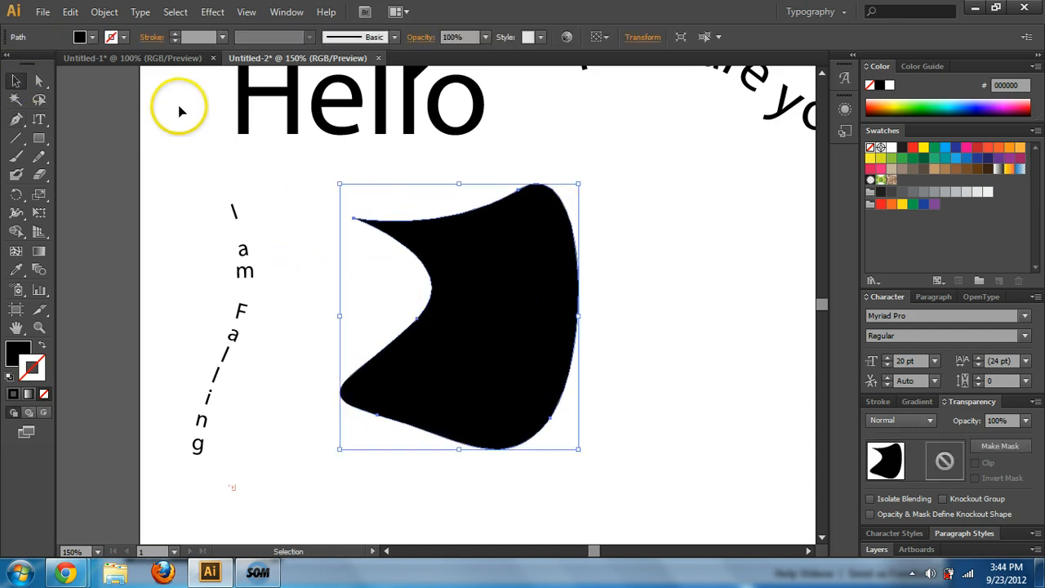
pyautogui.click(41, 344)
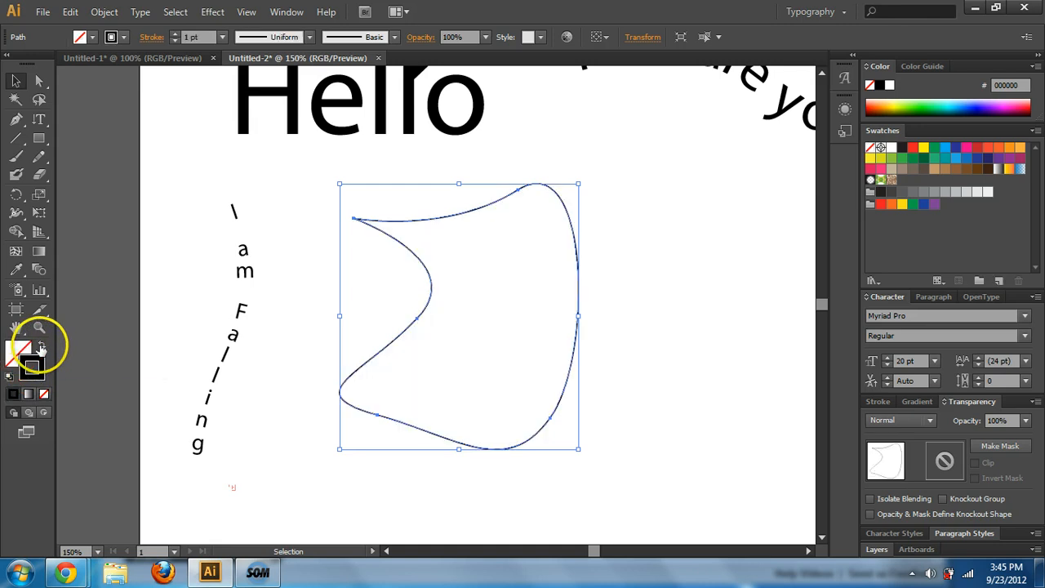
# Place the text "I want to fill this space." inside the closed shape with the Area Type tool.
pyautogui.click(37, 121)
pyautogui.moveTo(38, 122); pyautogui.dragTo(129, 141)
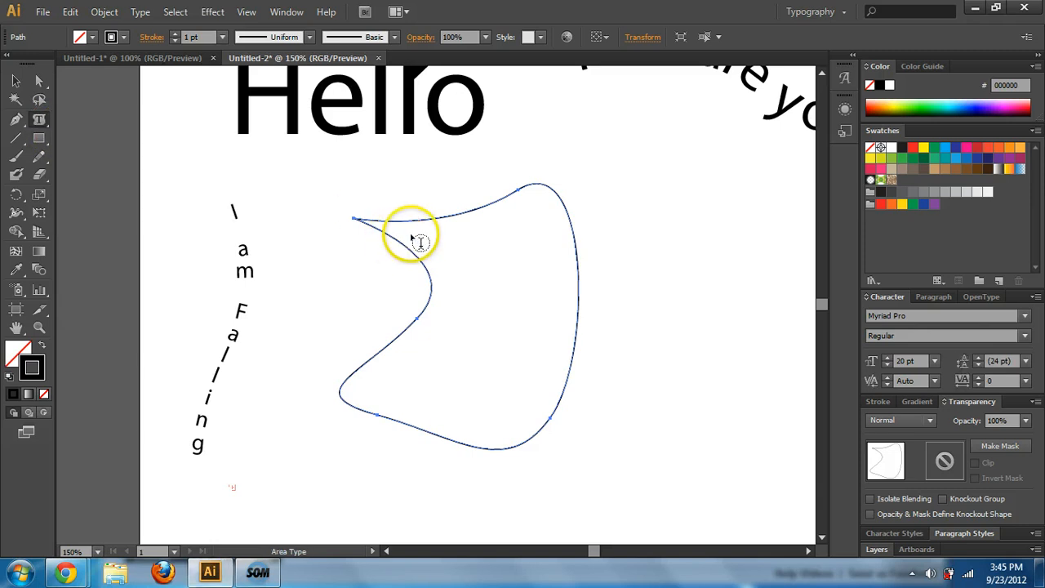
pyautogui.click(415, 239)
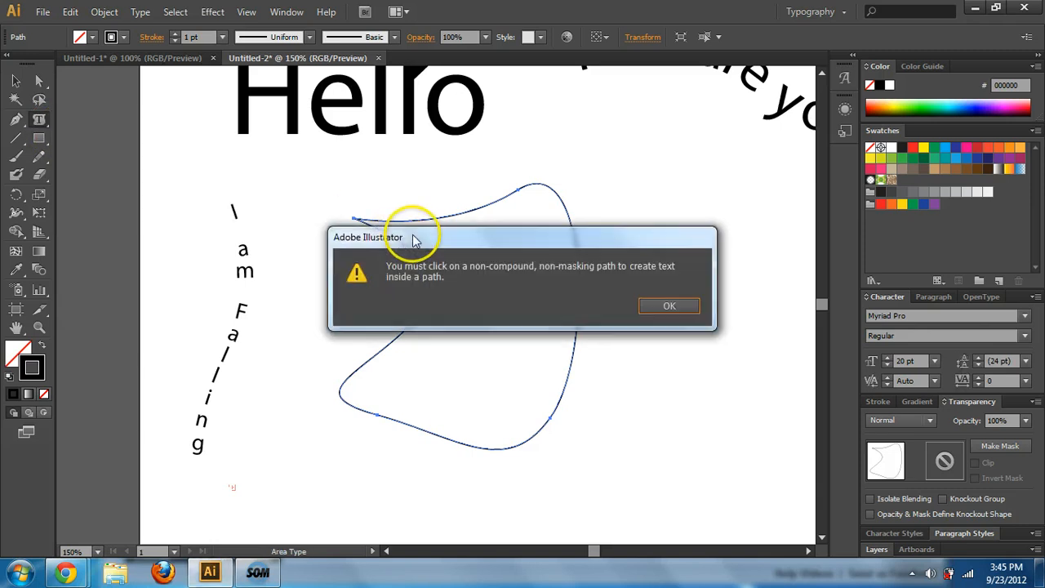
pyautogui.click(654, 306)
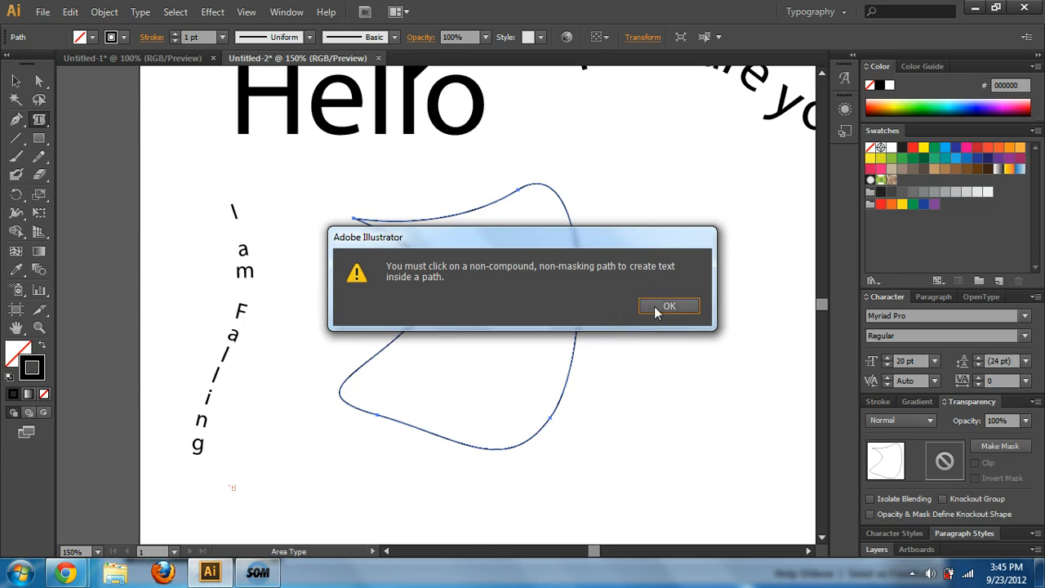
pyautogui.click(669, 307)
pyautogui.click(406, 250)
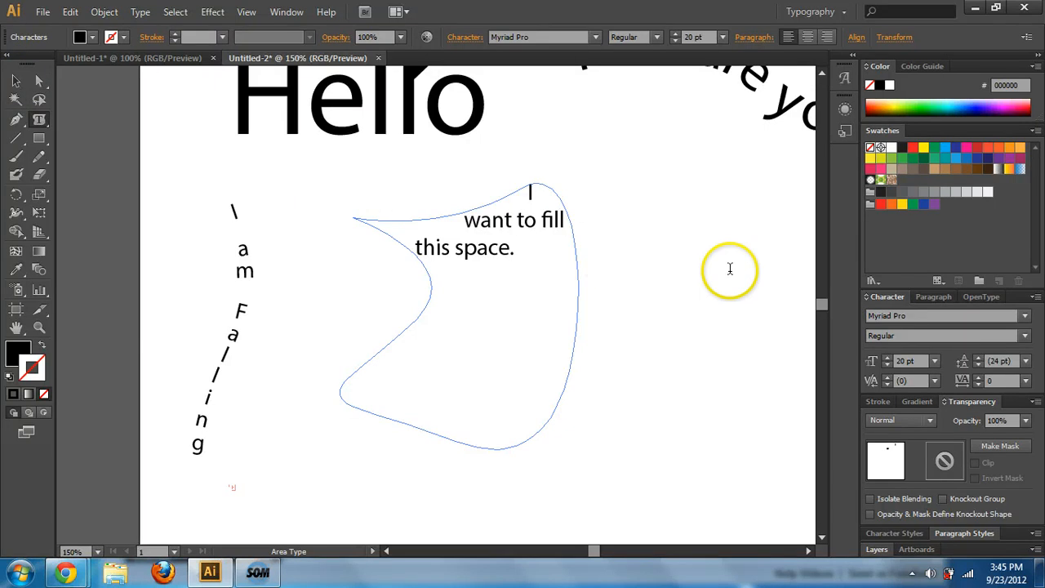
# Copy the whole sentence inside the shape and paste it repeatedly to fill the space.
pyautogui.hotkey('ctrl', 'a')
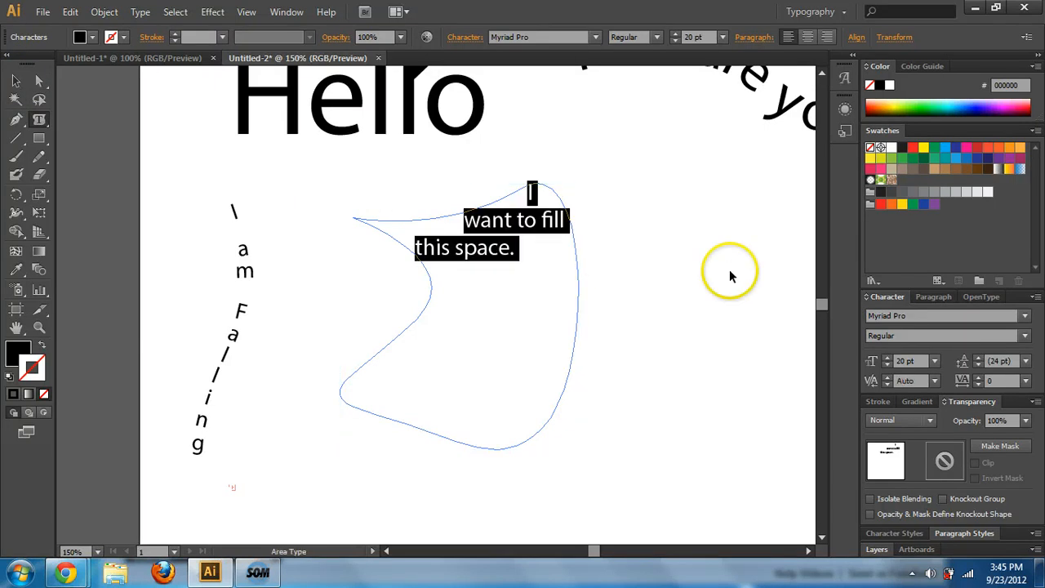
pyautogui.press('Escape')
pyautogui.hotkey('ctrl', 'v')
pyautogui.hotkey('ctrl', 'v')
pyautogui.hotkey('ctrl', 'v')
pyautogui.hotkey('ctrl', 'v')
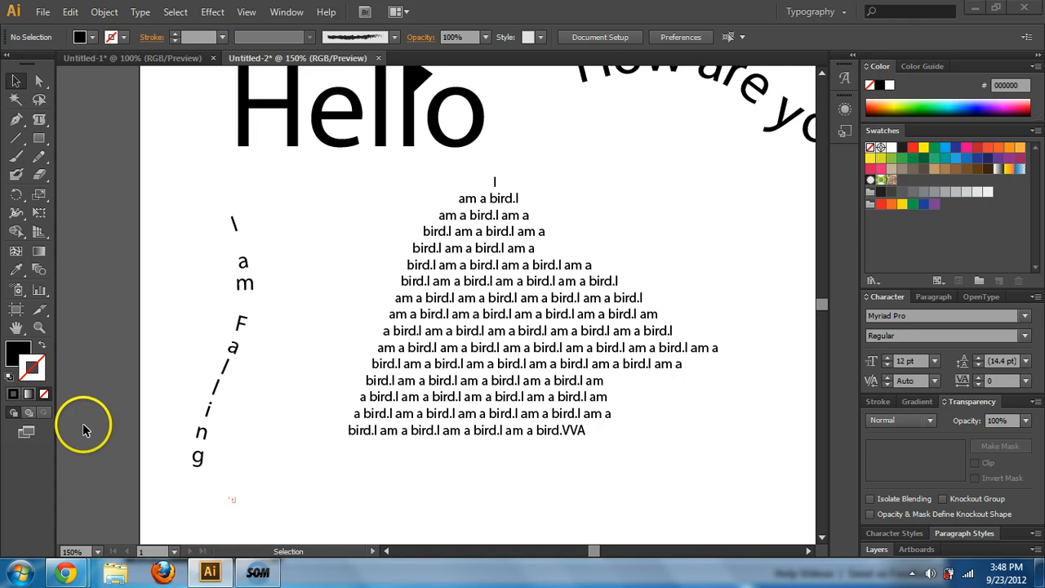
# Select the bird-shaped block of repeated "I am a bird." text to view its outline, and deselect it.
pyautogui.click(532, 261)
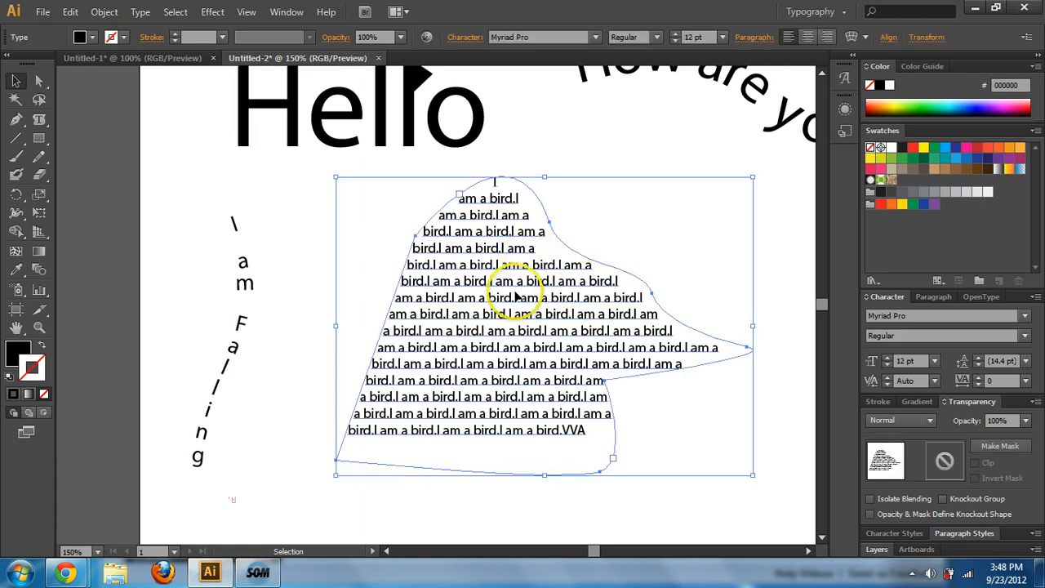
pyautogui.click(629, 194)
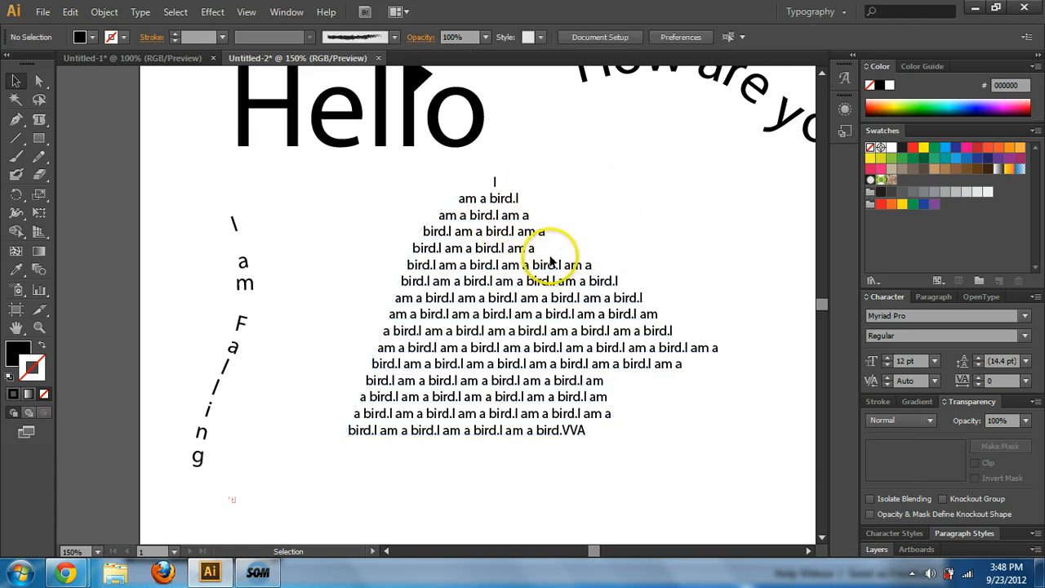
# Add the text "I am feeling close." in the blank area to the right of the bird-shaped text.
pyautogui.hotkey('ctrl', '-')
pyautogui.moveTo(550, 259); pyautogui.dragTo(293, 233)
pyautogui.hotkey('ctrl', '+')
pyautogui.hotkey('ctrl', '+')
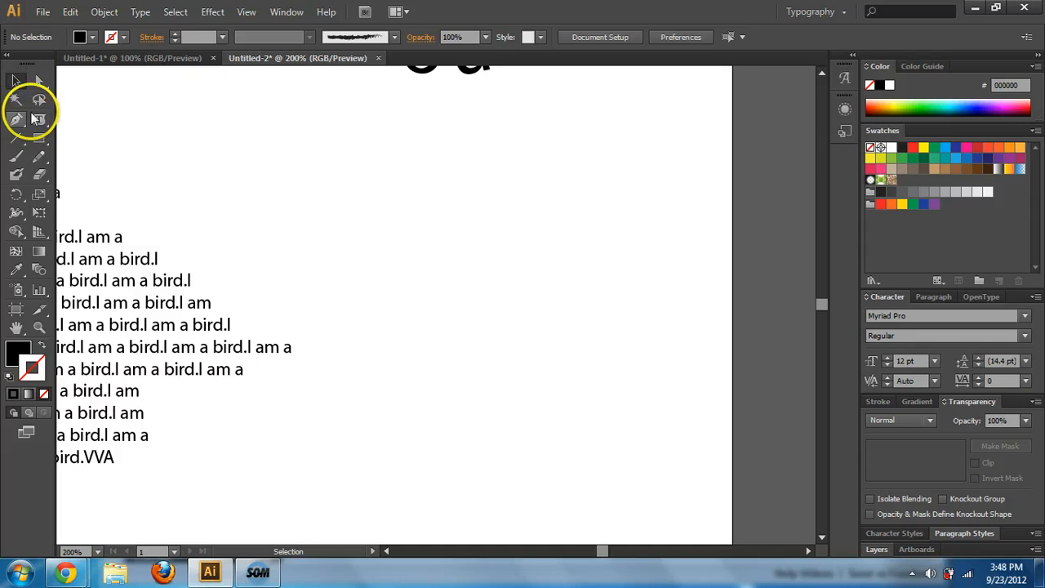
pyautogui.press('v')
pyautogui.moveTo(38, 127); pyautogui.dragTo(82, 121)
pyautogui.click(392, 203)
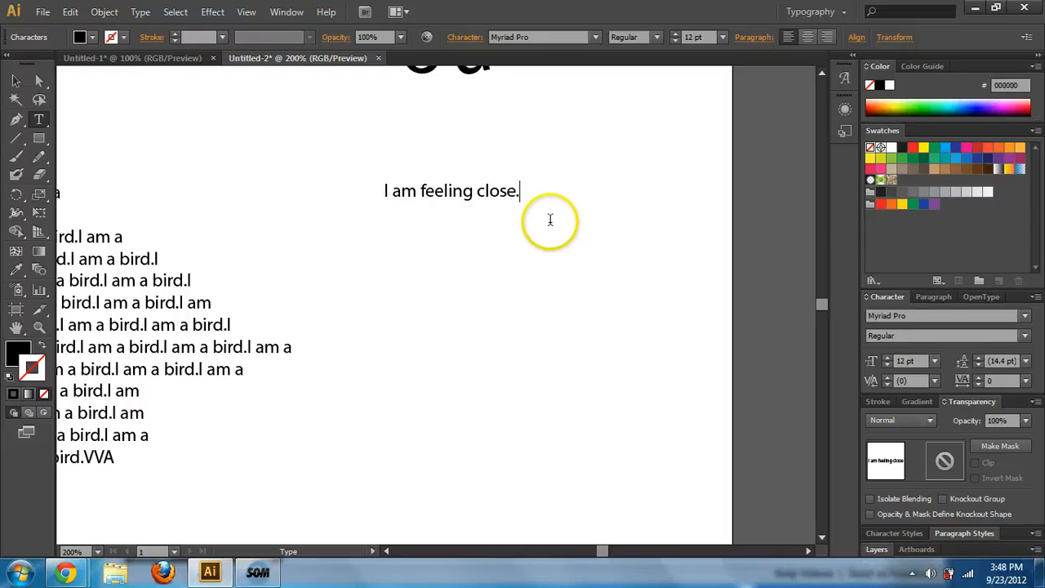
# Select the "I am feeling close." line as a text object, undoing the accidental deletion of its characters.
pyautogui.moveTo(521, 191); pyautogui.dragTo(340, 196)
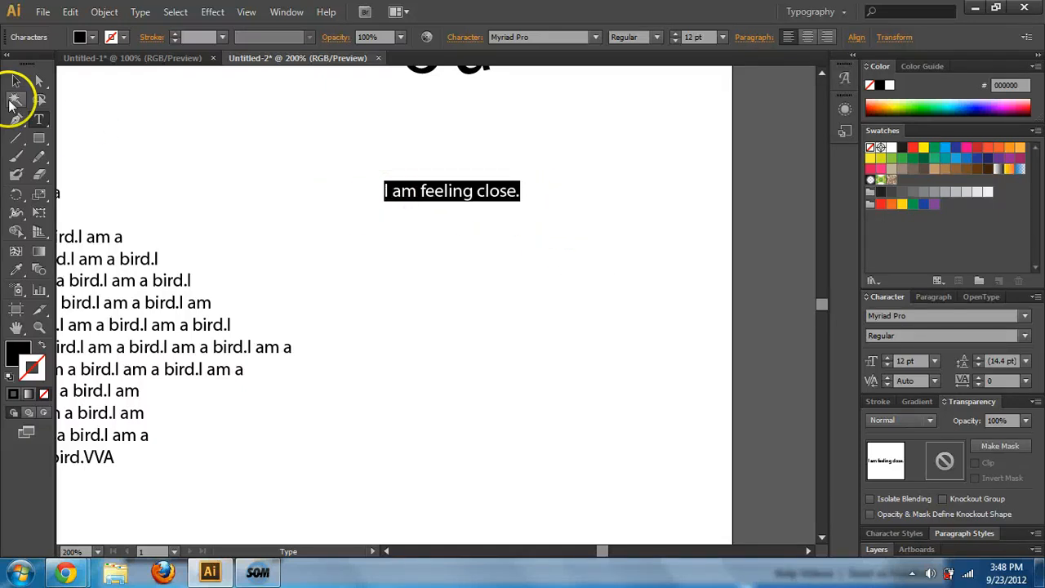
pyautogui.hotkey('ctrl', '+')
pyautogui.press('BackSpace')
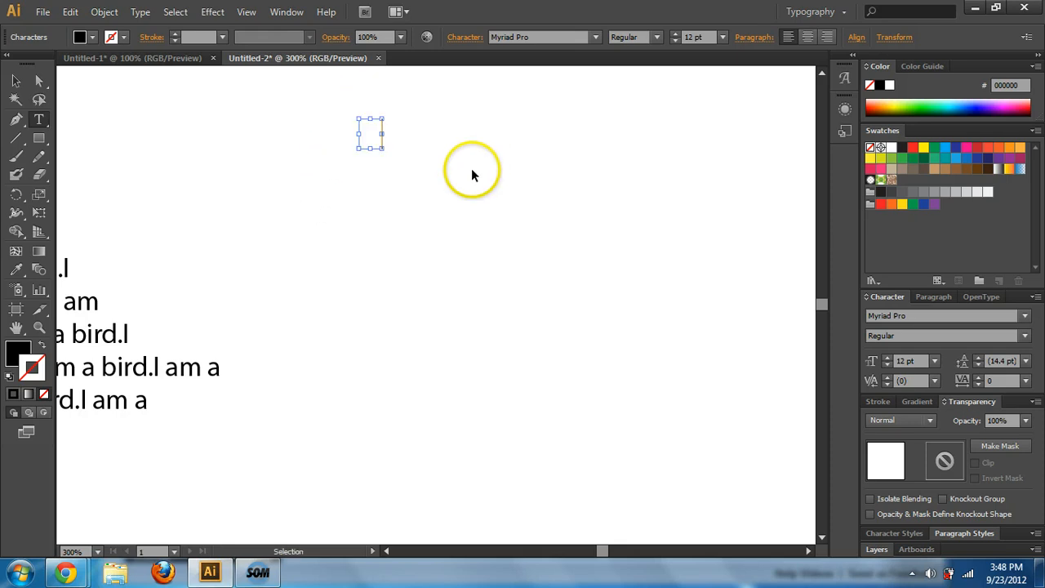
pyautogui.hotkey('ctrl', 'z')
pyautogui.click(15, 81)
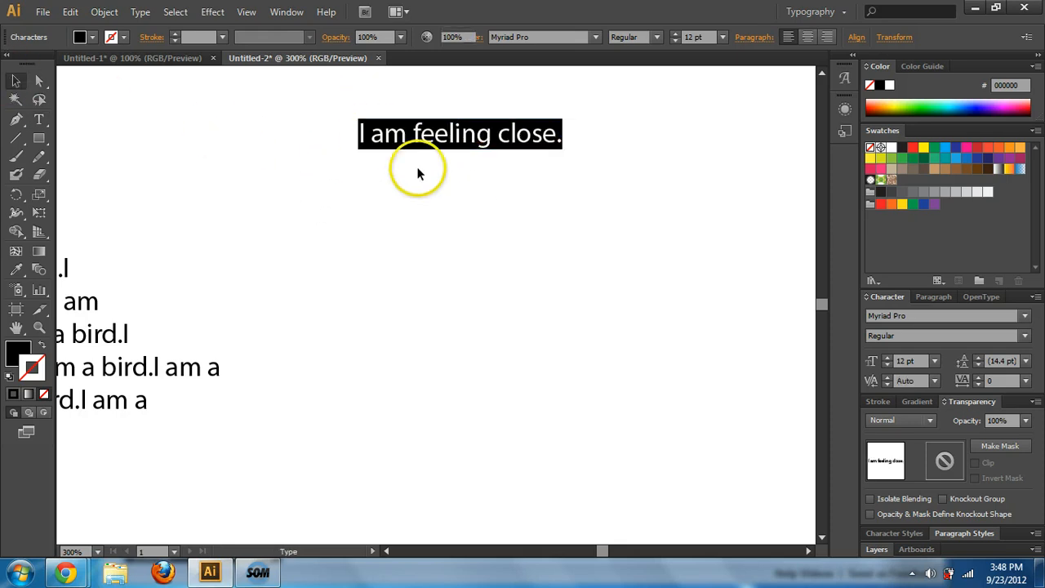
pyautogui.click(440, 199)
pyautogui.click(455, 134)
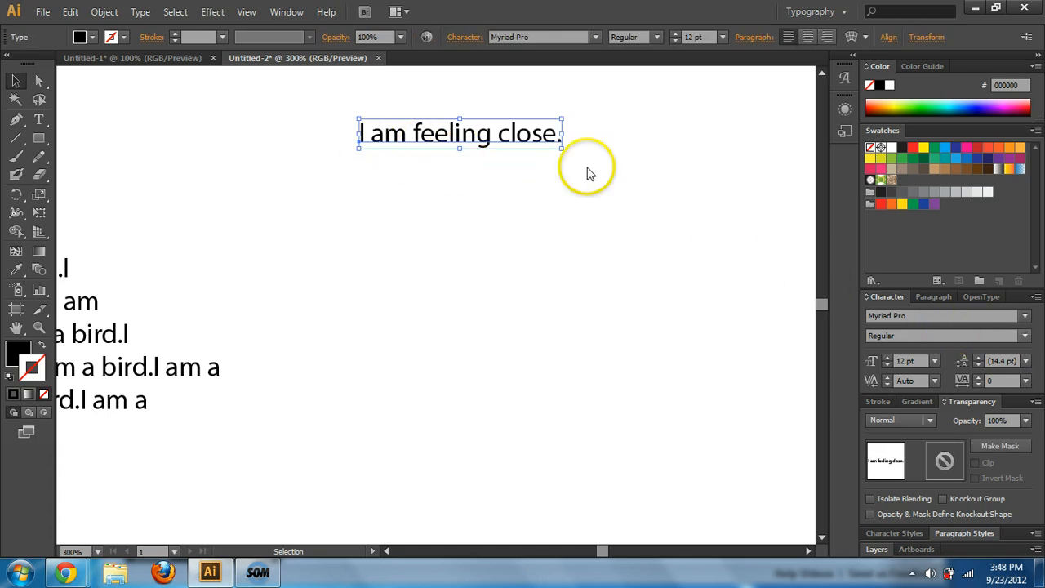
pyautogui.click(246, 12)
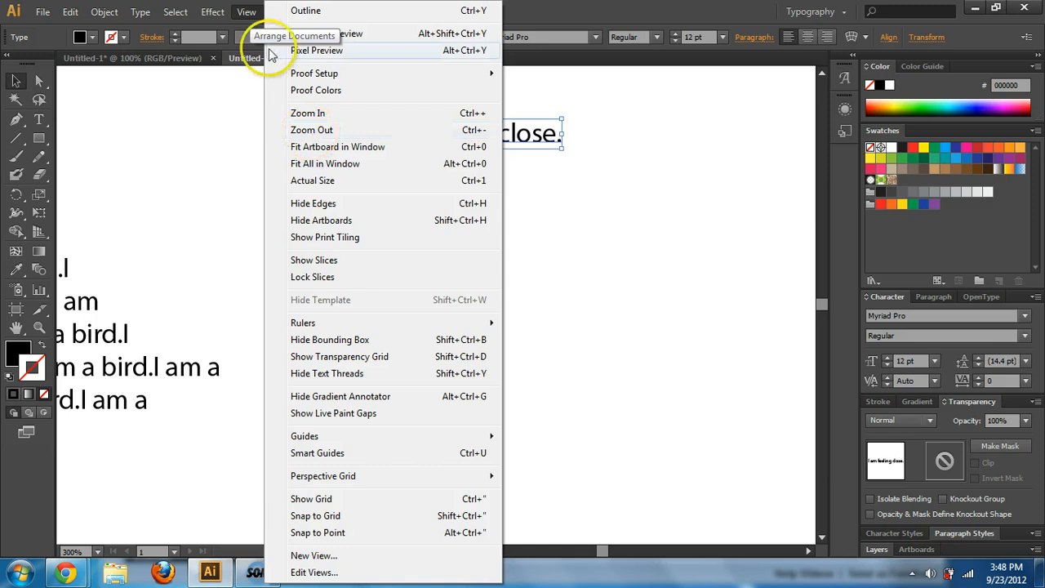
pyautogui.moveTo(212, 13)
pyautogui.click(249, 11)
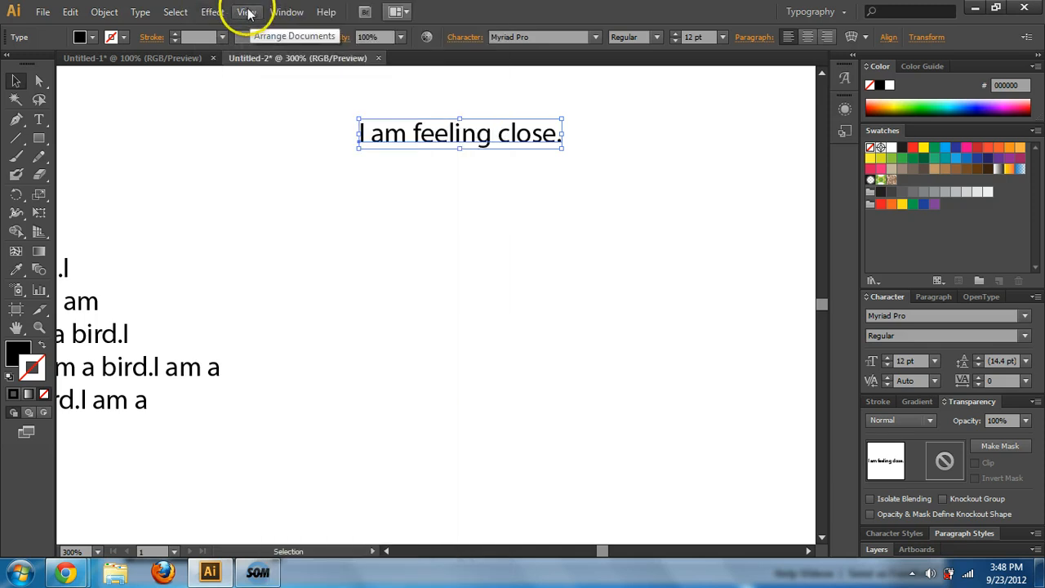
pyautogui.click(249, 12)
pyautogui.click(249, 11)
# Hide the character settings, look at the character styles, and display the character settings again.
pyautogui.click(286, 11)
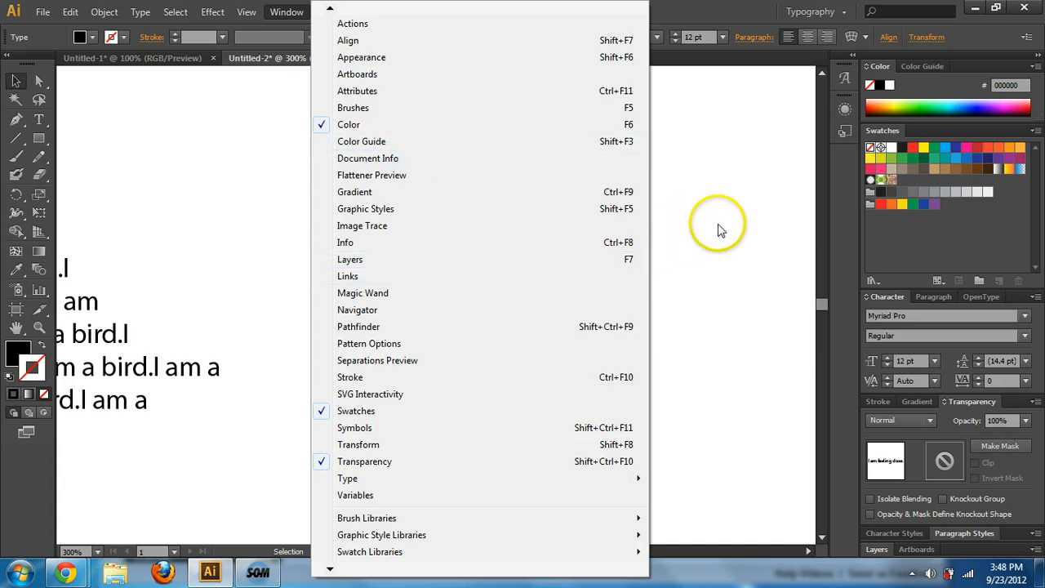
pyautogui.moveTo(348, 480)
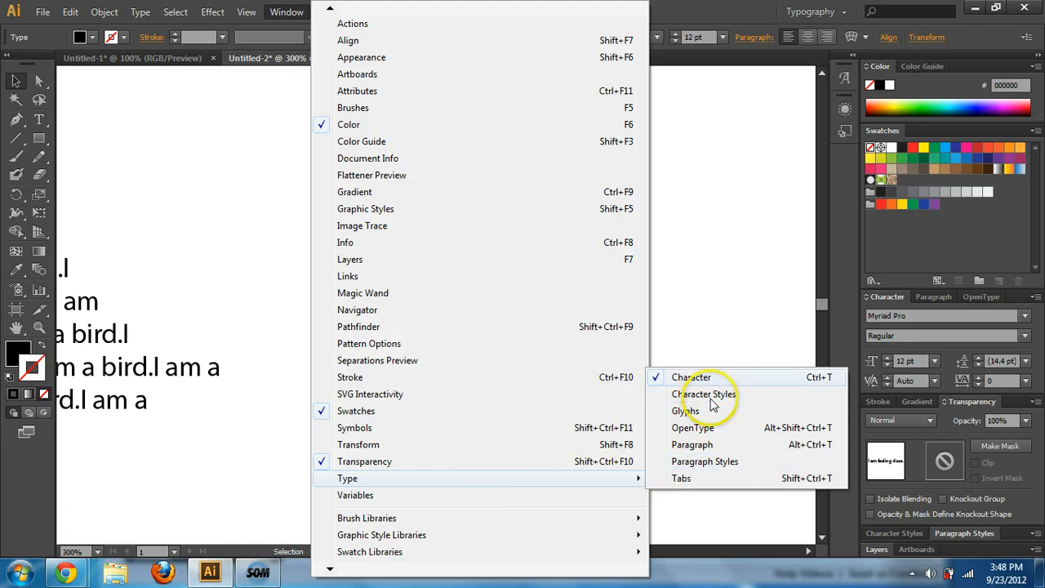
pyautogui.click(698, 378)
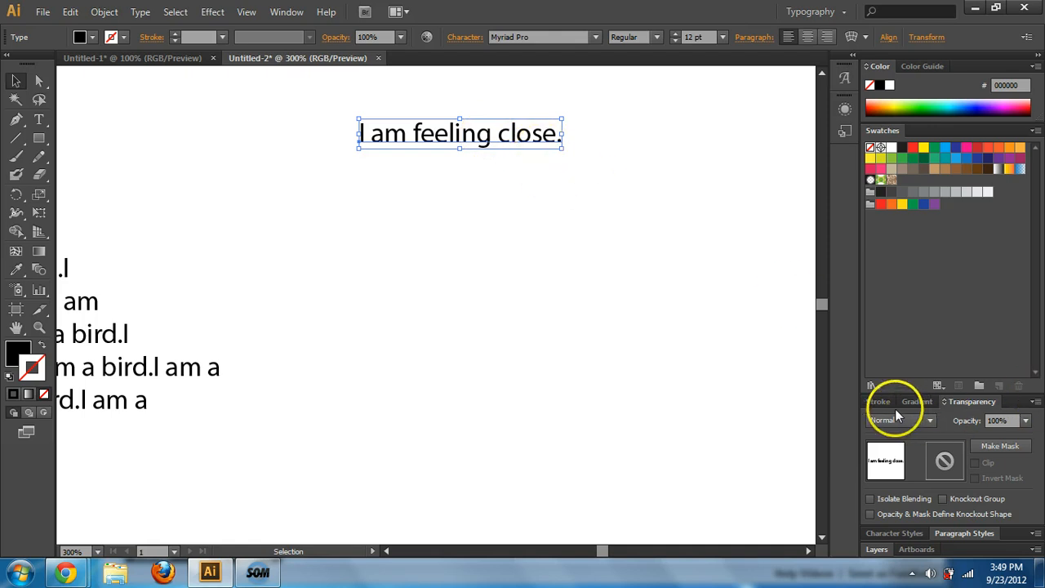
pyautogui.click(898, 534)
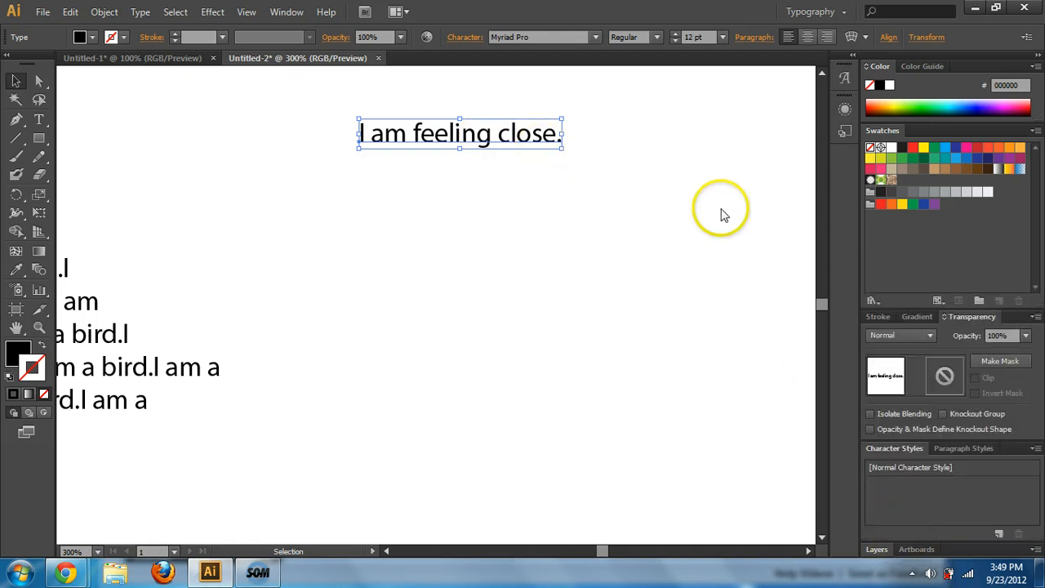
pyautogui.click(286, 13)
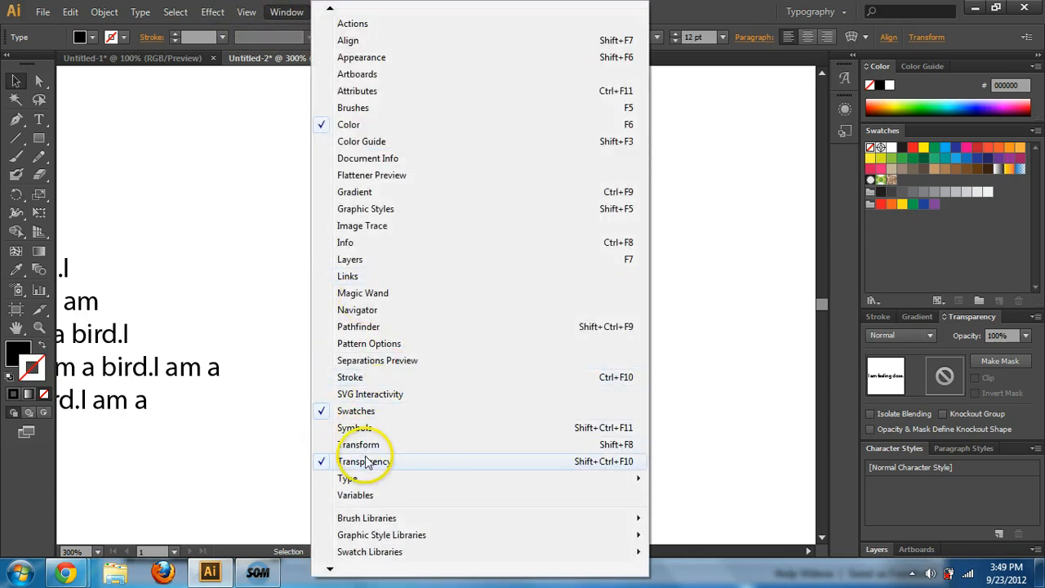
pyautogui.moveTo(373, 479)
pyautogui.click(689, 381)
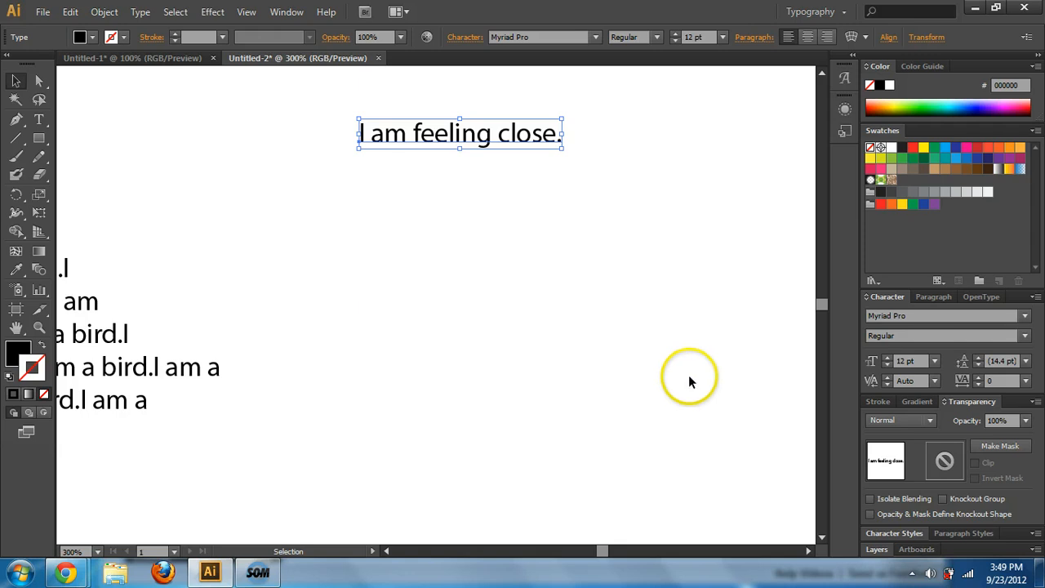
# Change the font style of "I am feeling close." to Italic.
pyautogui.click(935, 382)
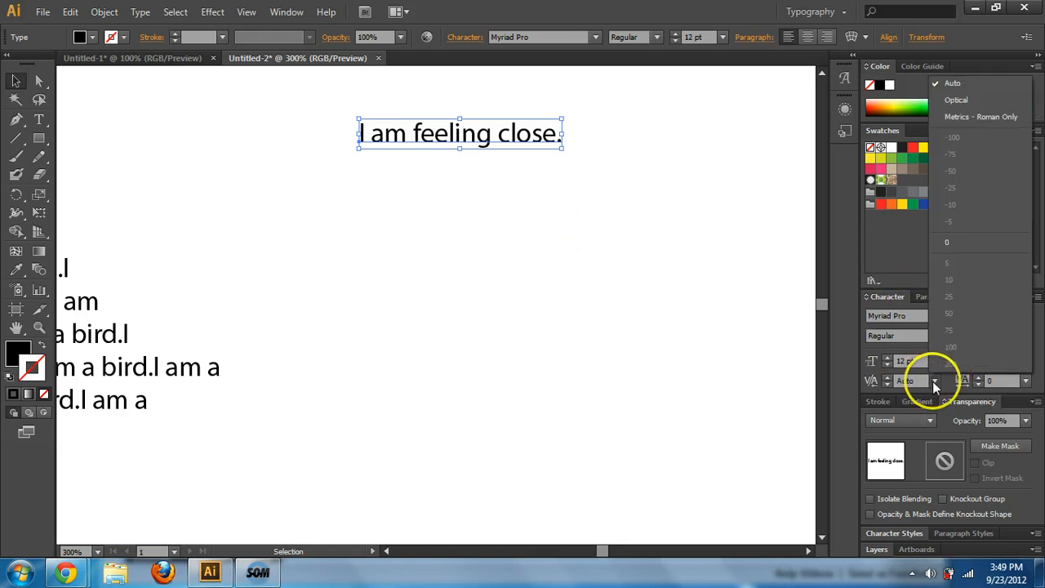
pyautogui.click(871, 359)
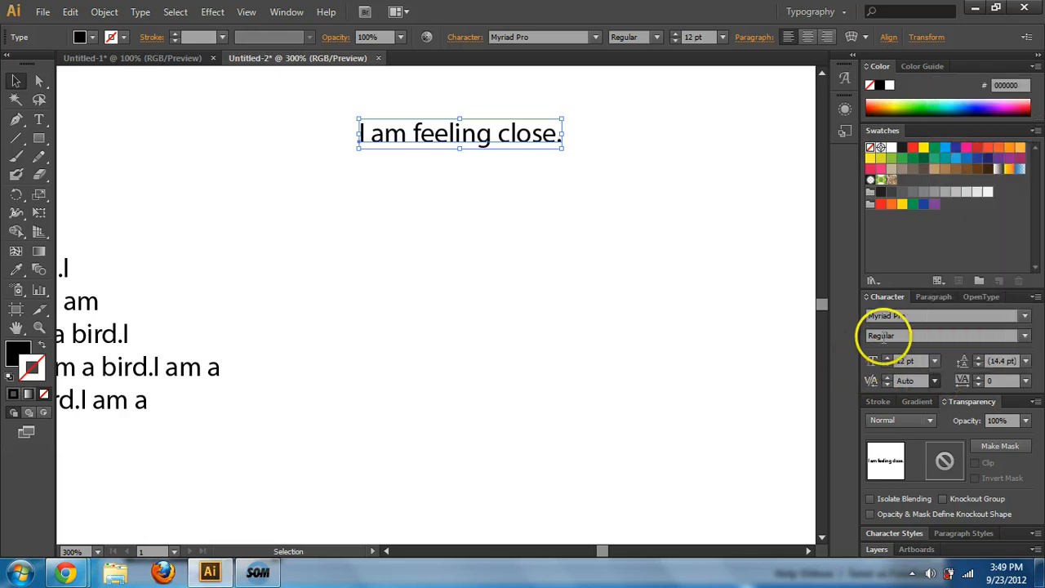
pyautogui.click(1025, 335)
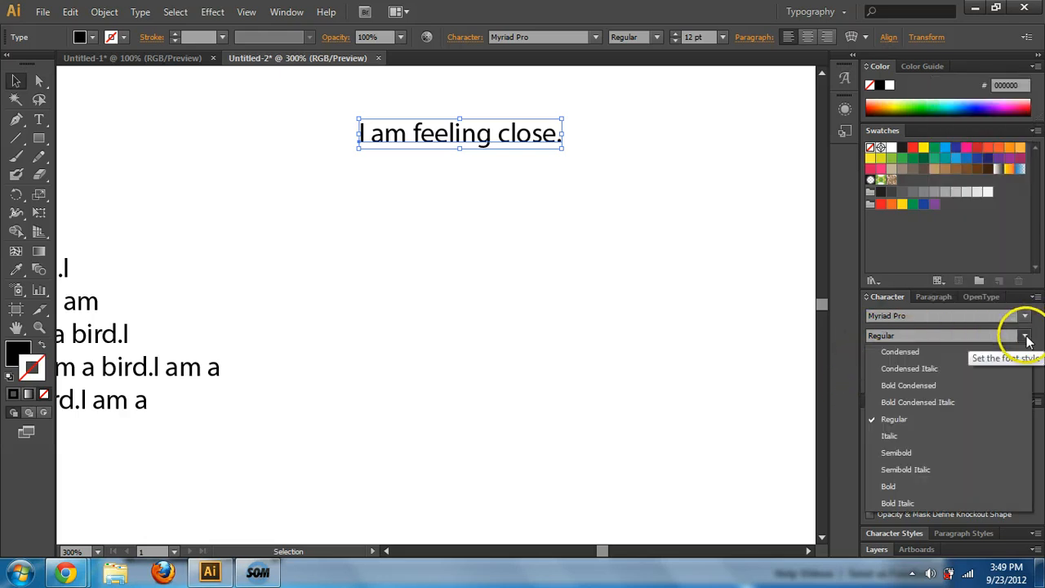
pyautogui.click(917, 442)
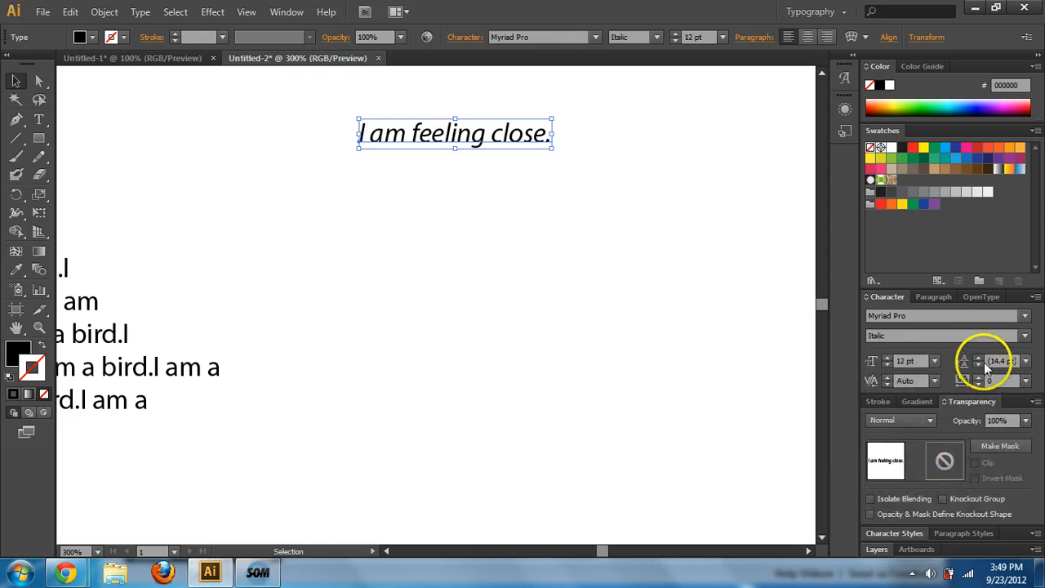
# Add a second line reading "And I am below." under "I am feeling close.".
pyautogui.doubleClick(544, 134)
pyautogui.hotkey('ctrl', 'a')
pyautogui.click(552, 135)
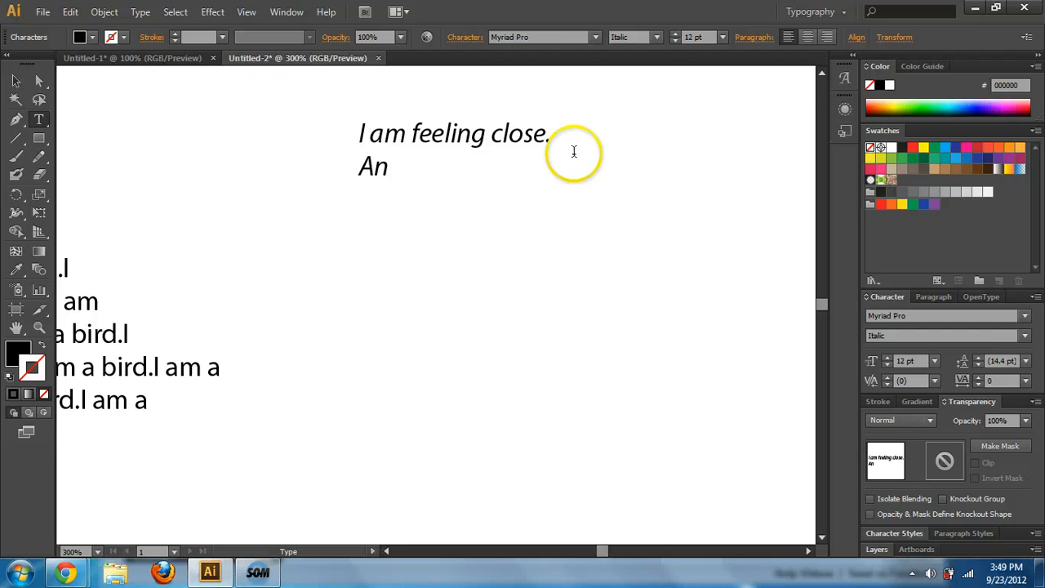
pyautogui.write('And I am below.')
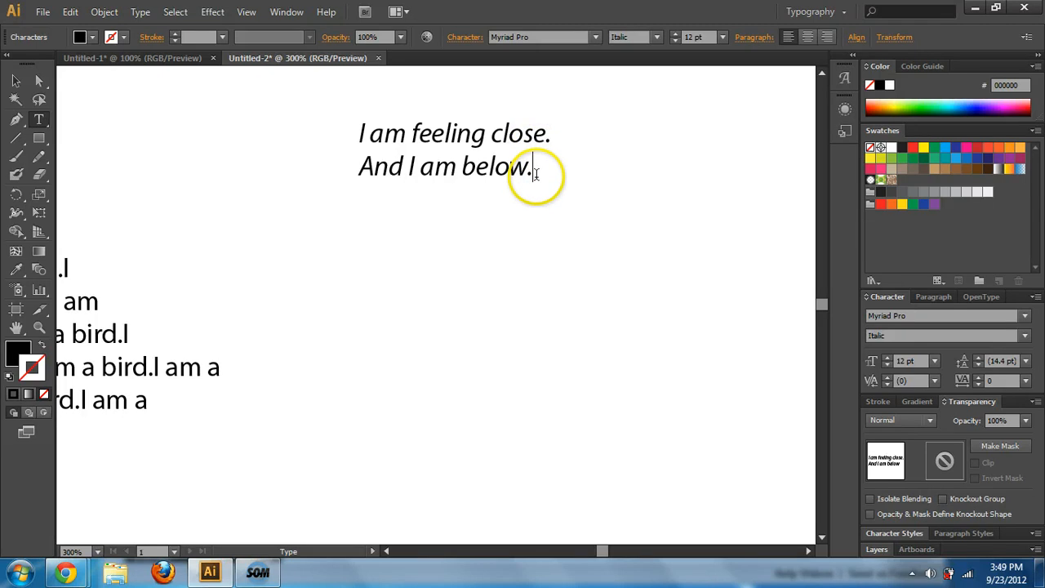
# Select both text lines, try a leading of 22 pt, and set the leading to 10 pt.
pyautogui.keyDown('shift'); pyautogui.click(356, 133); pyautogui.keyUp('shift')
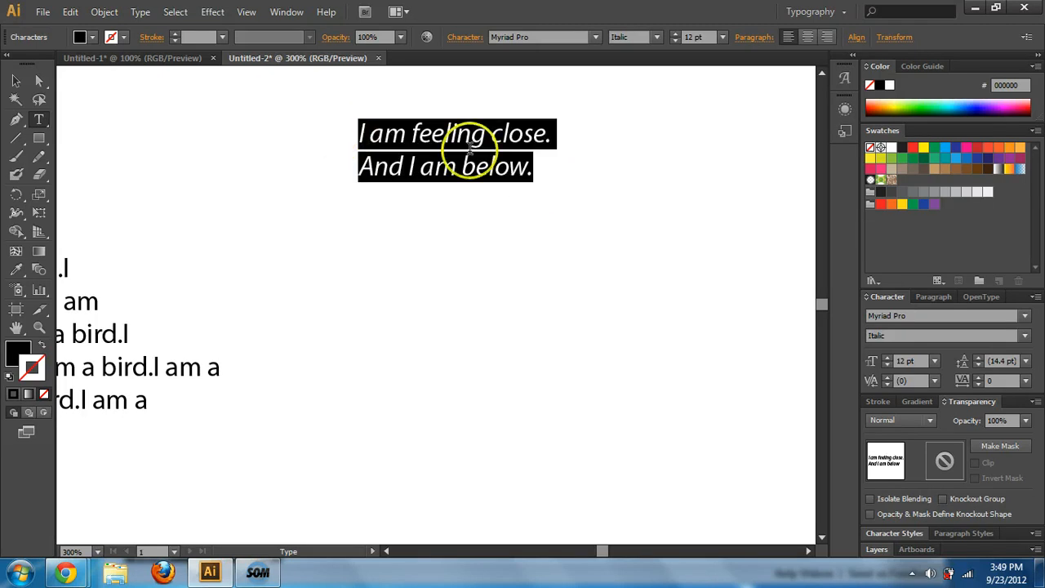
pyautogui.click(978, 361)
pyautogui.click(978, 361)
pyautogui.click(978, 361)
pyautogui.click(979, 361)
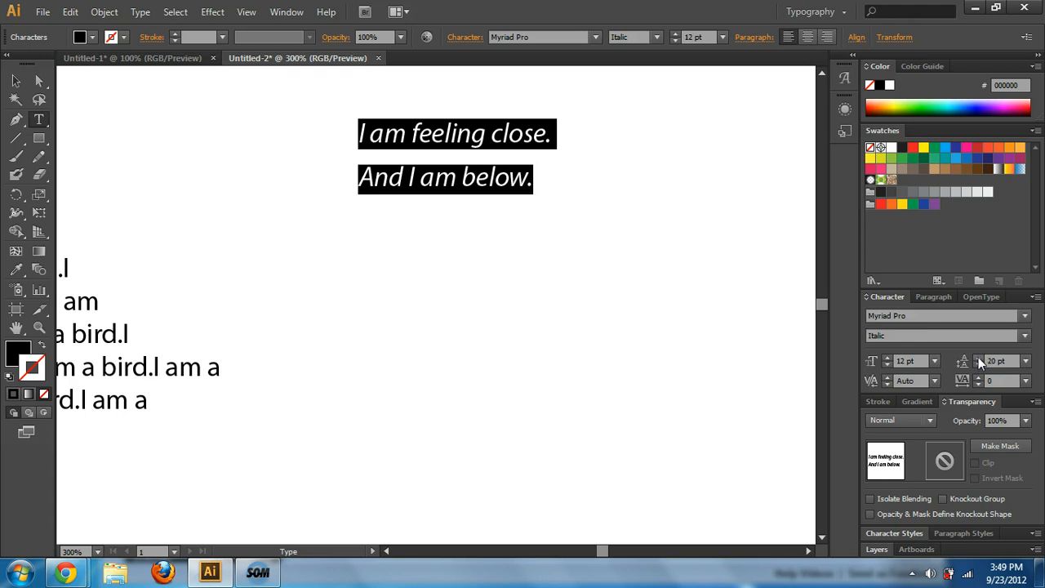
pyautogui.click(978, 361)
pyautogui.click(979, 361)
pyautogui.click(978, 361)
pyautogui.click(979, 361)
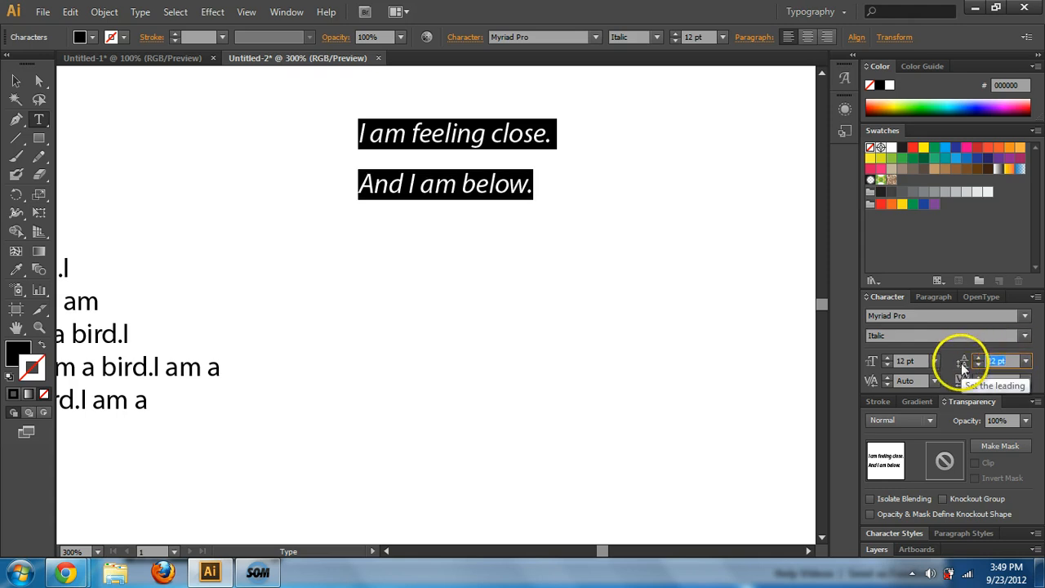
pyautogui.press('Return')
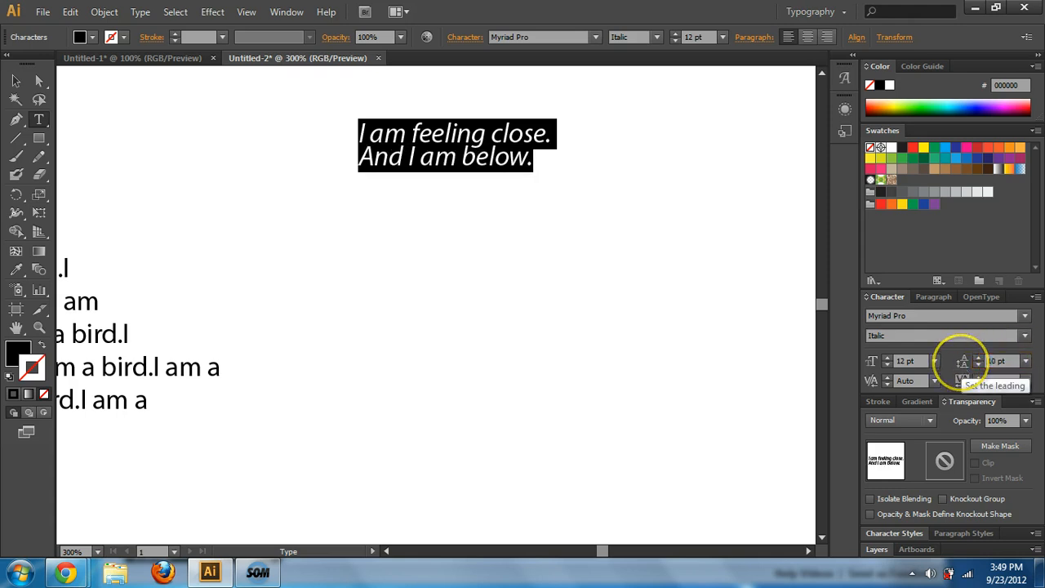
pyautogui.click(16, 82)
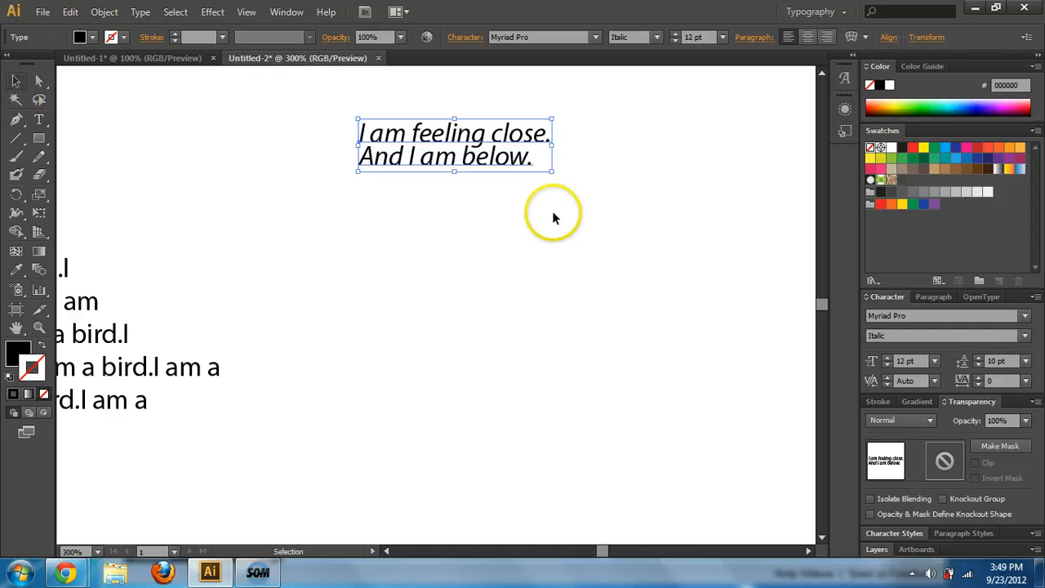
pyautogui.click(553, 215)
# Select the characters of both lines and look over their paragraph and OpenType settings.
pyautogui.doubleClick(495, 155)
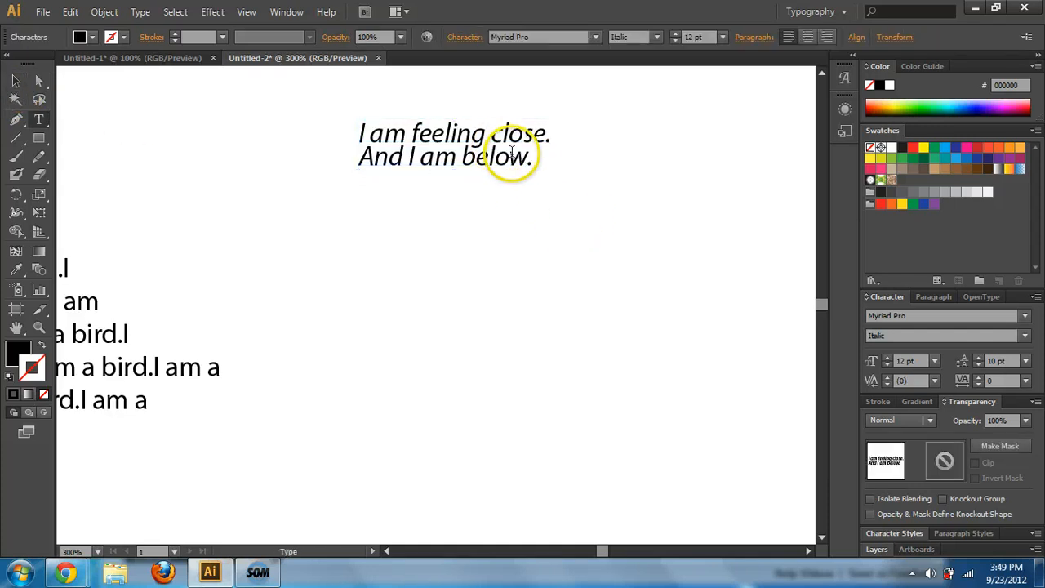
pyautogui.moveTo(542, 159); pyautogui.dragTo(360, 128)
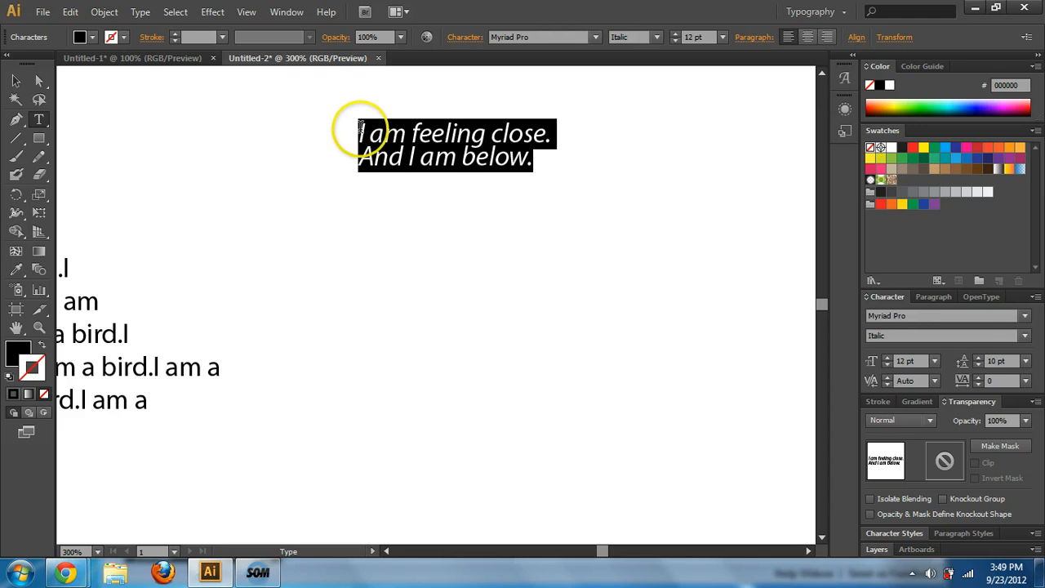
pyautogui.click(1014, 386)
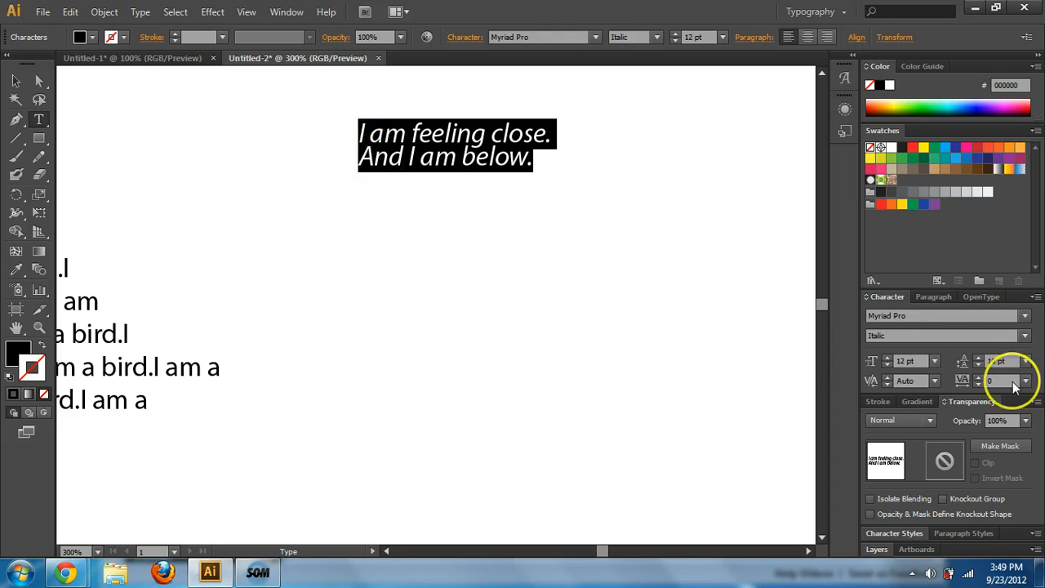
pyautogui.click(940, 298)
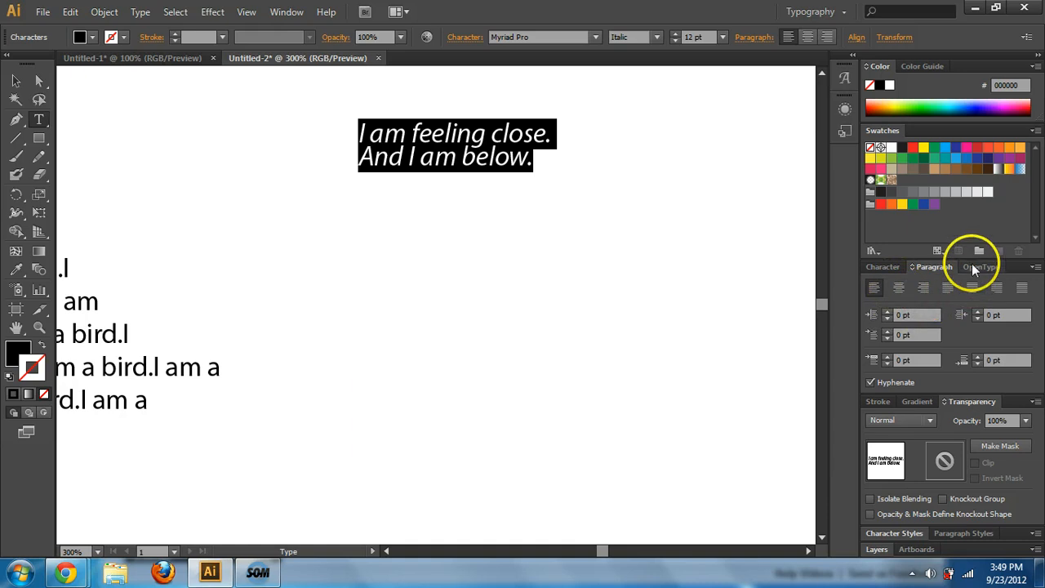
pyautogui.click(973, 266)
pyautogui.click(888, 322)
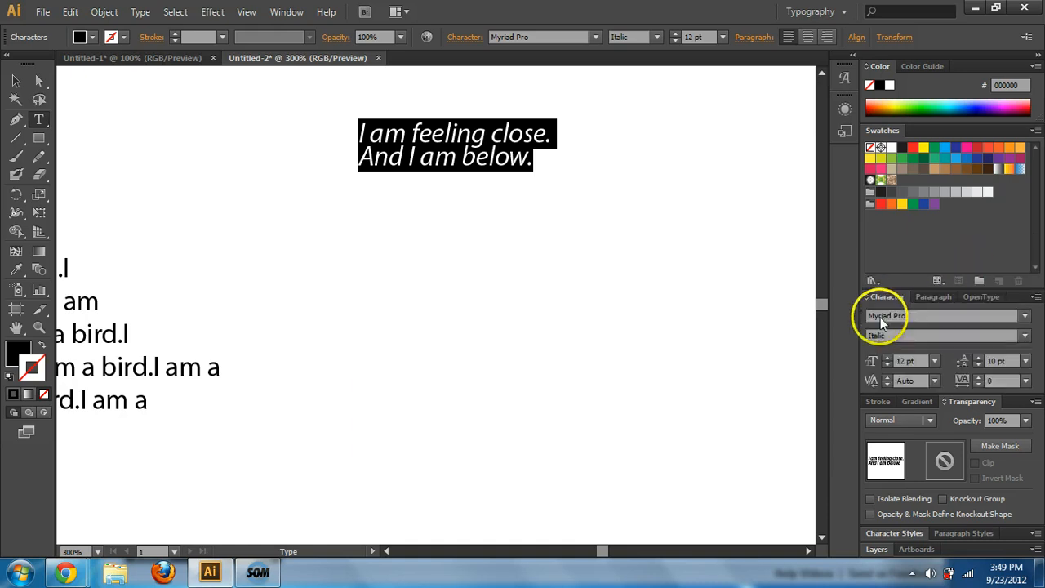
# Try tracking values of 13 and 50 on both selected lines, and set the tracking to 100.
pyautogui.click(978, 377)
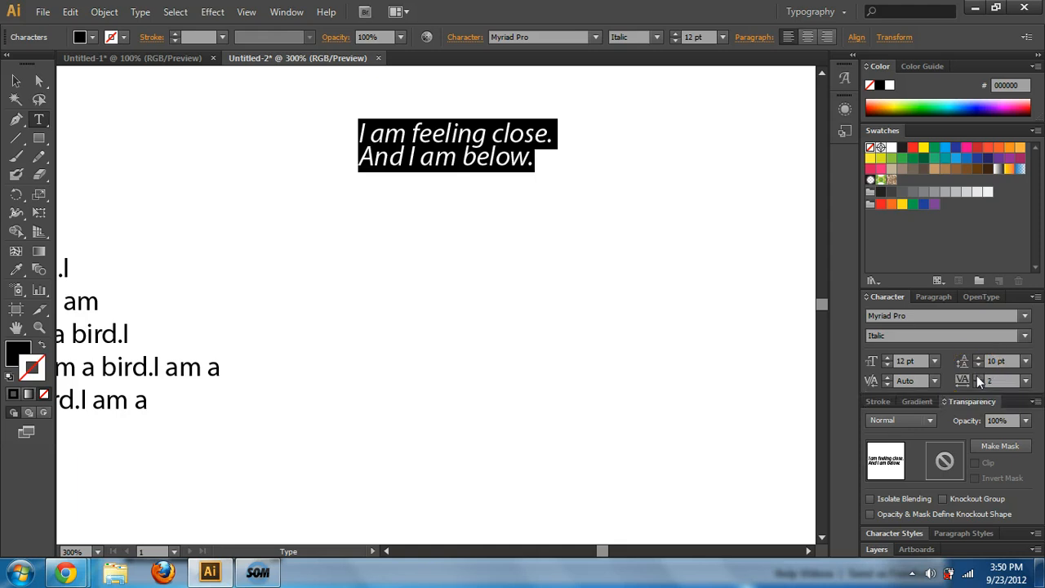
pyautogui.click(977, 375)
pyautogui.click(977, 375)
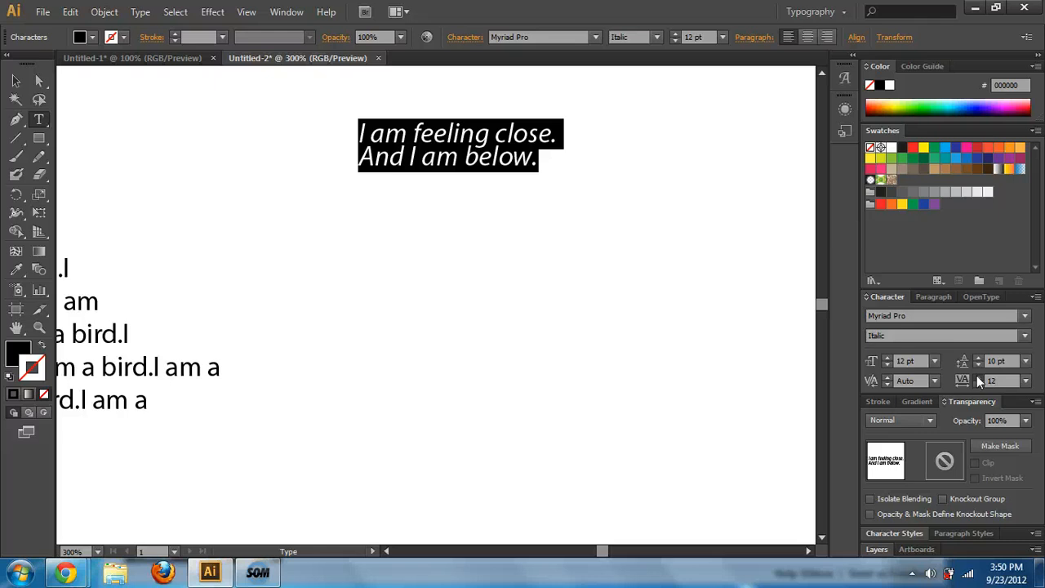
pyautogui.click(1026, 382)
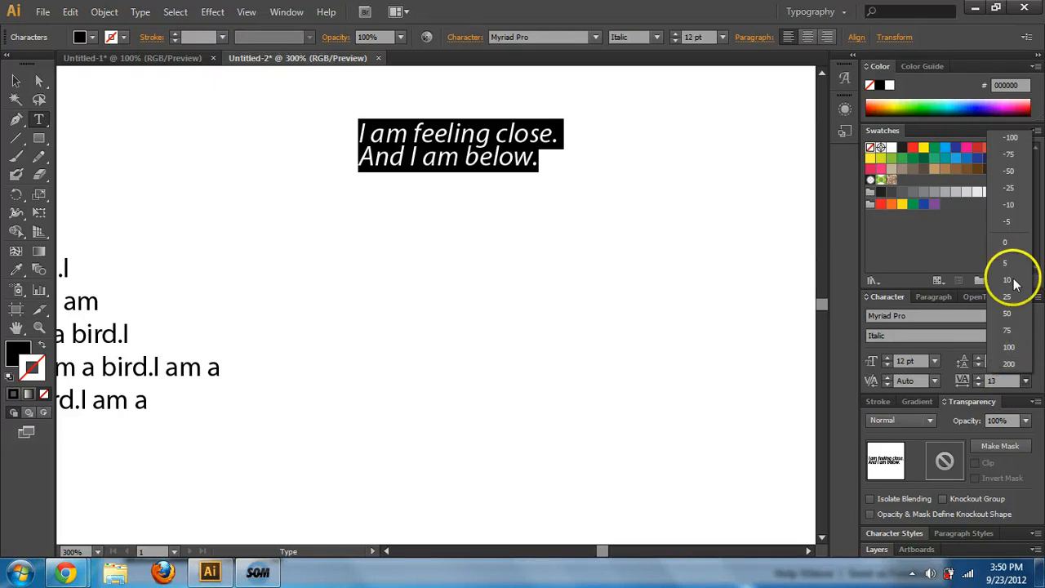
pyautogui.click(1007, 314)
pyautogui.click(1025, 382)
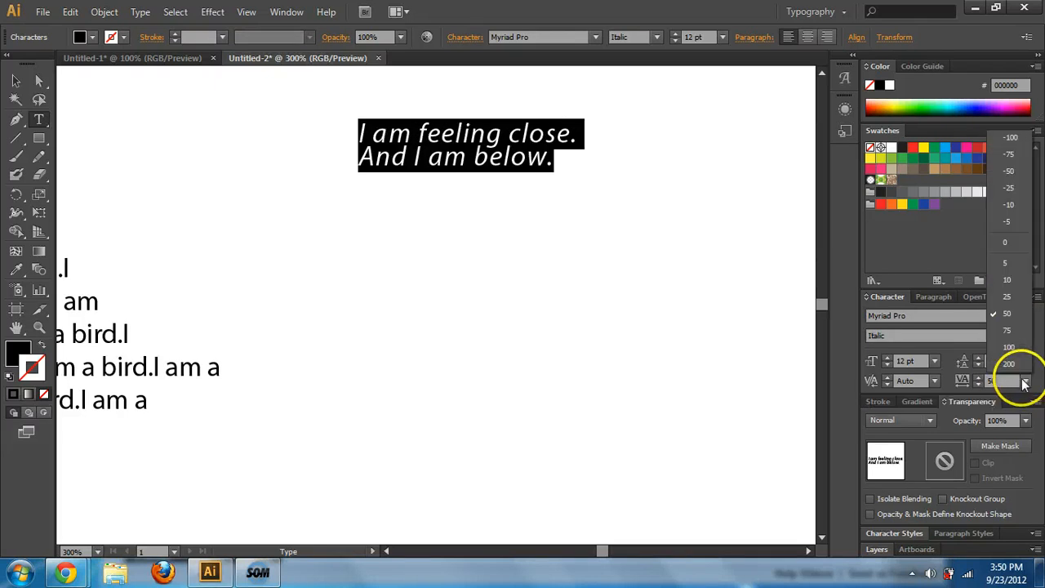
pyautogui.click(1009, 347)
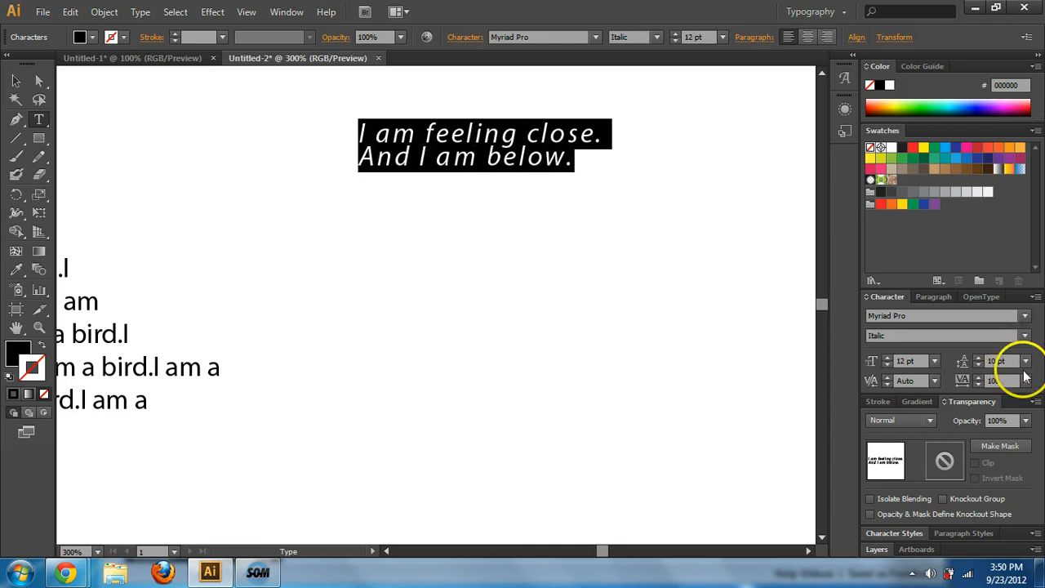
# Try a tracking of 200 on both selected lines, set the tracking to -25, and deselect the text.
pyautogui.click(1026, 382)
pyautogui.click(1009, 364)
pyautogui.click(1025, 382)
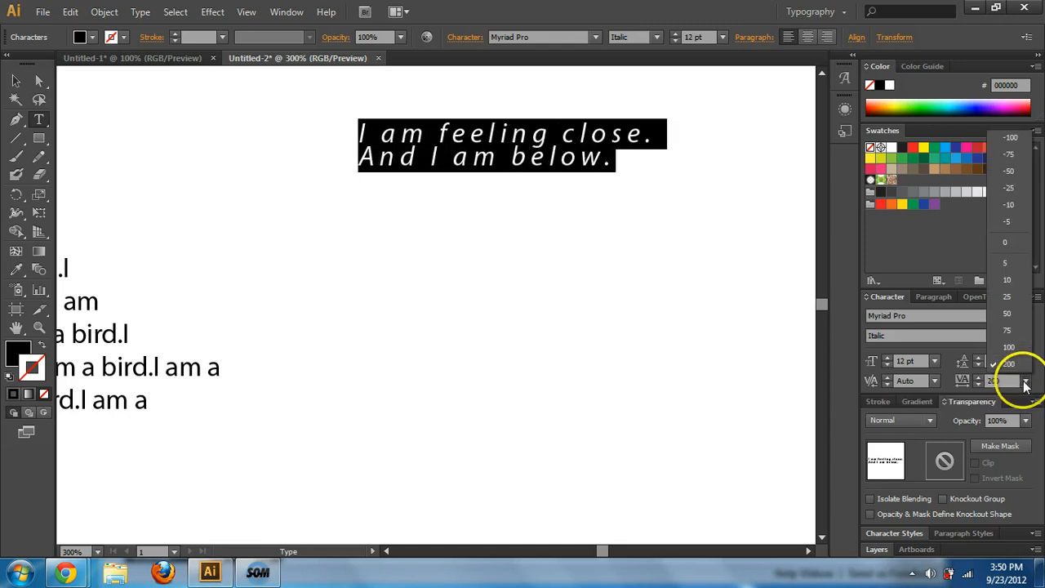
pyautogui.click(1009, 189)
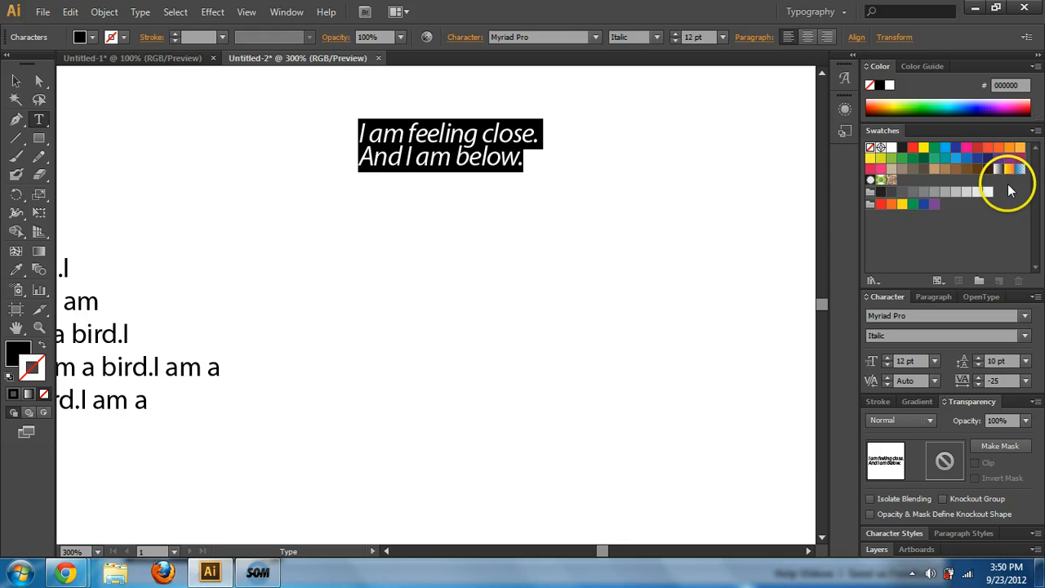
pyautogui.click(16, 80)
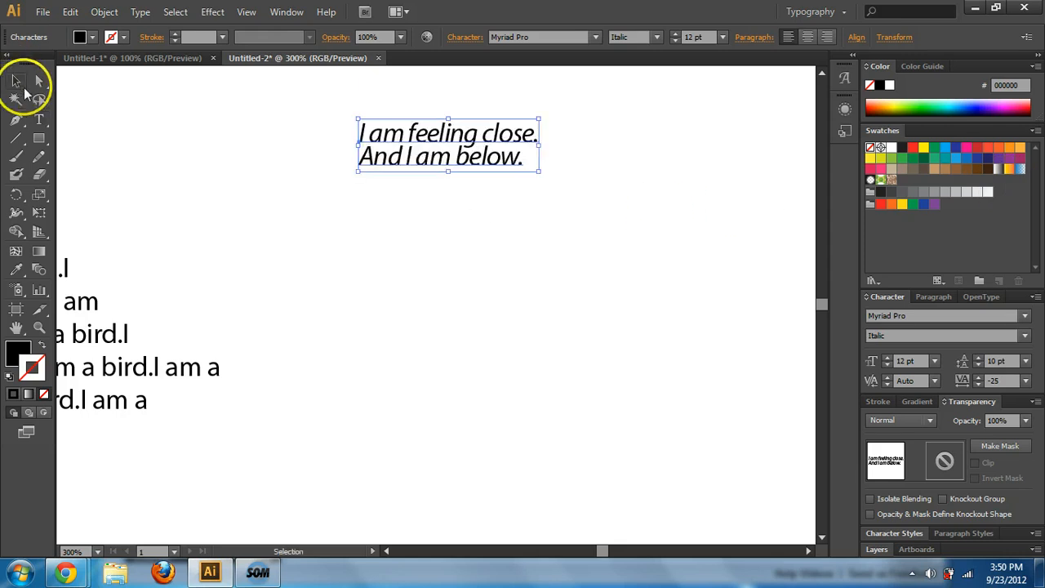
pyautogui.hotkey('ctrl', 'shift', 'a')
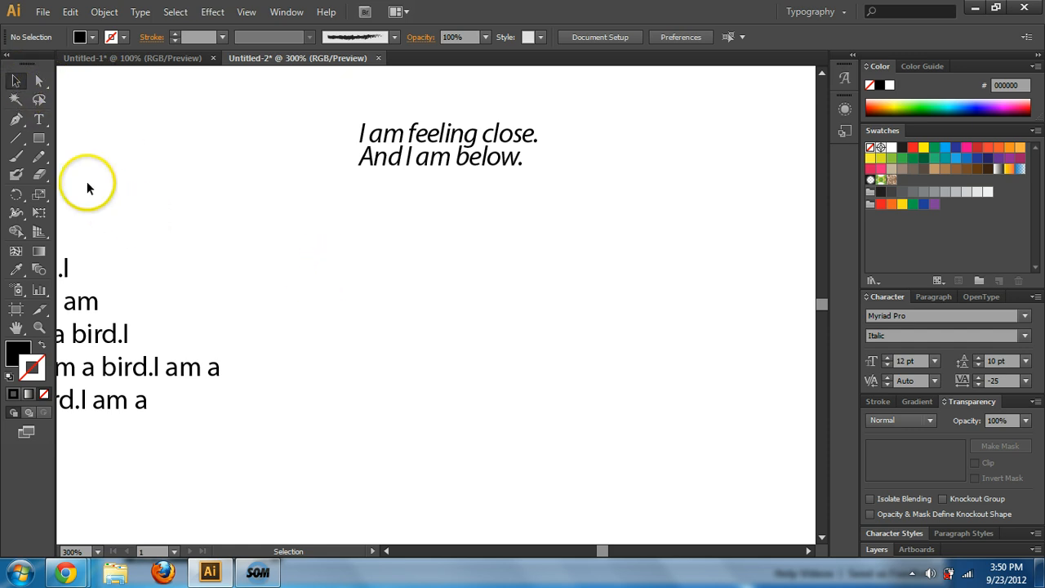
# Add the text "TEST" in the empty space below the "I am a bird" text shape and select its characters.
pyautogui.click(40, 120)
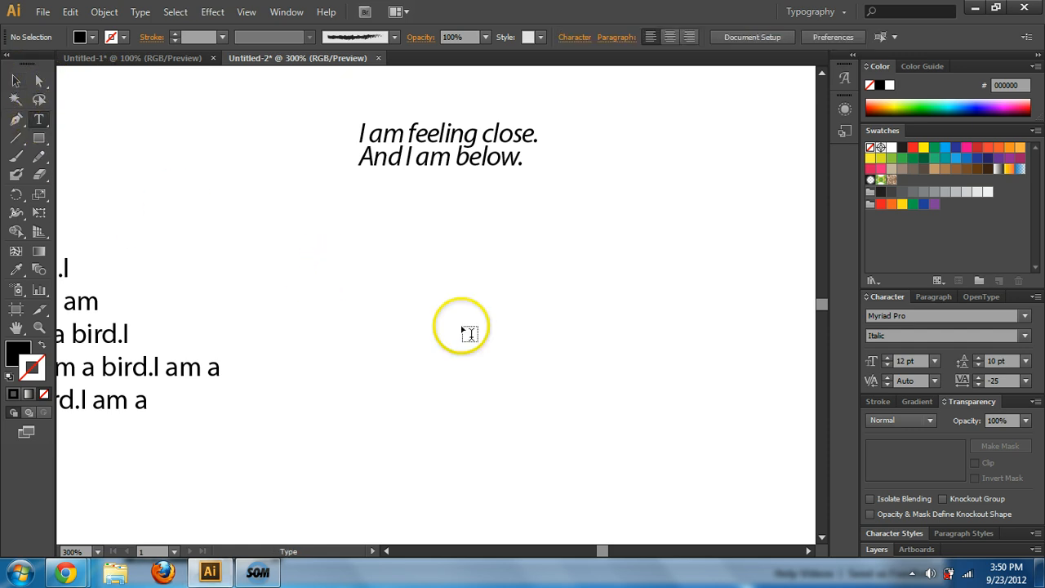
pyautogui.hotkey('ctrl', '-')
pyautogui.hotkey('ctrl', '-')
pyautogui.hotkey('ctrl', '-')
pyautogui.hotkey('ctrl', '-')
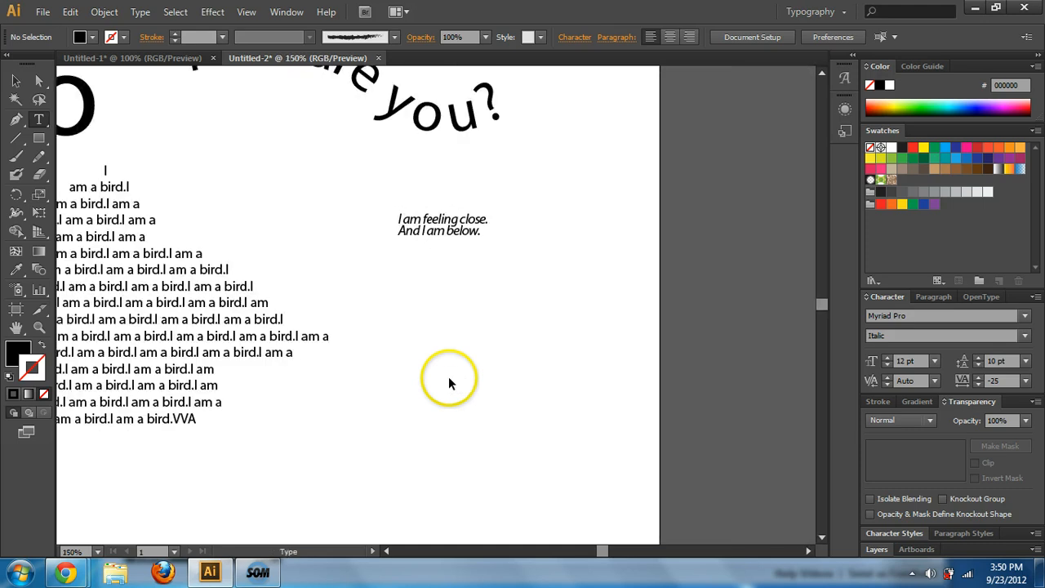
pyautogui.hotkey('ctrl', '+')
pyautogui.hotkey('ctrl', '+')
pyautogui.moveTo(427, 275); pyautogui.dragTo(654, 200)
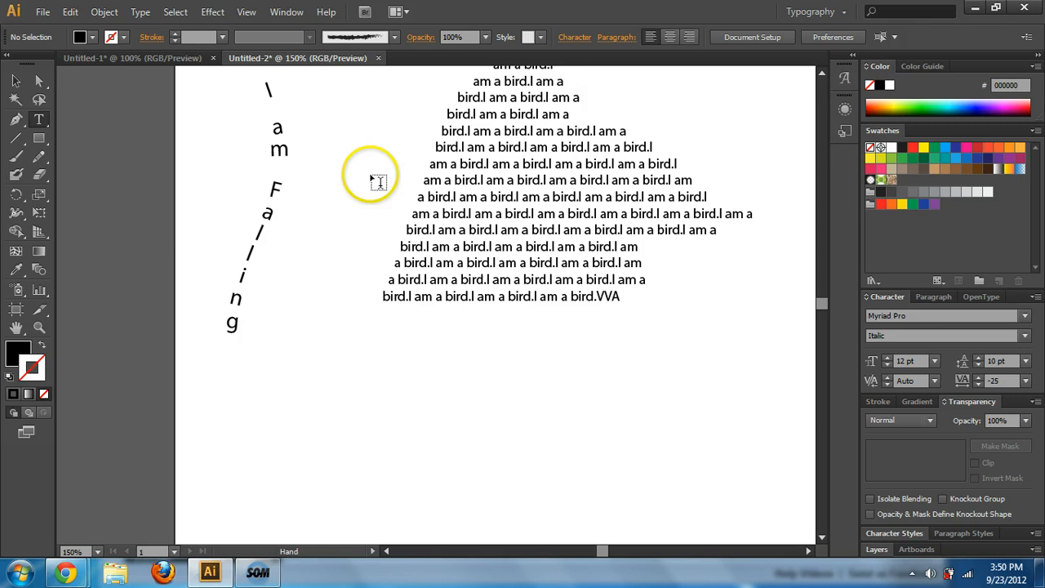
pyautogui.click(448, 198)
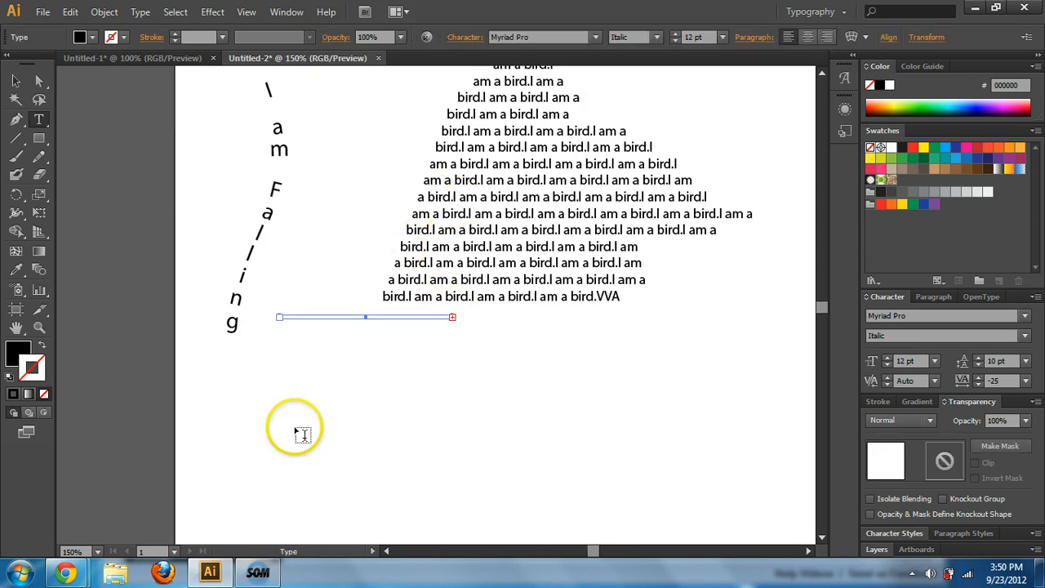
pyautogui.click(304, 419)
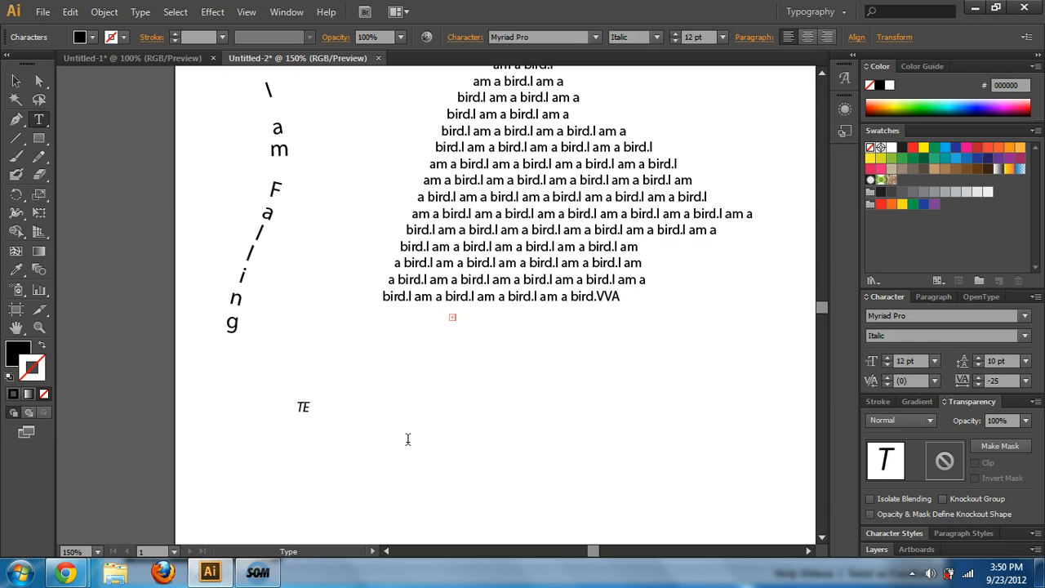
pyautogui.moveTo(325, 407); pyautogui.dragTo(250, 406)
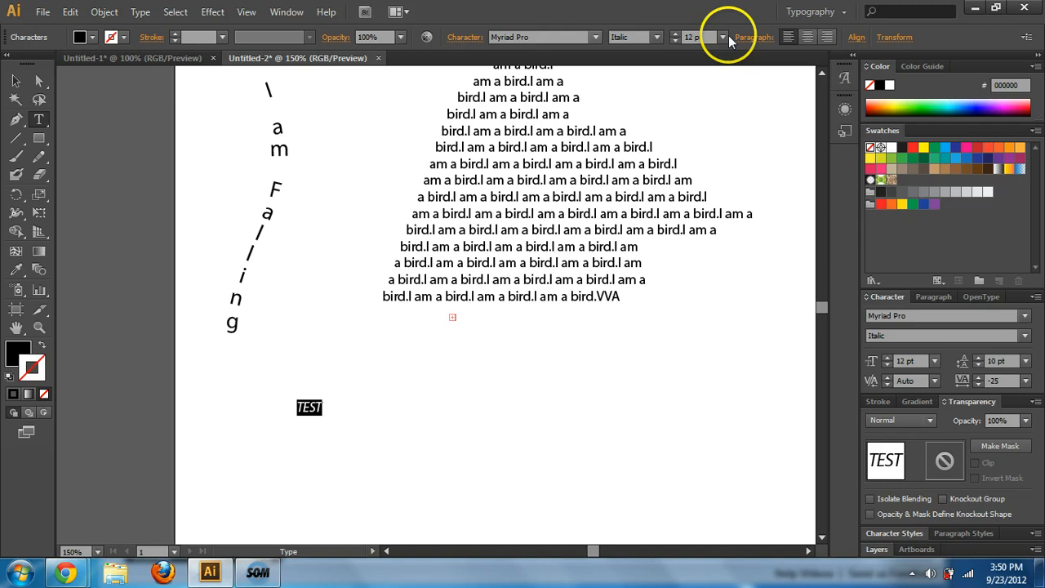
# Delete the word "TEST" and enter it again in the same text object.
pyautogui.hotkey('ctrl', '+')
pyautogui.hotkey('ctrl', '+')
pyautogui.press('BackSpace')
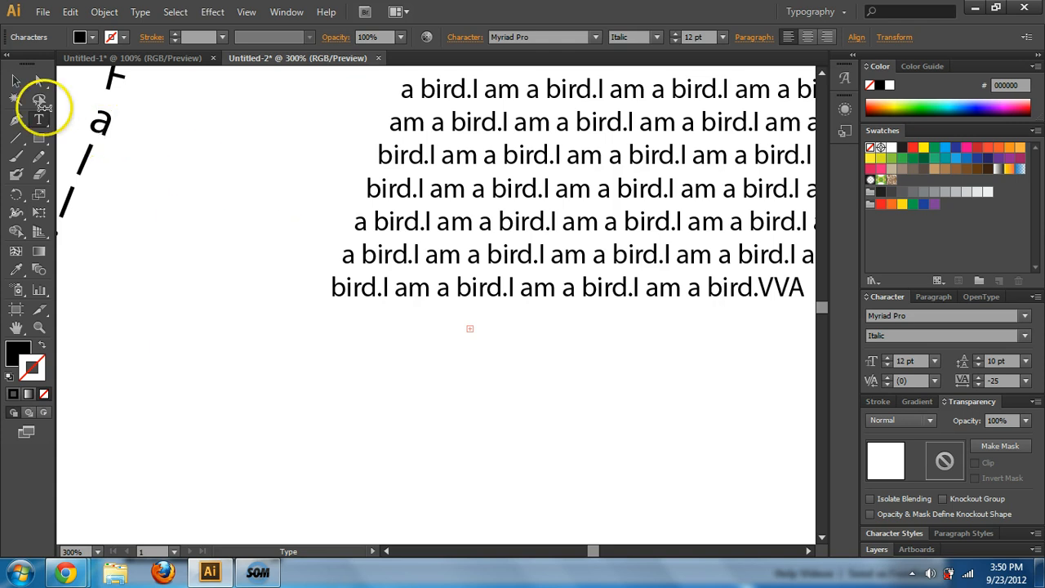
pyautogui.click(20, 84)
pyautogui.moveTo(210, 355); pyautogui.dragTo(297, 109)
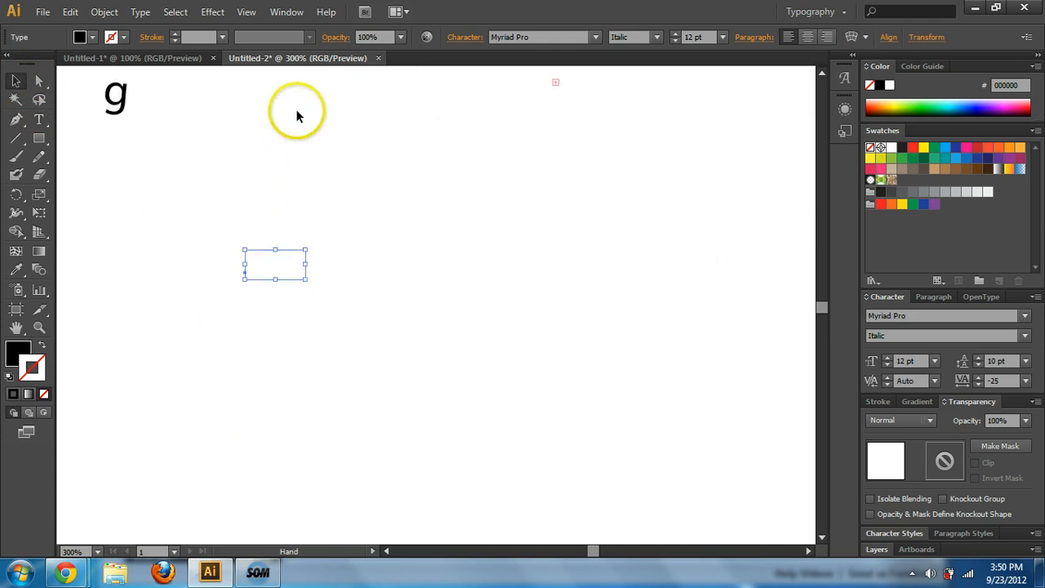
pyautogui.doubleClick(274, 272)
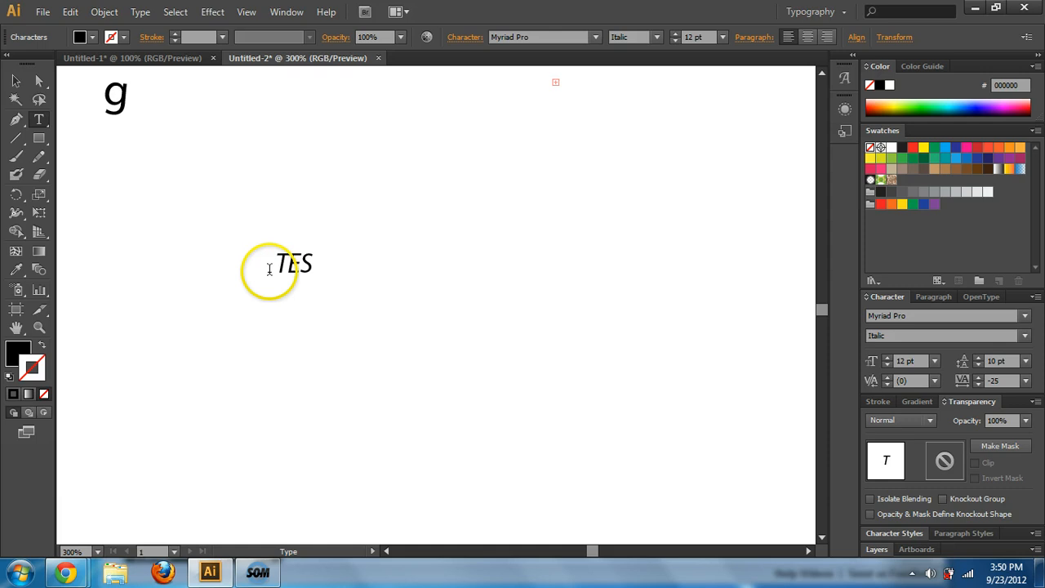
# Select the characters of "TEST" and set the font size to 80 pt.
pyautogui.moveTo(268, 270); pyautogui.dragTo(334, 264)
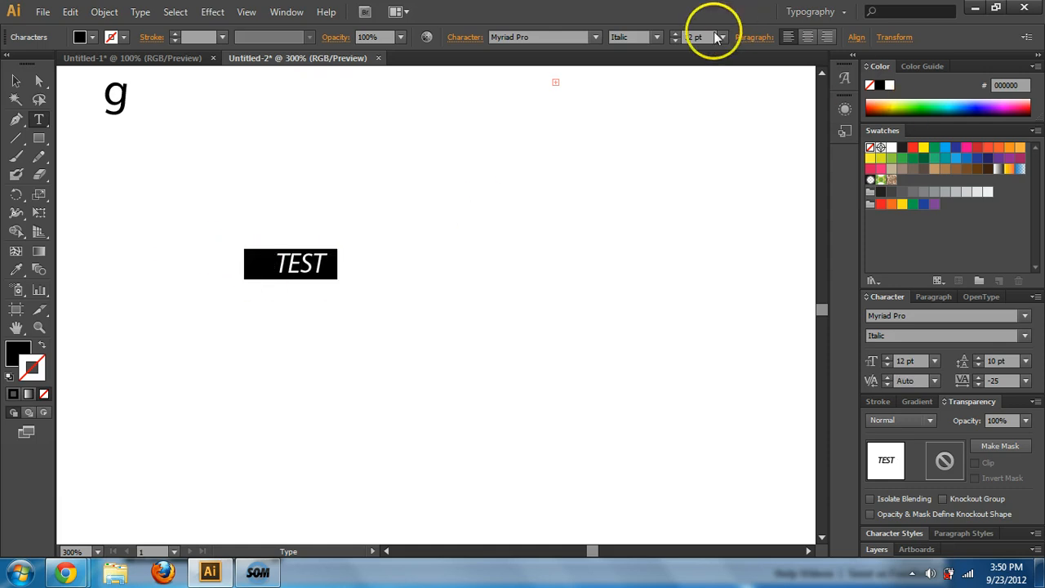
pyautogui.click(687, 37)
pyautogui.write('80')
pyautogui.press('Return')
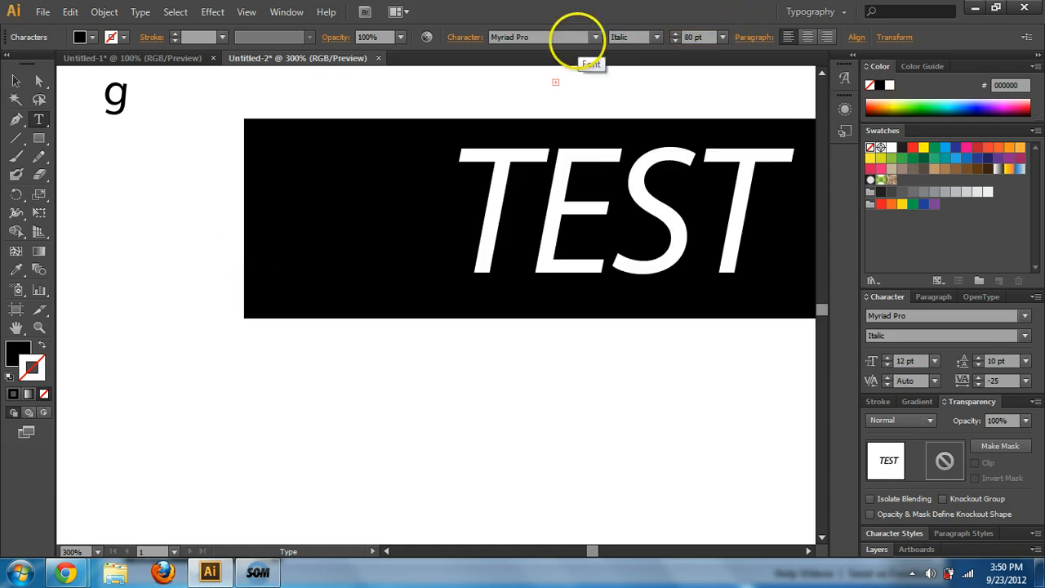
# Move the enlarged "TEST" text down and to the left on the artboard, and deselect it.
pyautogui.click(16, 81)
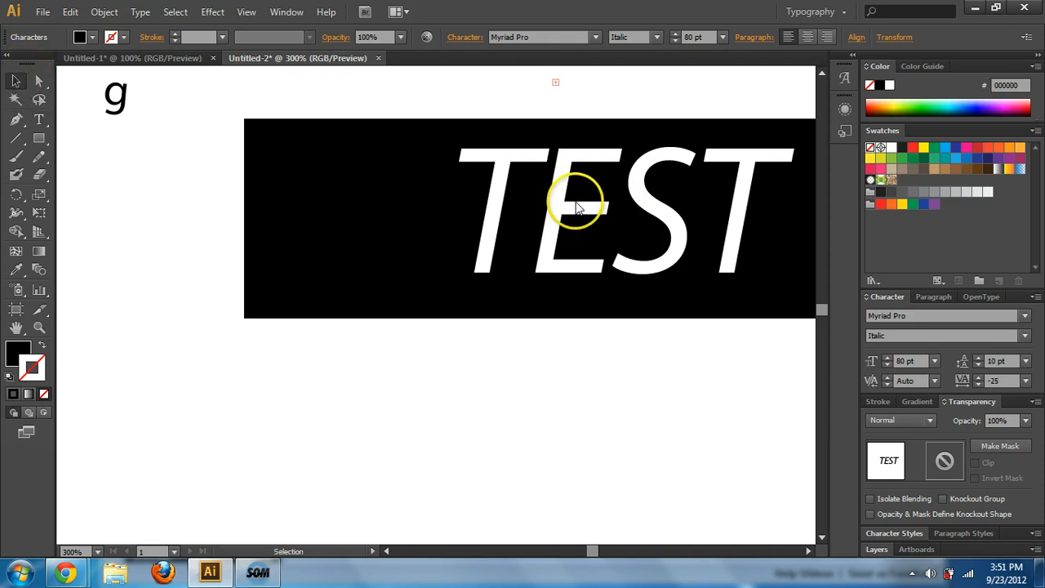
pyautogui.click(579, 210)
pyautogui.moveTo(579, 210); pyautogui.dragTo(311, 303)
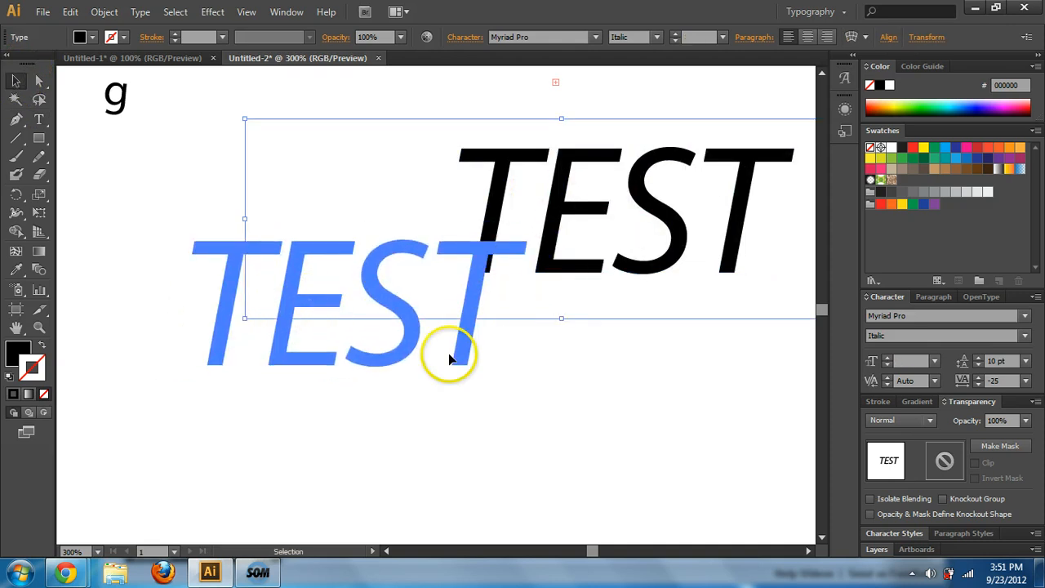
pyautogui.click(455, 460)
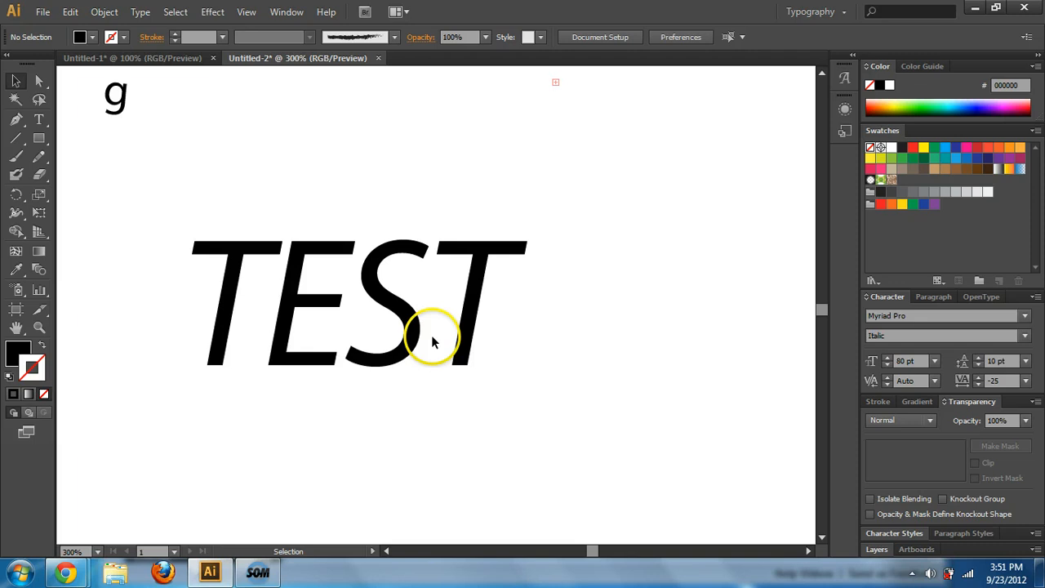
# Apply a 3D Extrude & Bevel effect to "TEST" with a custom rotation of -3°, -12° and 3° and a 50 pt extrude depth.
pyautogui.hotkey('ctrl', '-')
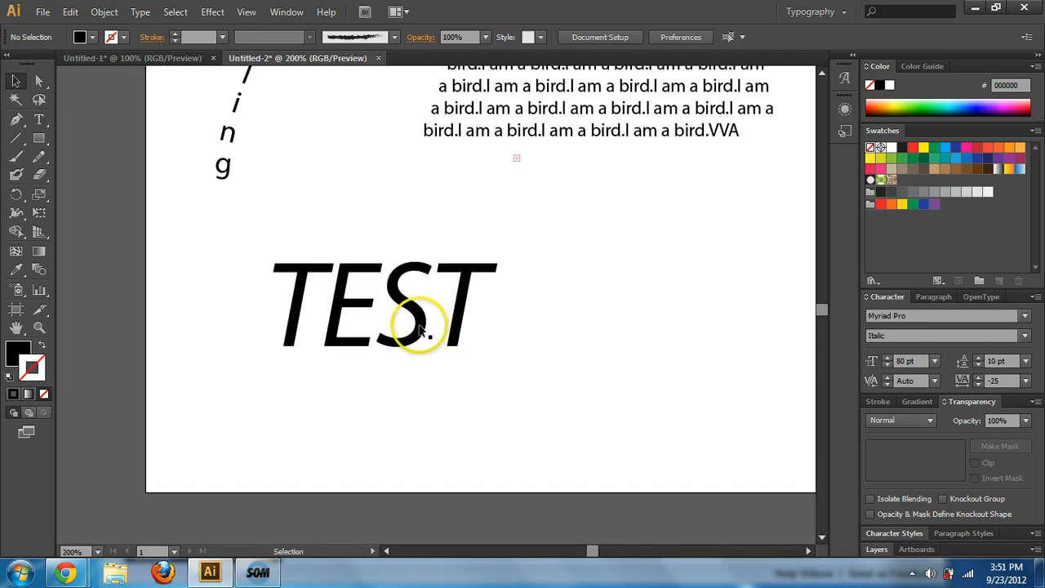
pyautogui.click(421, 329)
pyautogui.click(247, 12)
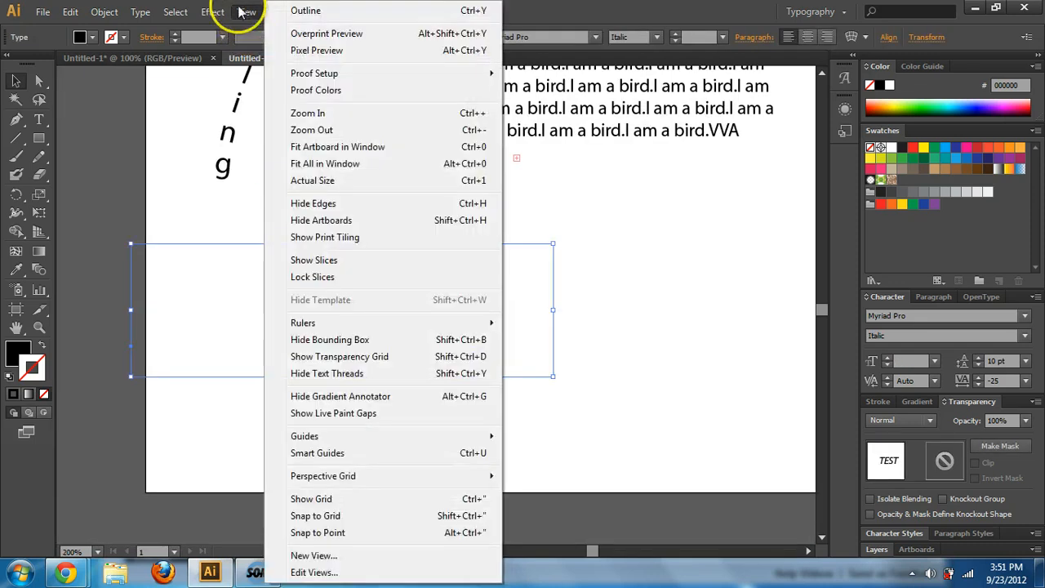
pyautogui.click(246, 13)
pyautogui.click(212, 12)
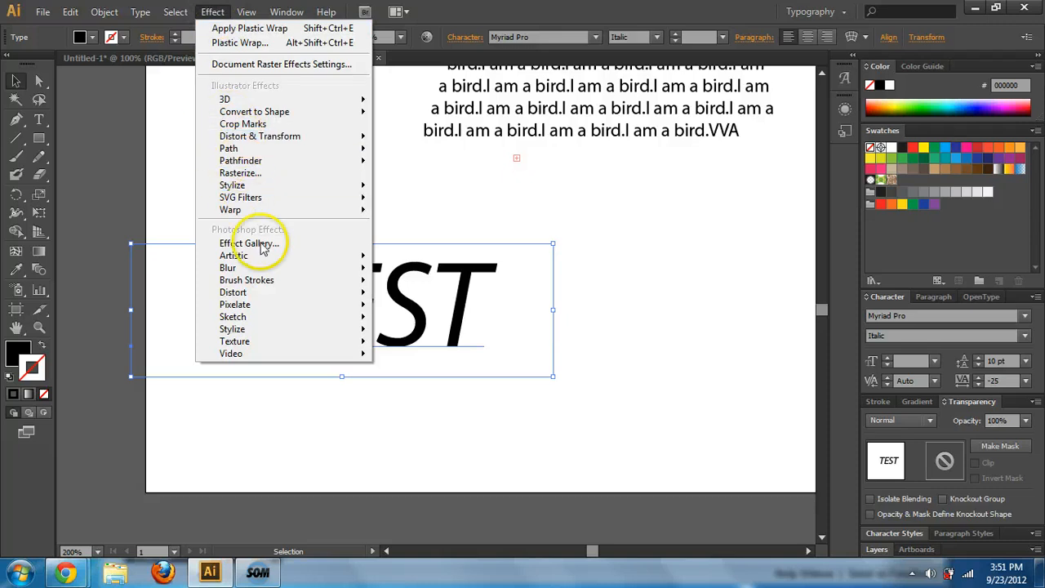
pyautogui.moveTo(317, 311)
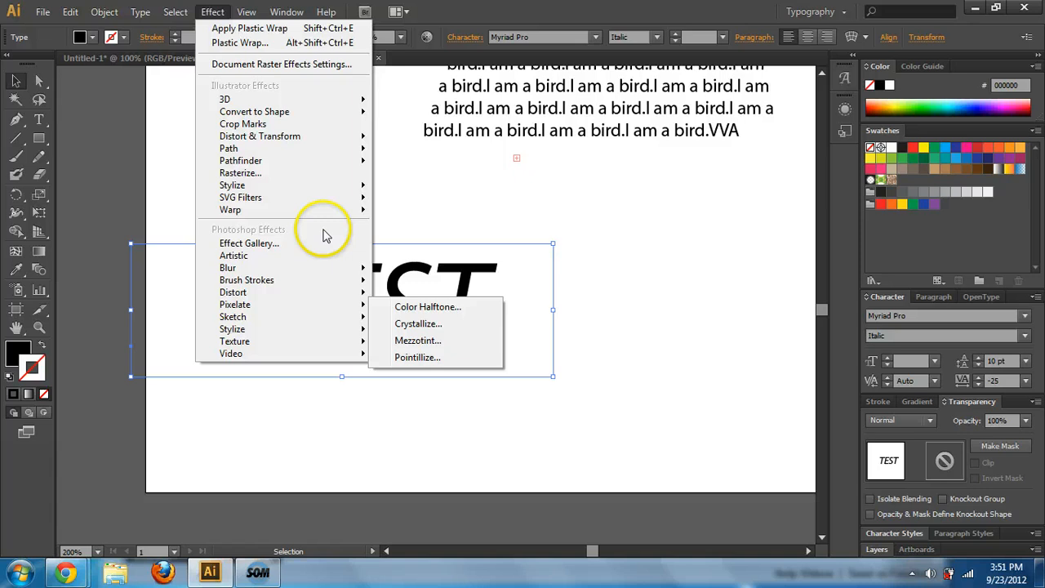
pyautogui.moveTo(312, 105)
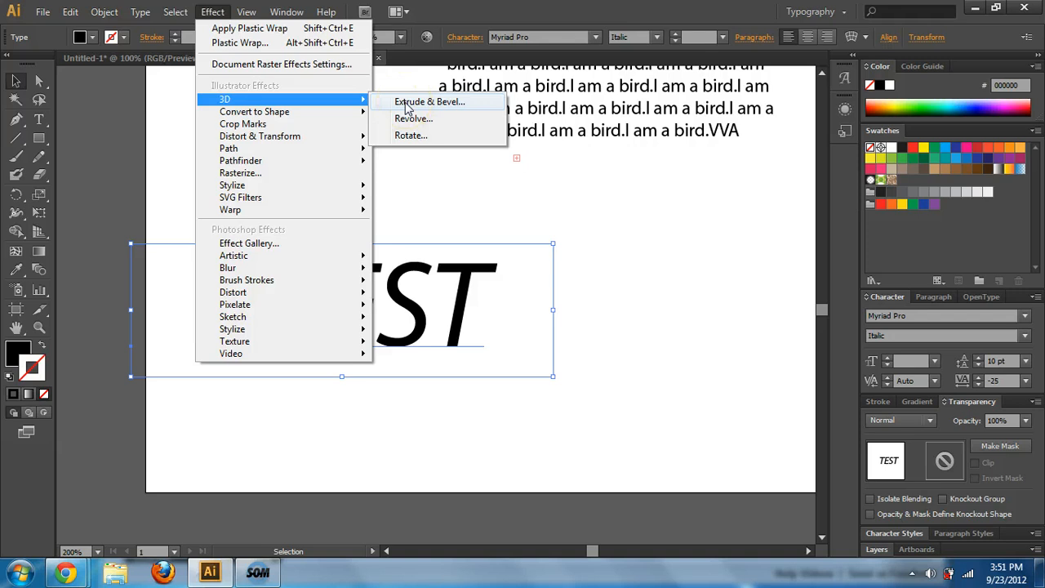
pyautogui.click(408, 102)
pyautogui.moveTo(730, 51); pyautogui.dragTo(571, 13)
pyautogui.moveTo(576, 168); pyautogui.dragTo(604, 112)
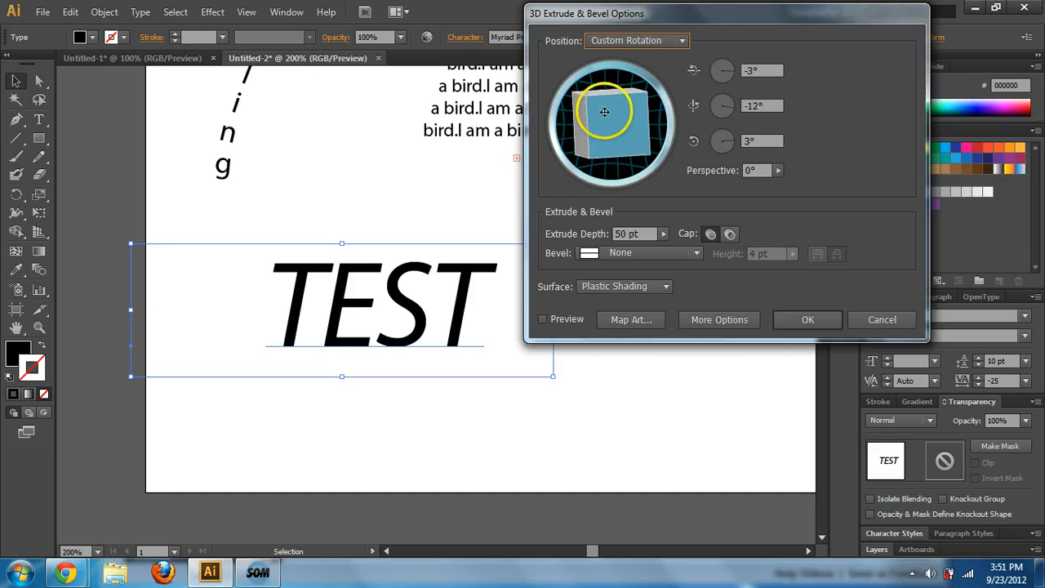
pyautogui.click(542, 319)
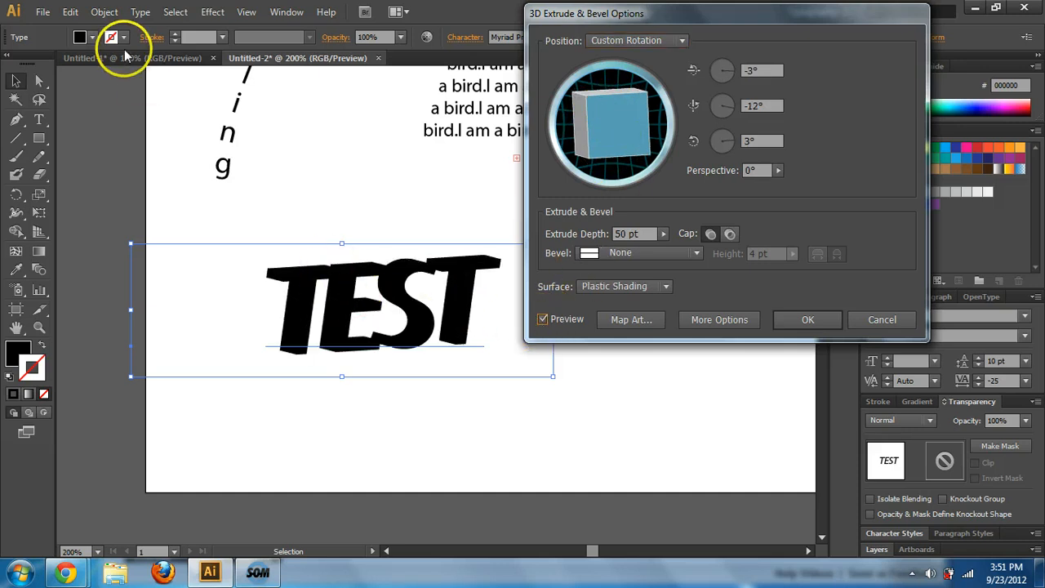
pyautogui.click(808, 319)
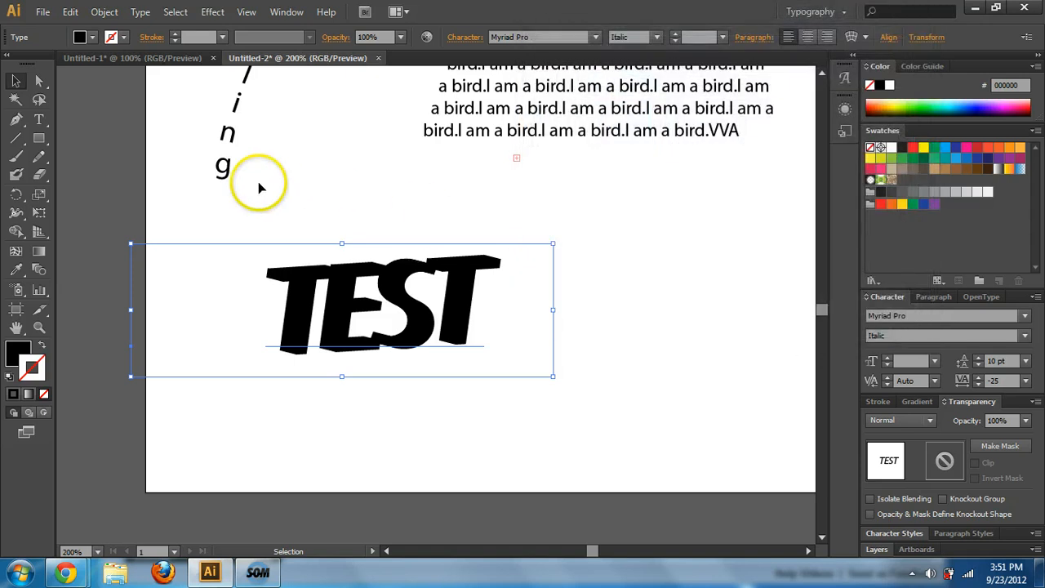
# Give the extruded "TEST" text a yellow stroke.
pyautogui.click(112, 37)
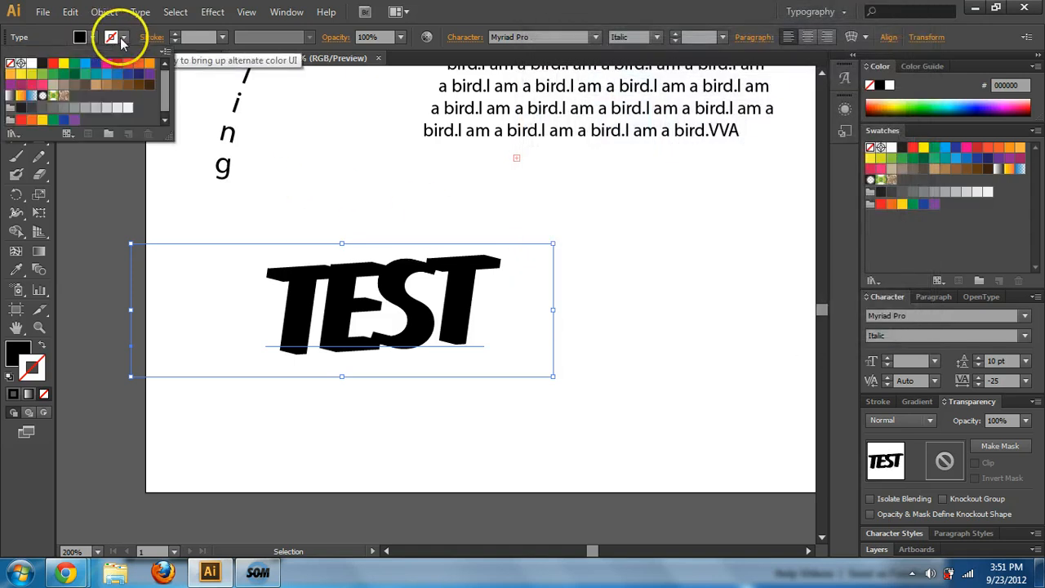
pyautogui.click(65, 65)
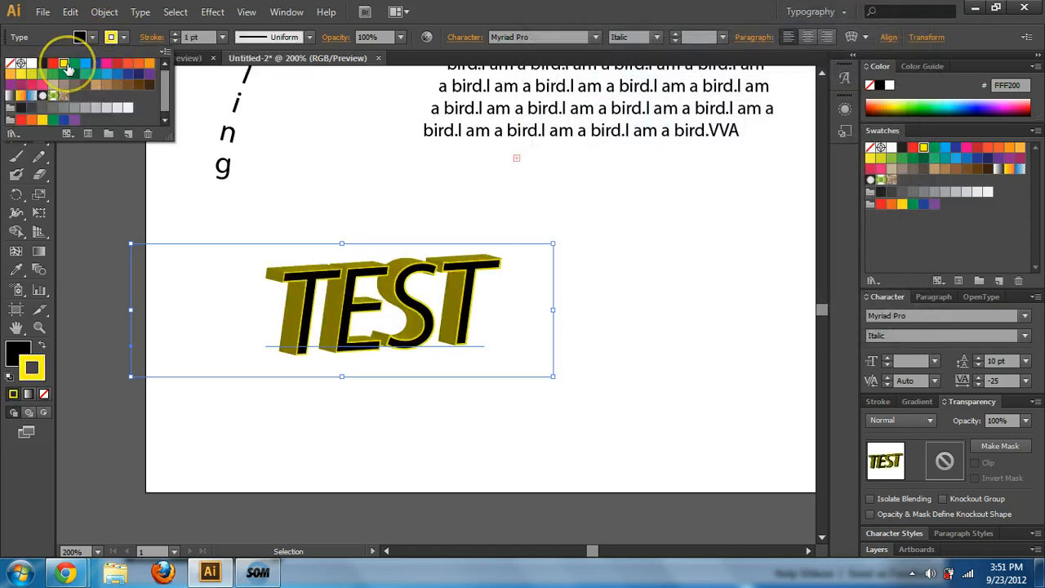
pyautogui.click(482, 268)
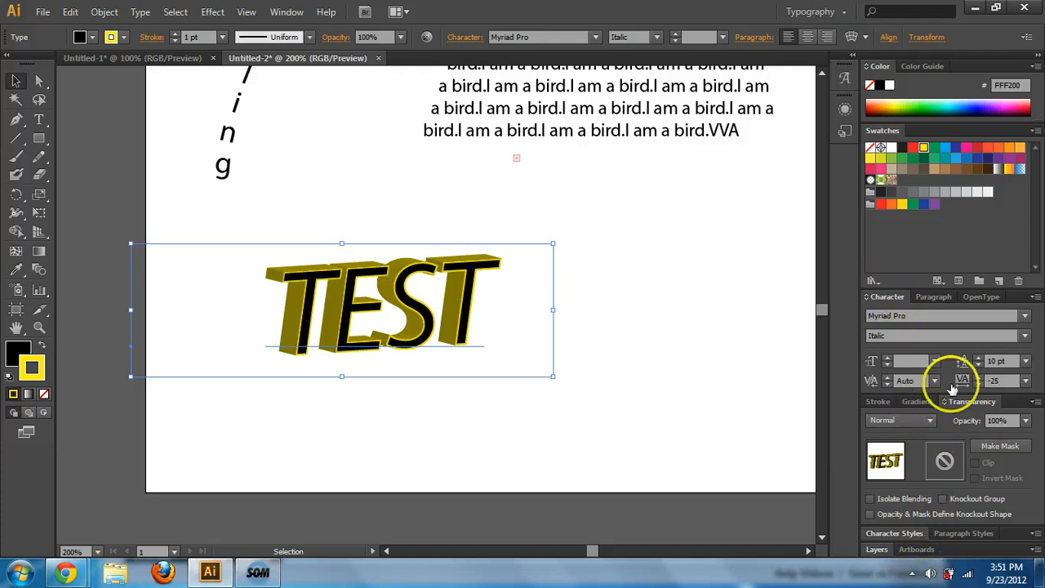
# Reopen the applied 3D Extrude & Bevel effect of "TEST", set the extrude depth to 30 pt and the rotation to -22°, -17° and 10°.
pyautogui.click(287, 11)
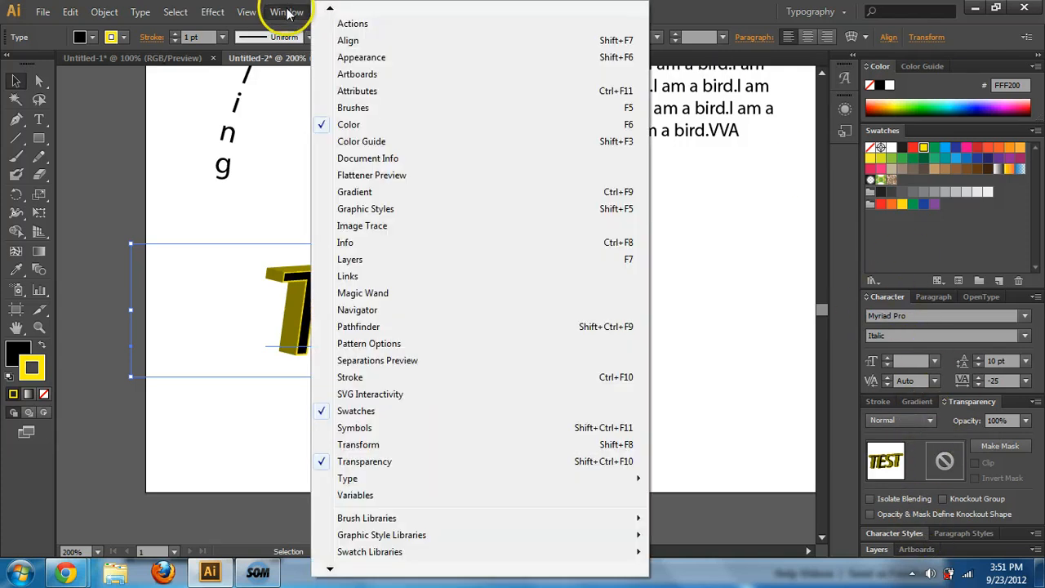
pyautogui.click(360, 58)
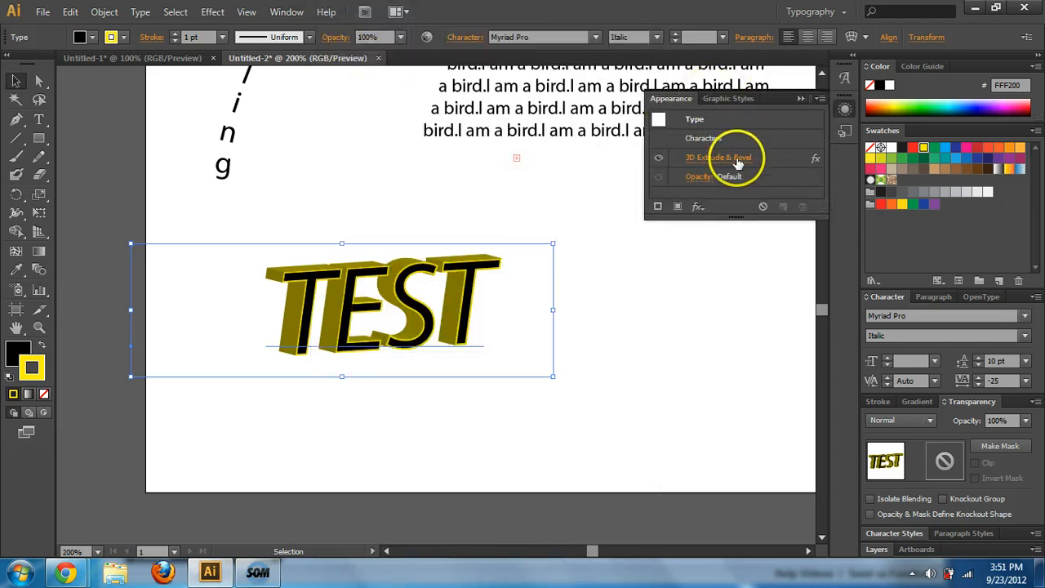
pyautogui.moveTo(766, 105); pyautogui.dragTo(763, 401)
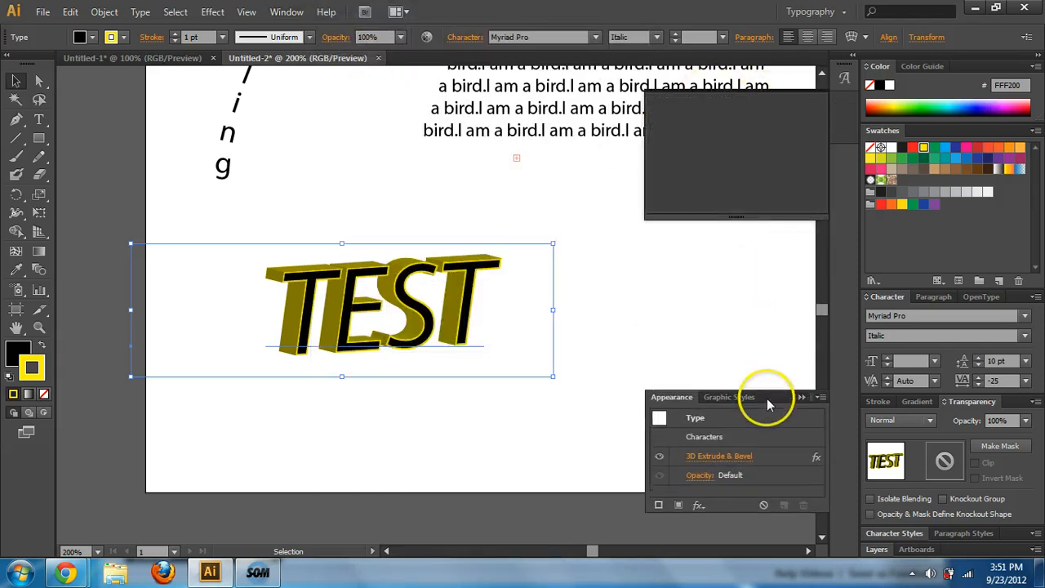
pyautogui.click(718, 459)
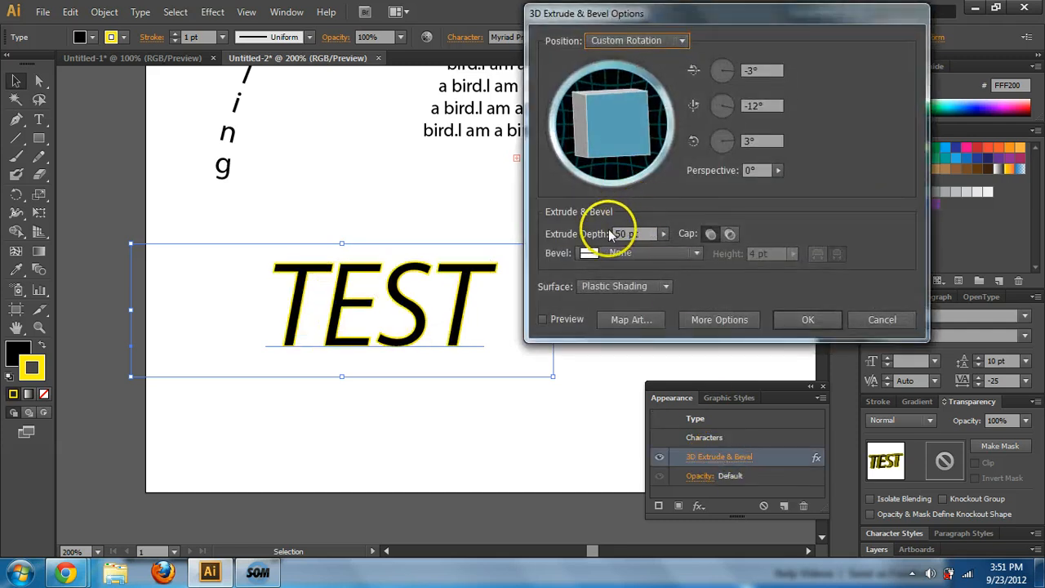
pyautogui.click(627, 234)
pyautogui.moveTo(627, 234); pyautogui.dragTo(604, 235)
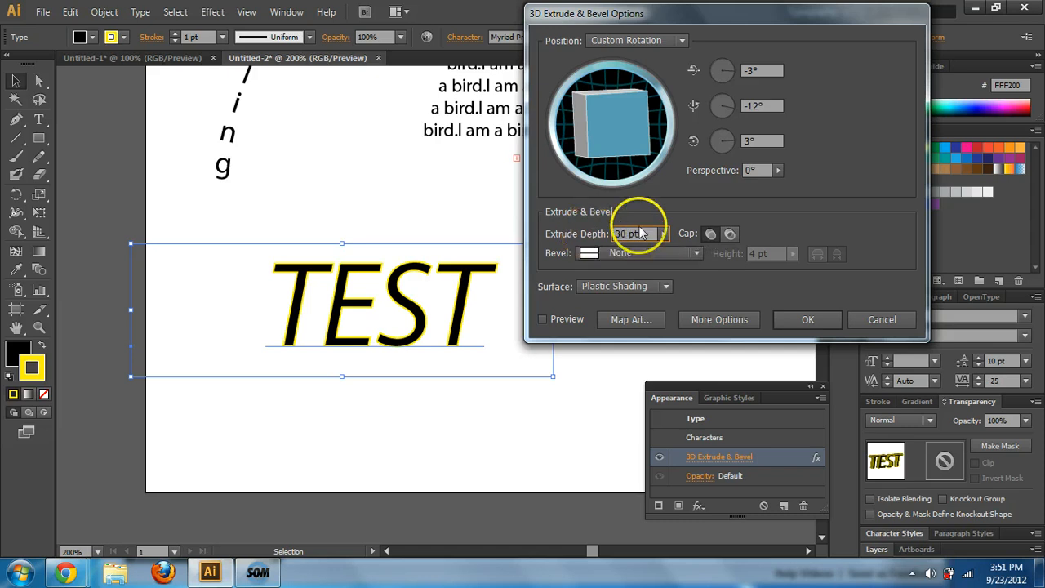
pyautogui.moveTo(602, 119); pyautogui.dragTo(645, 145)
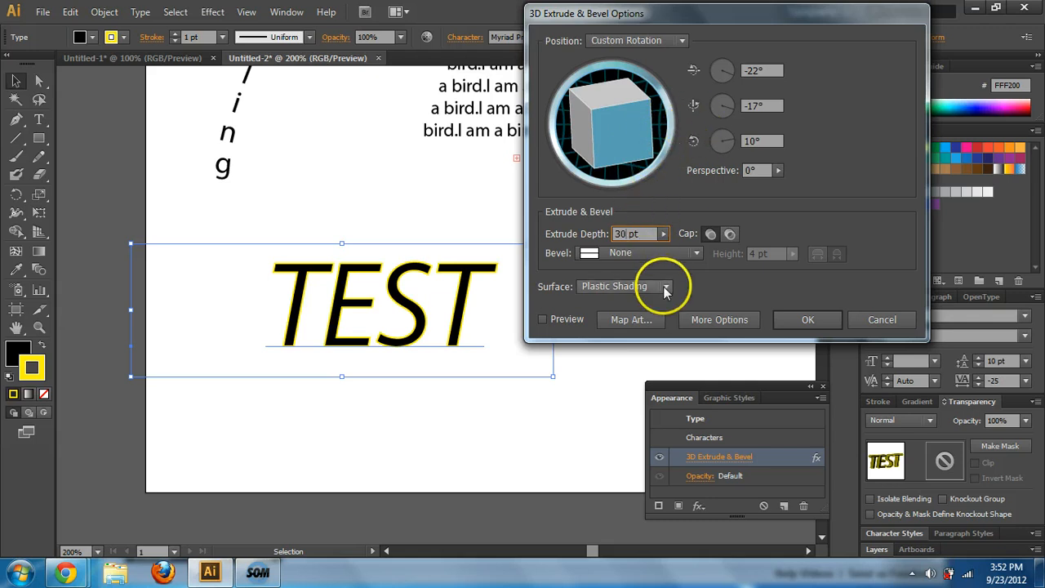
# Expand the effect's surface options, preview the result, and reposition the light near the upper middle of the shading sphere.
pyautogui.click(729, 318)
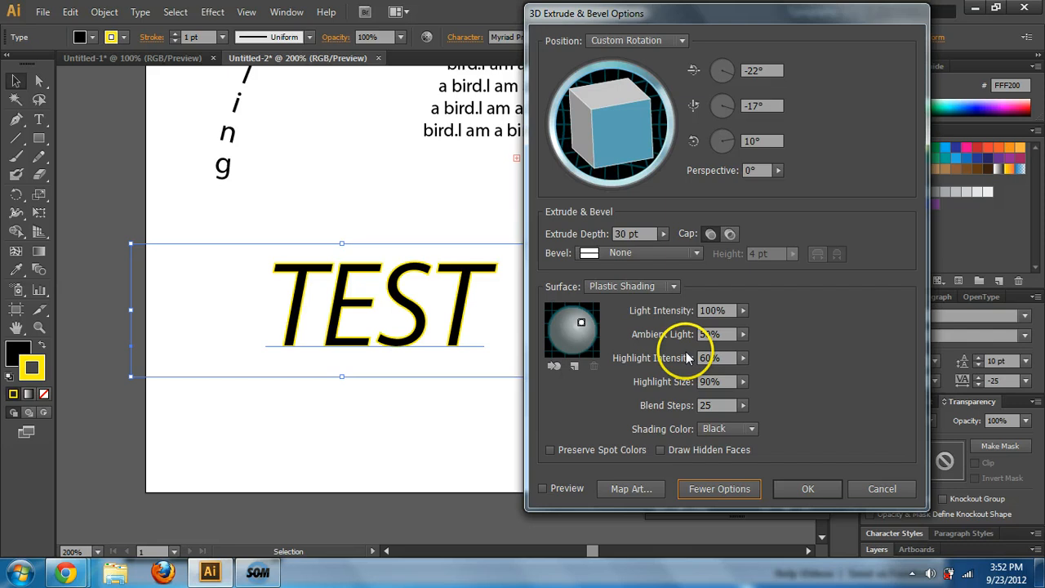
pyautogui.click(542, 488)
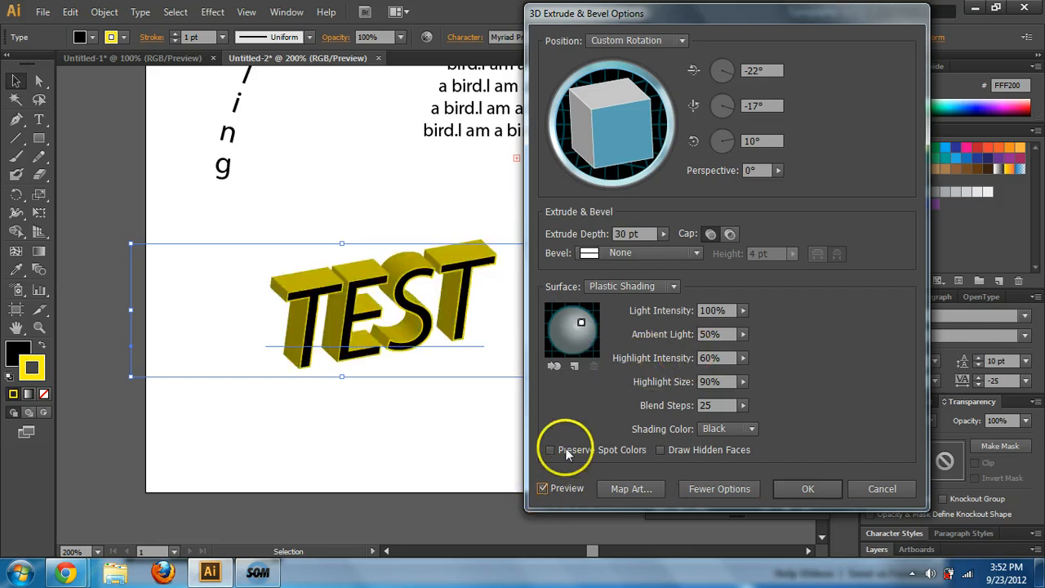
pyautogui.moveTo(581, 322); pyautogui.dragTo(558, 323)
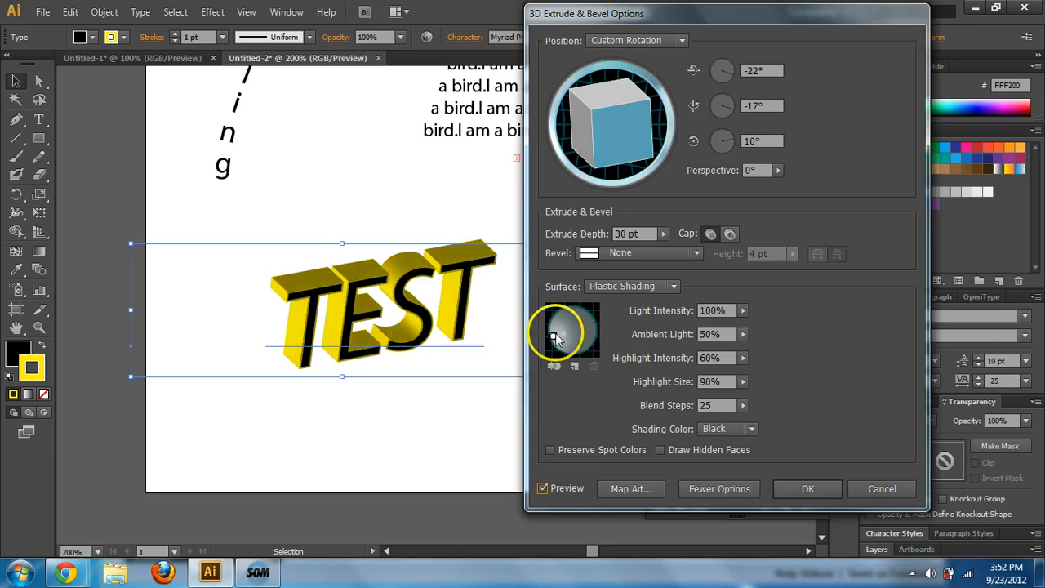
pyautogui.moveTo(556, 339)
pyautogui.mouseDown()
pyautogui.moveTo(564, 322)
pyautogui.moveTo(584, 329)
pyautogui.moveTo(578, 316)
pyautogui.mouseUp()
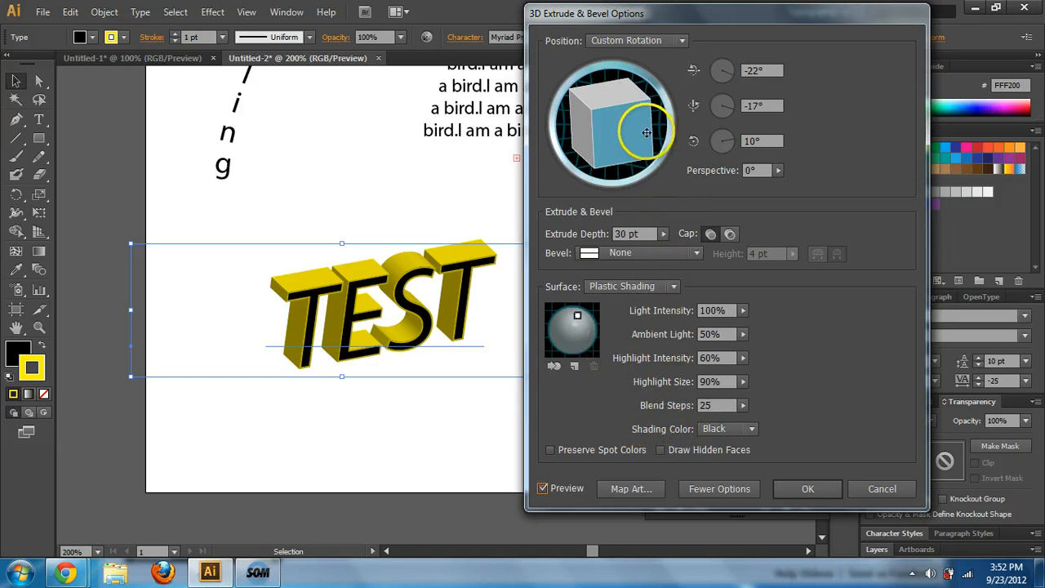
# Rotate the extruded "TEST" to -3°, -30° and 4° and apply the edited effect.
pyautogui.moveTo(646, 132); pyautogui.dragTo(612, 105)
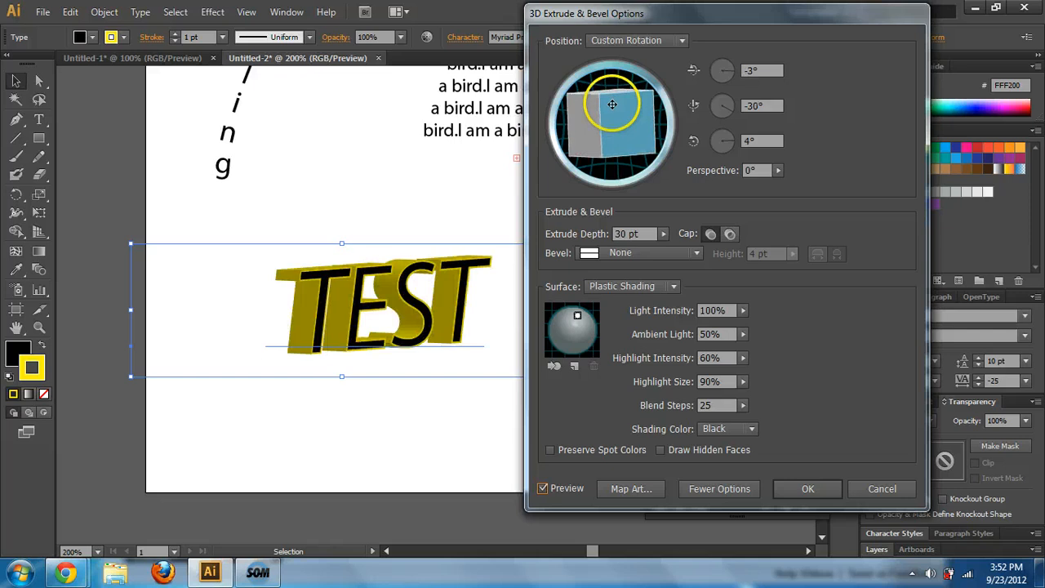
pyautogui.click(807, 488)
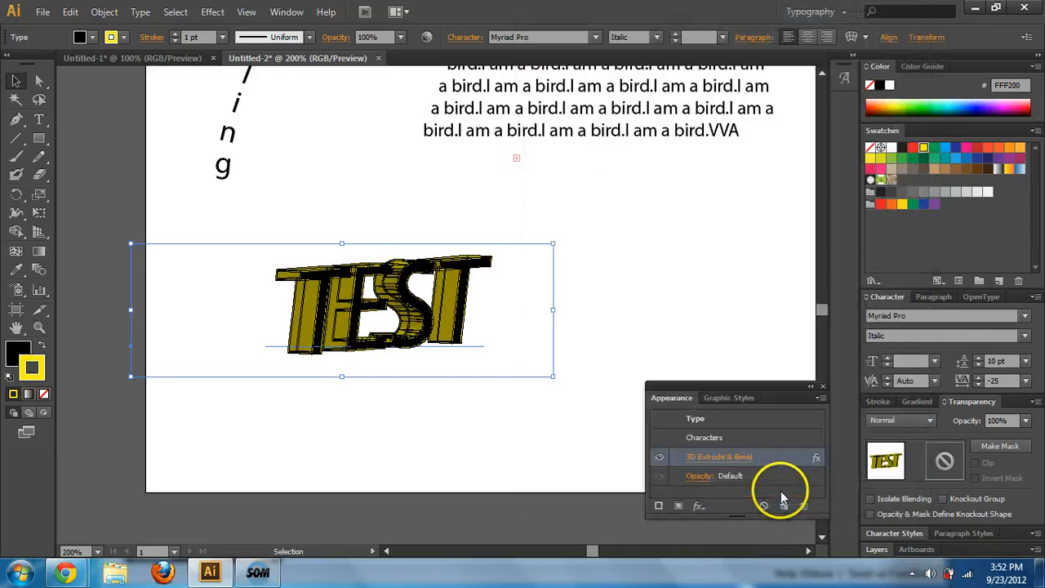
pyautogui.click(620, 245)
# Remove the yellow stroke from the 3D "TEST" text and fill the text with light blue.
pyautogui.click(437, 278)
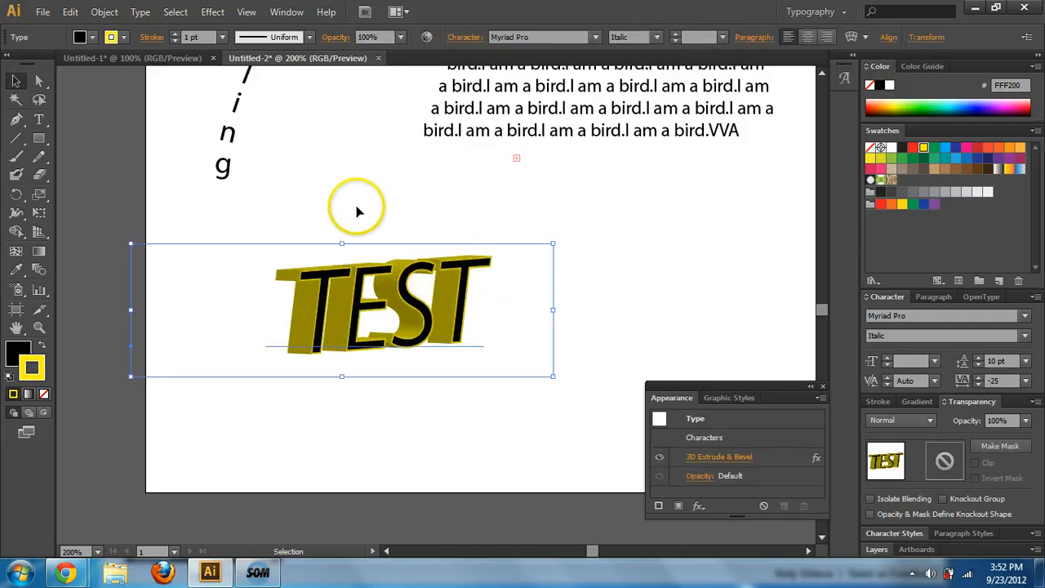
pyautogui.click(123, 39)
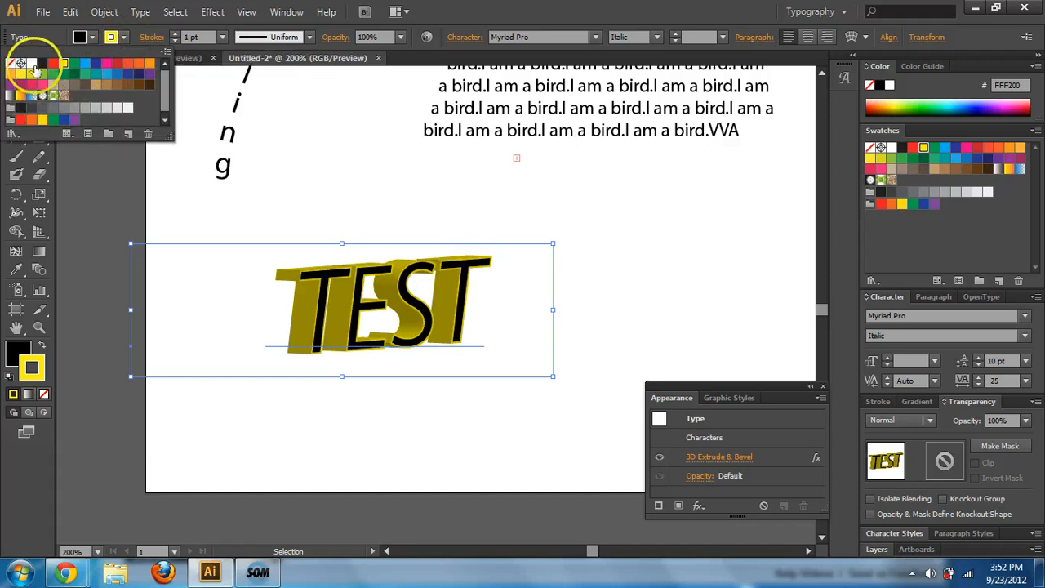
pyautogui.click(21, 107)
pyautogui.click(91, 37)
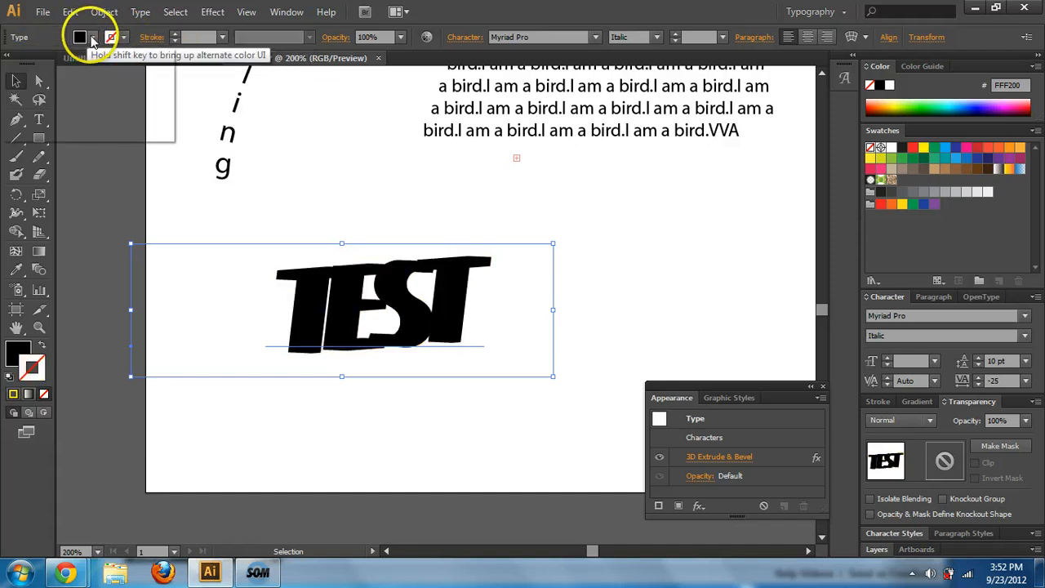
pyautogui.click(86, 68)
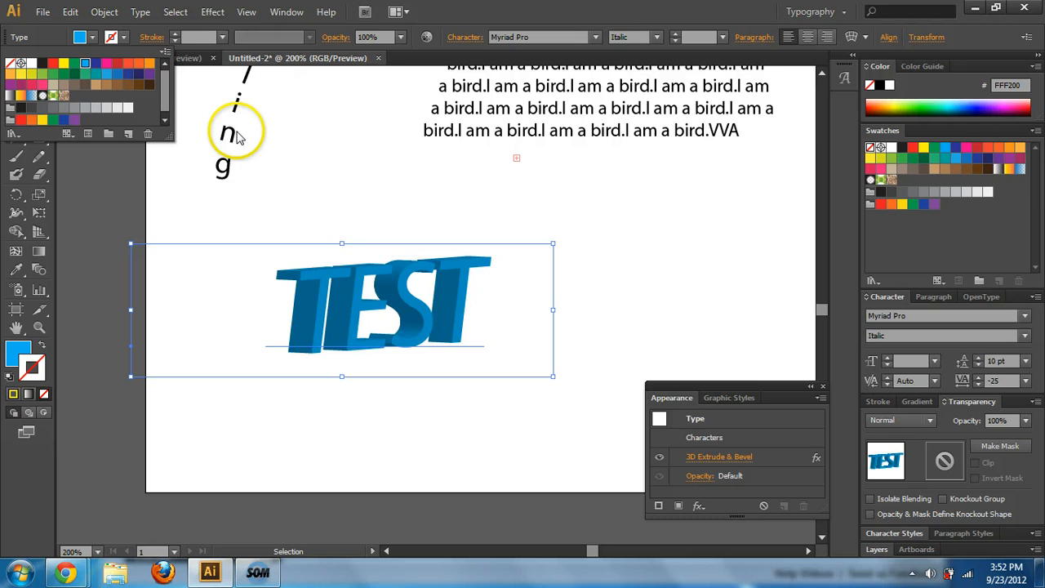
pyautogui.click(427, 320)
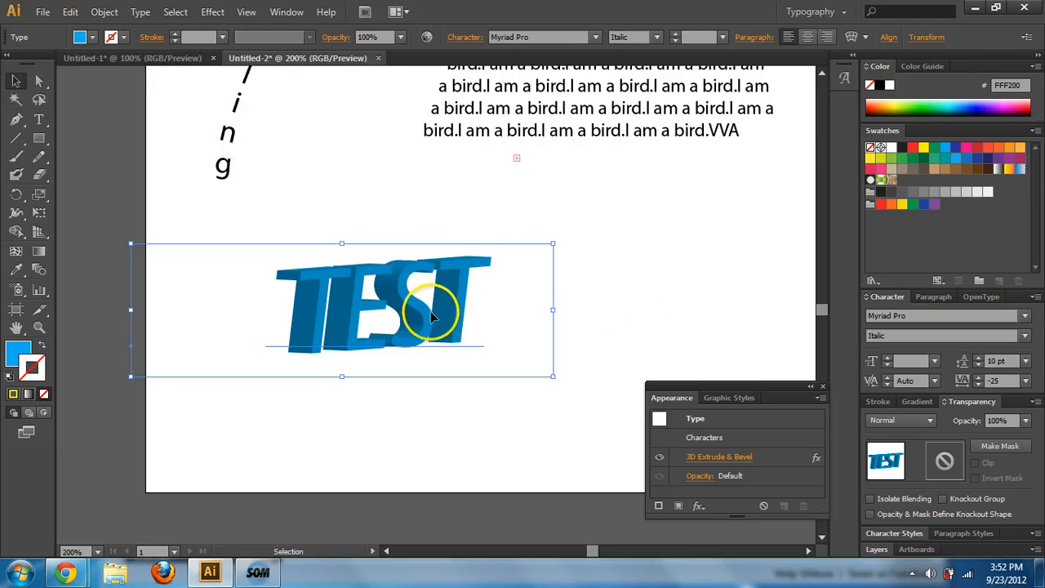
# Give the blue 3D "TEST" text a yellow stroke with a weight of 2 pt.
pyautogui.click(121, 37)
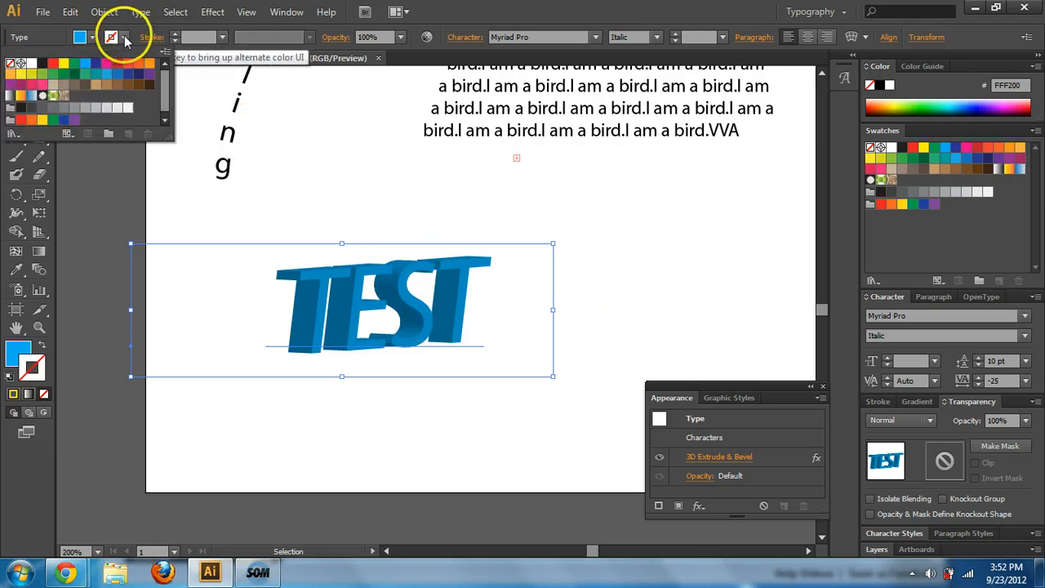
pyautogui.click(63, 63)
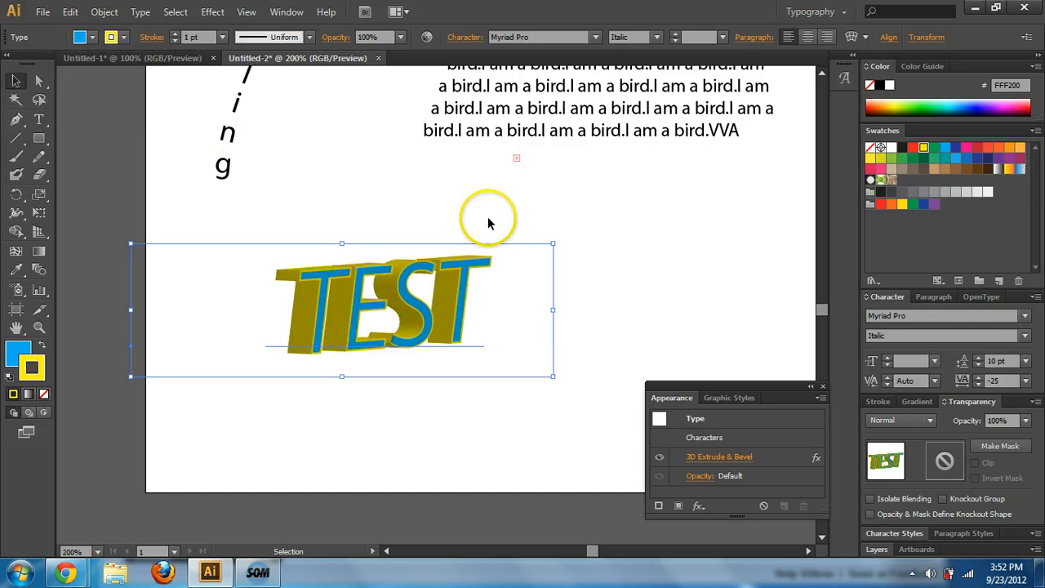
pyautogui.click(626, 294)
pyautogui.click(436, 265)
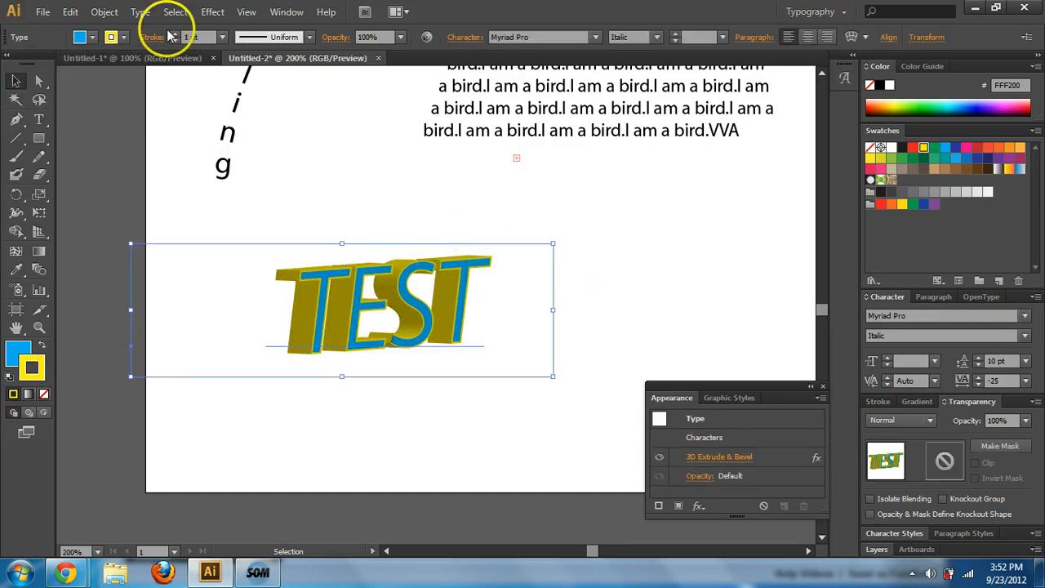
pyautogui.click(174, 35)
pyautogui.click(174, 35)
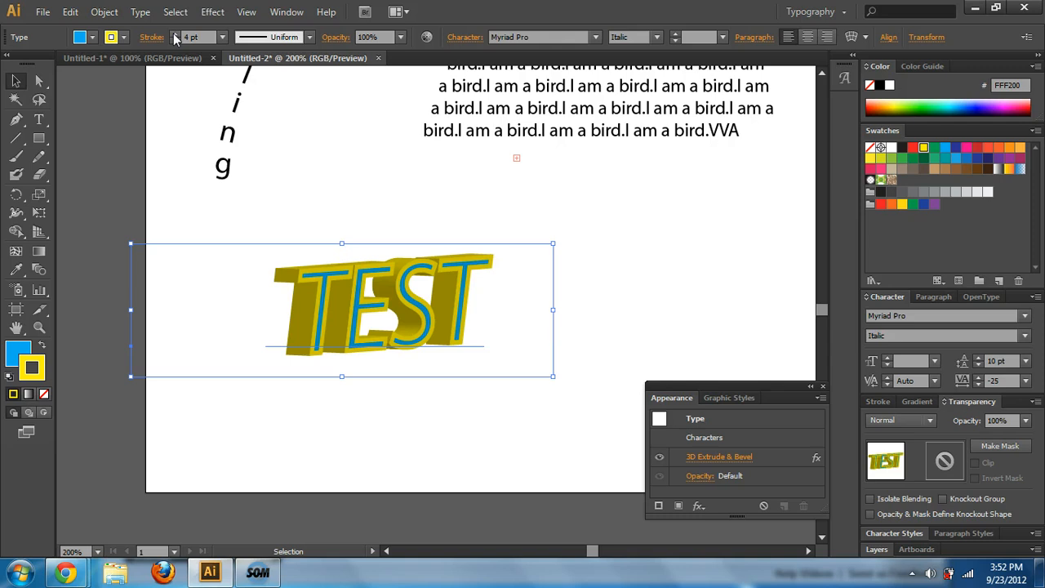
pyautogui.click(174, 41)
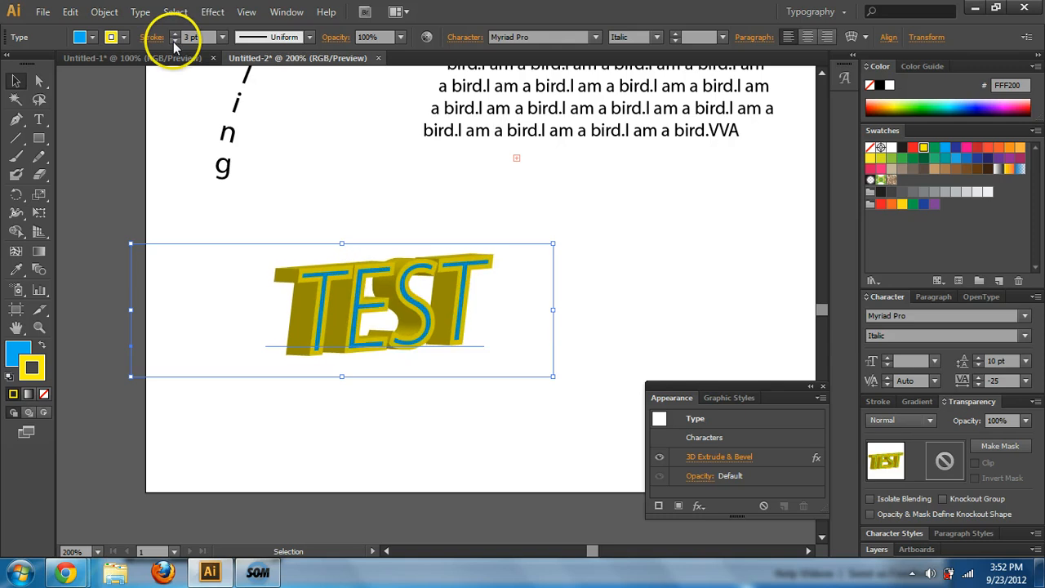
pyautogui.click(174, 41)
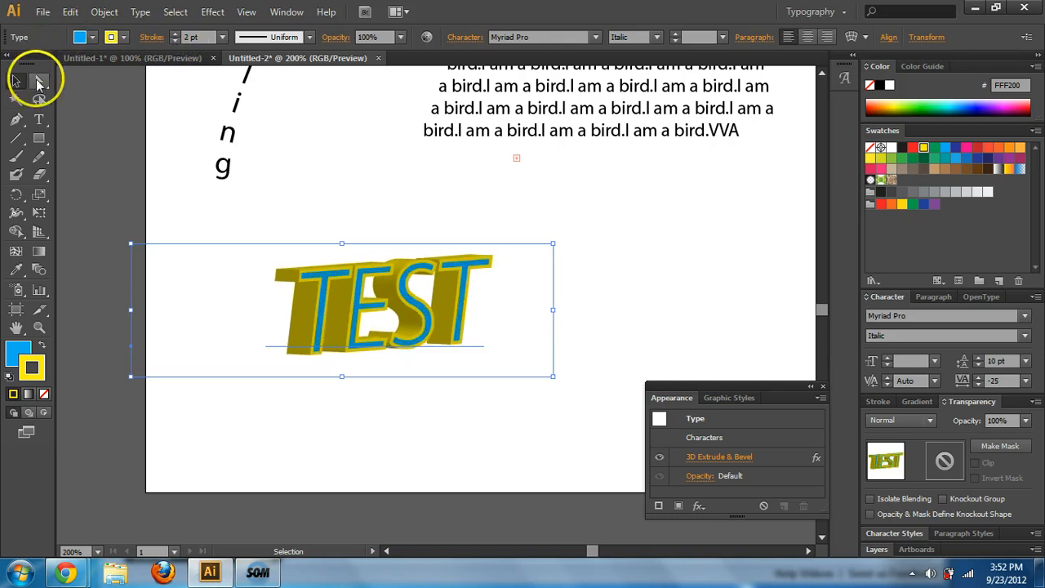
# Convert the 3D "TEST" text to outlines and ungroup the resulting letters.
pyautogui.click(37, 82)
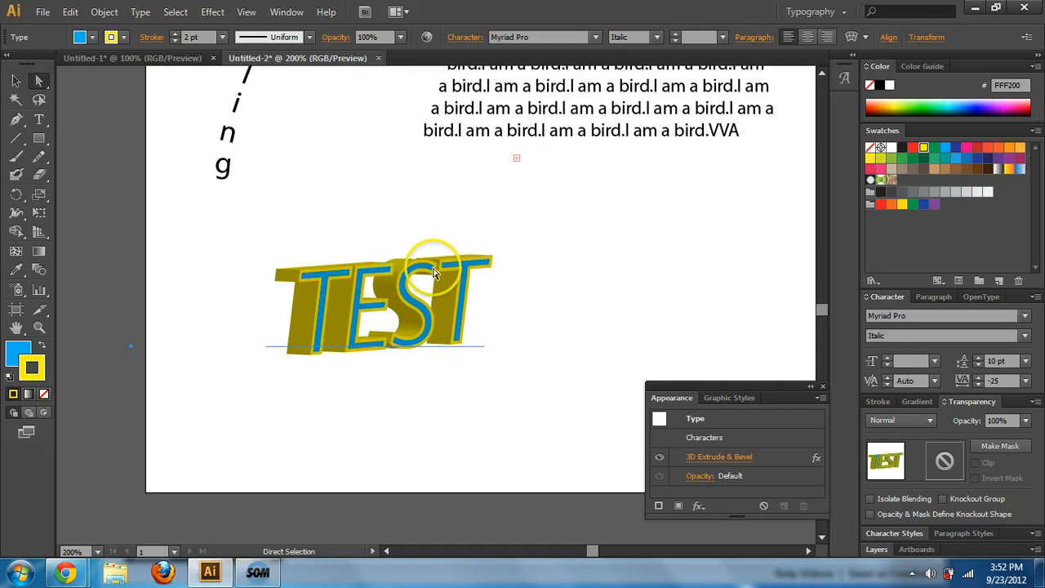
pyautogui.click(17, 82)
pyautogui.rightClick(379, 282)
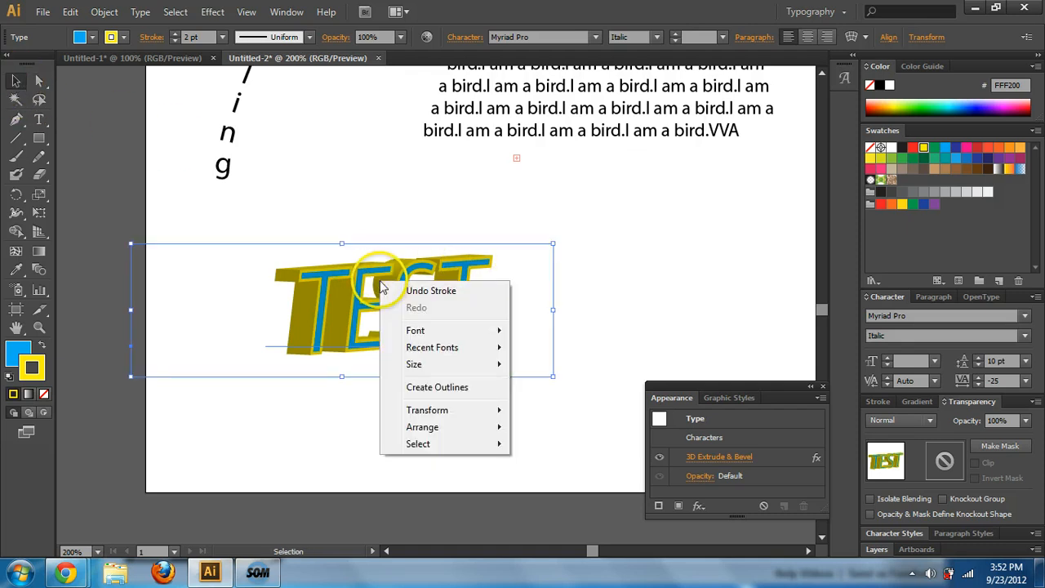
pyautogui.click(439, 387)
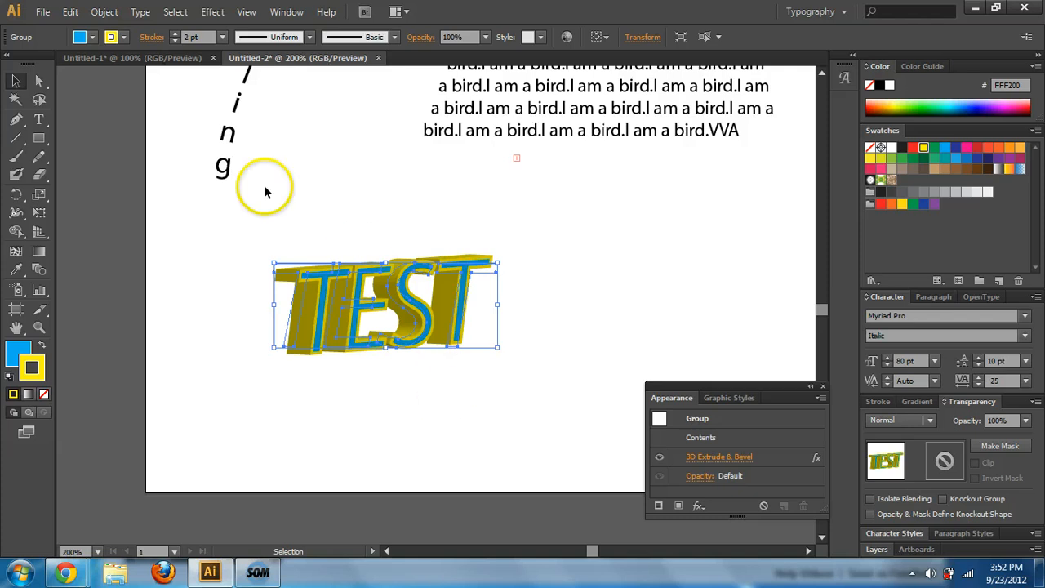
pyautogui.rightClick(402, 298)
pyautogui.click(458, 385)
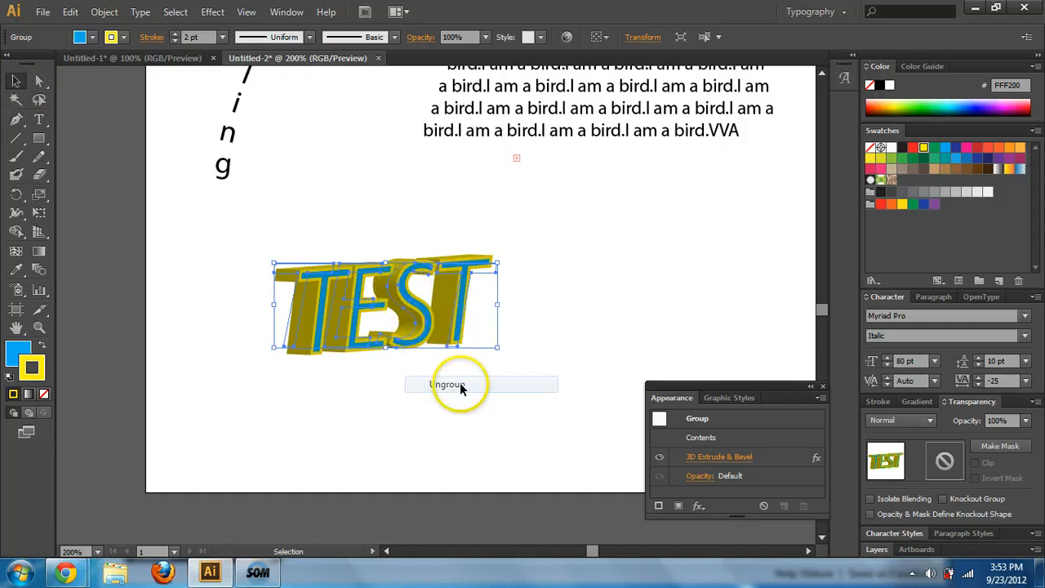
pyautogui.click(446, 379)
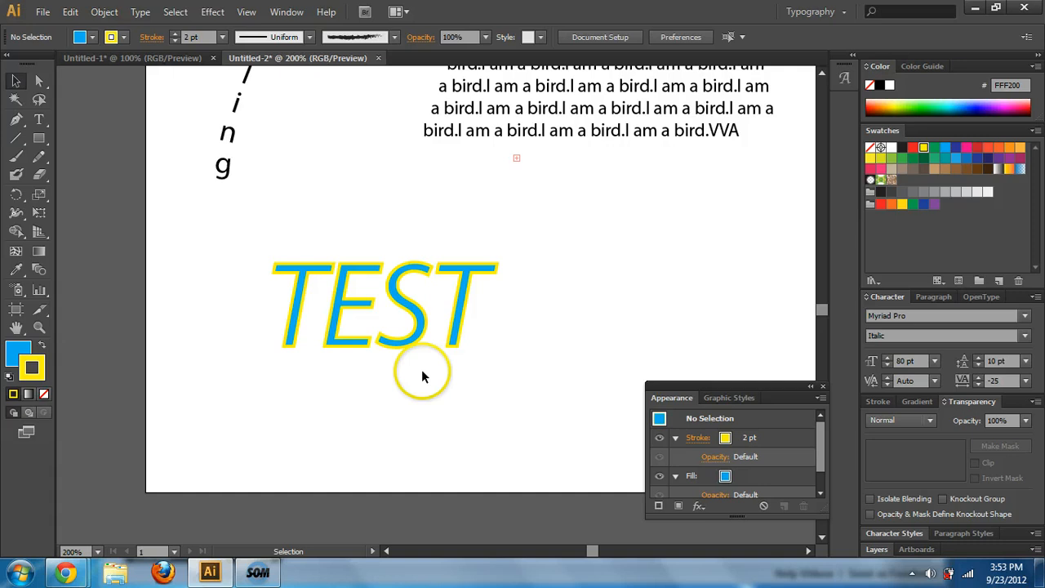
# Try a 3D Extrude & Bevel on the ungrouped "TEST" letters, rotated to -13°, -41° and 6°.
pyautogui.click(296, 281)
pyautogui.click(278, 13)
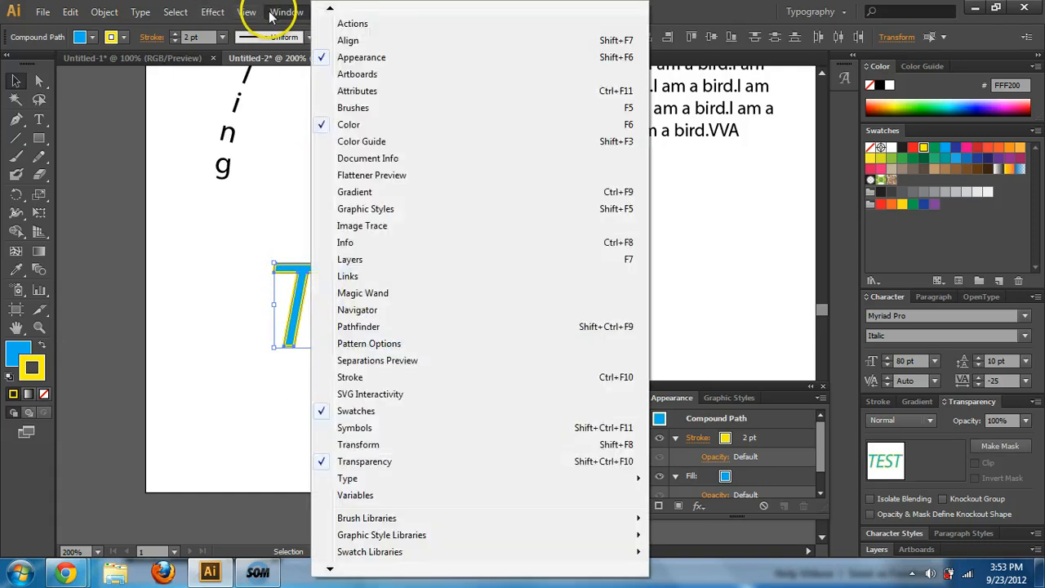
pyautogui.moveTo(219, 14)
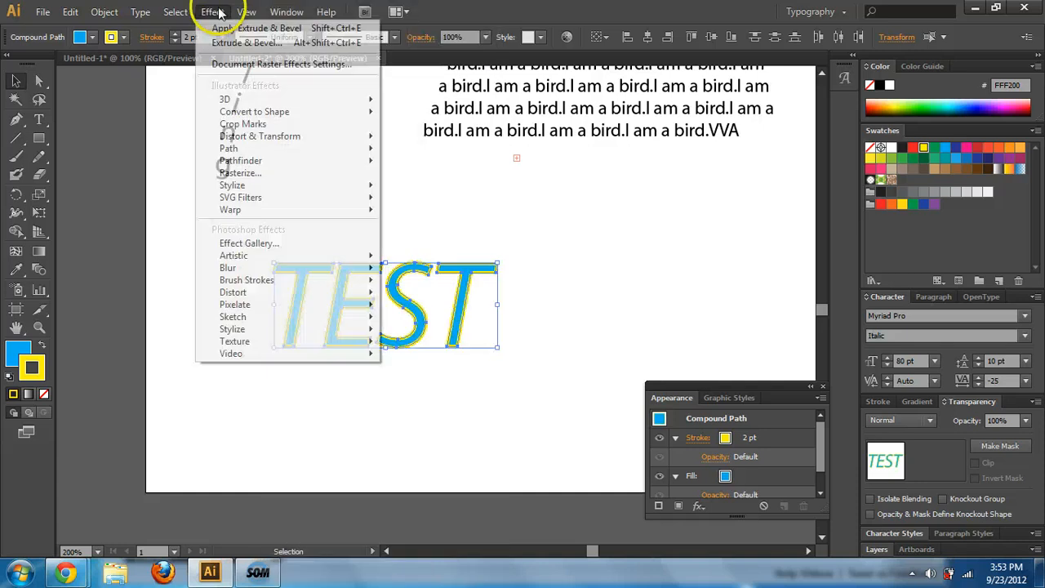
pyautogui.click(424, 128)
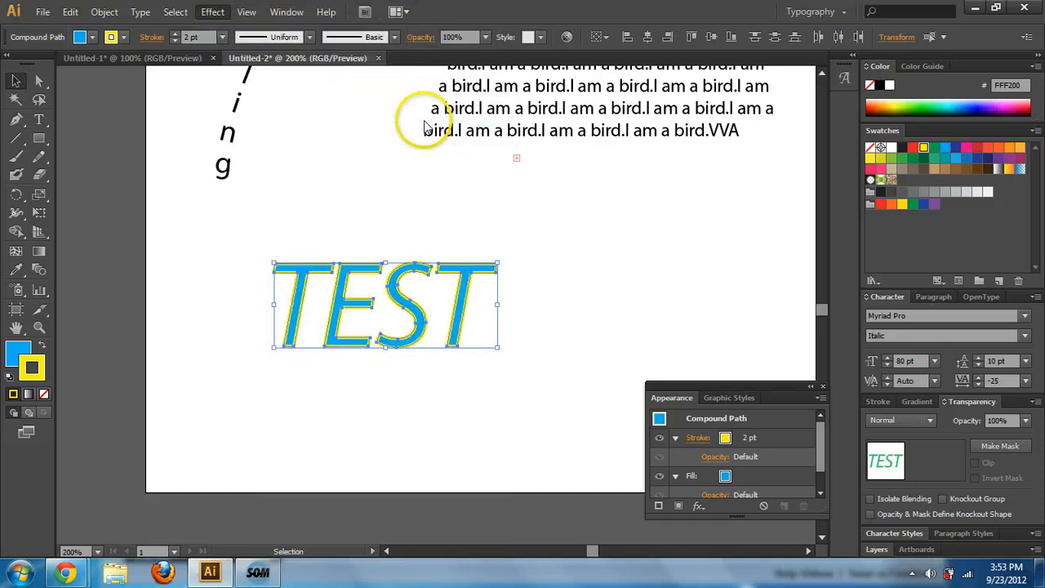
pyautogui.click(882, 498)
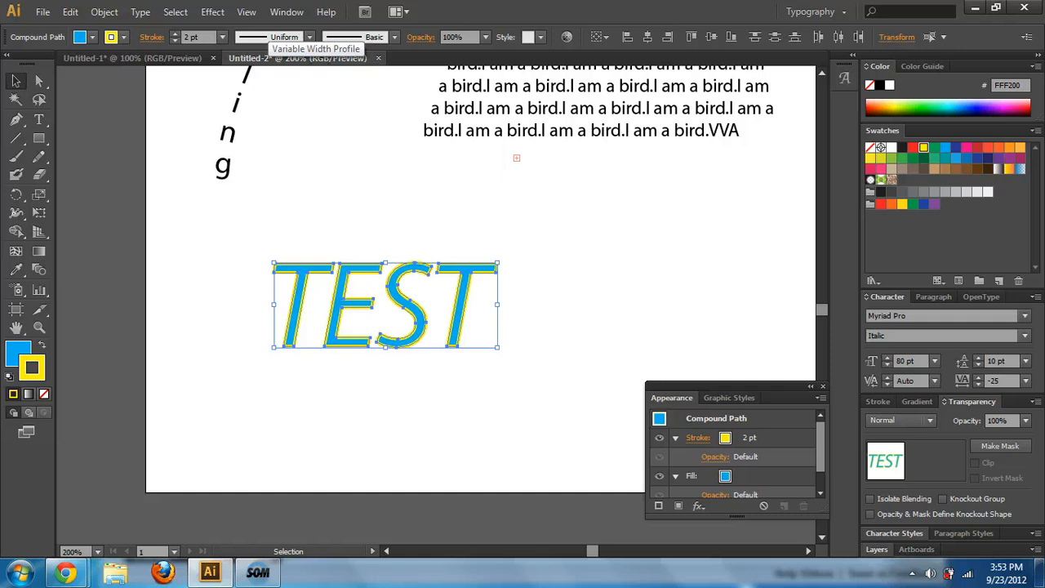
pyautogui.click(214, 11)
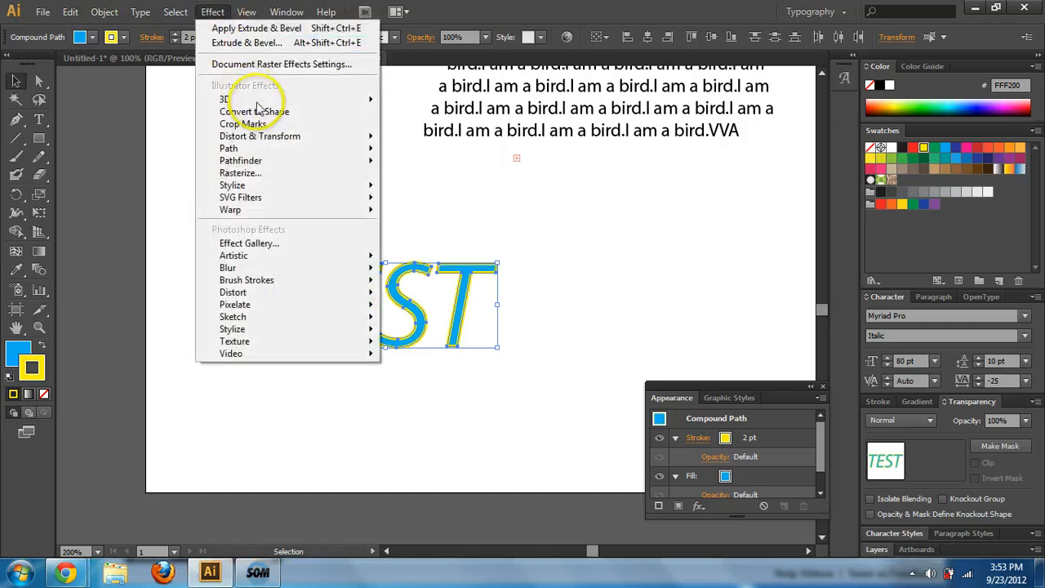
pyautogui.moveTo(286, 99)
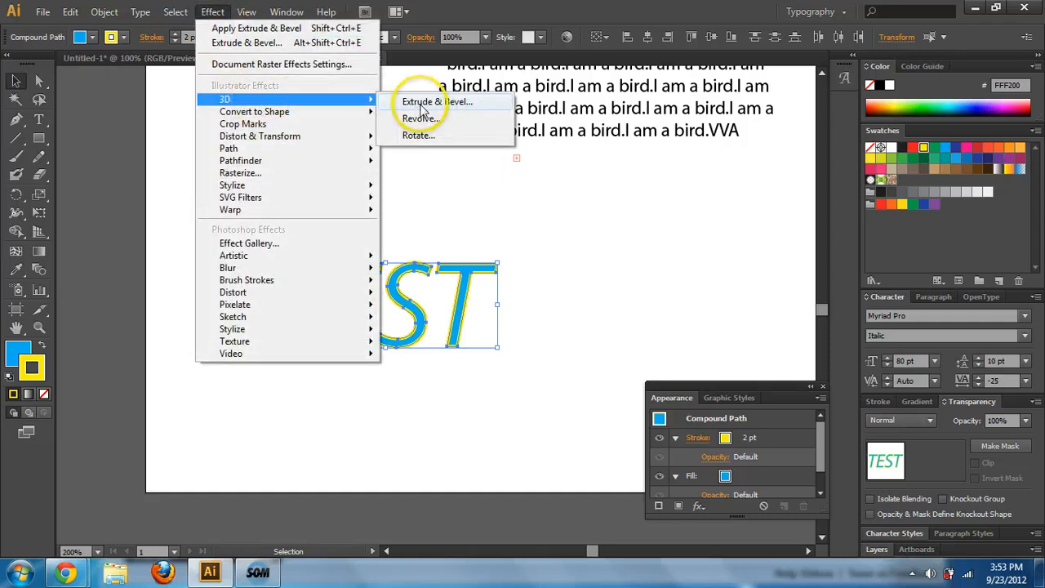
pyautogui.click(423, 104)
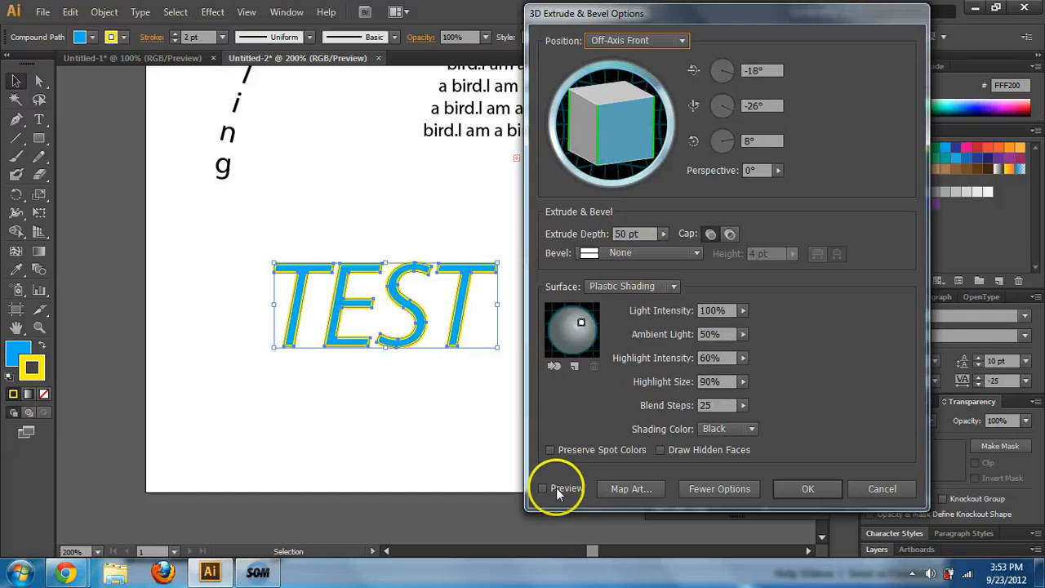
pyautogui.click(543, 488)
pyautogui.moveTo(617, 122)
pyautogui.mouseDown()
pyautogui.moveTo(611, 112)
pyautogui.moveTo(630, 107)
pyautogui.moveTo(635, 122)
pyautogui.mouseUp()
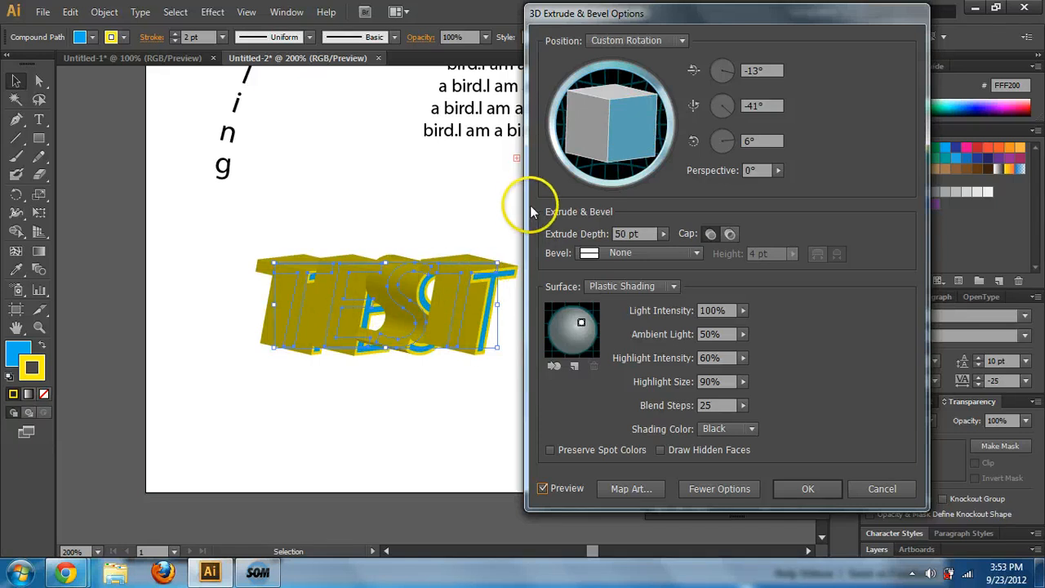
pyautogui.click(879, 490)
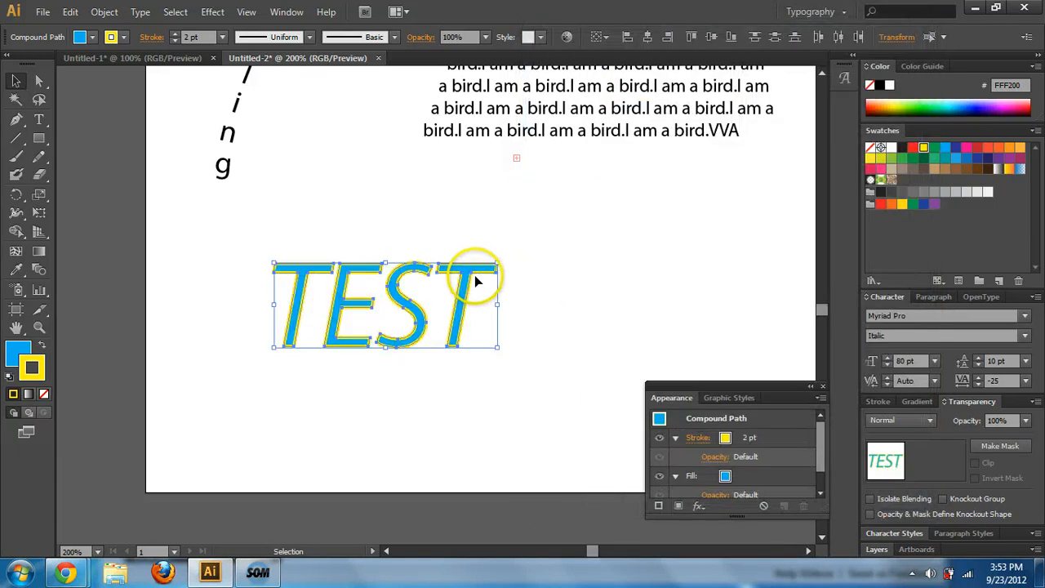
# Undo the ungrouping of the outlined "TEST" letters and check the artwork in outline view.
pyautogui.hotkey('ctrl', 'z')
pyautogui.hotkey('ctrl', 'z')
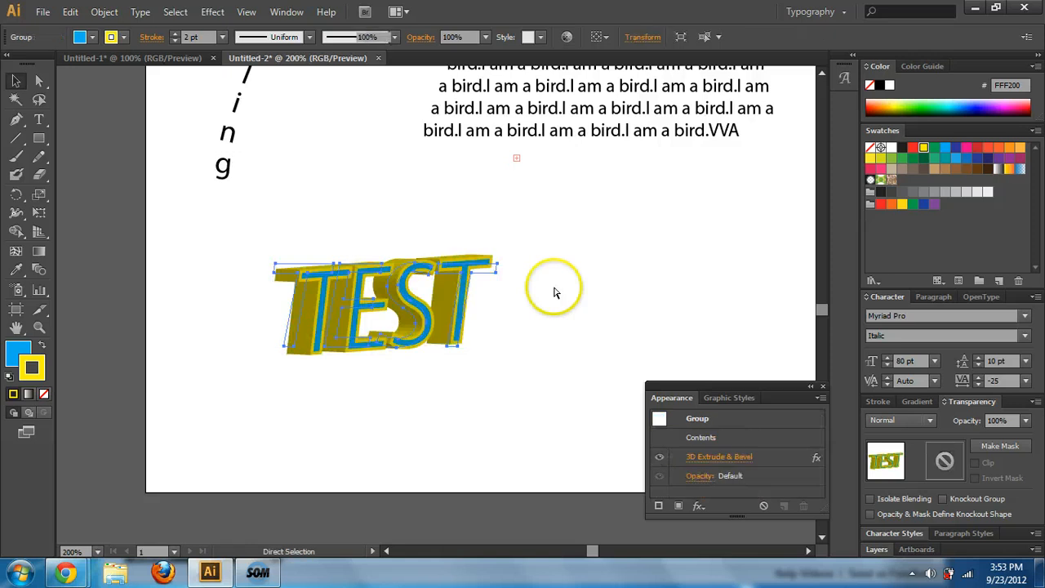
pyautogui.hotkey('ctrl', 'y')
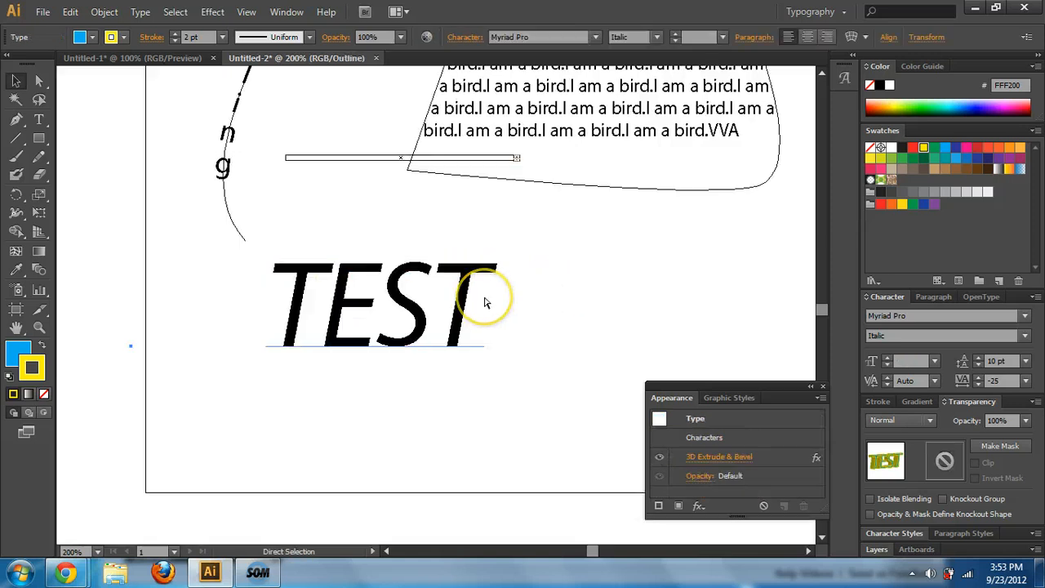
pyautogui.click(485, 303)
pyautogui.hotkey('ctrl', 'y')
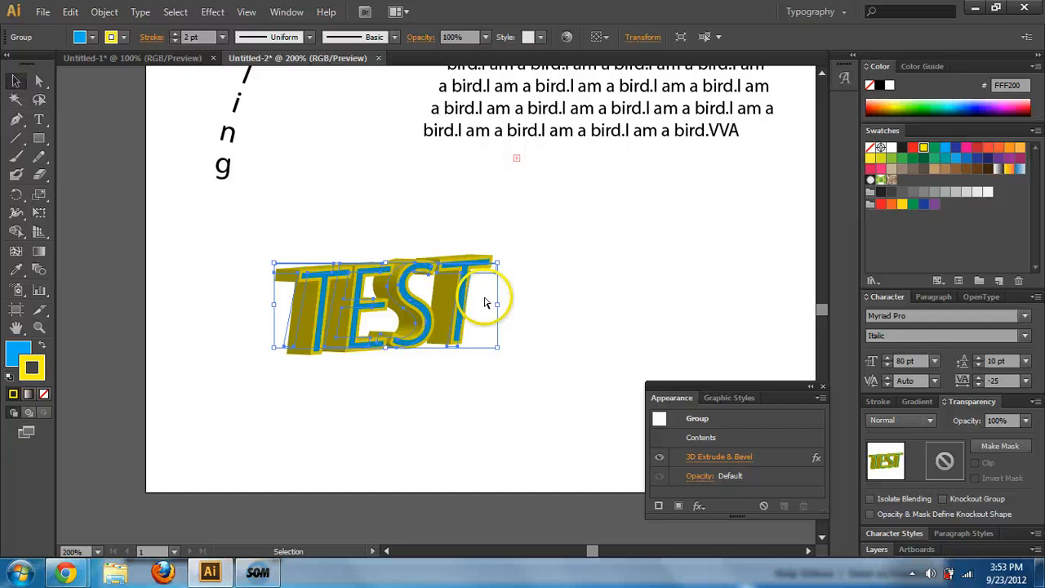
pyautogui.click(527, 313)
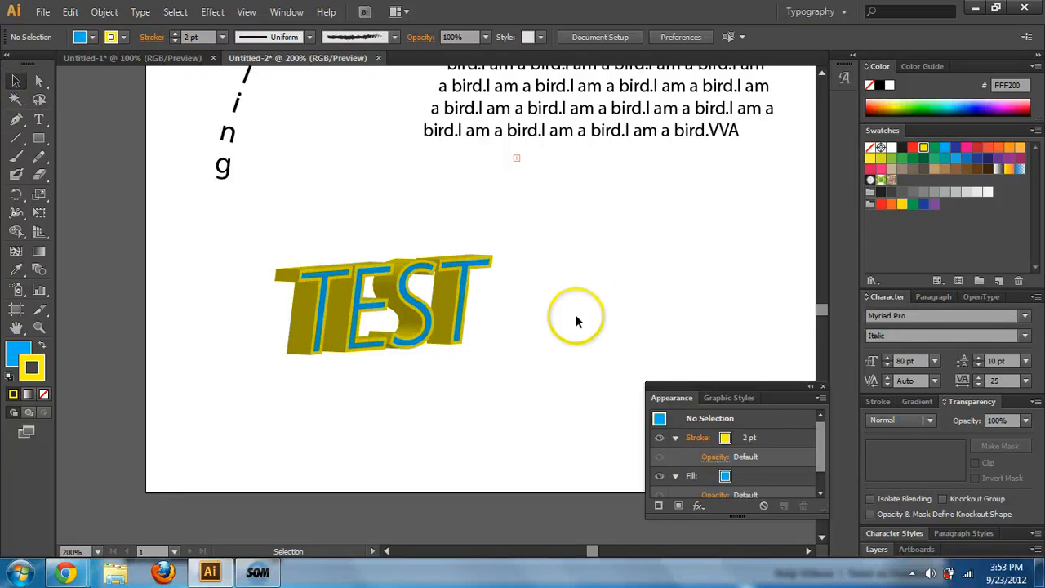
# Isolate the 3D "TEST" group and extend the first T's crossbar across the word to X 230.5 pt.
pyautogui.click(464, 296)
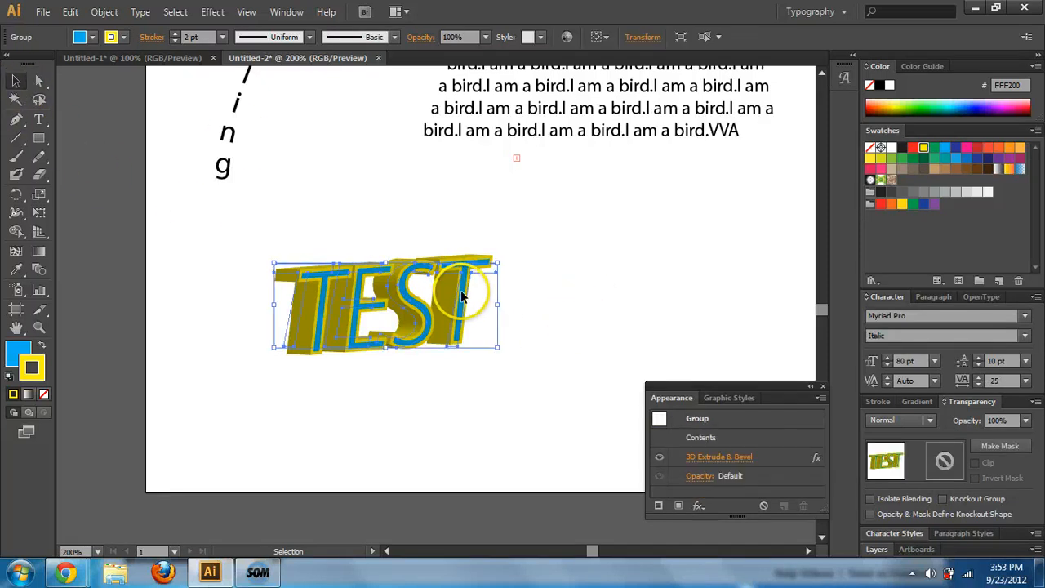
pyautogui.doubleClick(461, 293)
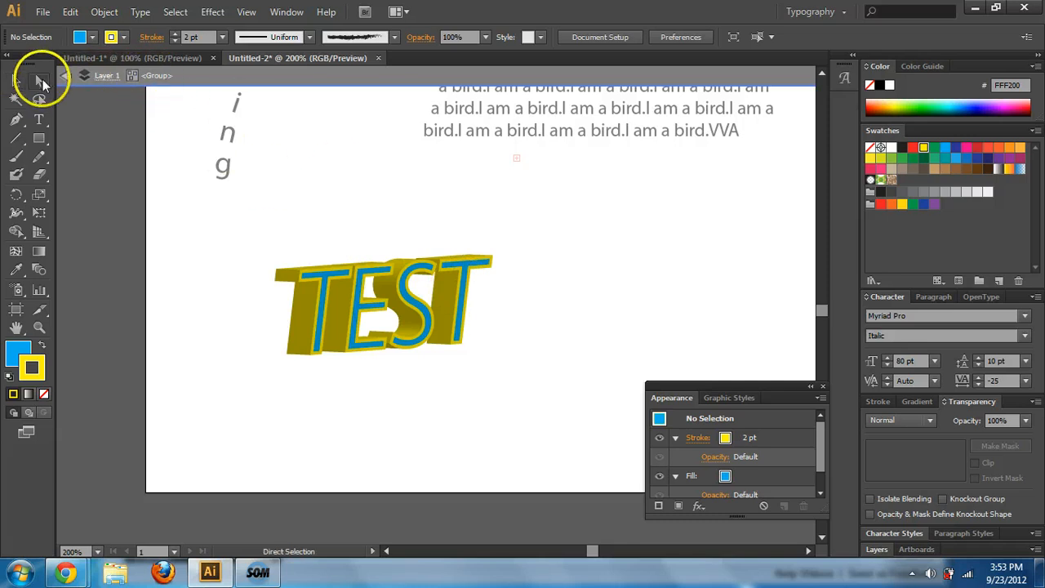
pyautogui.click(347, 275)
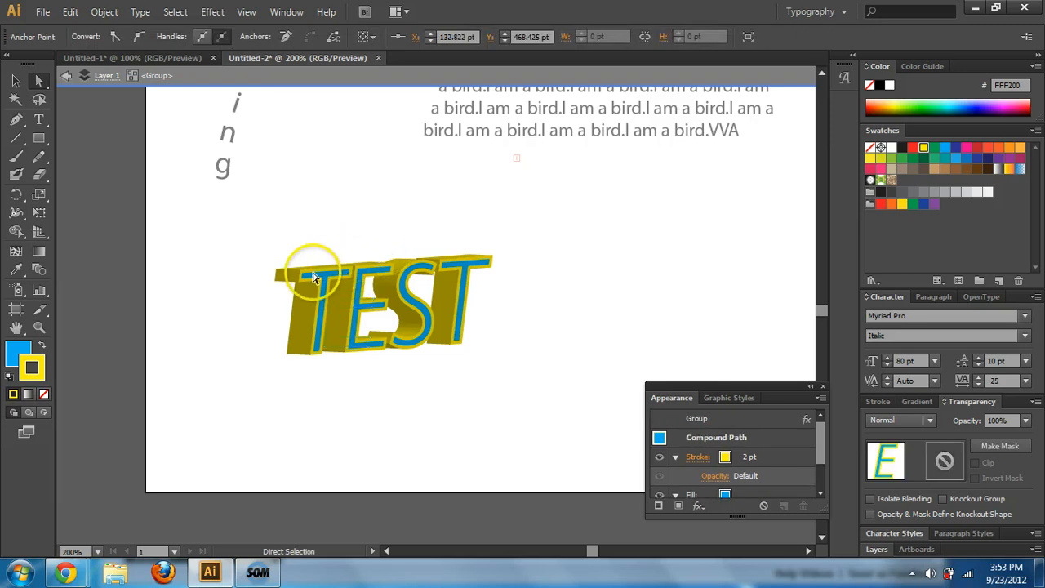
pyautogui.click(306, 282)
pyautogui.click(335, 270)
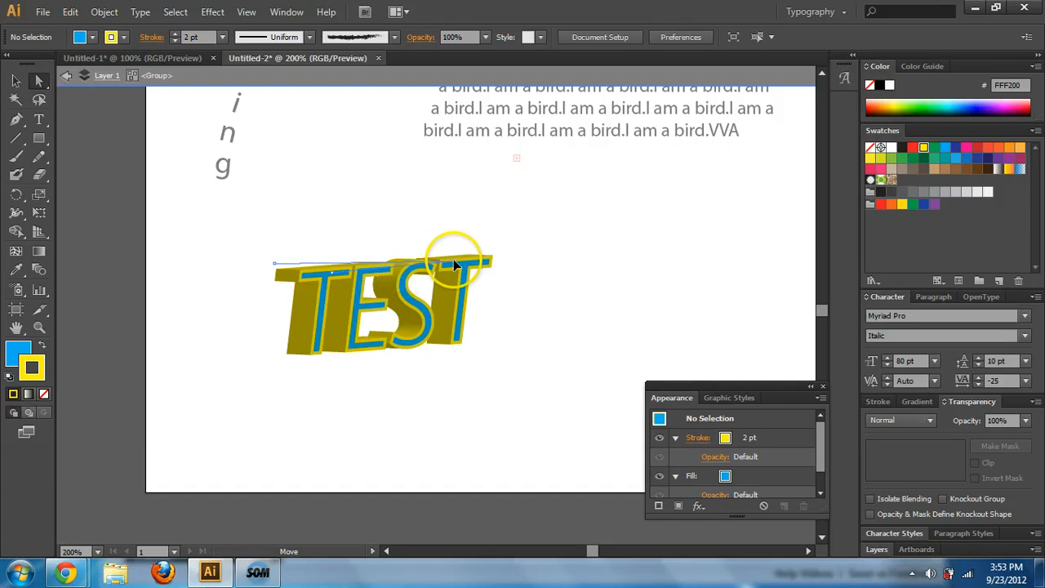
pyautogui.moveTo(453, 258); pyautogui.dragTo(498, 264)
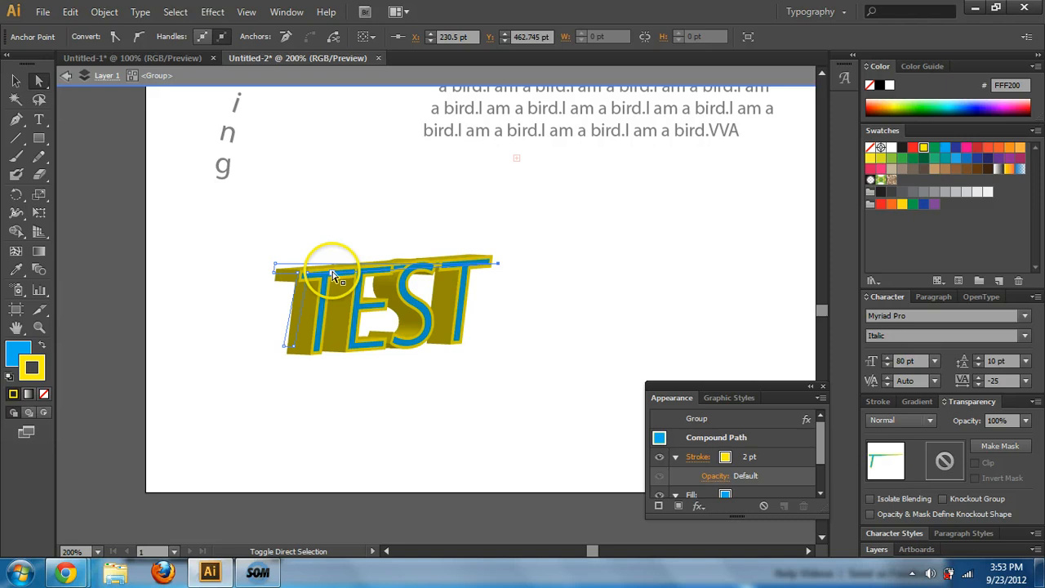
pyautogui.moveTo(335, 277)
pyautogui.mouseDown()
pyautogui.moveTo(338, 240)
pyautogui.moveTo(327, 276)
pyautogui.moveTo(398, 276)
pyautogui.mouseUp()
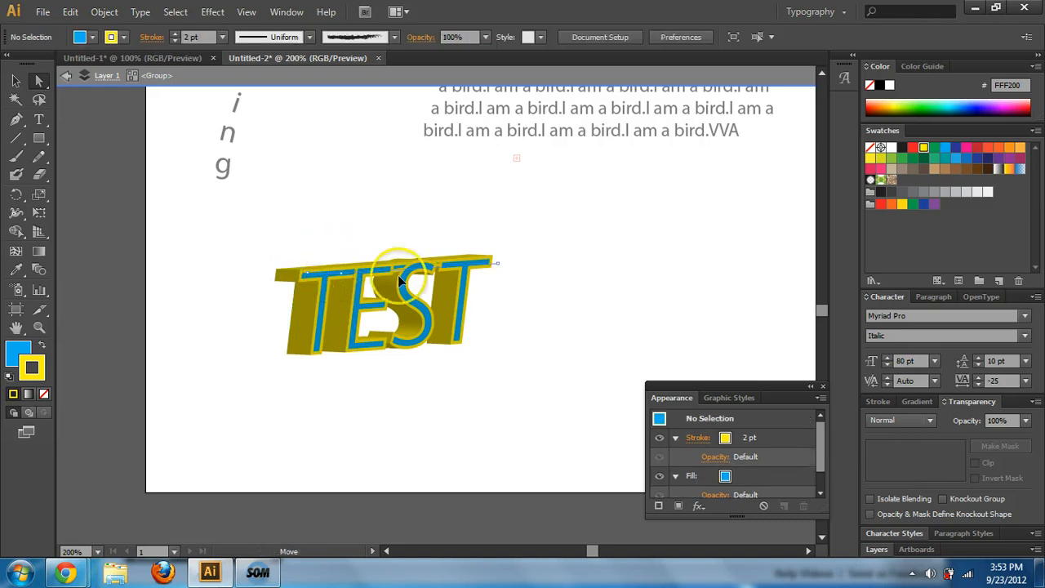
pyautogui.click(499, 276)
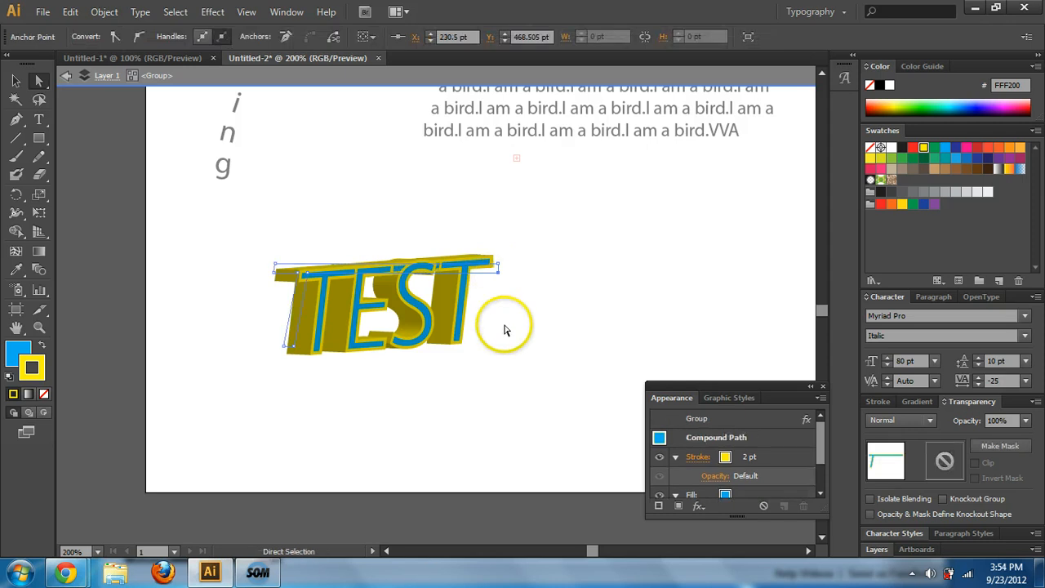
pyautogui.click(491, 438)
# Move the first T up until its long crossbar sits above the other letters of "TEST".
pyautogui.click(320, 279)
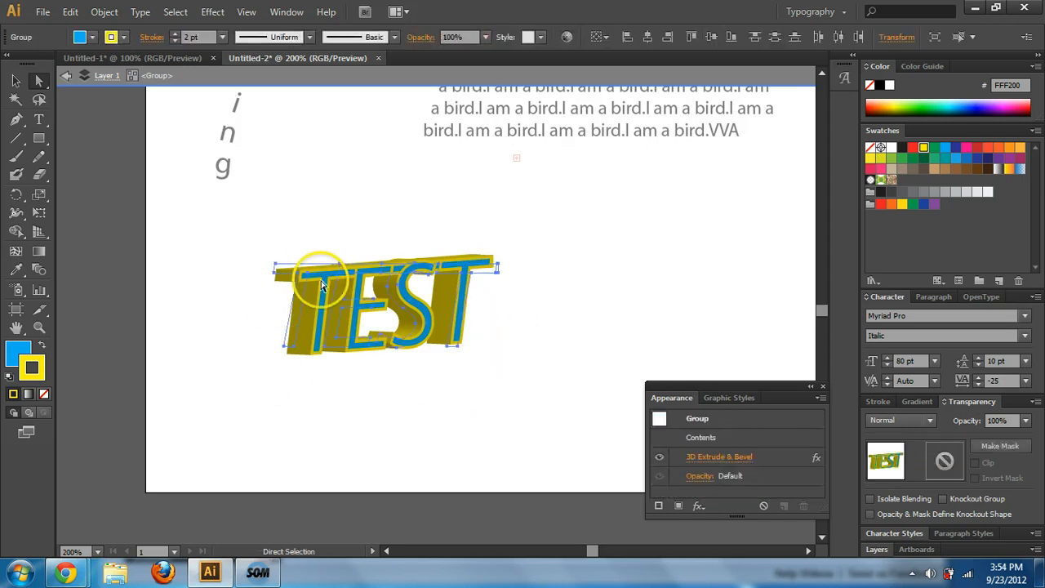
pyautogui.click(327, 245)
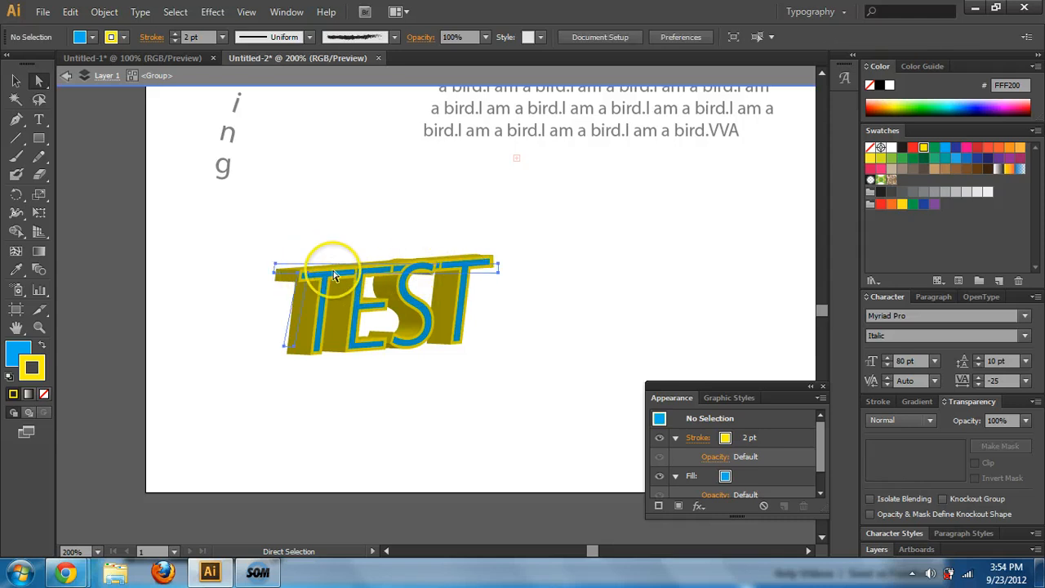
pyautogui.click(325, 278)
pyautogui.moveTo(326, 263); pyautogui.dragTo(327, 252)
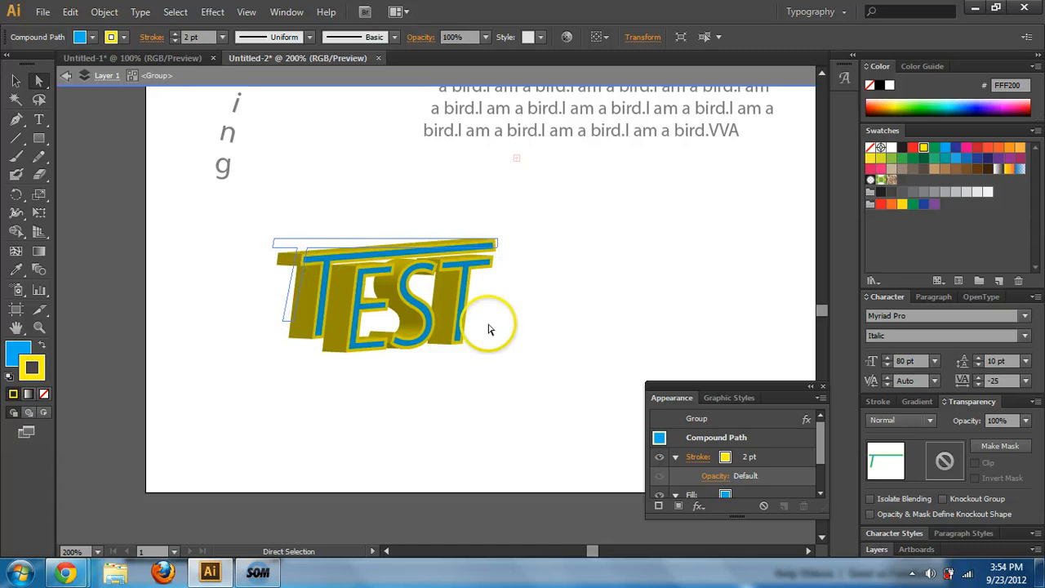
pyautogui.click(423, 411)
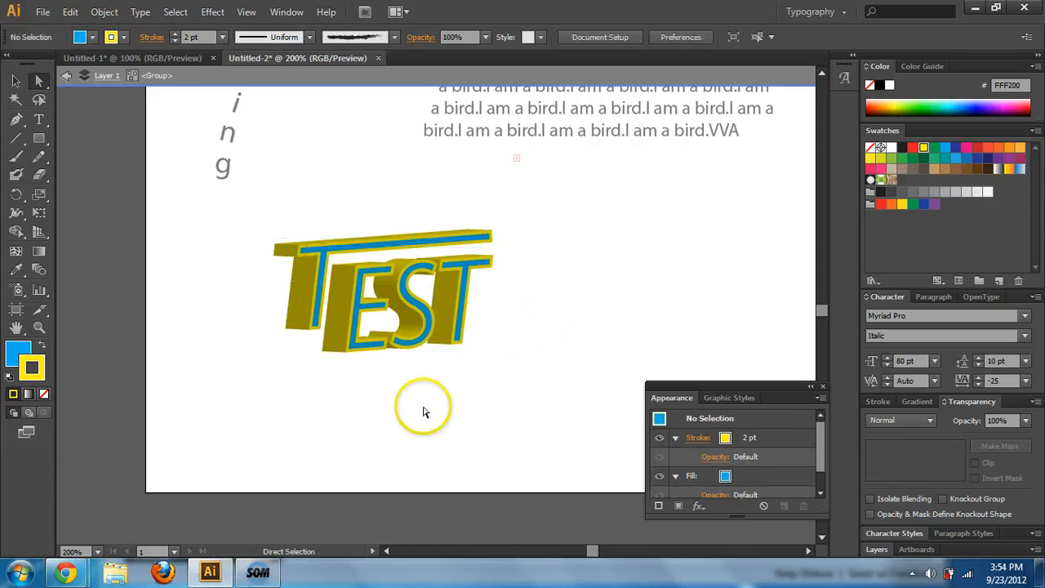
# Lengthen the first T's stem downward past the baseline of the other letters, checking the shape in outline view.
pyautogui.click(309, 314)
pyautogui.moveTo(313, 255); pyautogui.dragTo(314, 252)
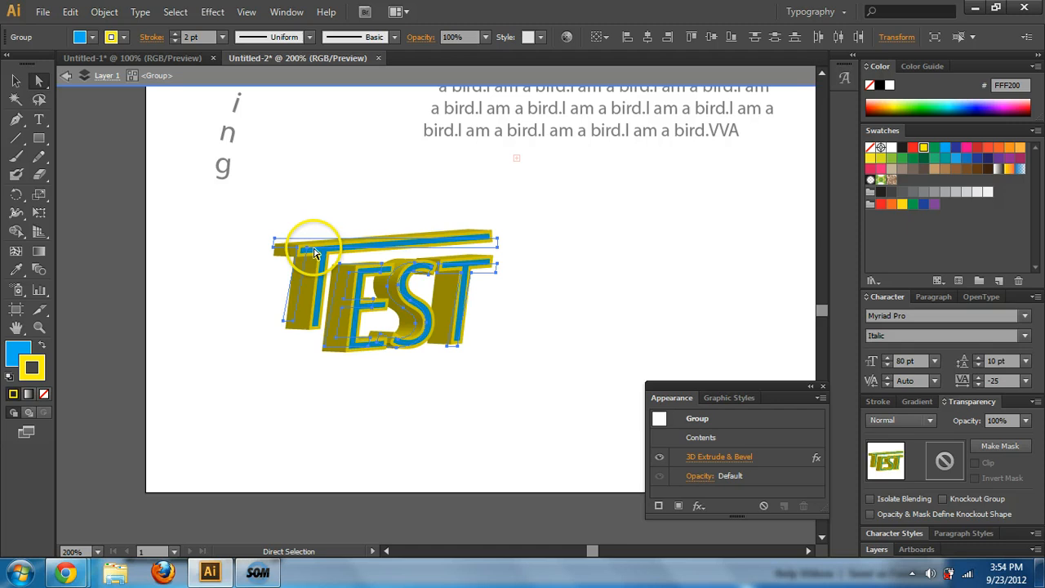
pyautogui.click(141, 256)
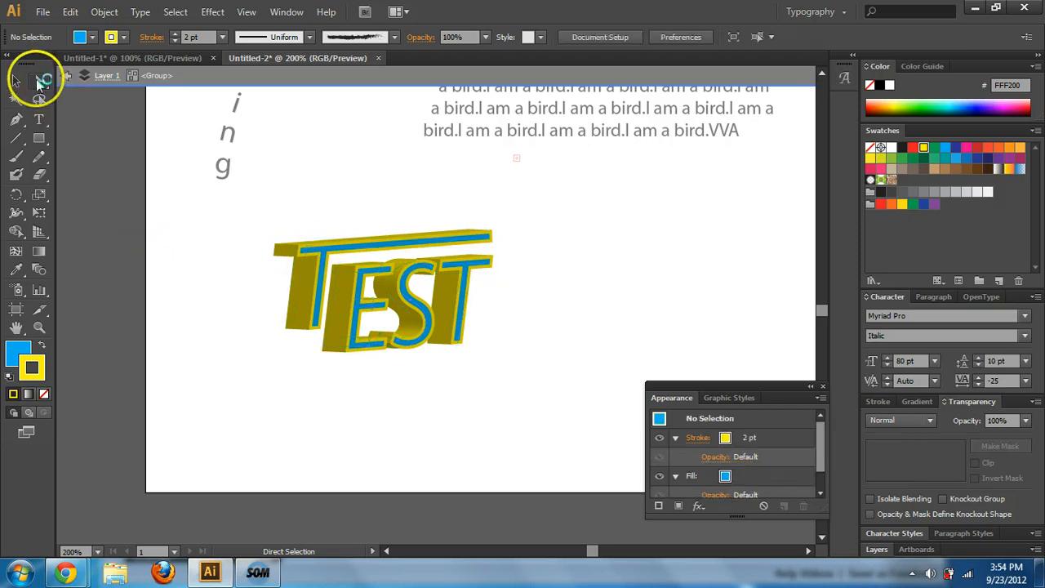
pyautogui.moveTo(308, 331); pyautogui.dragTo(289, 362)
pyautogui.hotkey('ctrl', 'y')
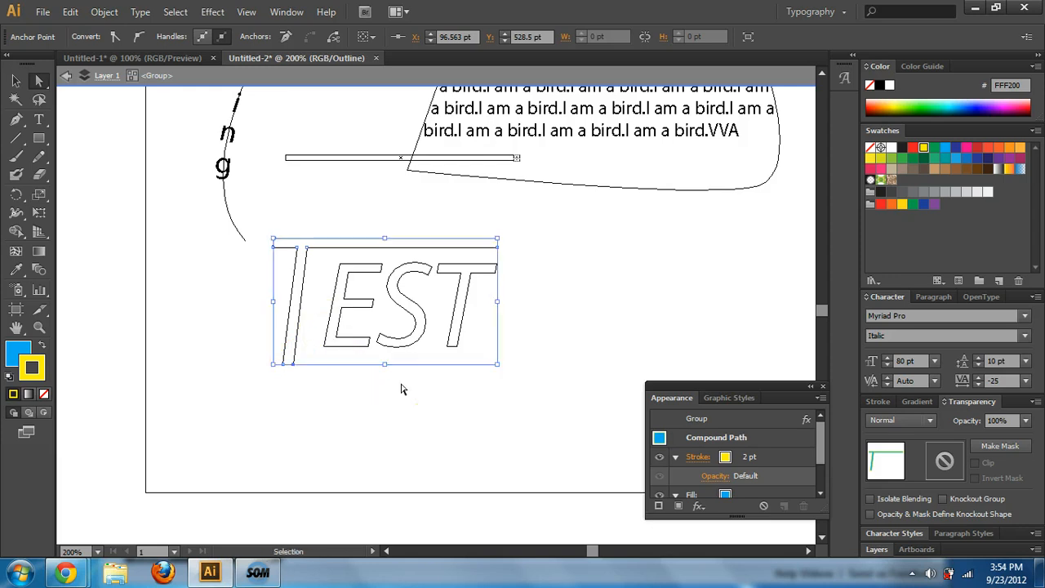
pyautogui.hotkey('ctrl', 'y')
pyautogui.click(440, 415)
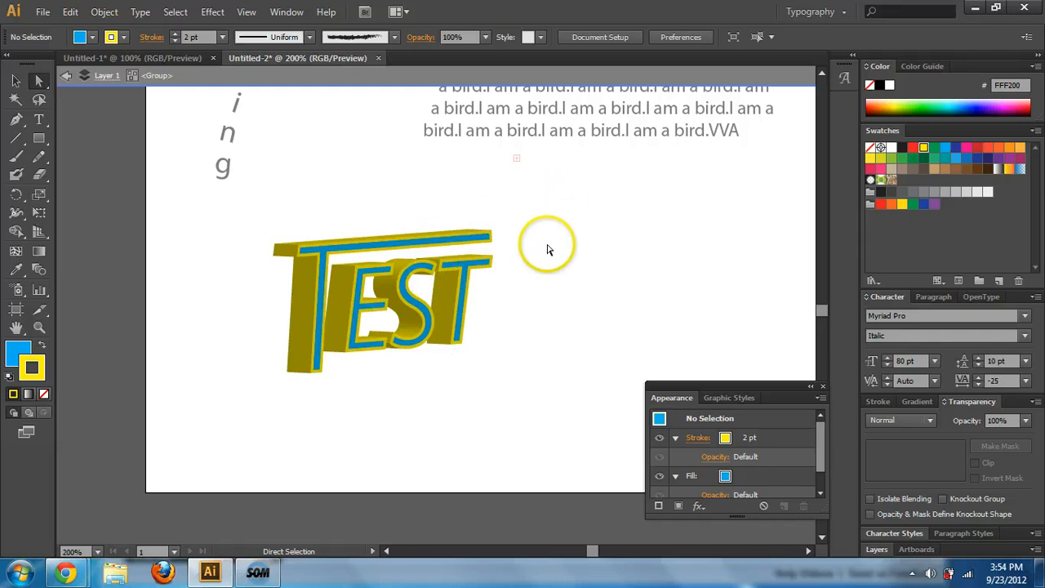
# Add the text "Hi" within the isolated 3D group, on the empty area beside "TEST".
pyautogui.moveTo(495, 240); pyautogui.dragTo(272, 248)
pyautogui.click(39, 118)
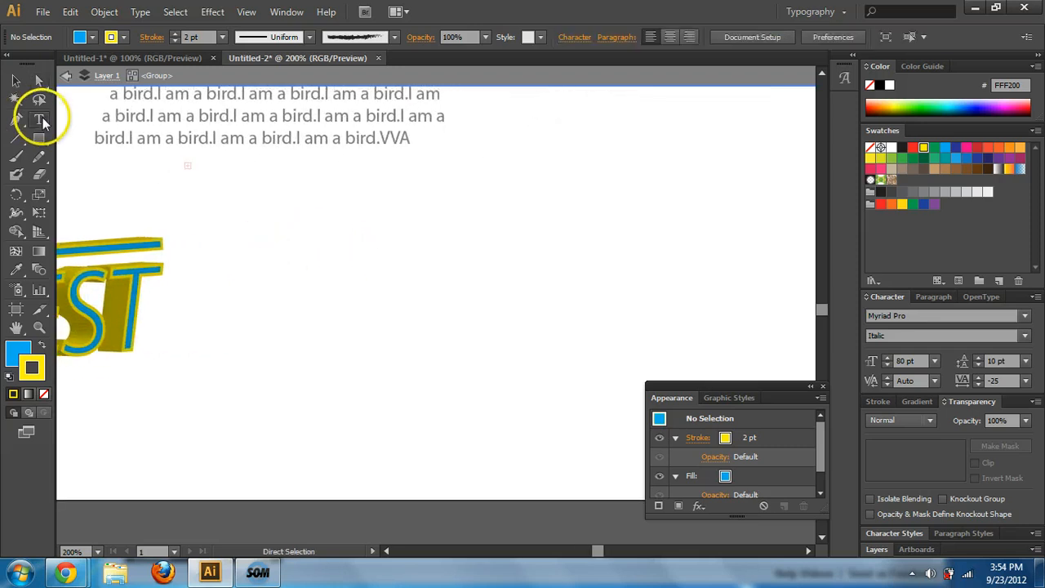
pyautogui.click(392, 282)
pyautogui.click(166, 58)
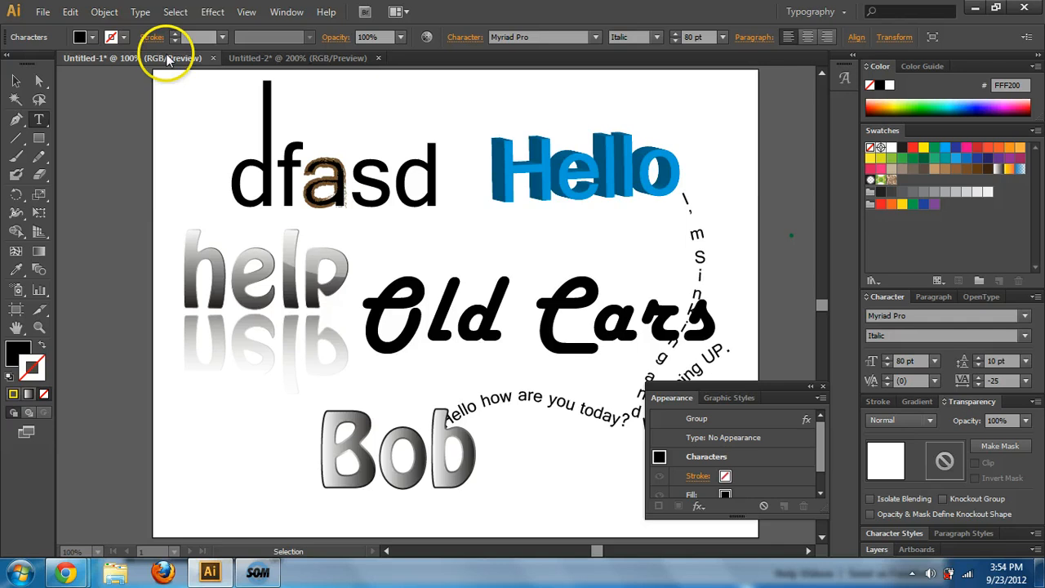
pyautogui.click(250, 58)
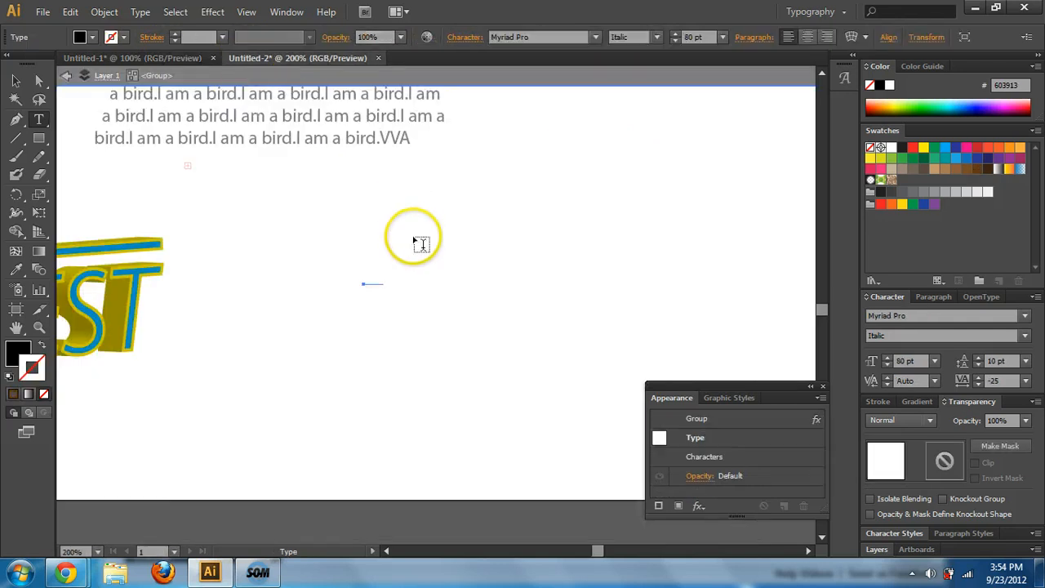
pyautogui.click(38, 119)
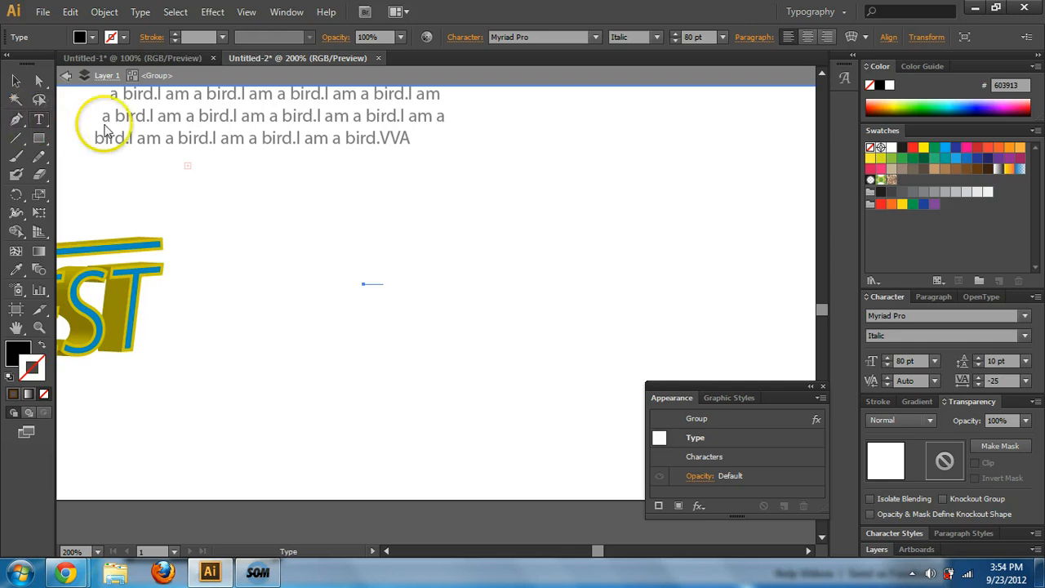
pyautogui.click(373, 259)
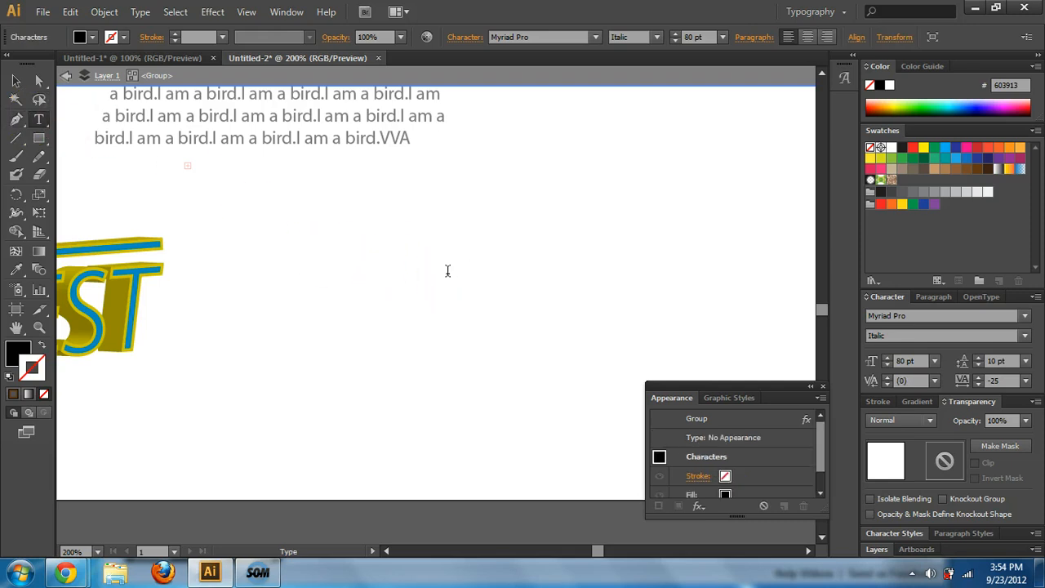
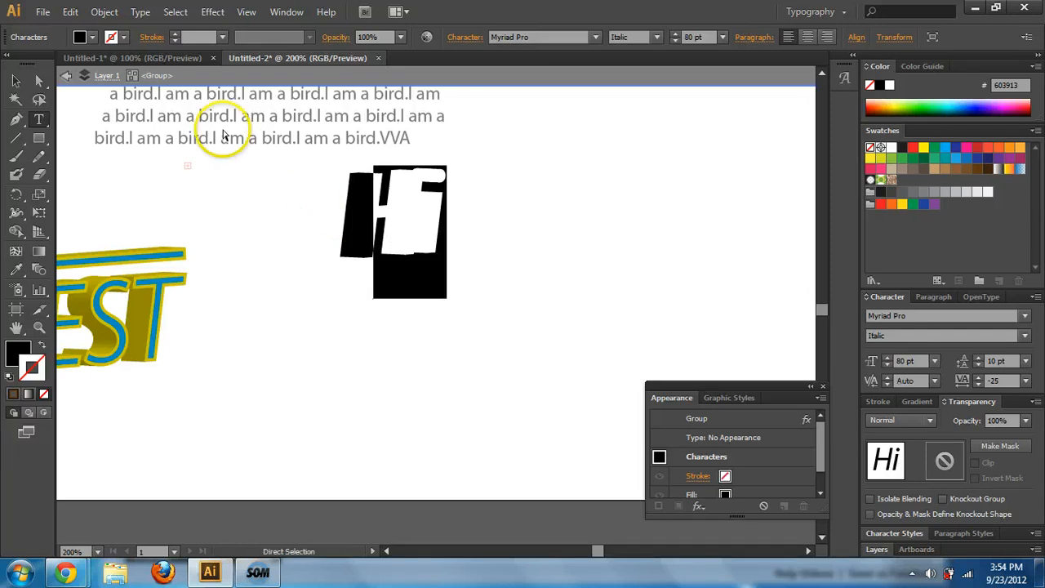
# Replace the "Hi" text in the isolated group with the letter "Z".
pyautogui.hotkey('ctrl', 'z')
pyautogui.write('Z')
pyautogui.click(16, 81)
pyautogui.click(365, 337)
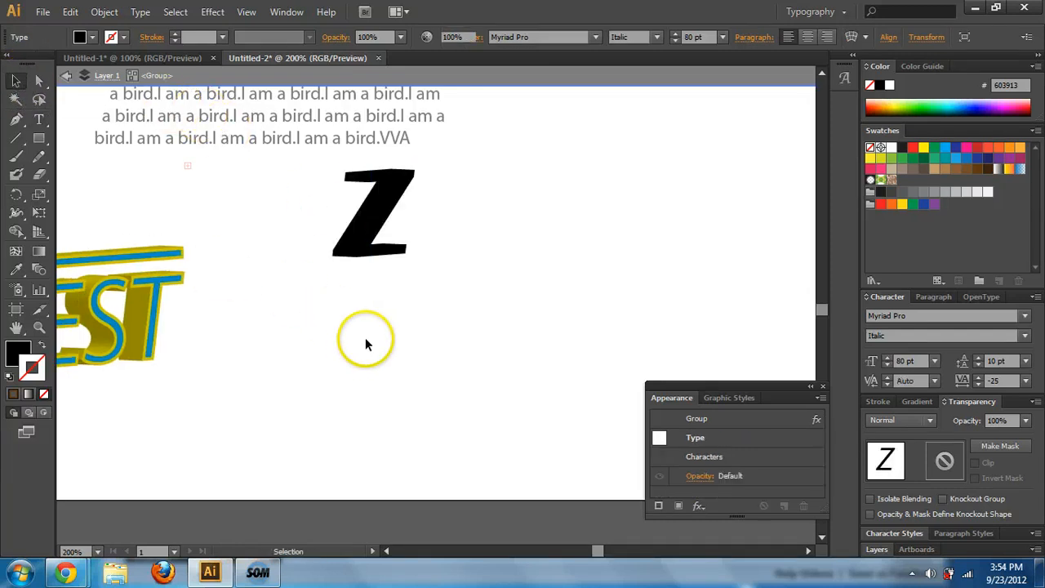
# Delete the "Z" text from the isolated 3D group and exit isolation mode.
pyautogui.click(381, 227)
pyautogui.press('Delete')
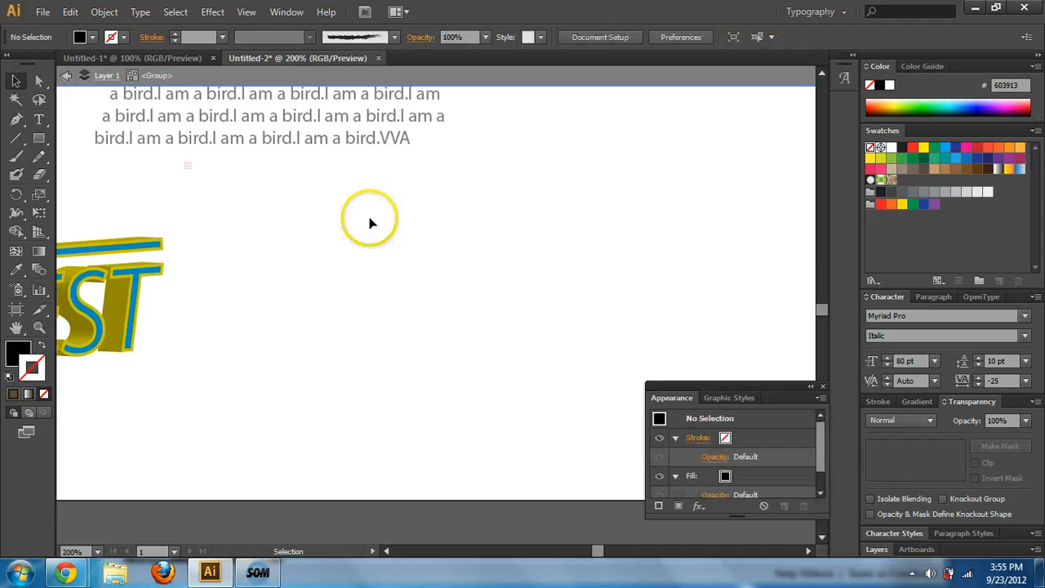
pyautogui.click(38, 119)
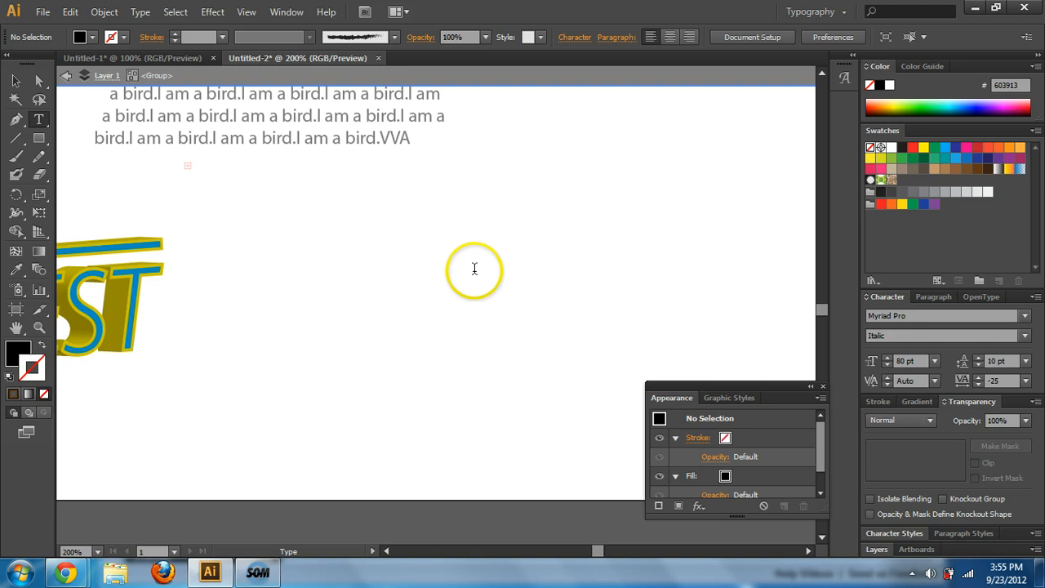
pyautogui.hotkey('ctrl', 'z')
pyautogui.hotkey('ctrl', 'z')
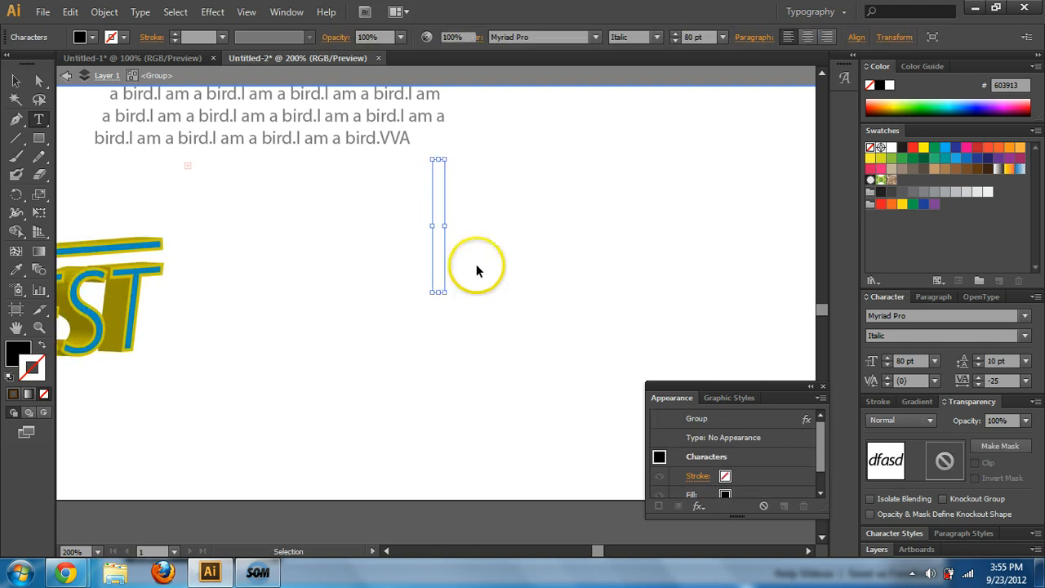
pyautogui.click(14, 81)
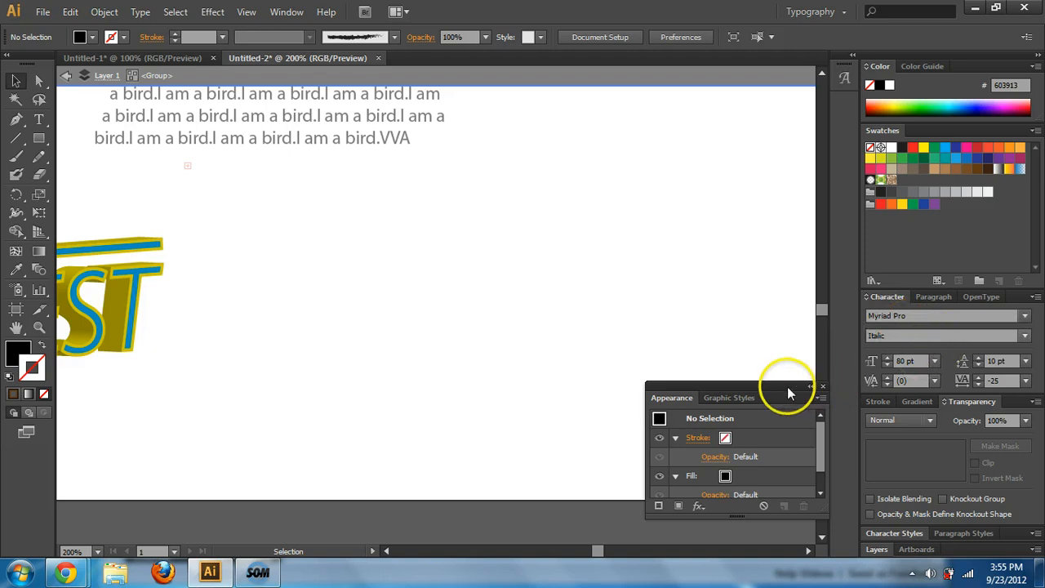
pyautogui.click(104, 76)
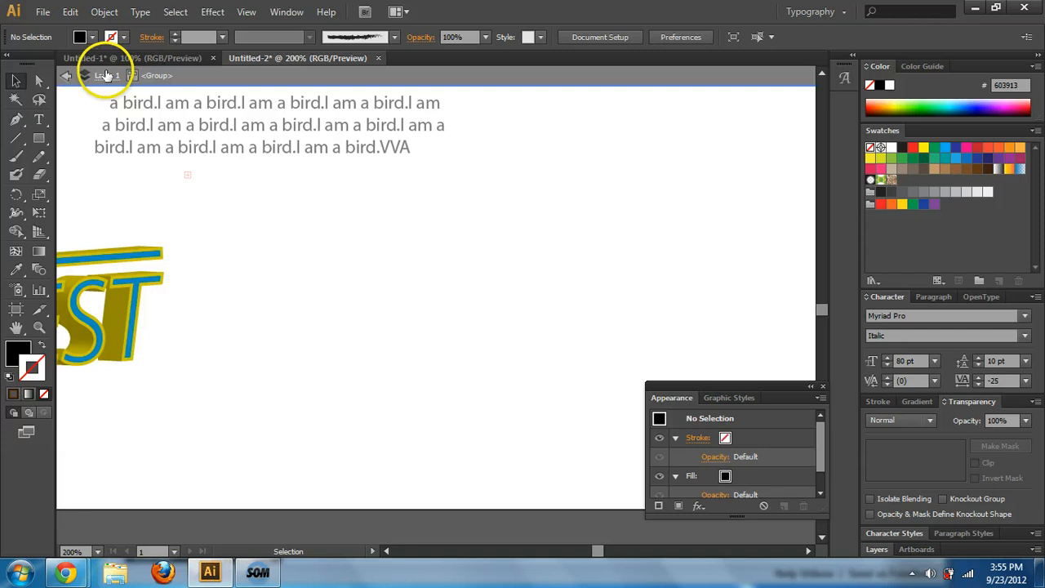
pyautogui.doubleClick(543, 253)
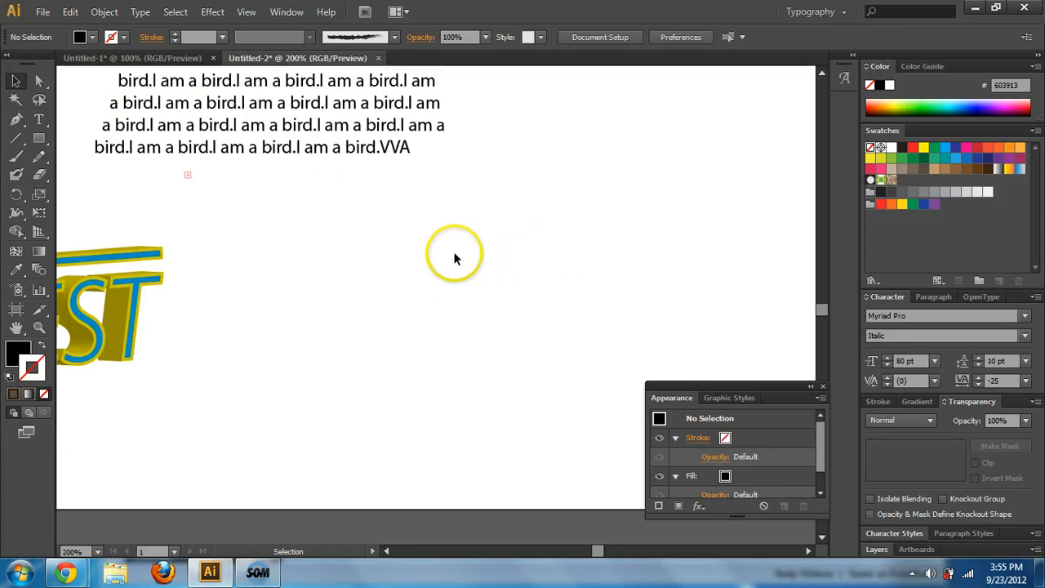
# Add the text "Hi" on the empty area beside "TEST", outside the 3D group, and shift it slightly down.
pyautogui.click(39, 119)
pyautogui.click(412, 270)
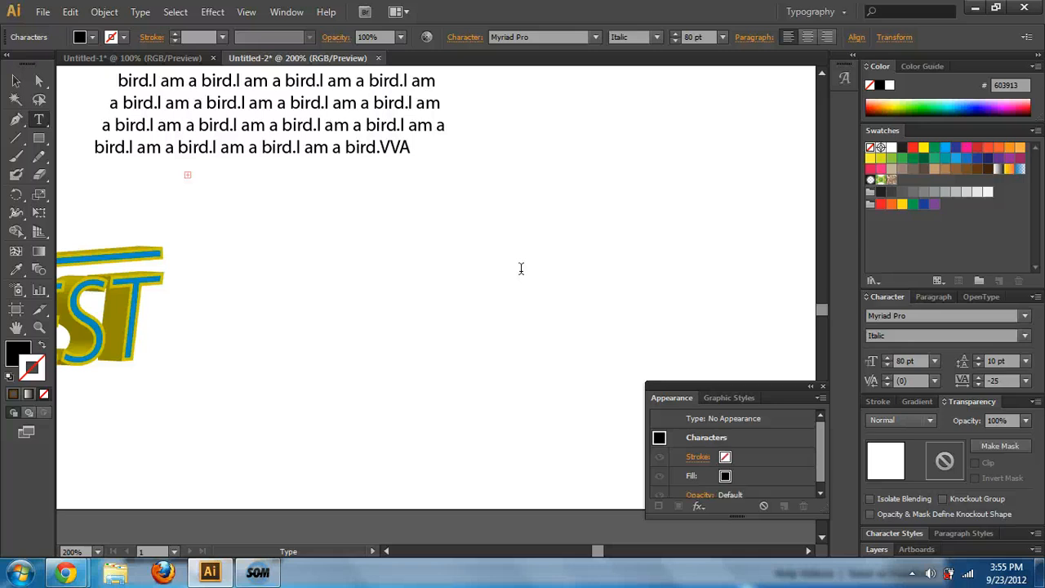
pyautogui.write('Hi')
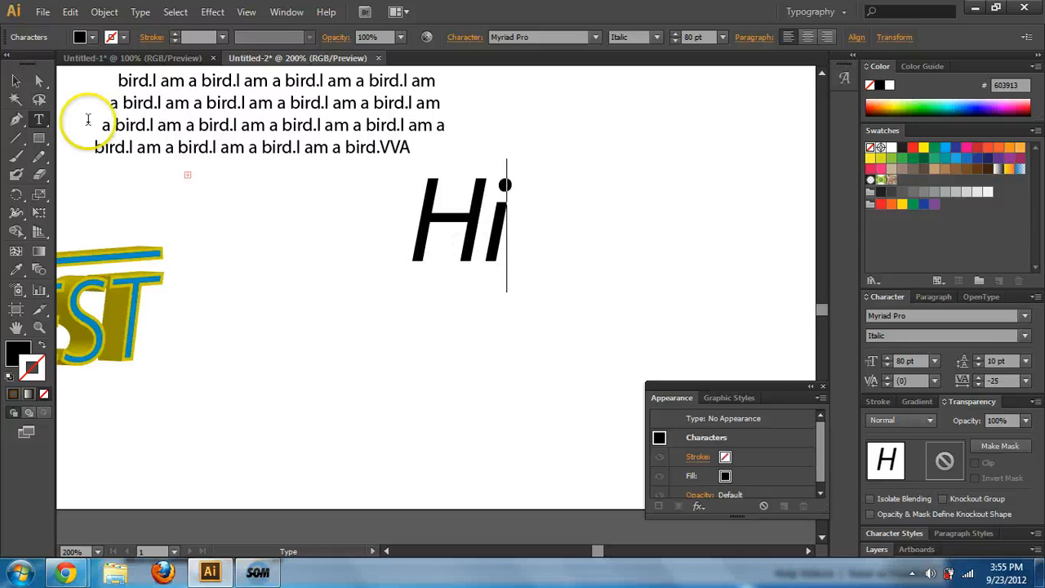
pyautogui.click(15, 80)
pyautogui.moveTo(431, 205); pyautogui.dragTo(441, 243)
# Give the "Hi" text a 1 pt bright blue stroke (00AEEF).
pyautogui.click(111, 36)
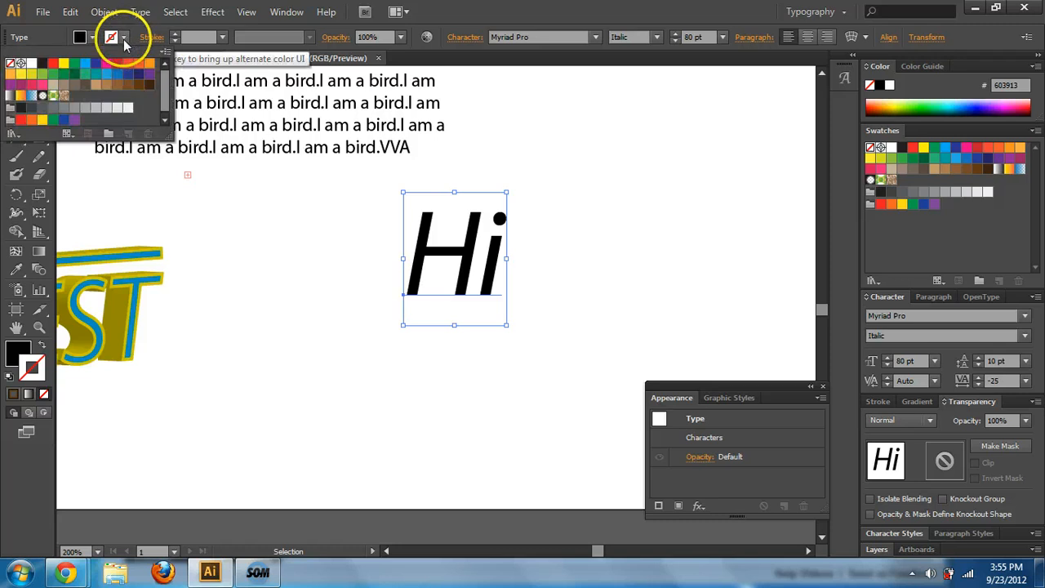
pyautogui.click(85, 64)
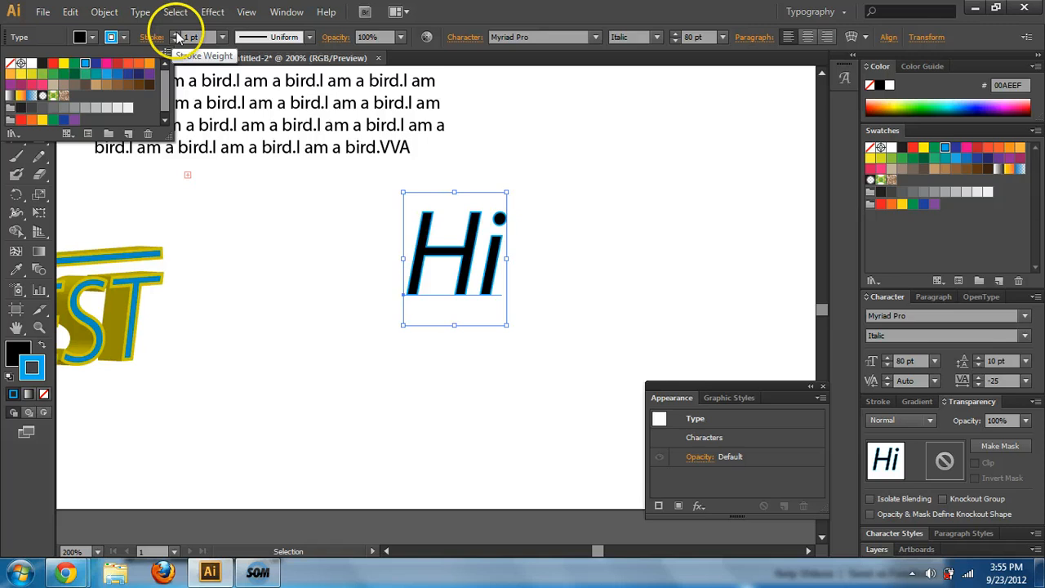
pyautogui.click(181, 39)
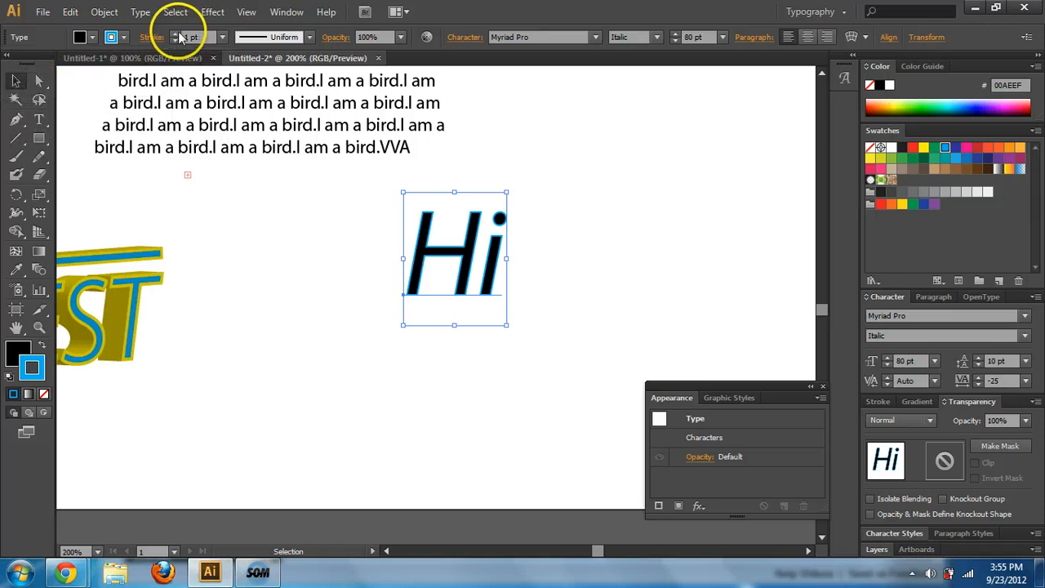
pyautogui.click(310, 37)
pyautogui.click(312, 36)
pyautogui.click(275, 287)
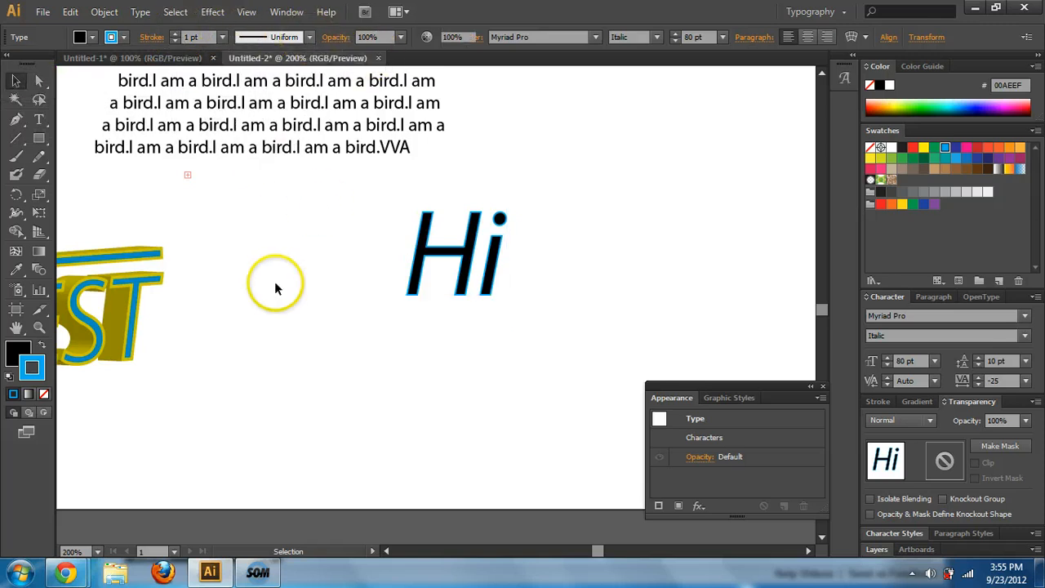
pyautogui.click(443, 237)
pyautogui.click(311, 38)
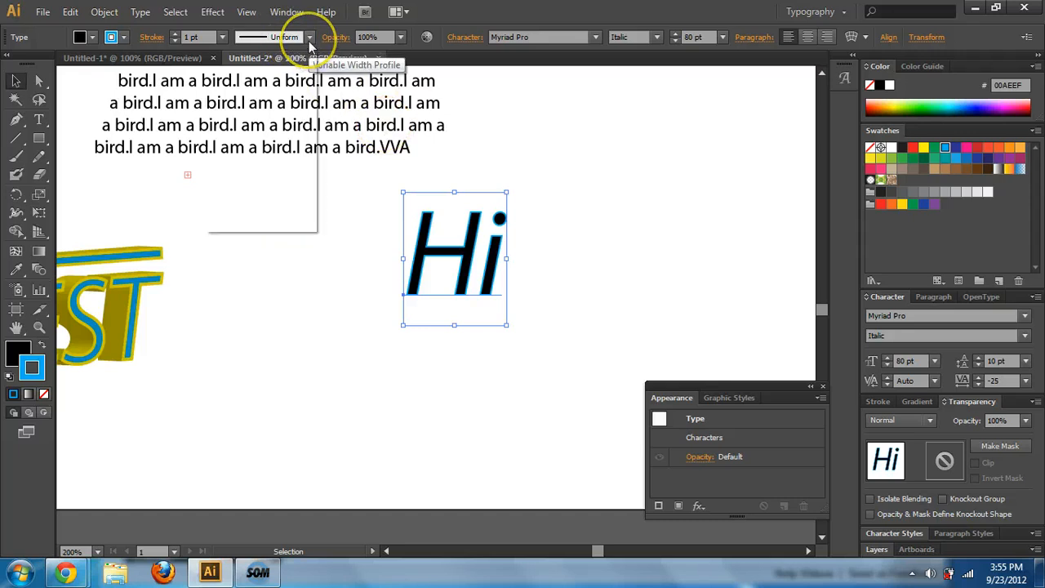
pyautogui.click(571, 235)
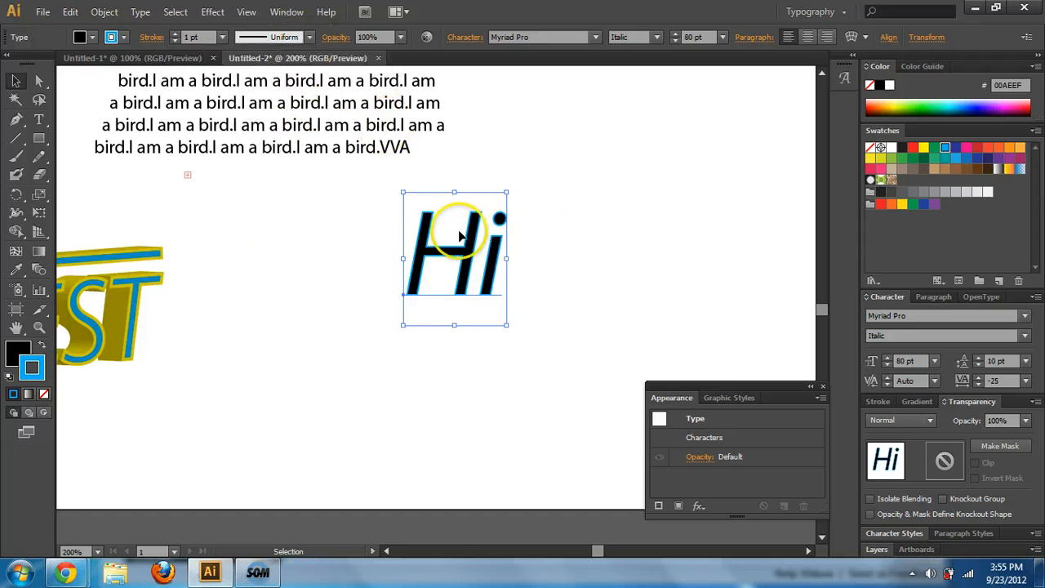
# Convert the "Hi" text to outlines and apply the rough, charcoal-like art brush to its stroke.
pyautogui.rightClick(460, 237)
pyautogui.click(514, 338)
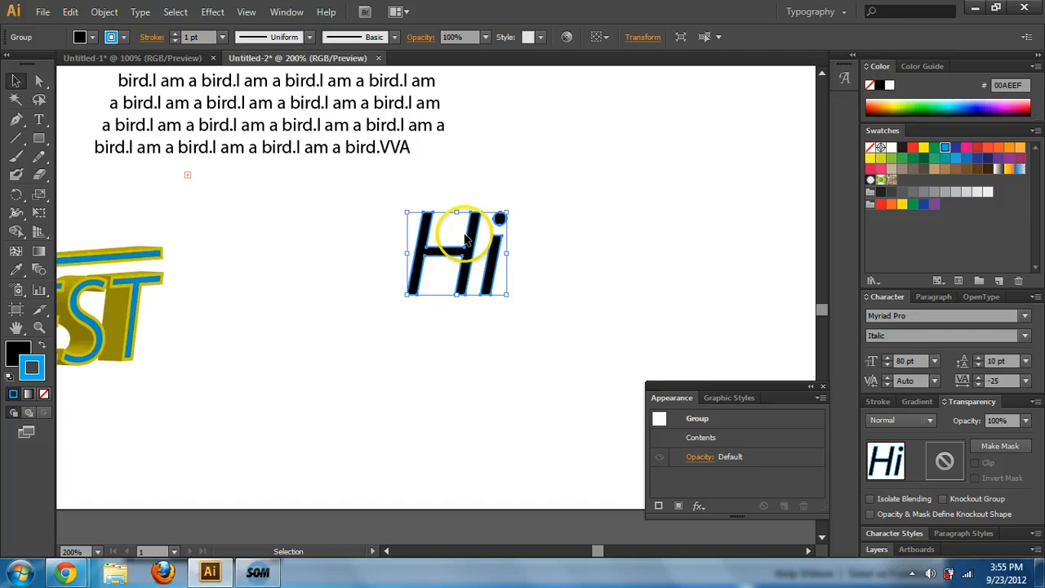
pyautogui.click(394, 37)
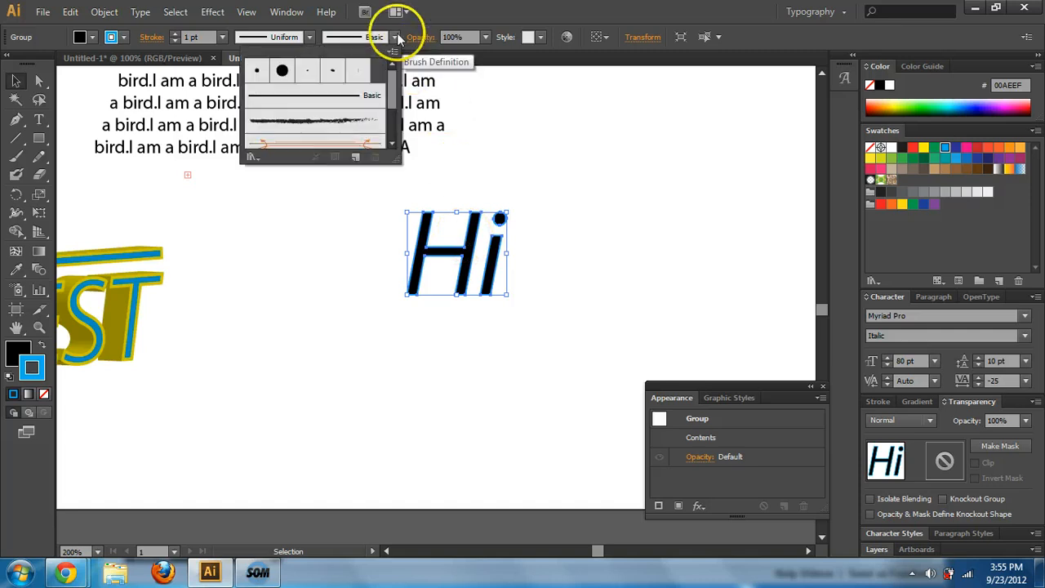
pyautogui.click(346, 129)
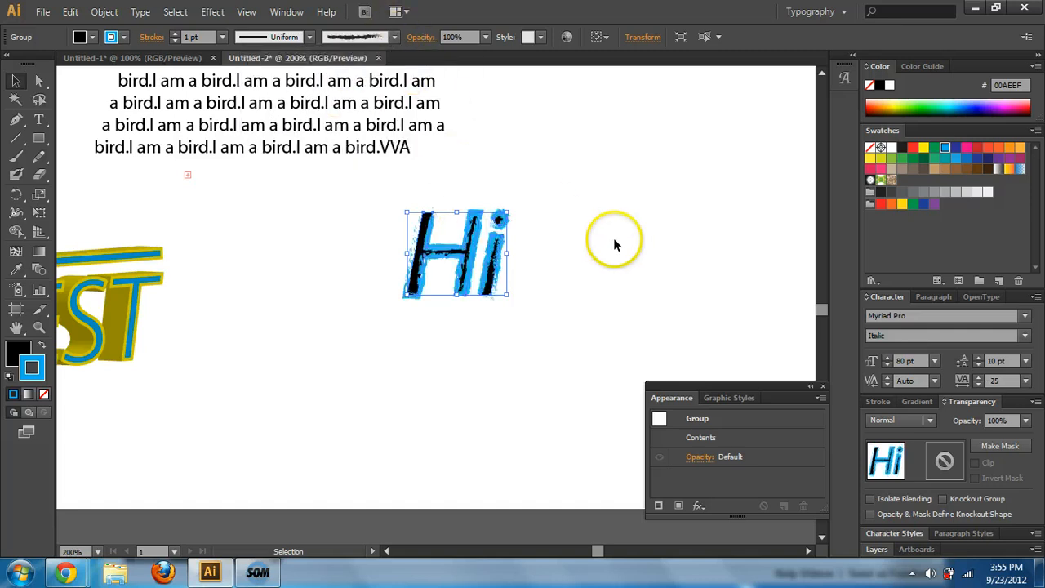
pyautogui.click(557, 255)
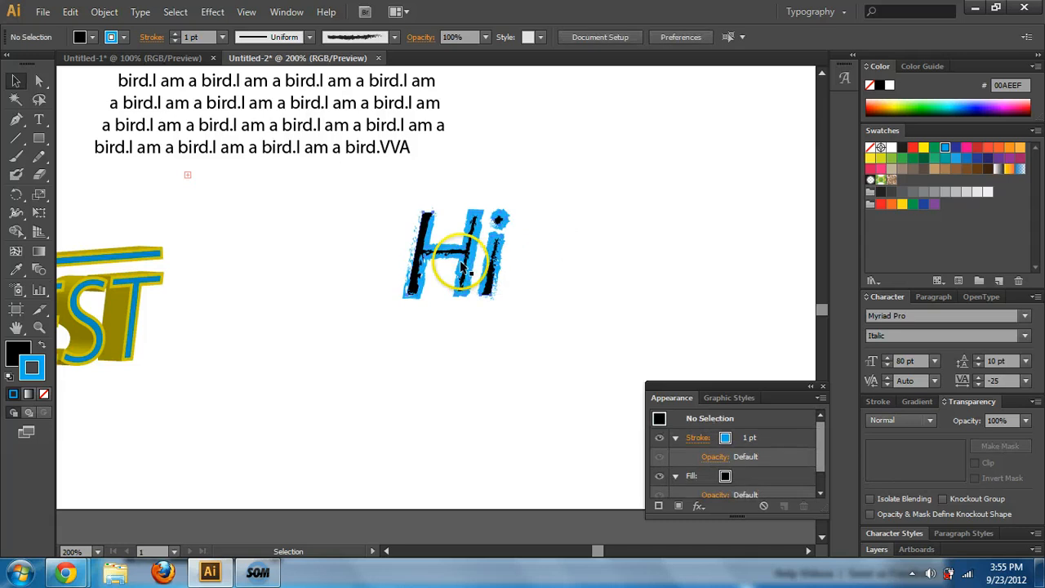
# Enlarge the outlined "Hi" group to about twice its size and move it left toward "TEST".
pyautogui.click(483, 293)
pyautogui.moveTo(507, 295); pyautogui.dragTo(623, 392)
pyautogui.moveTo(529, 300); pyautogui.dragTo(466, 307)
pyautogui.click(672, 220)
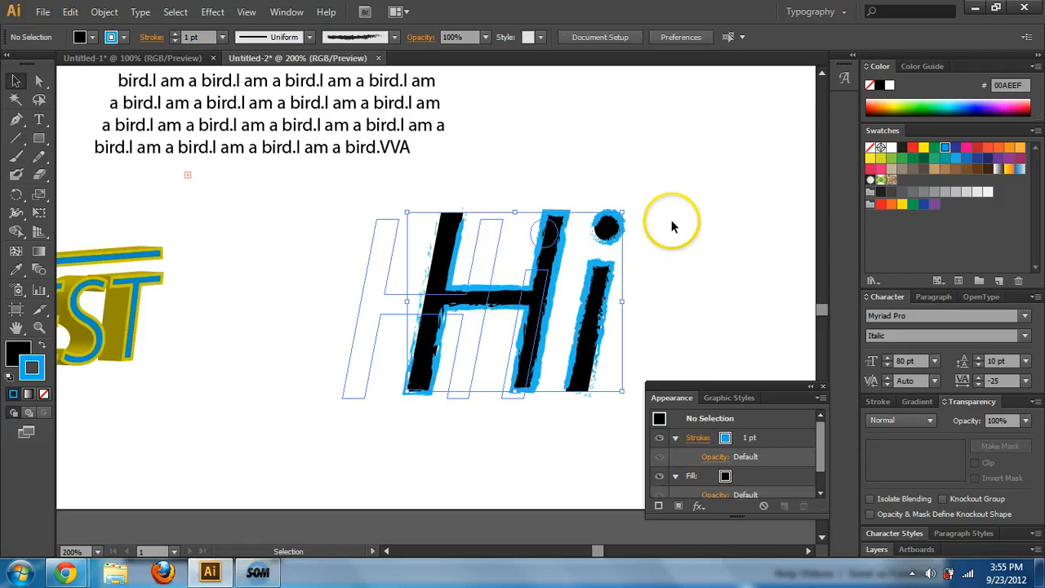
# Change the fill of the outlined "Hi" letters to light grey, keeping the blue brush stroke.
pyautogui.click(454, 308)
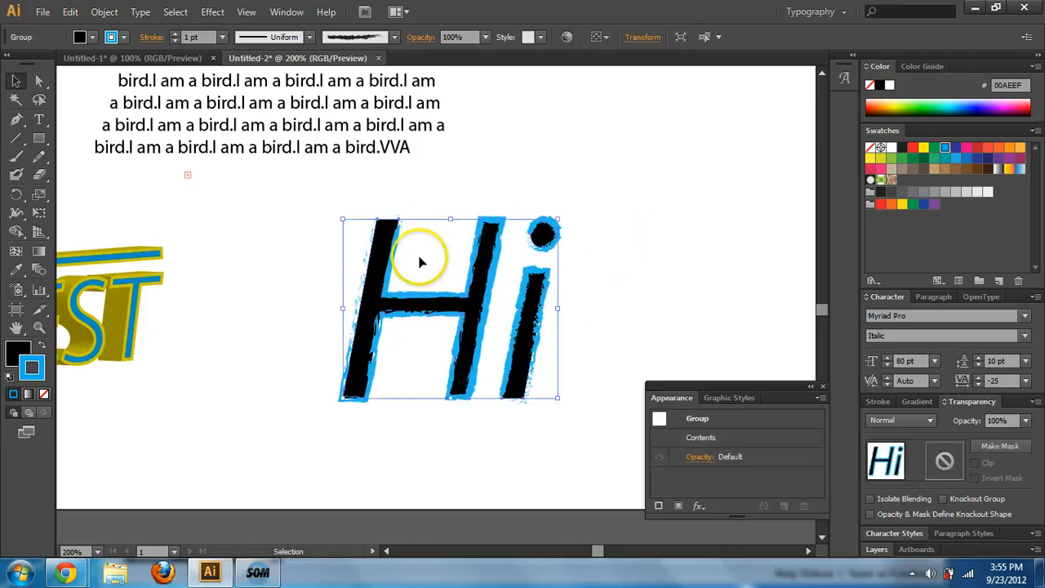
pyautogui.click(92, 37)
pyautogui.click(106, 107)
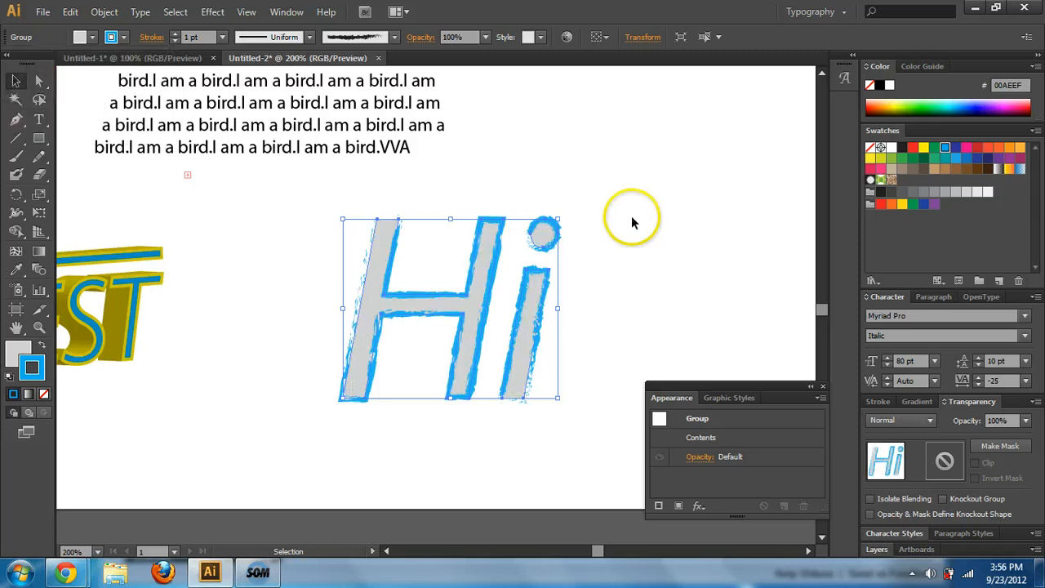
pyautogui.click(646, 256)
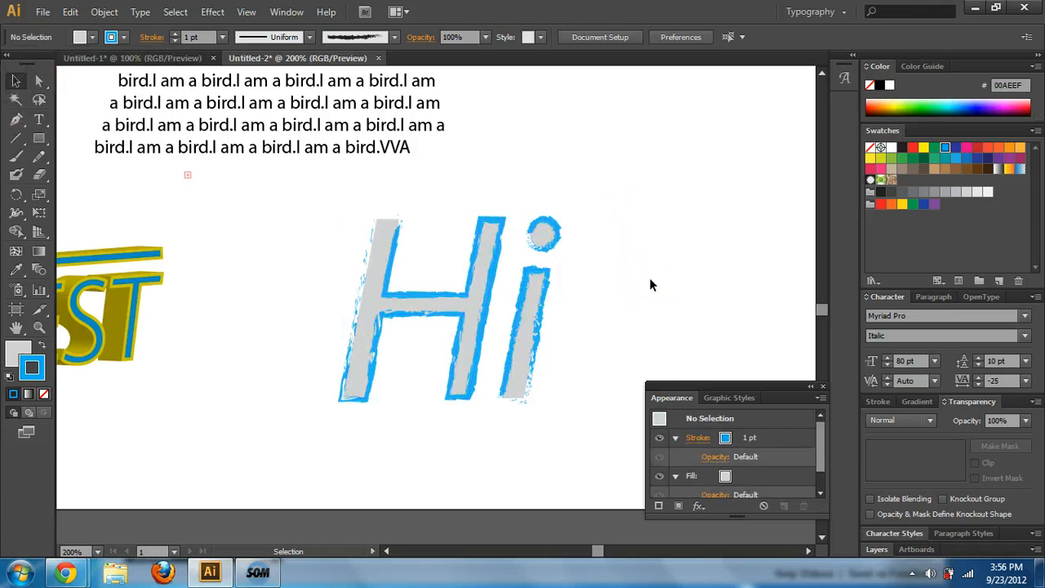
# Add the text "Cool" in 80 pt Poor Richard on the empty area below the "I am feeling close." lines.
pyautogui.hotkey('ctrl', '-')
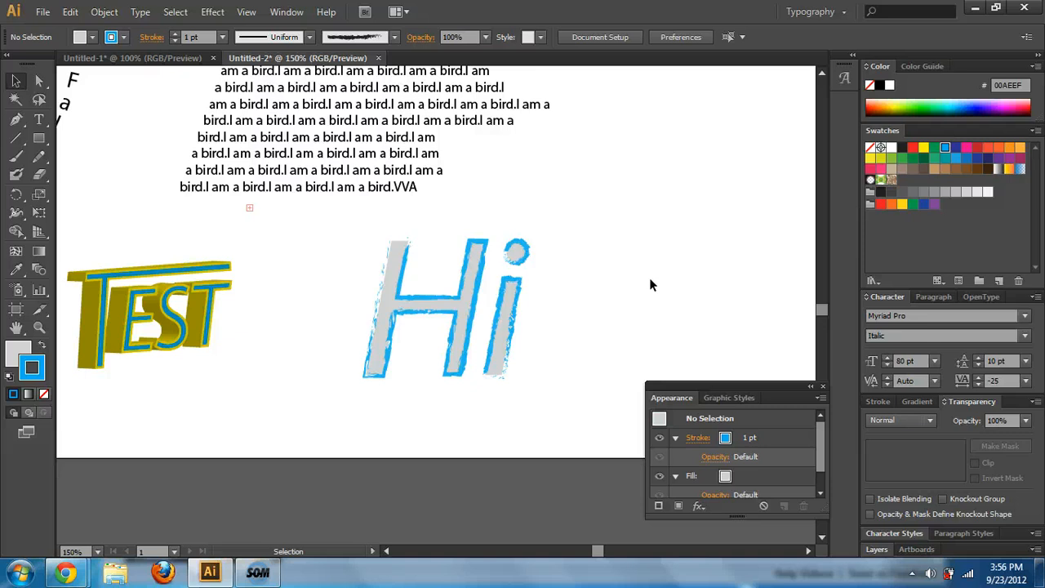
pyautogui.moveTo(651, 284); pyautogui.dragTo(468, 347)
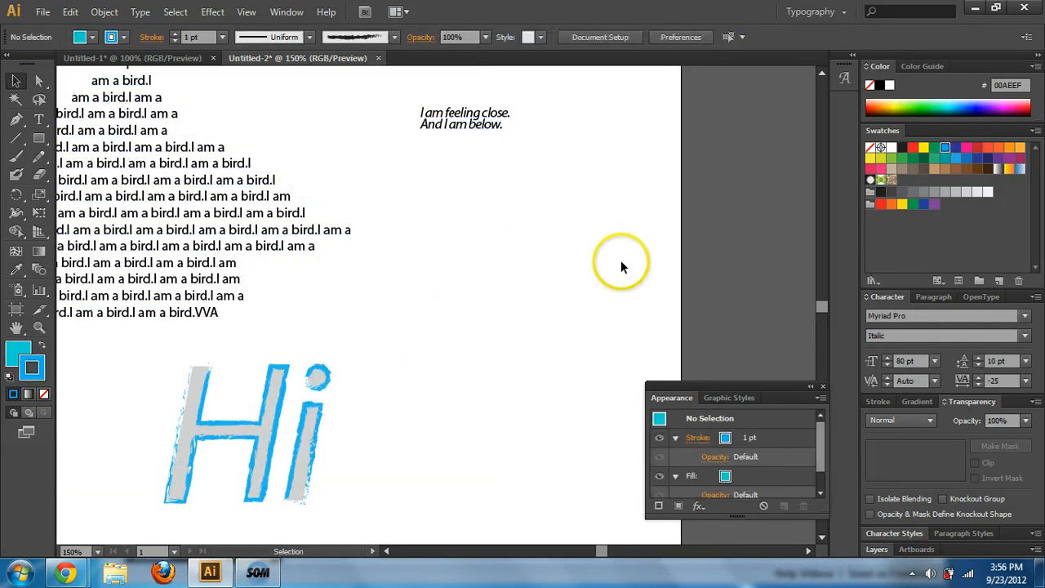
pyautogui.click(143, 57)
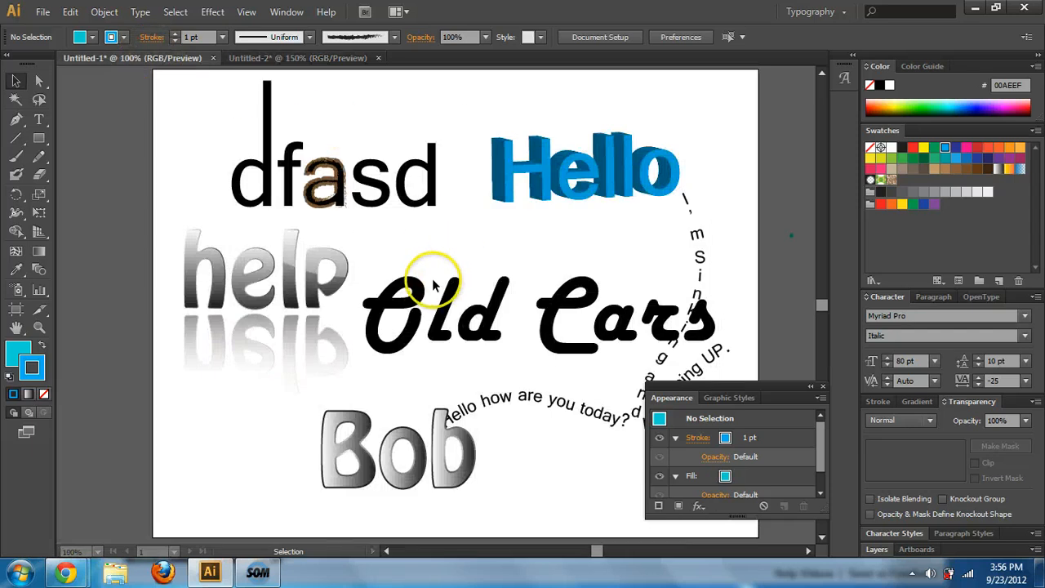
pyautogui.click(330, 58)
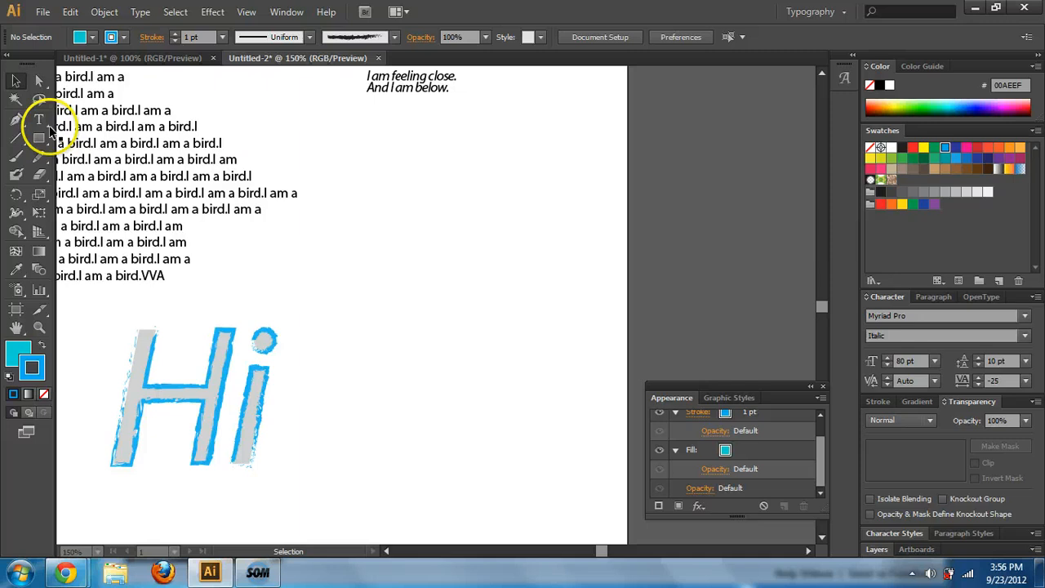
pyautogui.click(39, 119)
pyautogui.click(390, 241)
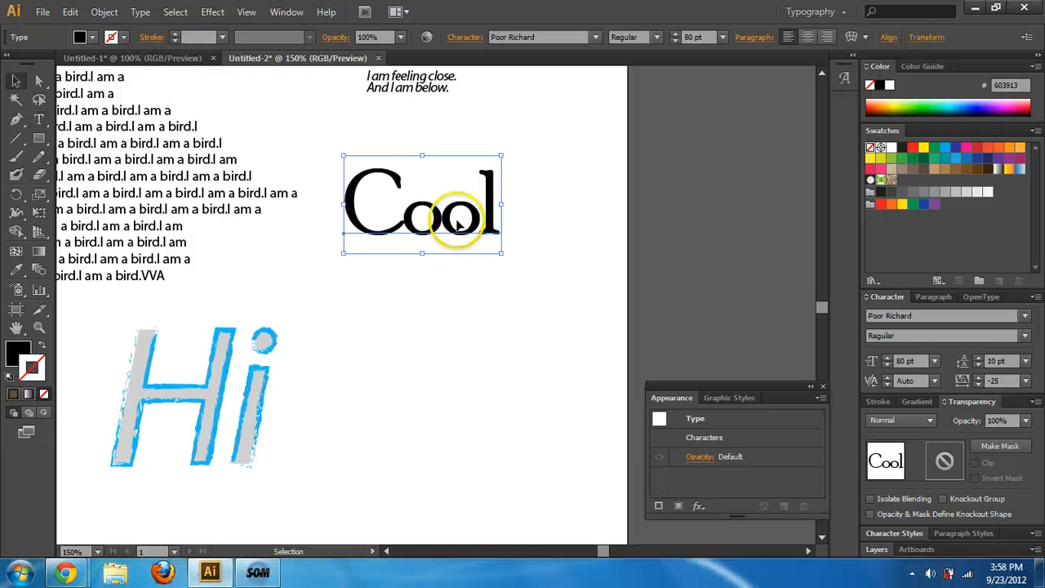
# Preview successive fonts up to Rockwell on the whole word "Cool", and set its font to Hobo Std Medium.
pyautogui.doubleClick(441, 204)
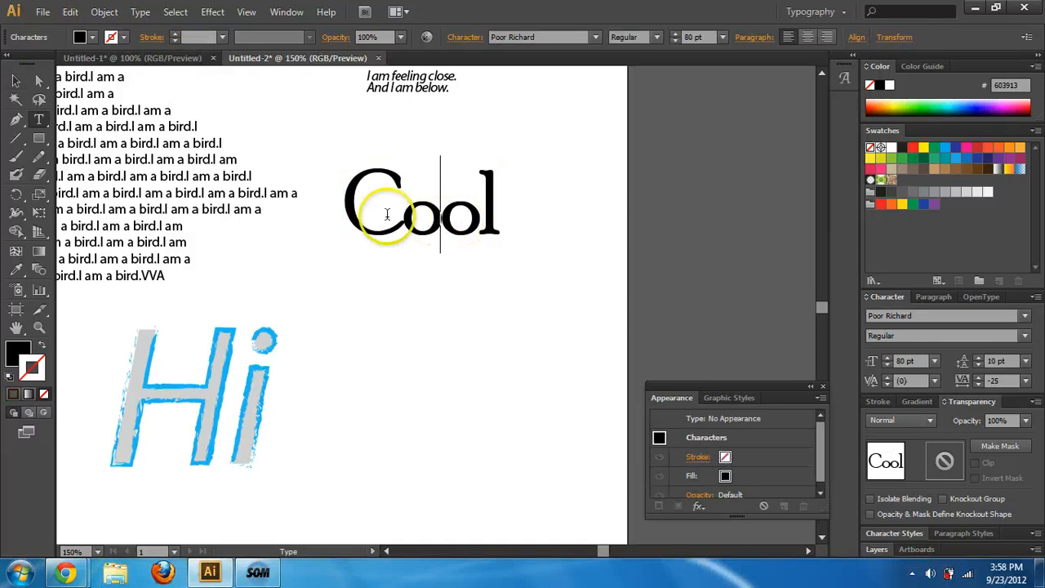
pyautogui.moveTo(349, 208); pyautogui.dragTo(518, 214)
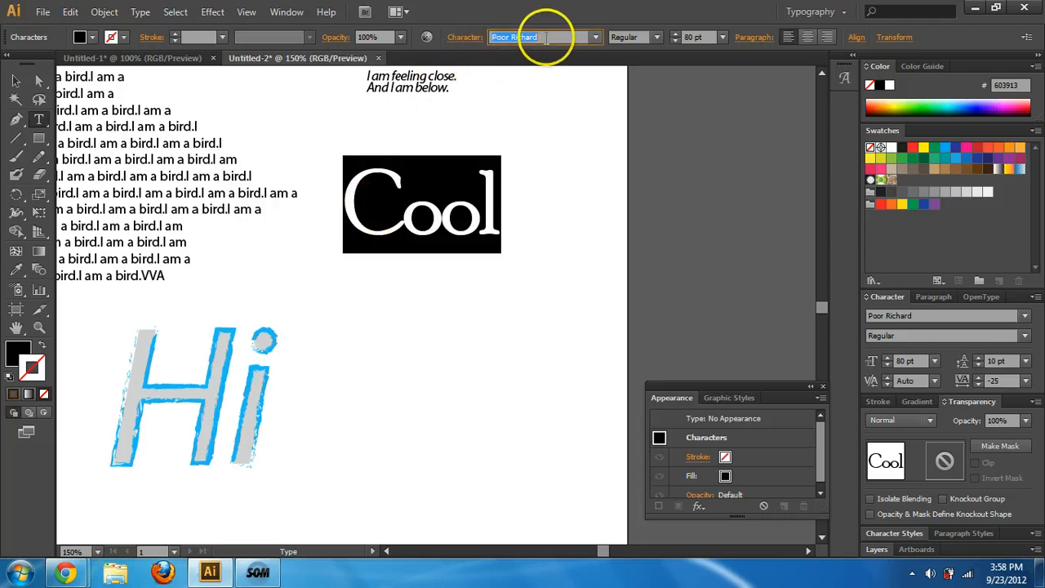
pyautogui.press('Down')
pyautogui.press('Down')
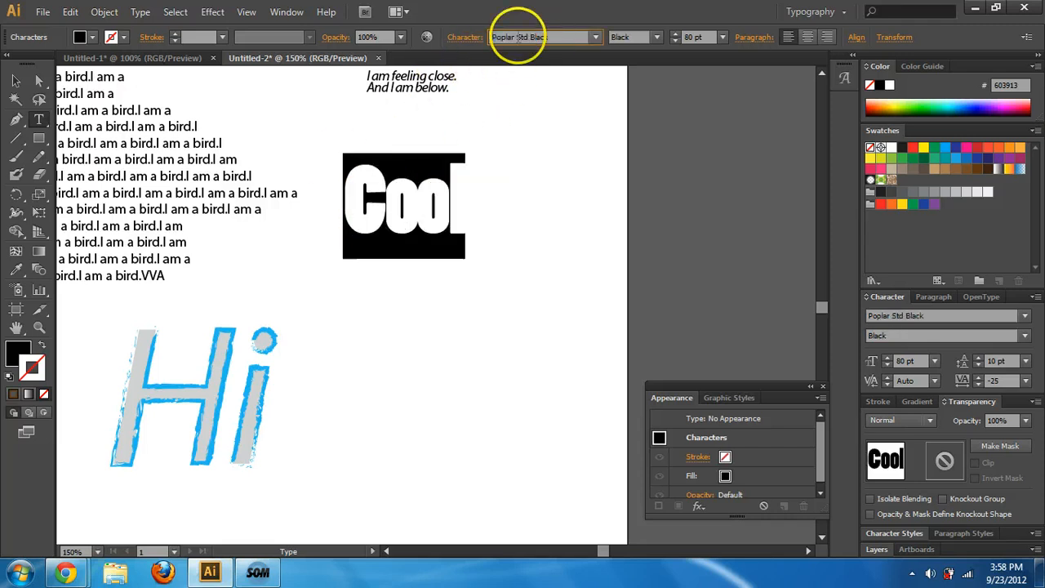
pyautogui.press('Down')
pyautogui.press('Down')
pyautogui.press('Down')
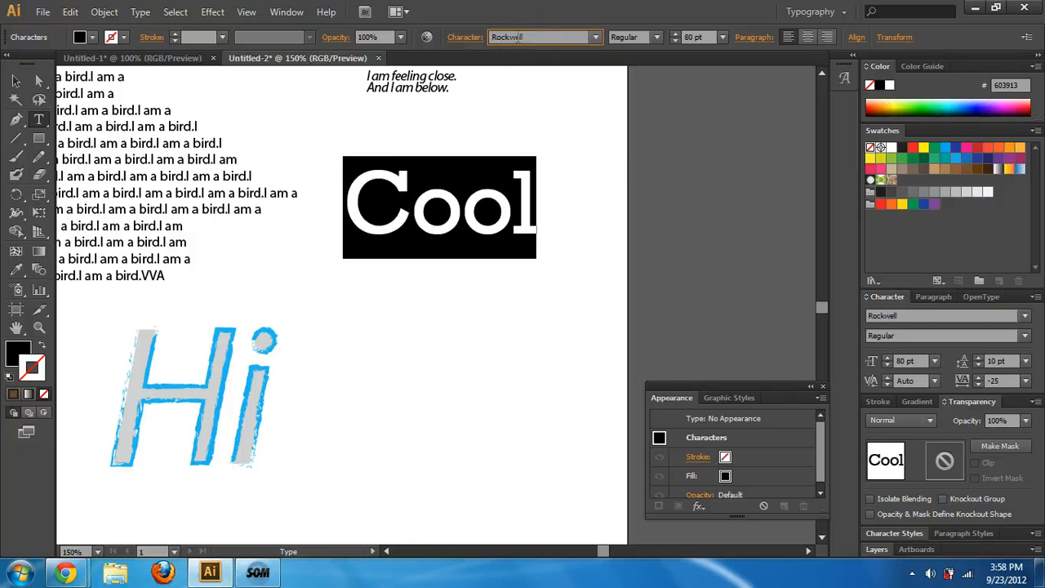
pyautogui.click(141, 12)
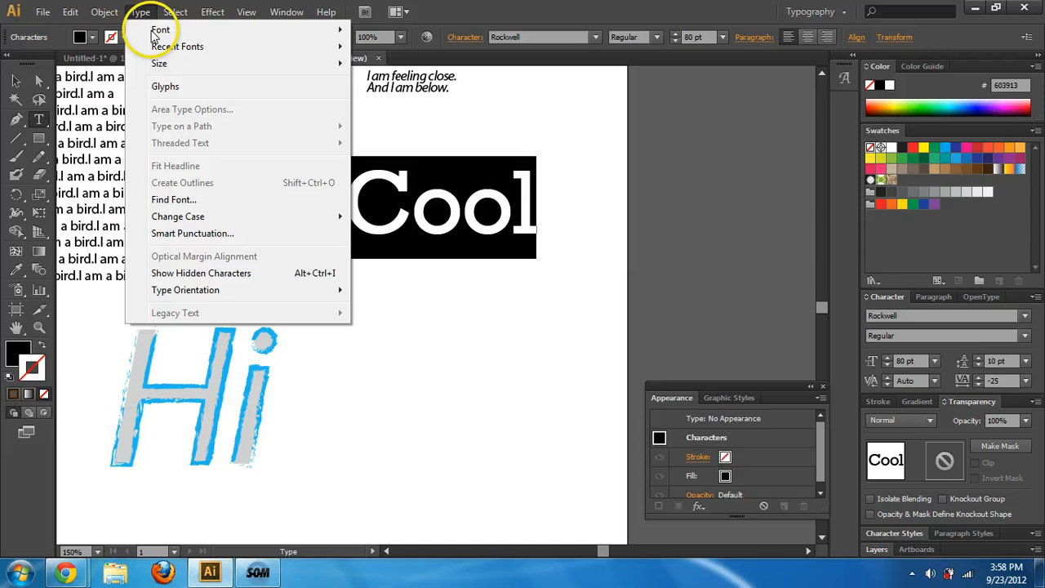
pyautogui.moveTo(298, 30)
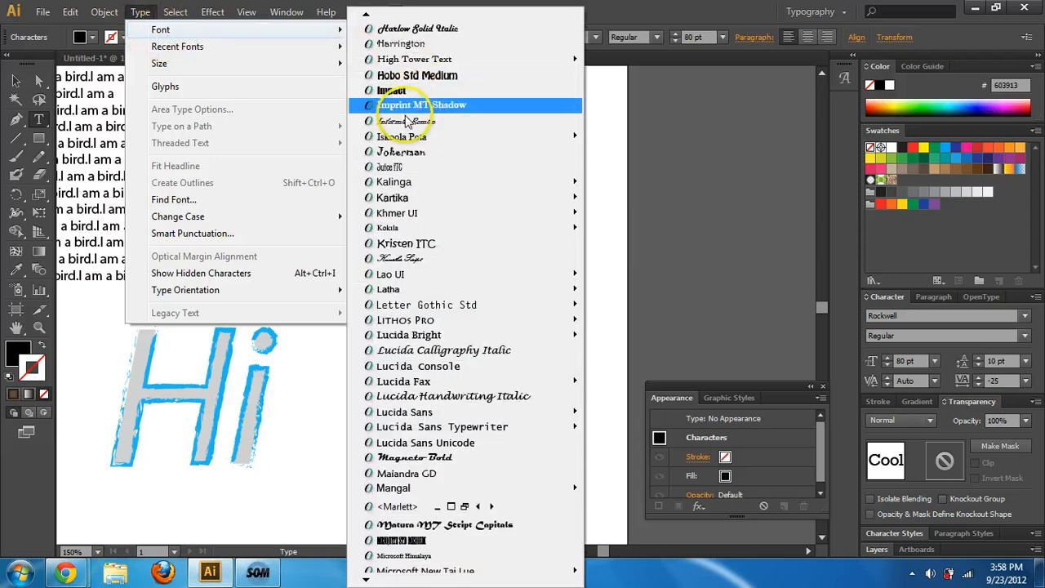
pyautogui.click(418, 77)
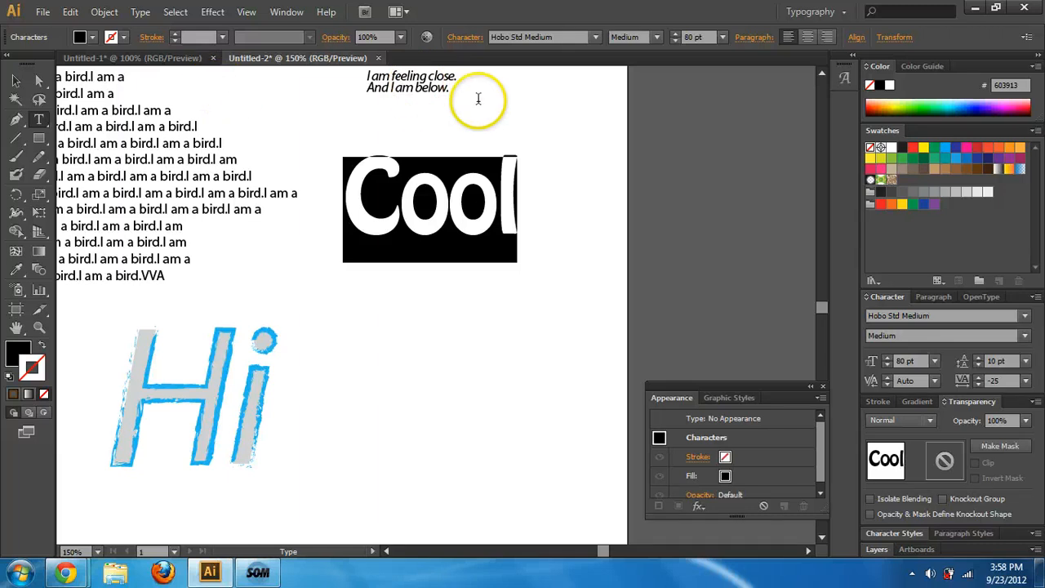
pyautogui.click(18, 79)
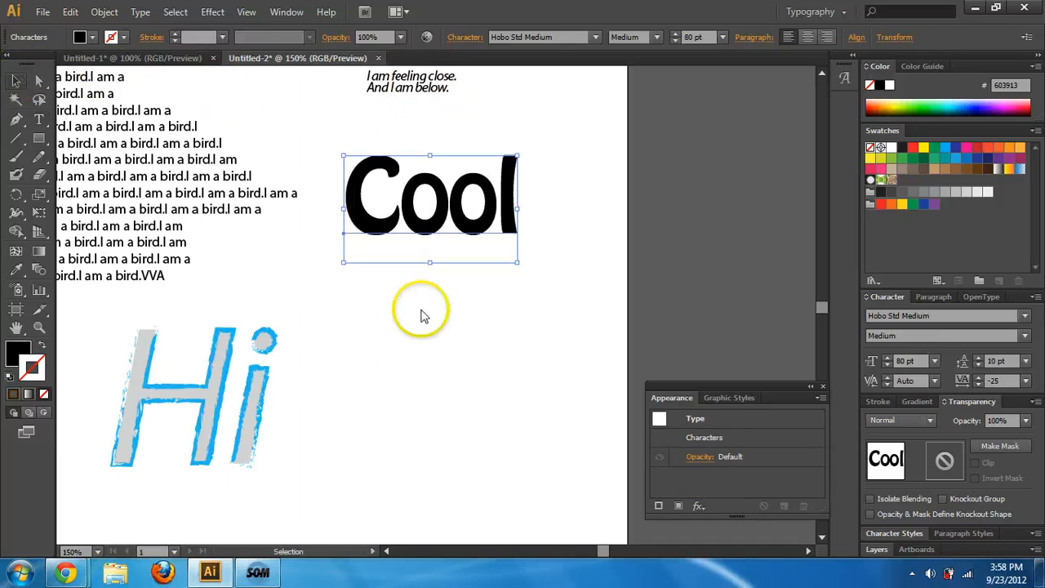
# Move the word "Cool" slightly right and down on the empty area above "Hi".
pyautogui.click(483, 346)
pyautogui.click(470, 226)
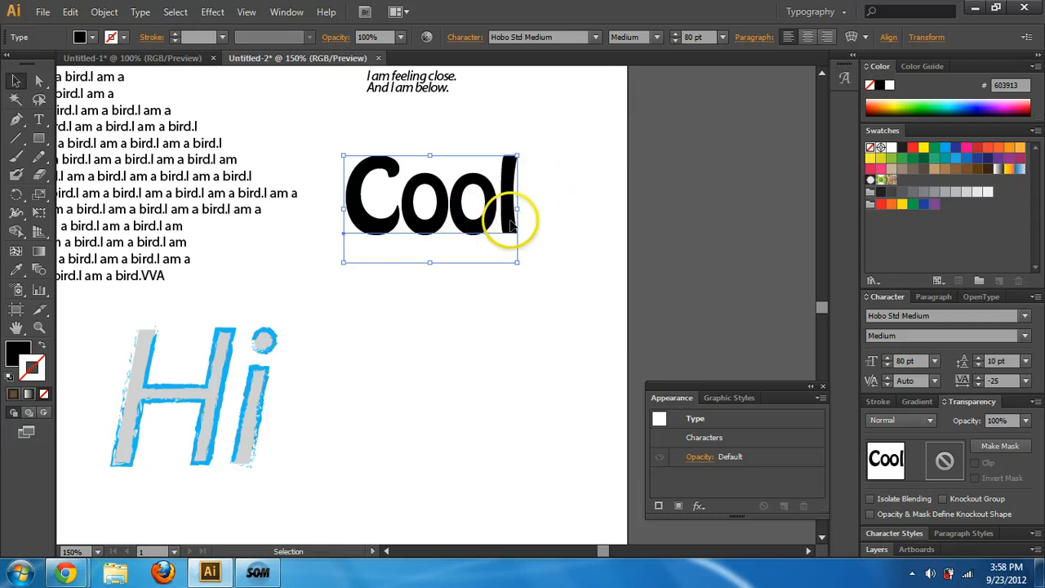
pyautogui.moveTo(510, 219); pyautogui.dragTo(529, 224)
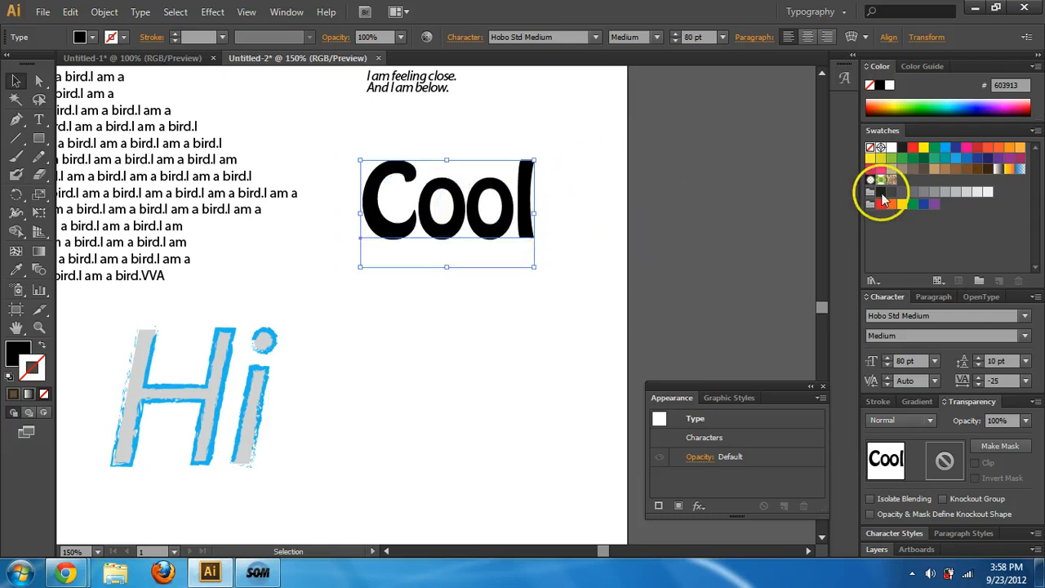
# Apply the White, Black gradient swatch to the stroke of the "Cool" text, and swap its fill and stroke.
pyautogui.click(999, 170)
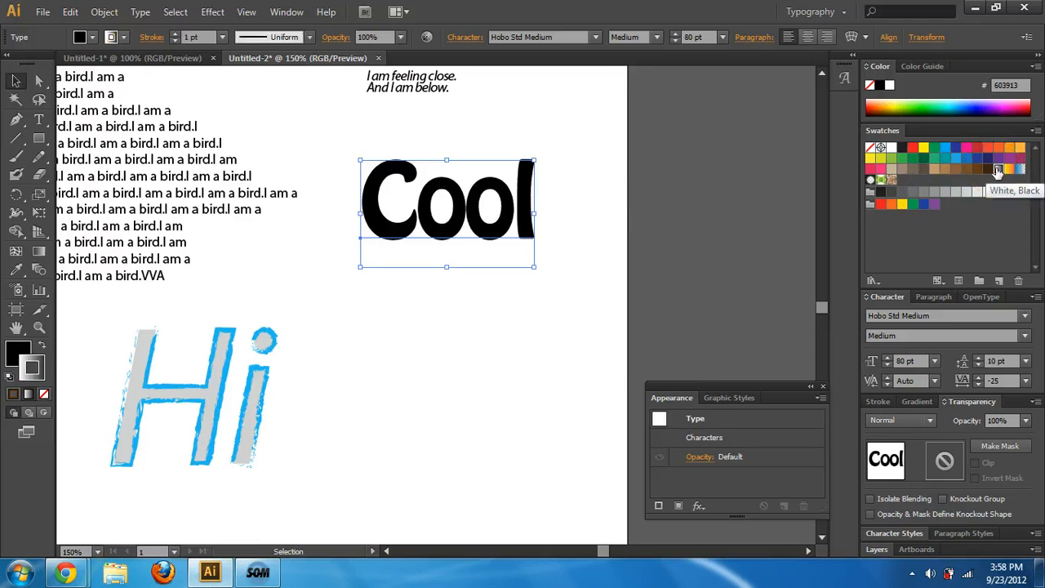
pyautogui.click(44, 344)
pyautogui.click(31, 368)
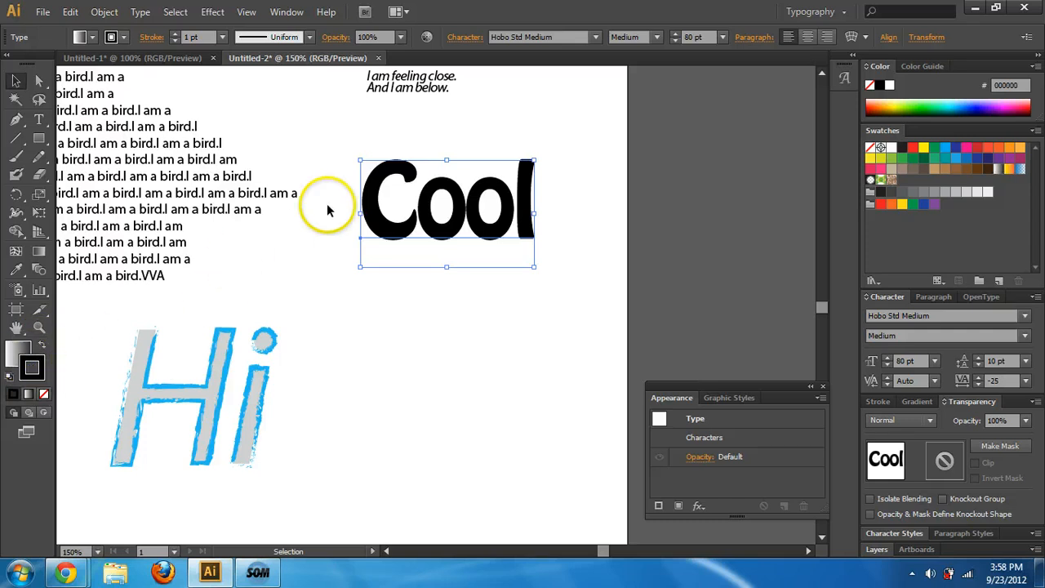
# Convert the "Cool" text to outlines.
pyautogui.rightClick(378, 220)
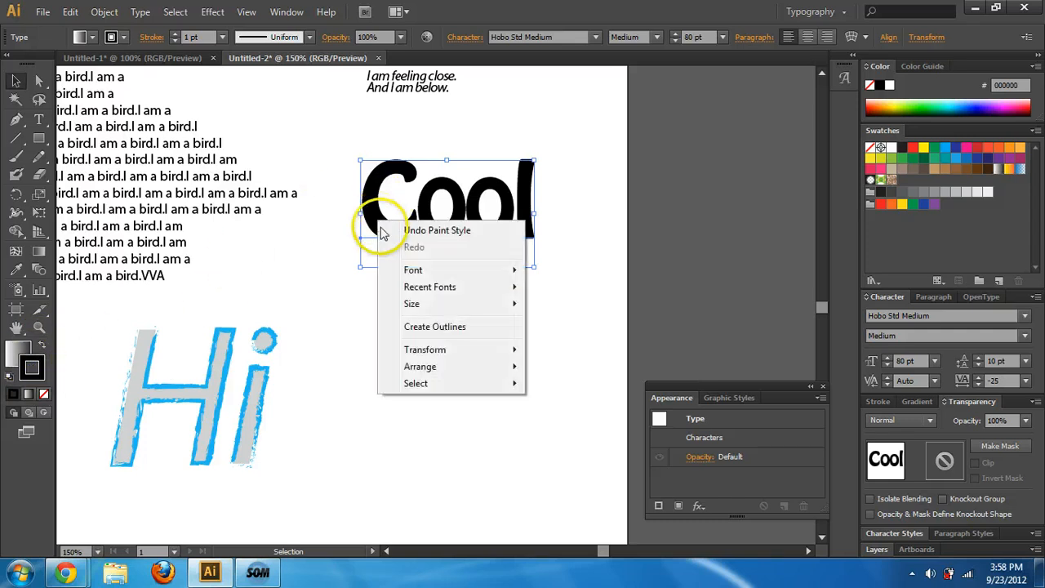
pyautogui.click(436, 328)
pyautogui.click(438, 327)
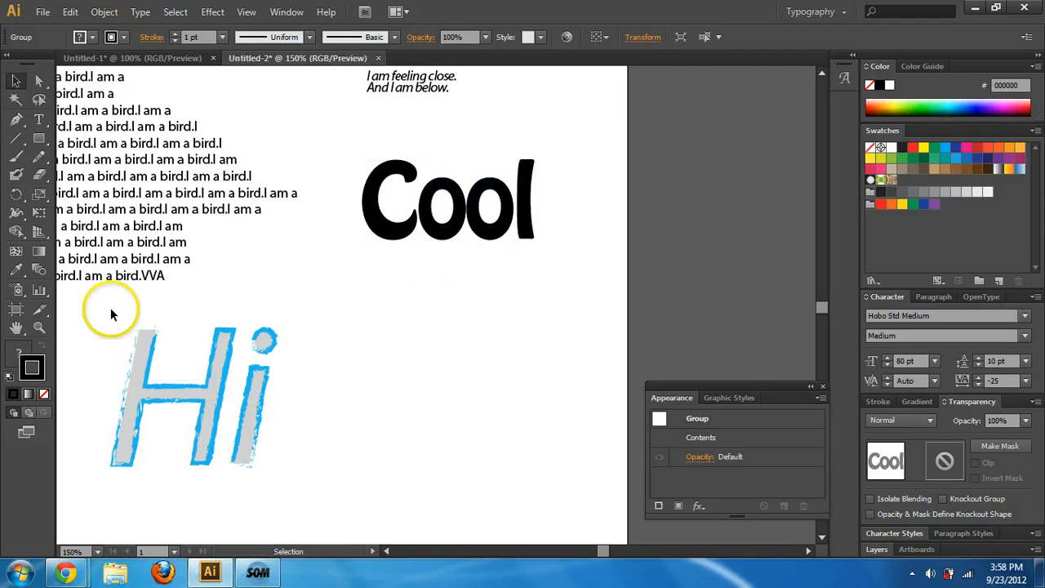
# Apply the White, Black gradient swatch to the stroke of the outlined "Cool" group, and try to ungroup its letters.
pyautogui.click(109, 36)
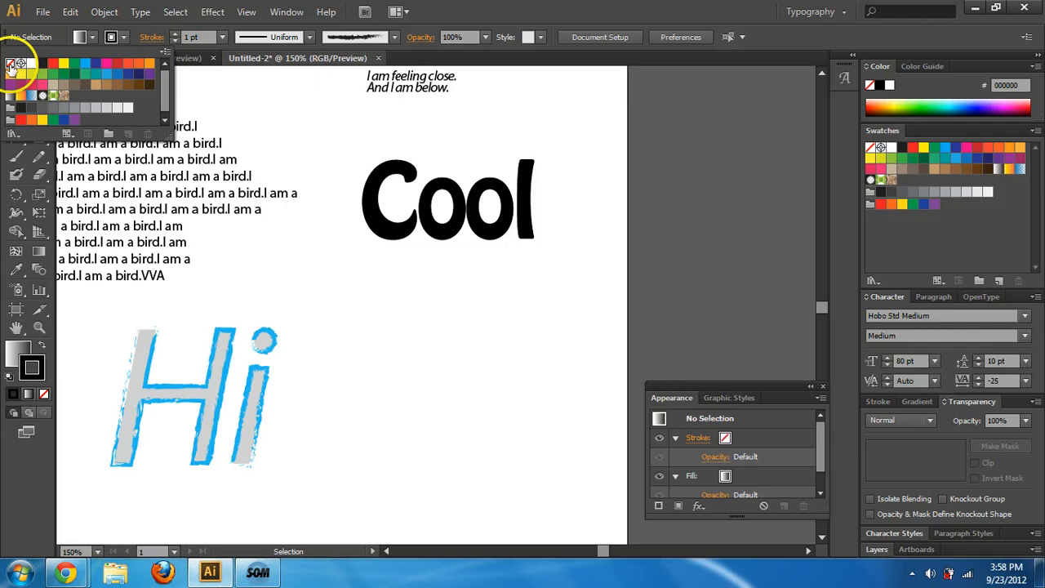
pyautogui.click(11, 66)
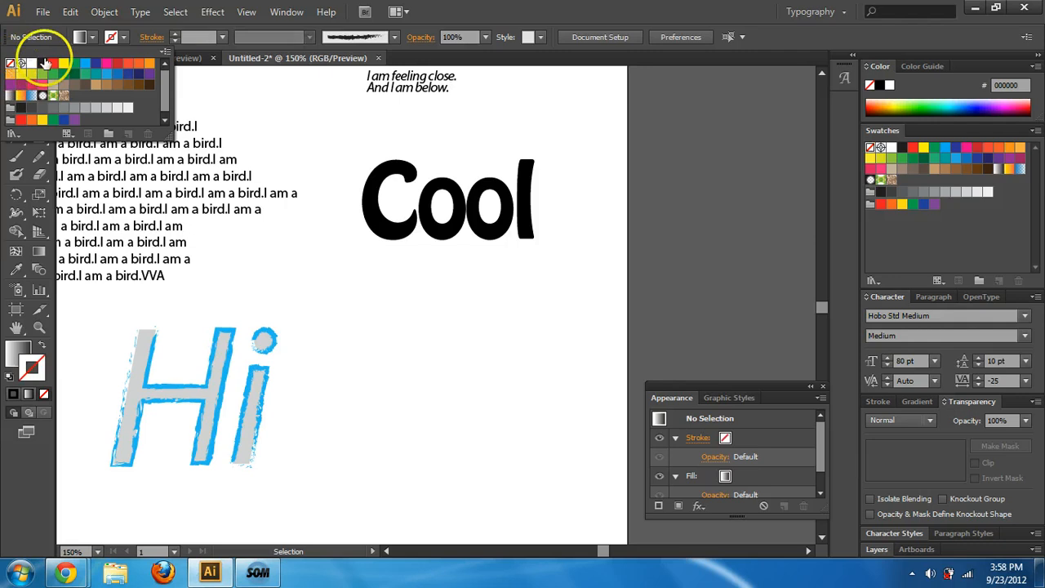
pyautogui.click(377, 200)
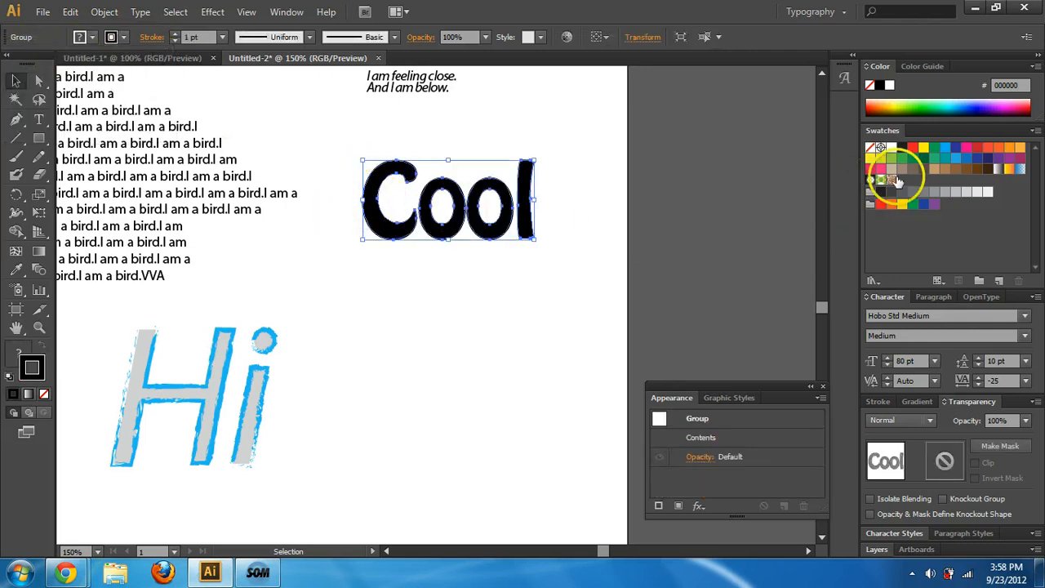
pyautogui.click(998, 169)
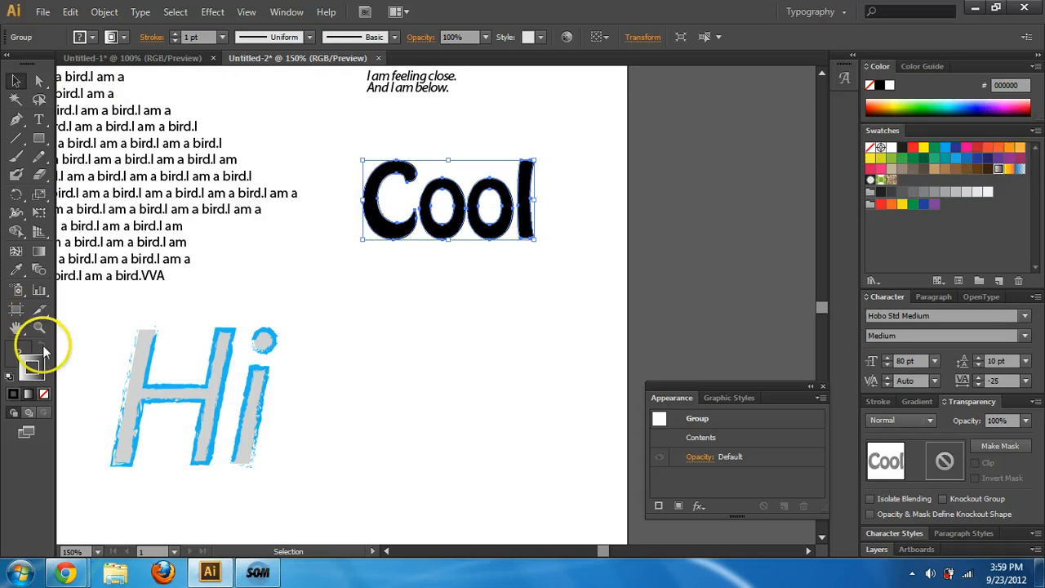
pyautogui.rightClick(458, 239)
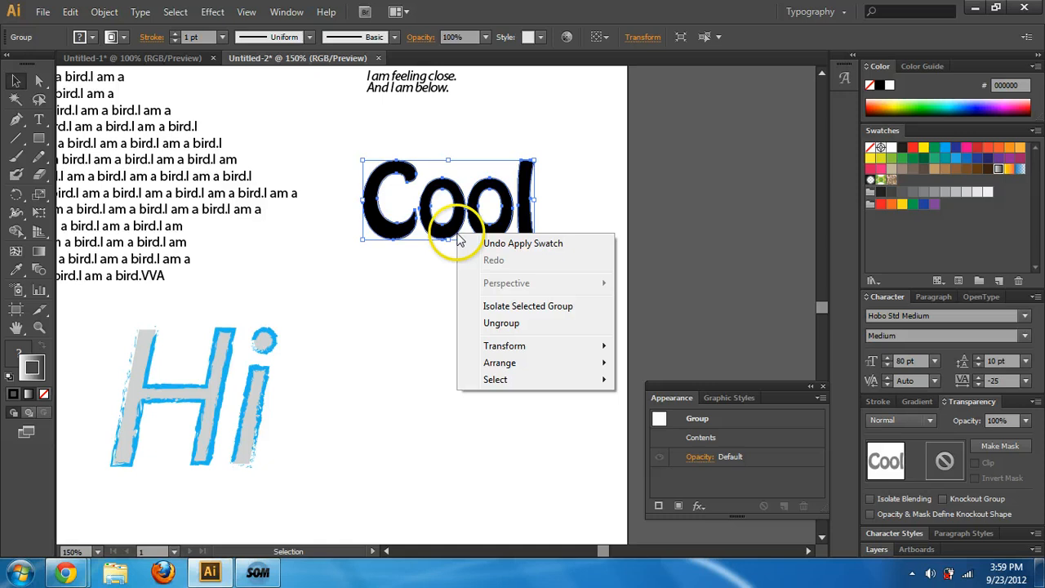
pyautogui.click(527, 324)
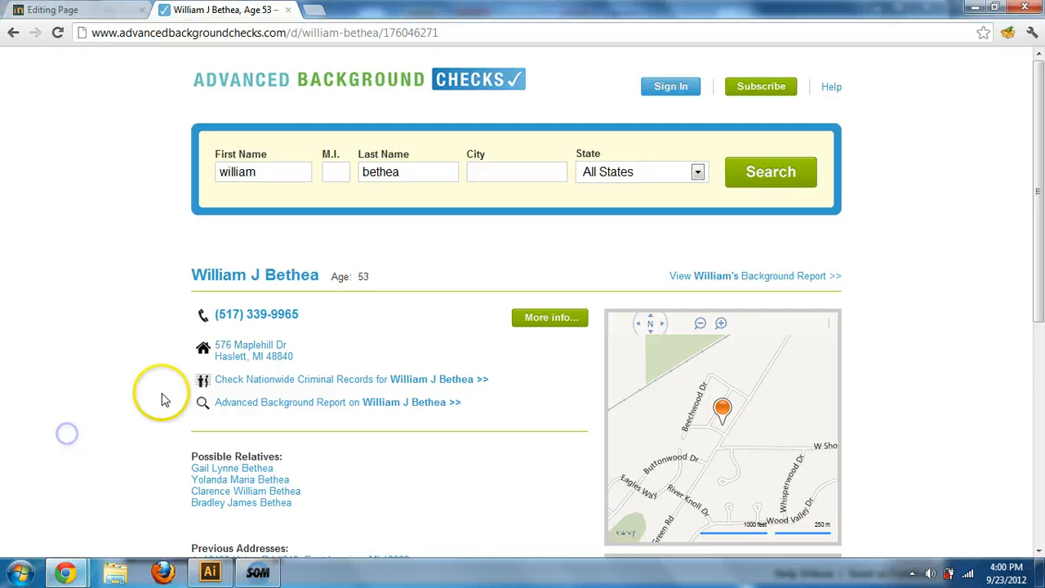
# Switch back to Illustrator, swap the fill and stroke of the outlined "Cool" group, and set its stroke to None.
pyautogui.click(210, 572)
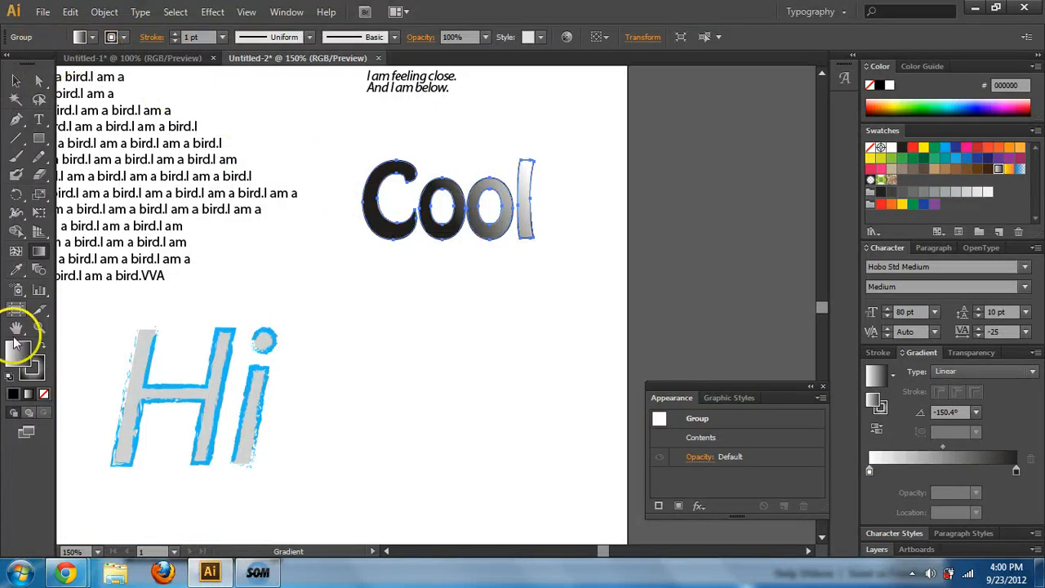
pyautogui.click(43, 347)
pyautogui.click(38, 364)
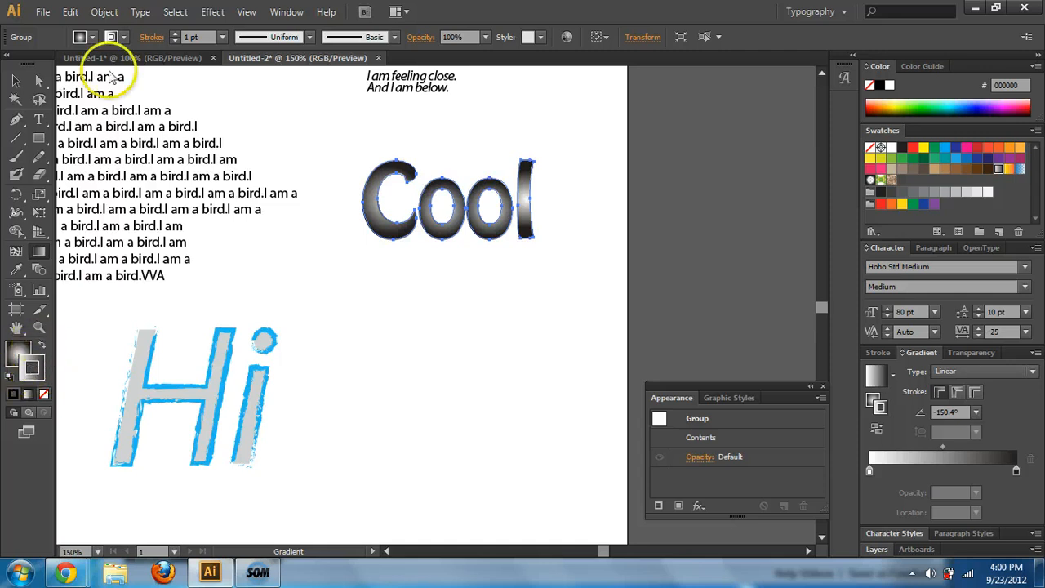
pyautogui.click(92, 38)
pyautogui.click(10, 64)
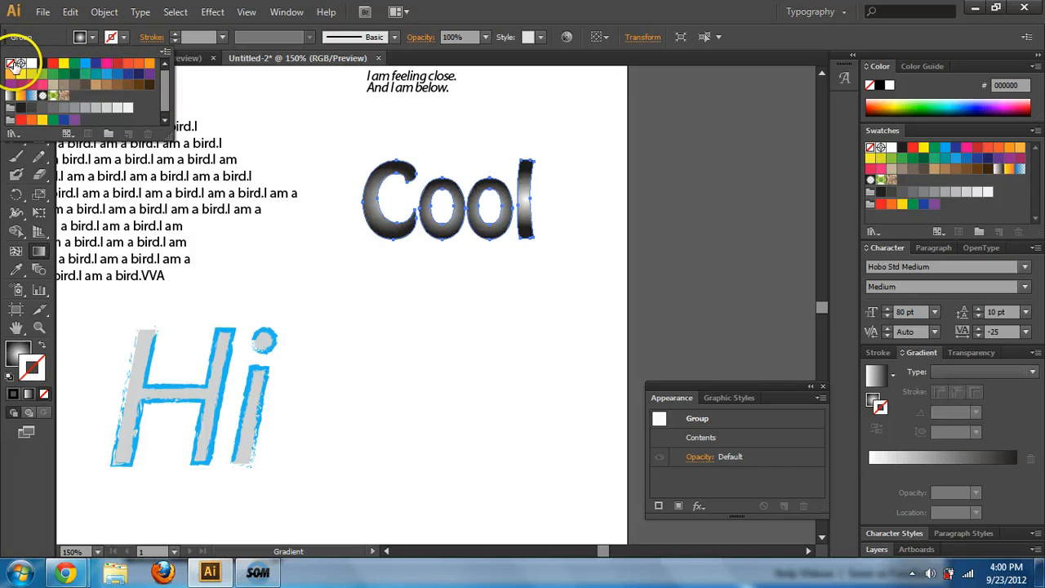
# Draw the radial fill gradient diagonally across the whole "Cool" group, from above the "l" toward the "C".
pyautogui.click(477, 148)
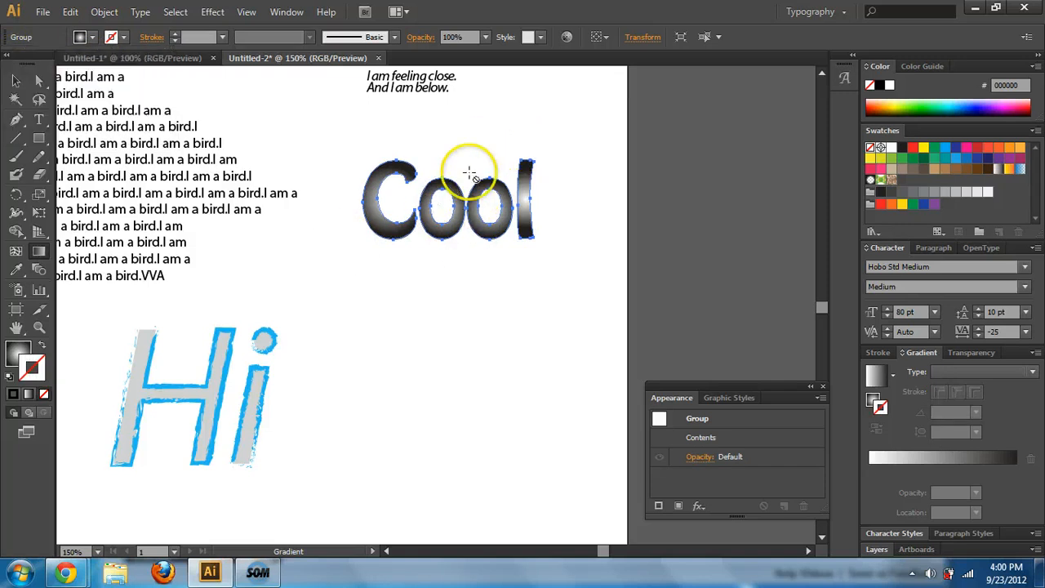
pyautogui.click(18, 353)
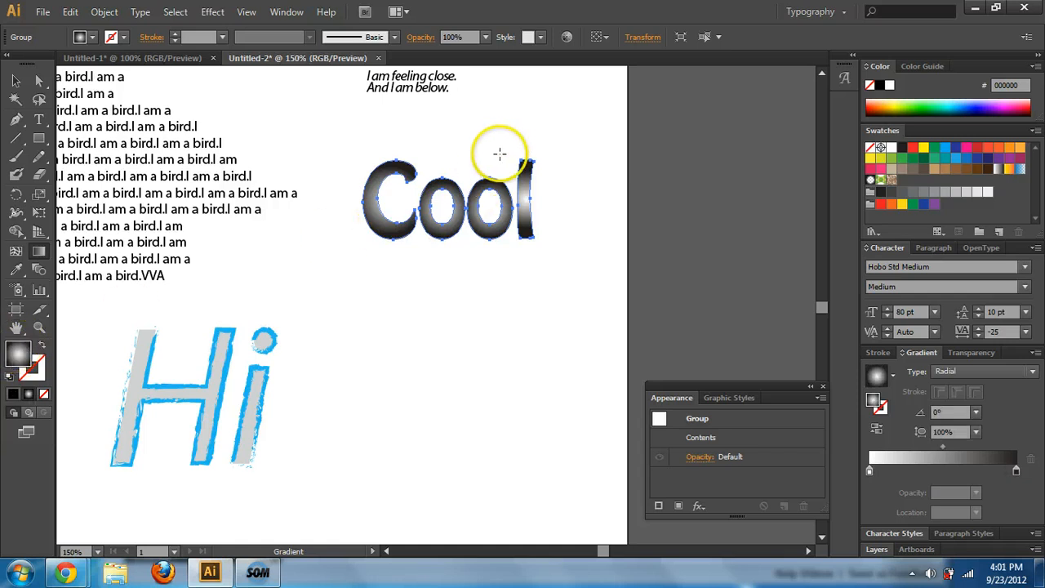
pyautogui.moveTo(504, 153); pyautogui.dragTo(420, 227)
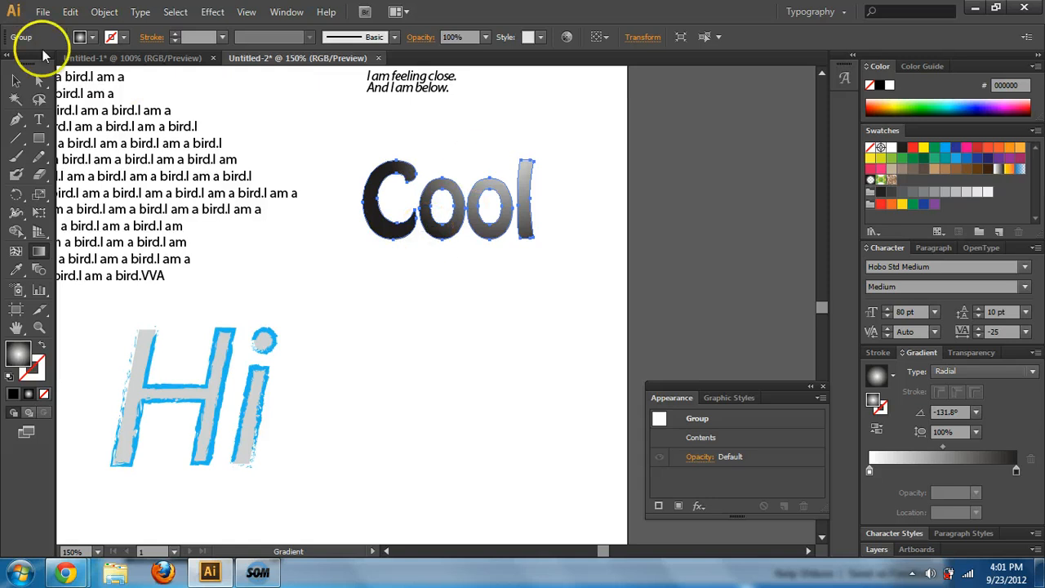
pyautogui.click(15, 81)
pyautogui.click(508, 340)
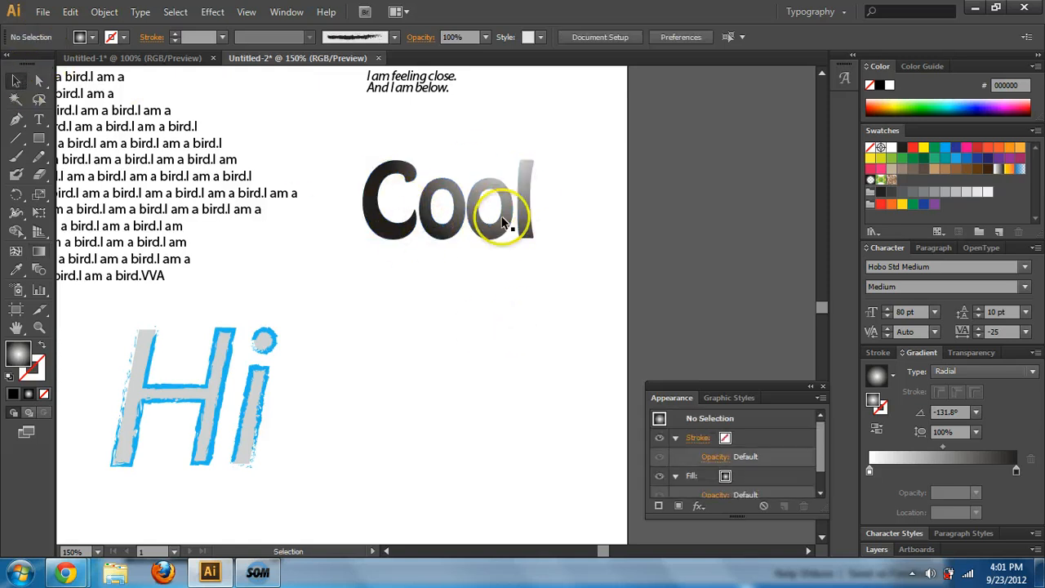
# Ungroup the outlined "Cool" letters.
pyautogui.click(455, 214)
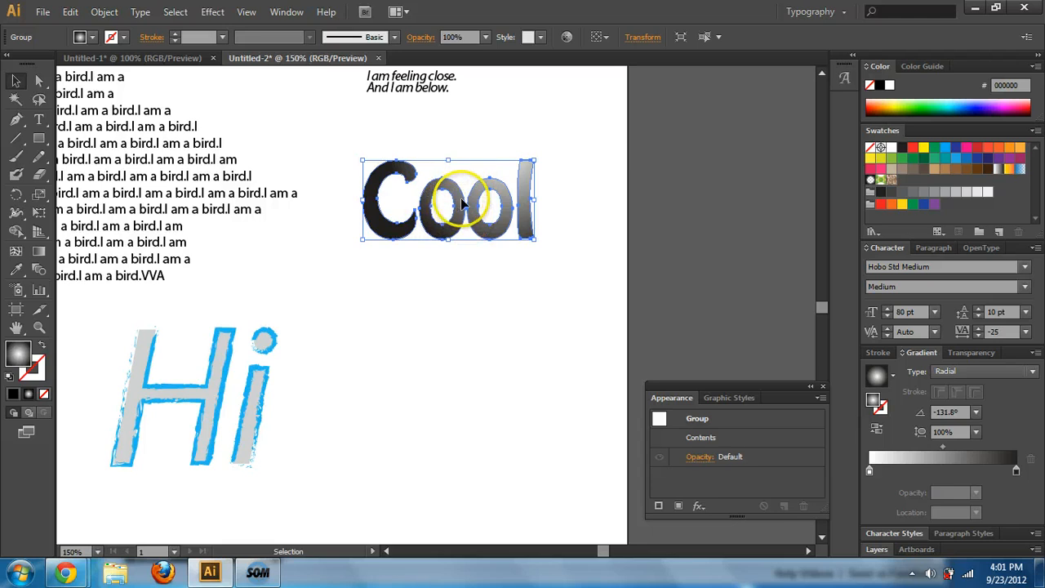
pyautogui.rightClick(460, 198)
pyautogui.click(496, 289)
pyautogui.click(478, 300)
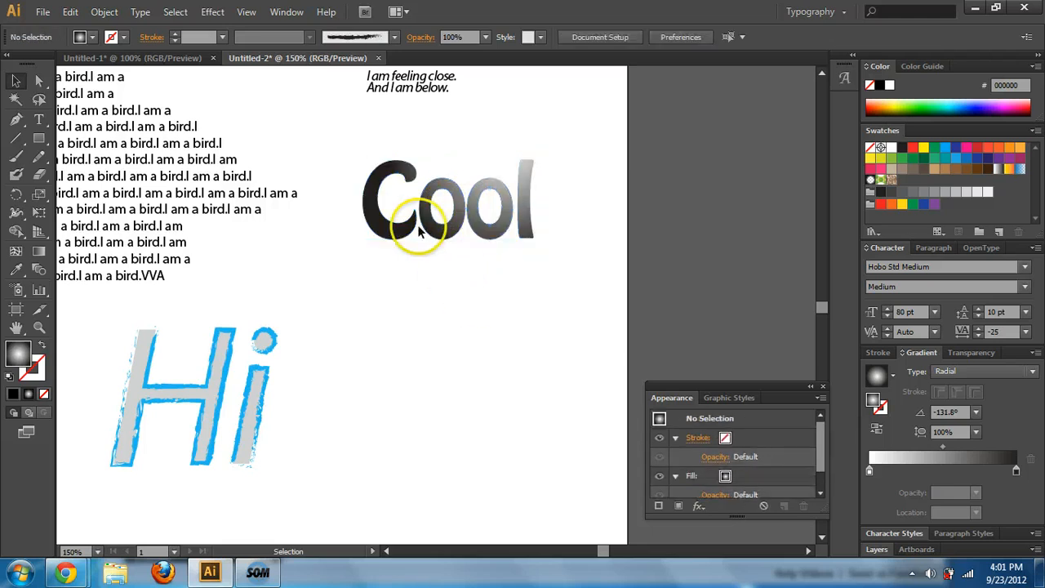
# Redraw the radial gradient diagonally on the letter "C" alone, from its upper tip toward its centre.
pyautogui.click(372, 187)
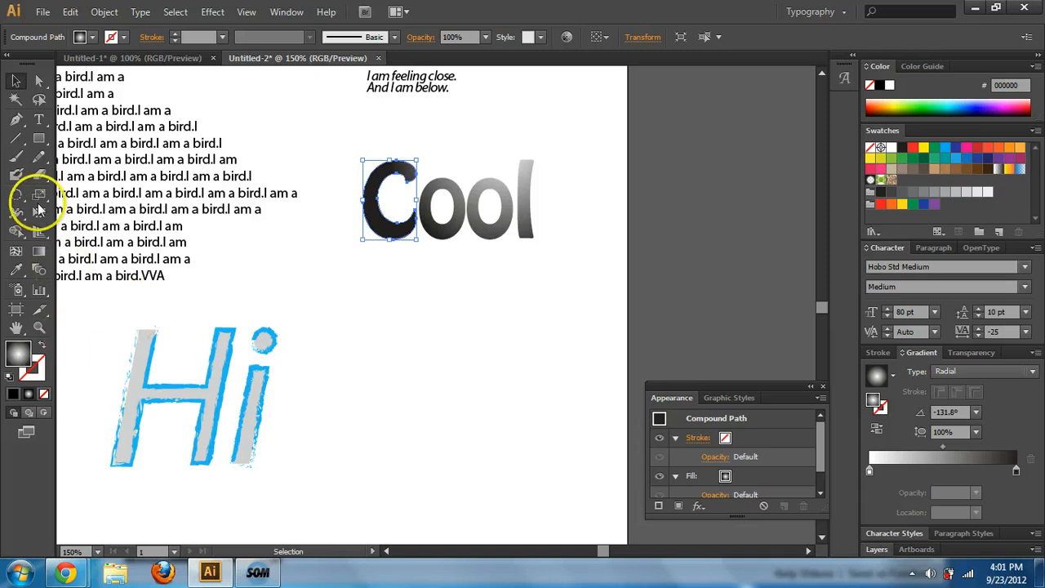
pyautogui.click(38, 250)
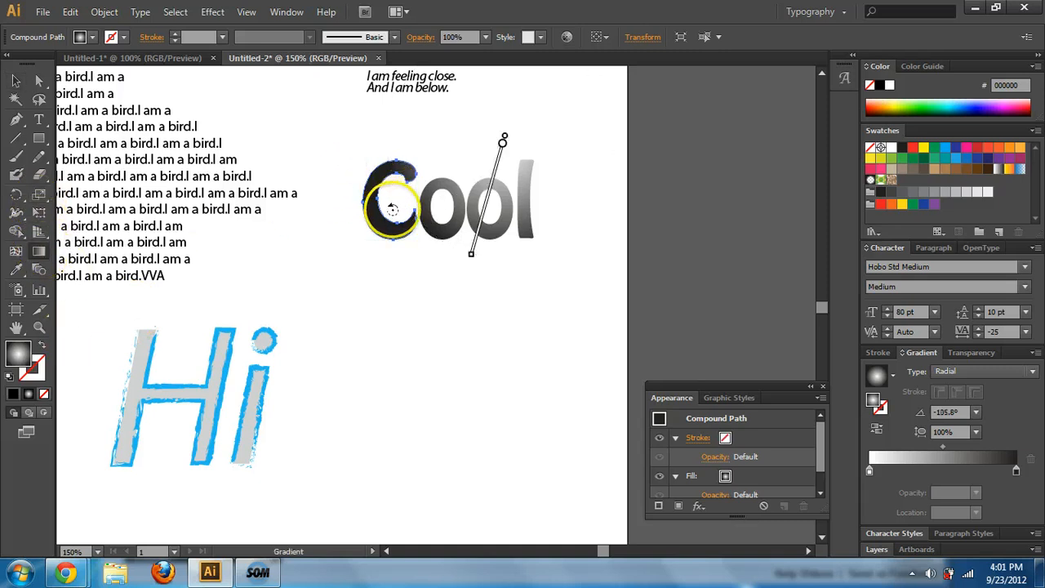
pyautogui.moveTo(422, 159)
pyautogui.mouseDown()
pyautogui.moveTo(381, 163)
pyautogui.moveTo(388, 199)
pyautogui.mouseUp()
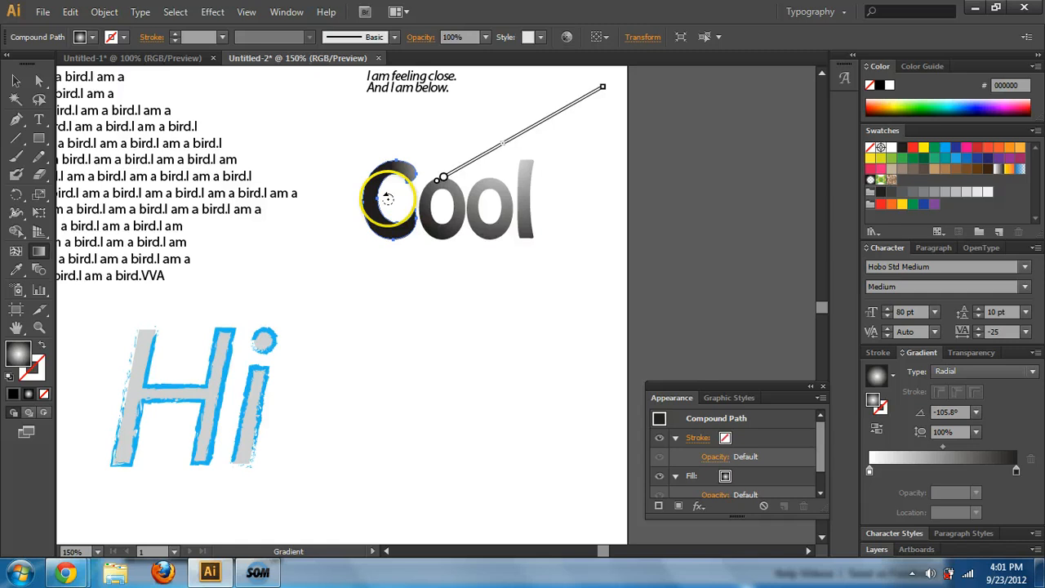
pyautogui.click(18, 79)
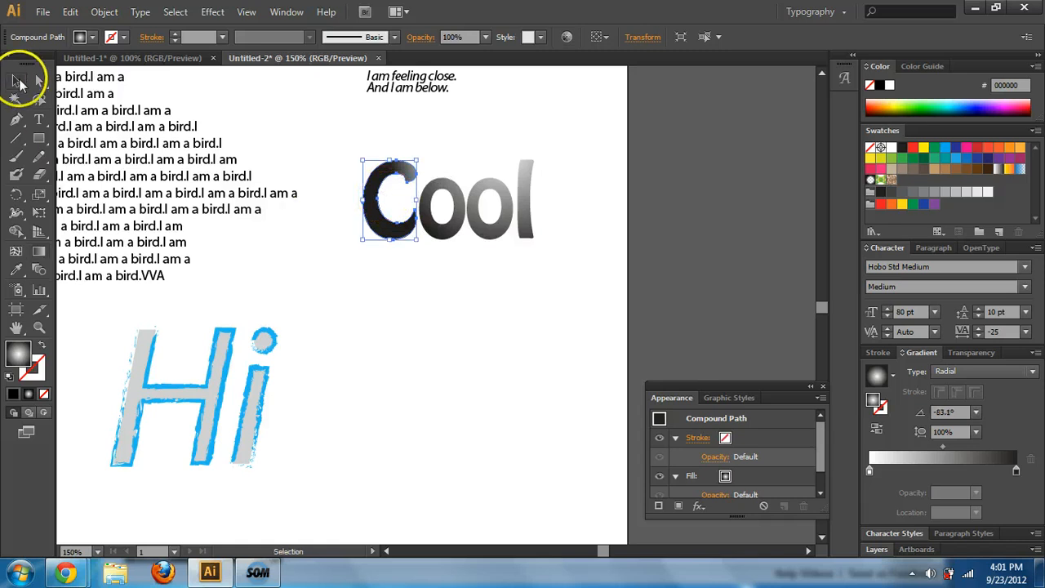
pyautogui.click(400, 308)
pyautogui.click(459, 292)
pyautogui.click(458, 283)
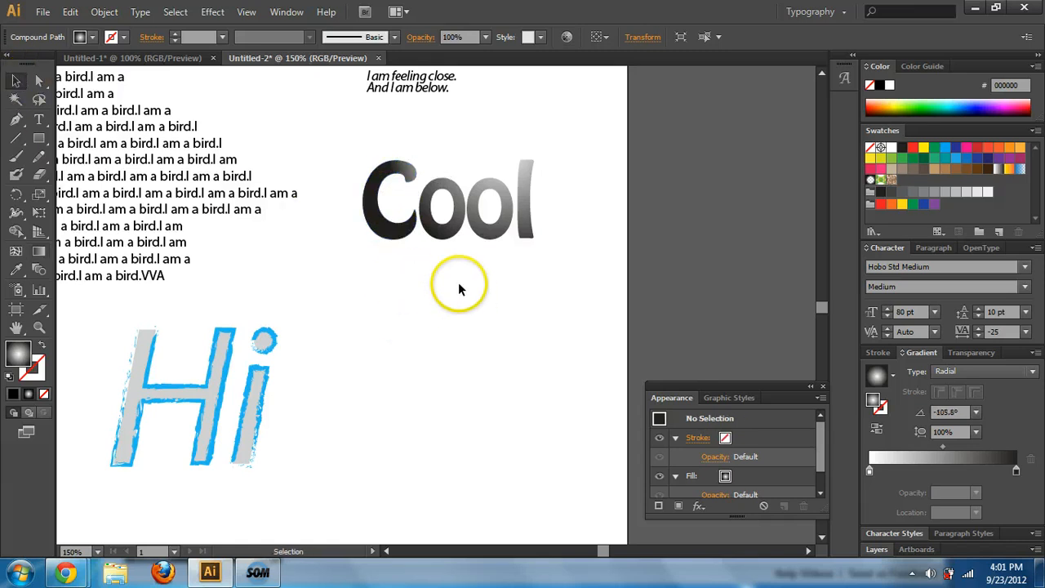
# Release the compound paths of all four "Cool" letters.
pyautogui.click(376, 191)
pyautogui.moveTo(548, 223); pyautogui.dragTo(373, 175)
pyautogui.rightClick(380, 181)
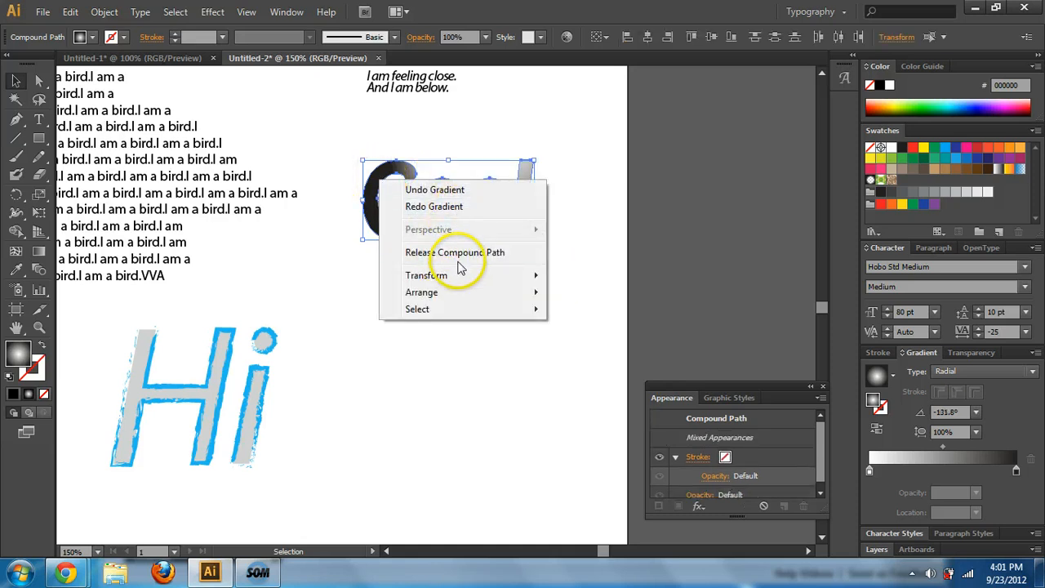
pyautogui.click(482, 253)
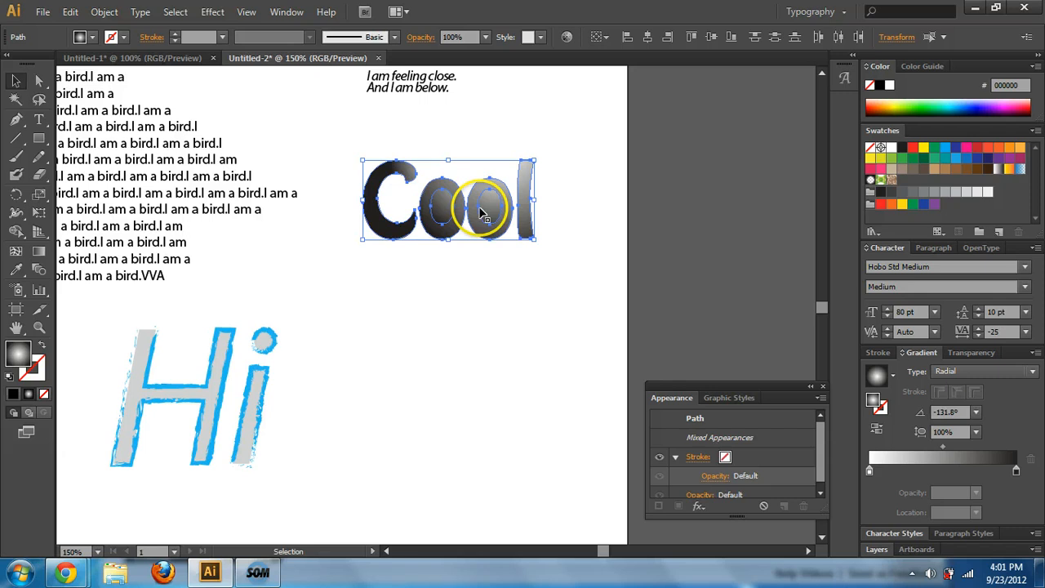
pyautogui.rightClick(482, 211)
pyautogui.click(494, 209)
pyautogui.click(556, 173)
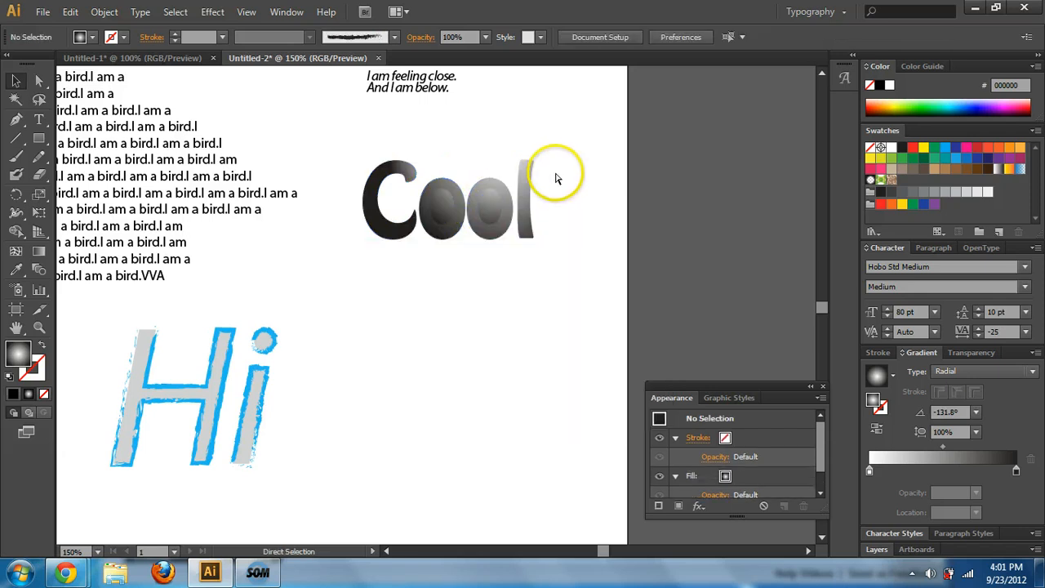
# Undo the compound path release, ungrouping and gradient redraws on "Cool", and reselect the whole group.
pyautogui.hotkey('ctrl', 'z')
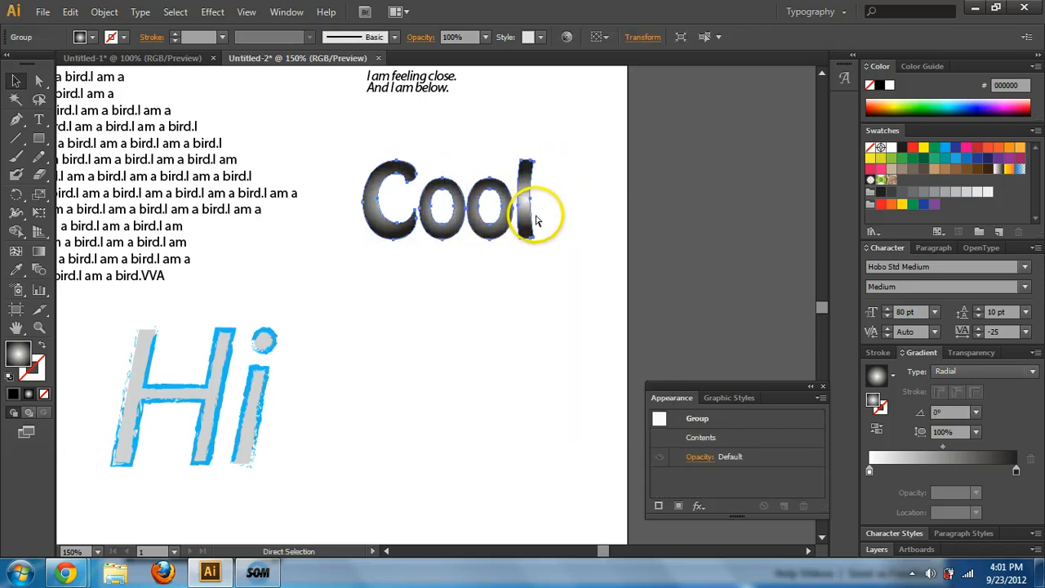
pyautogui.click(528, 269)
pyautogui.press('v')
pyautogui.click(529, 202)
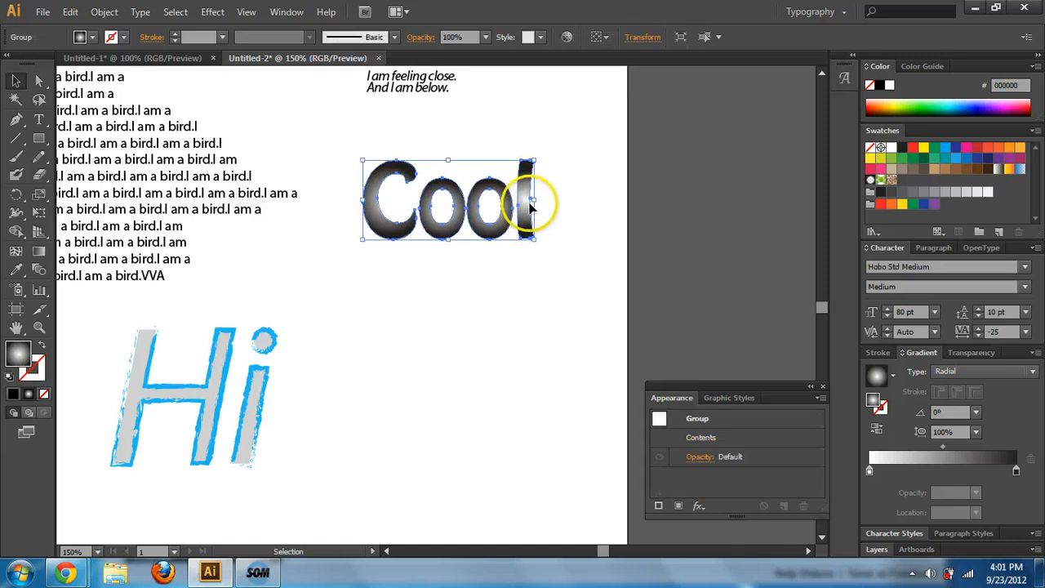
# Change the fill gradient of "Cool" to Linear, and draw it nearly vertically from above the letters down to their base.
pyautogui.click(979, 372)
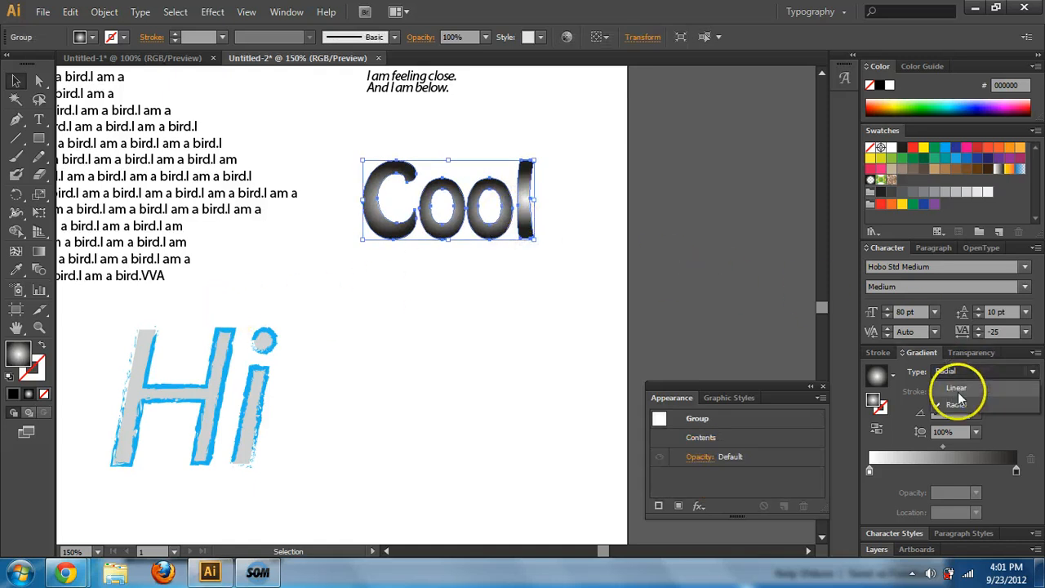
pyautogui.click(958, 388)
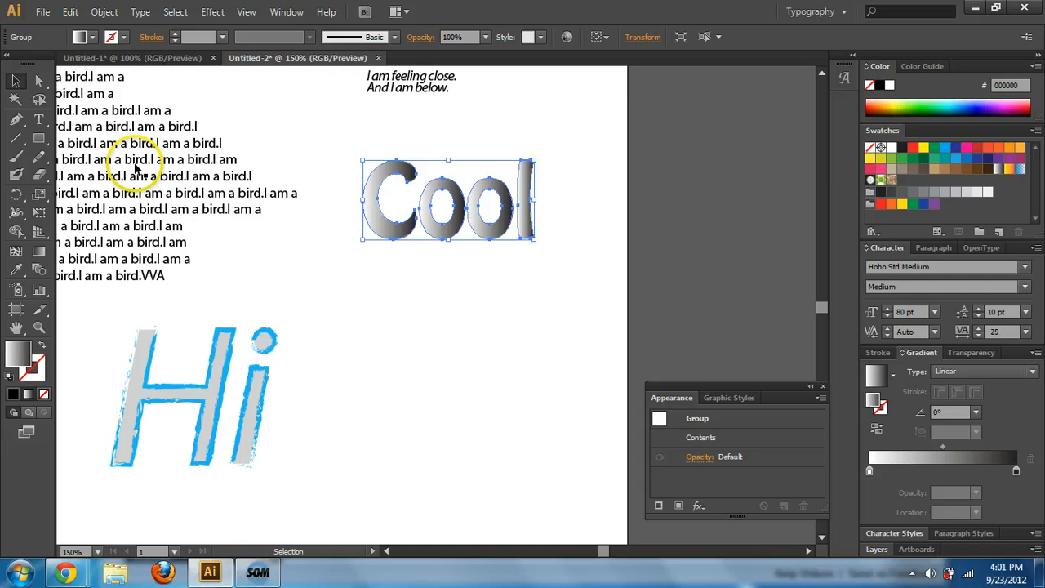
pyautogui.click(40, 253)
pyautogui.moveTo(460, 159); pyautogui.dragTo(458, 252)
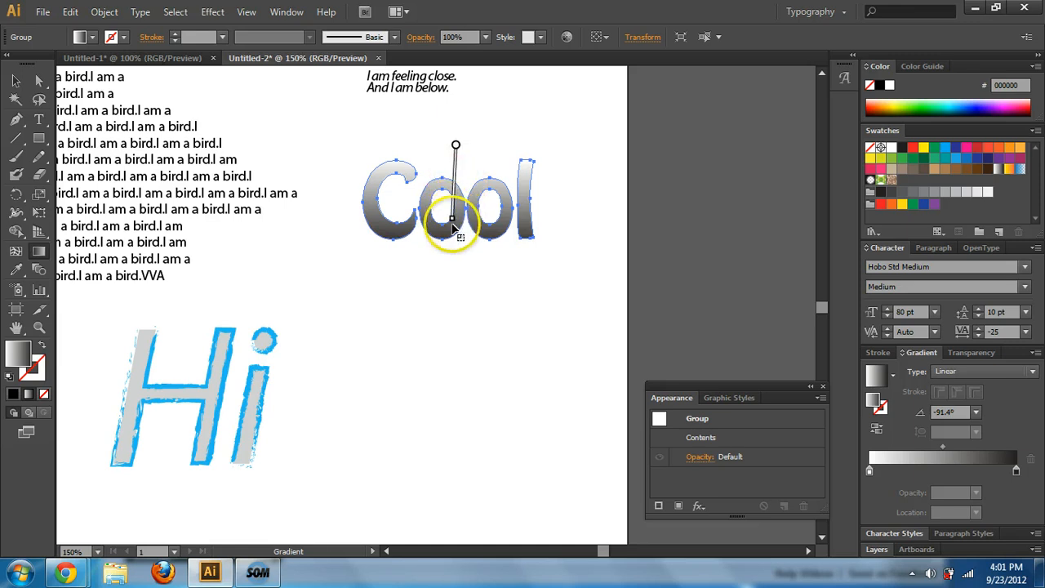
# Add a 1 pt dark grey (6D6E71) stroke to the gradient-filled "Cool" lettering and deselect it.
pyautogui.click(125, 36)
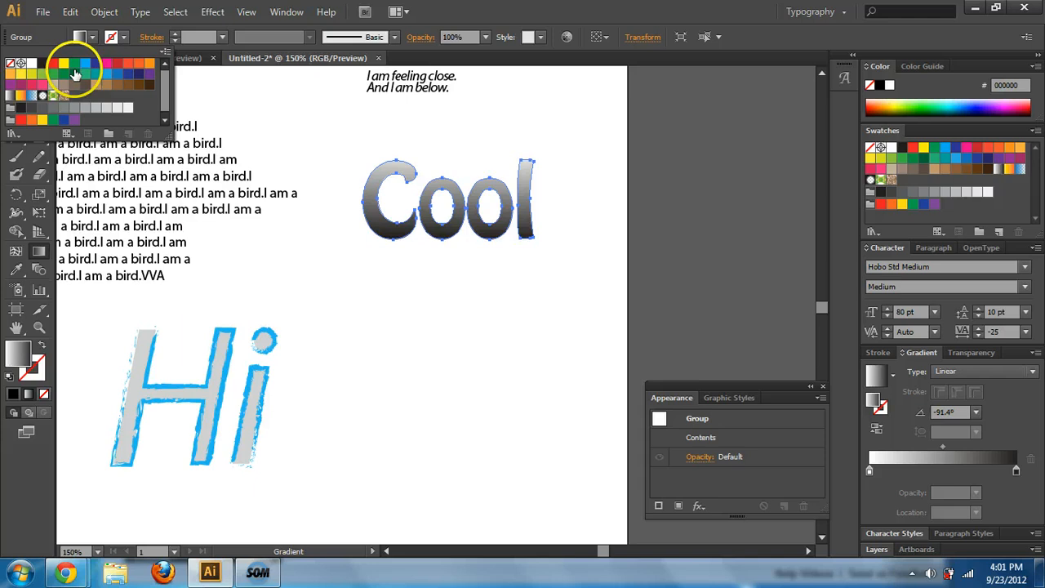
pyautogui.click(54, 108)
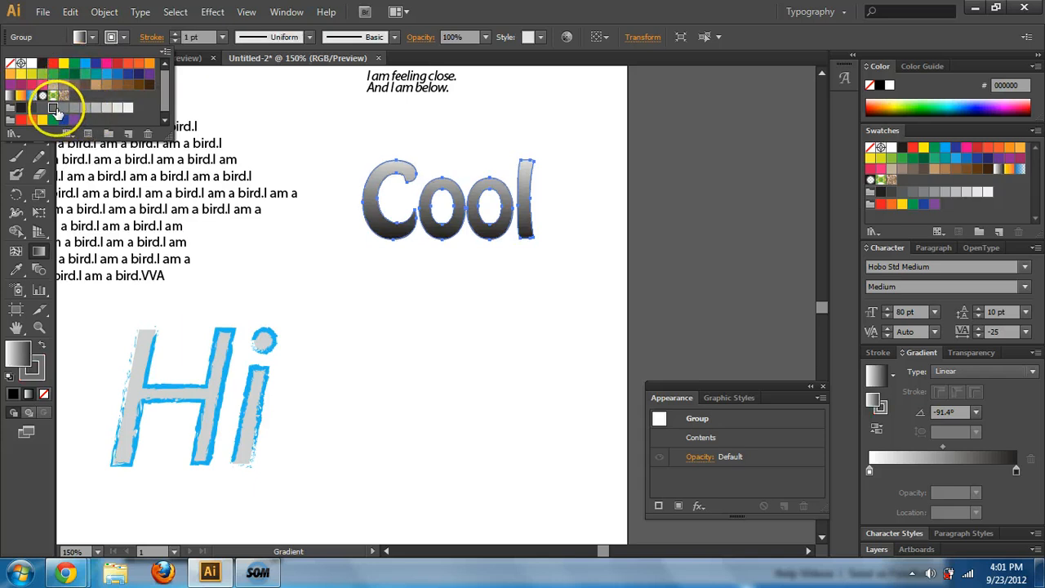
pyautogui.click(16, 80)
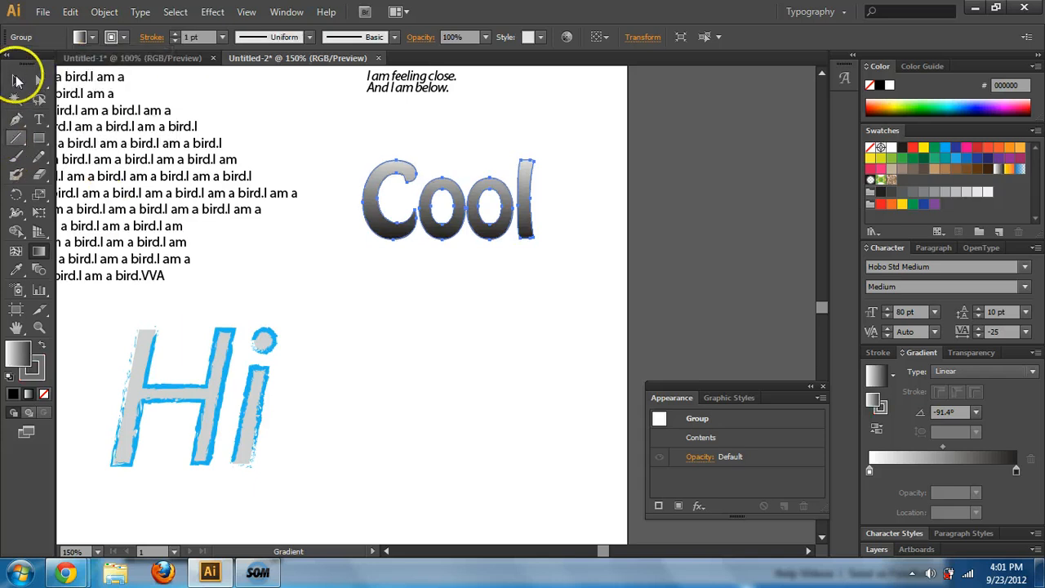
pyautogui.click(338, 289)
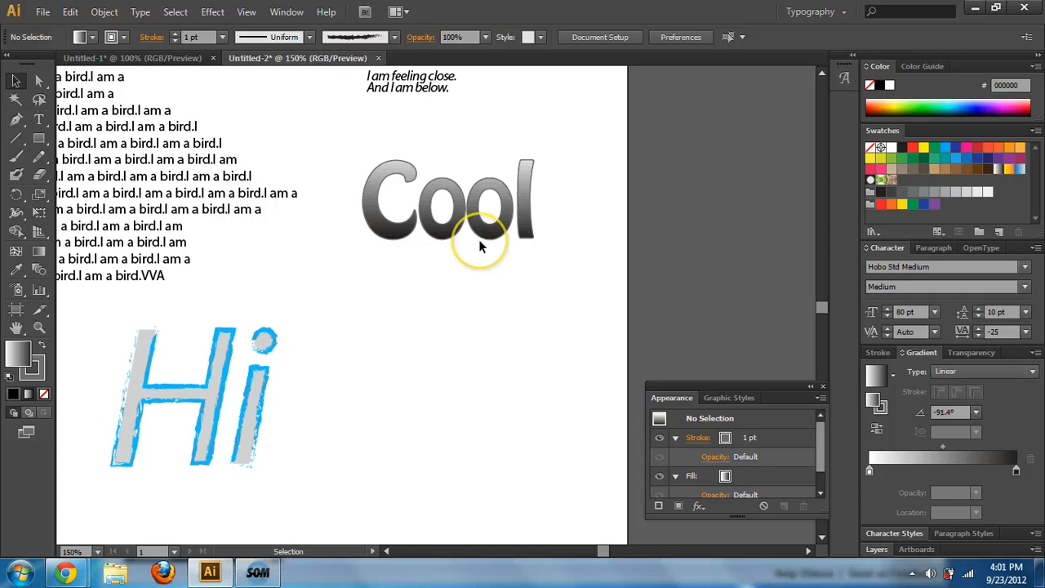
pyautogui.click(417, 227)
pyautogui.click(487, 312)
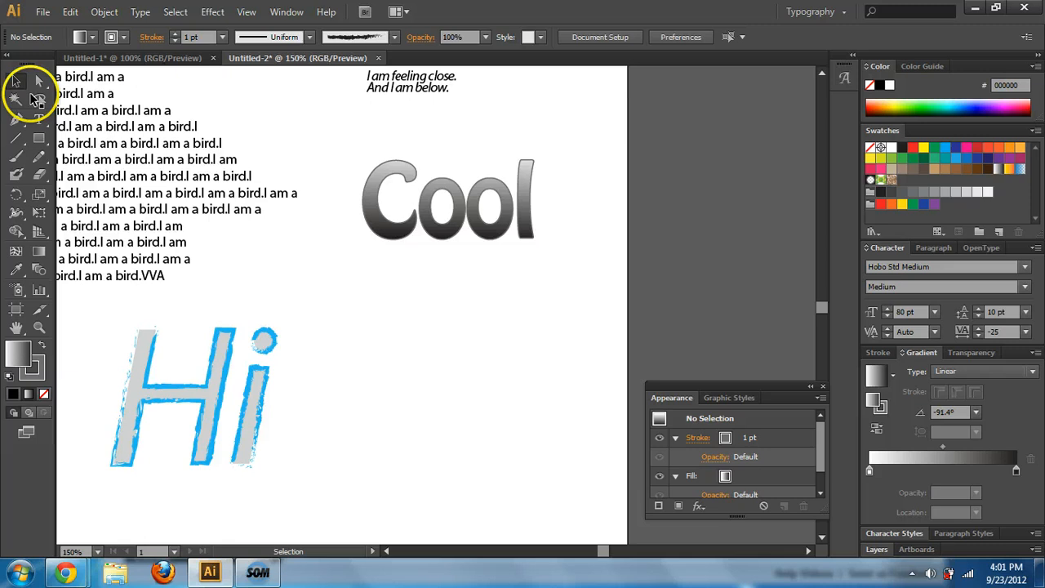
# Draw a closed shape with the Pen tool over the upper part of "ool", with a rounded end beside the "C" and straight edges beyond the "l".
pyautogui.click(16, 120)
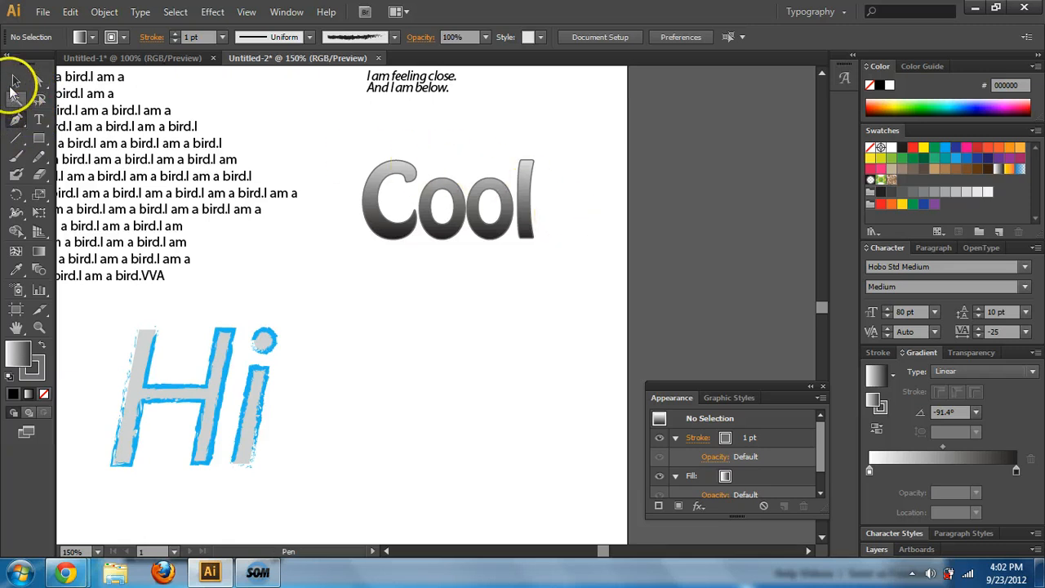
pyautogui.click(555, 209)
pyautogui.moveTo(414, 153); pyautogui.dragTo(408, 97)
pyautogui.click(573, 152)
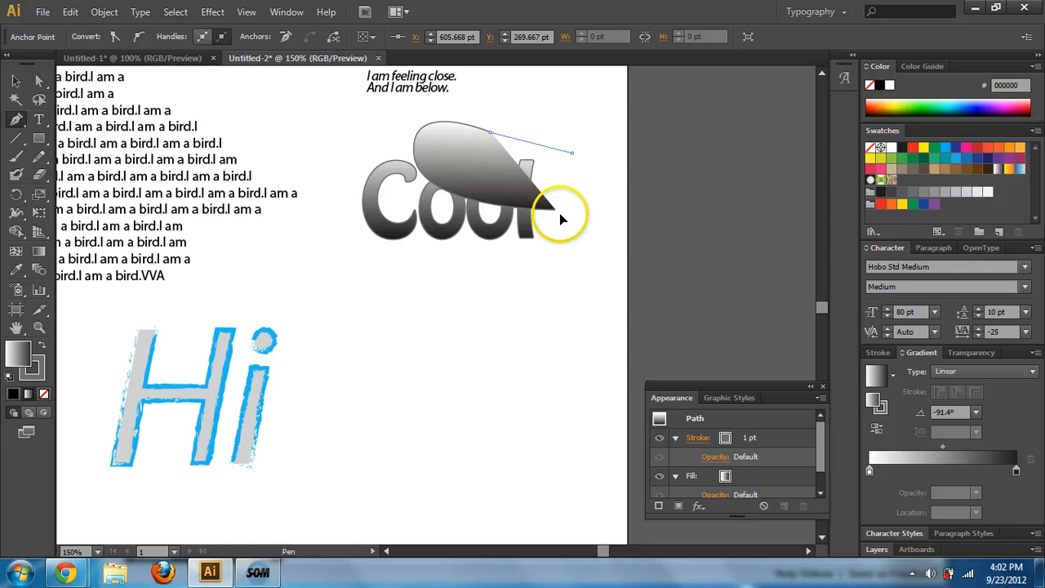
pyautogui.click(554, 211)
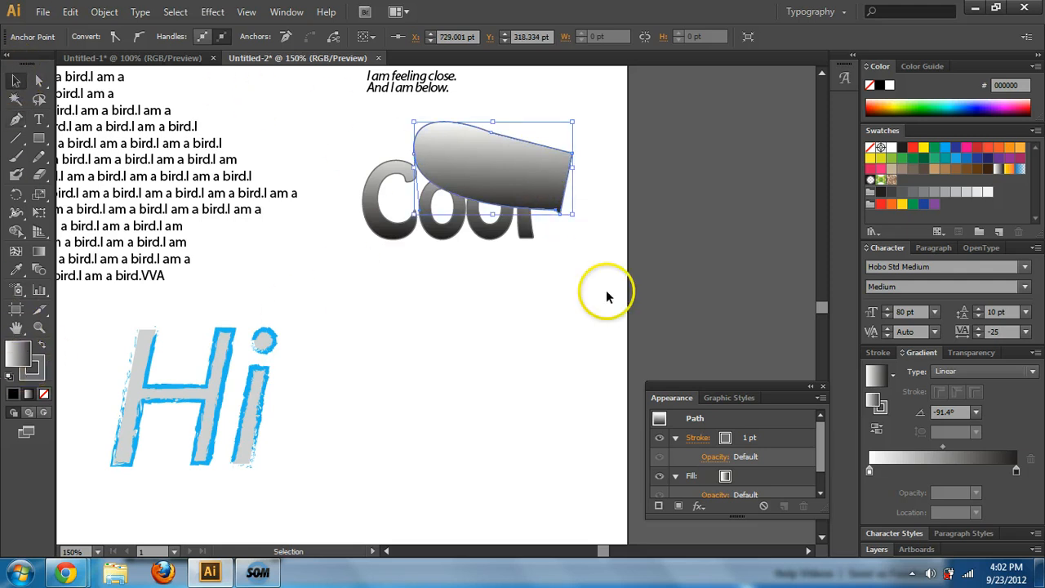
pyautogui.press('v')
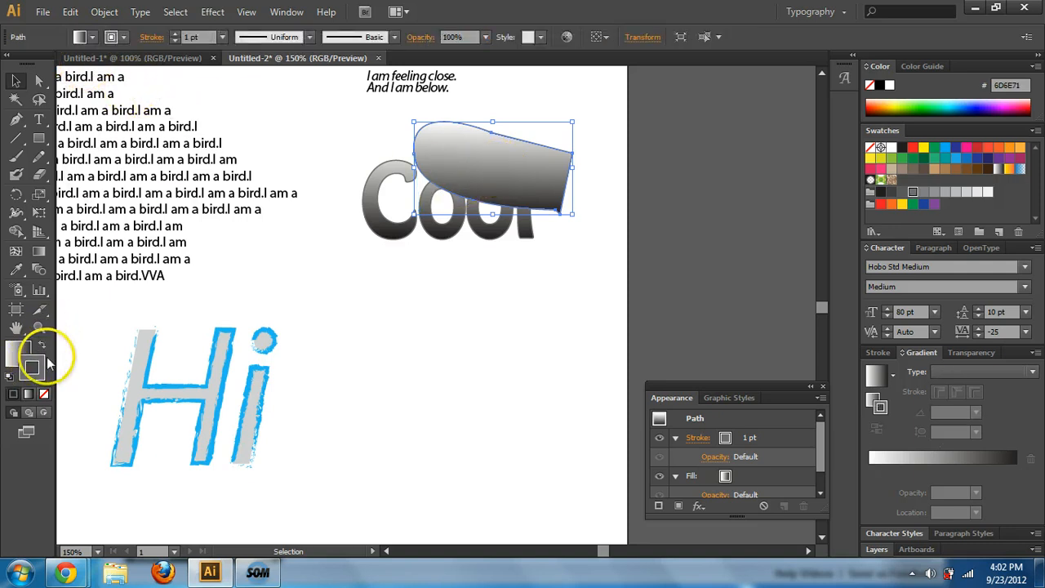
# Remove the stroke from the overlay shape and fill it with light grey F1F2F2.
pyautogui.click(45, 395)
pyautogui.click(45, 394)
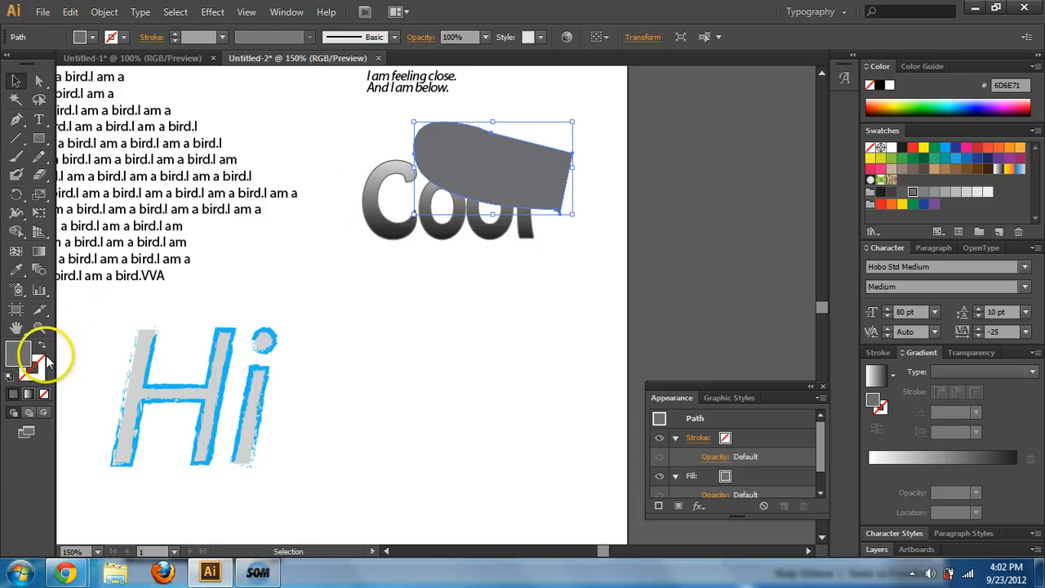
pyautogui.doubleClick(537, 191)
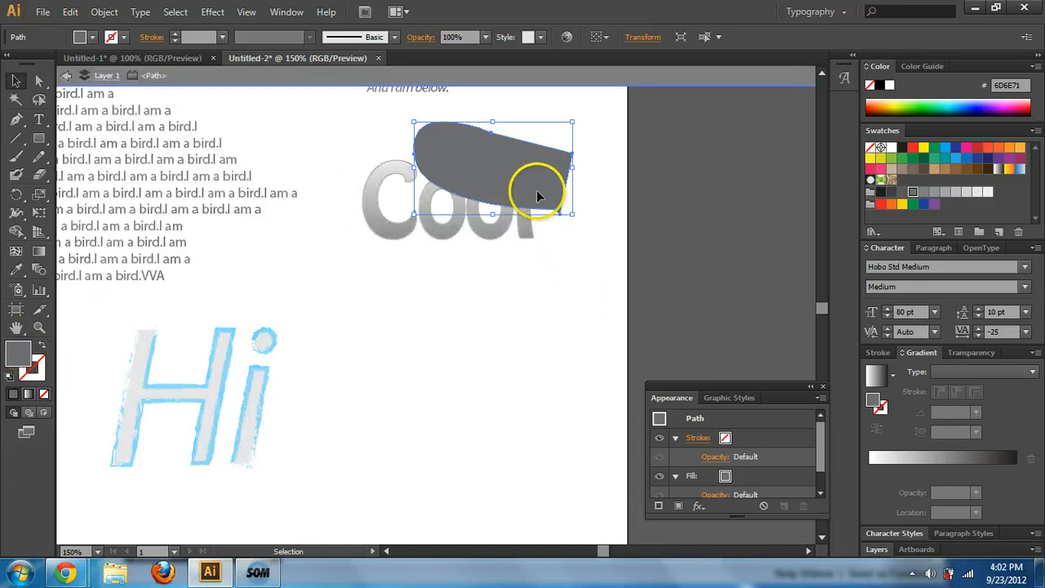
pyautogui.click(527, 268)
pyautogui.click(506, 189)
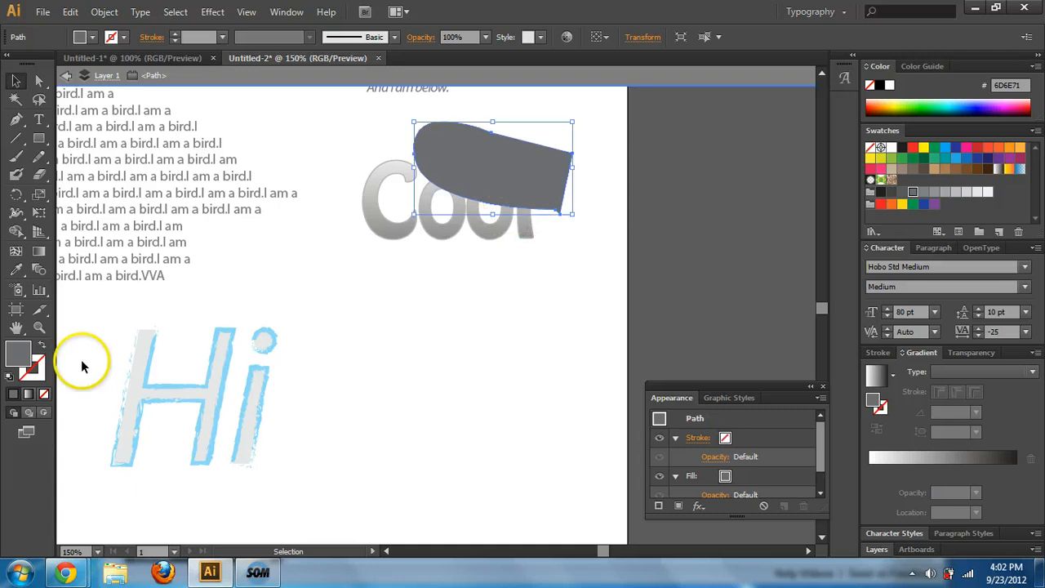
pyautogui.click(989, 192)
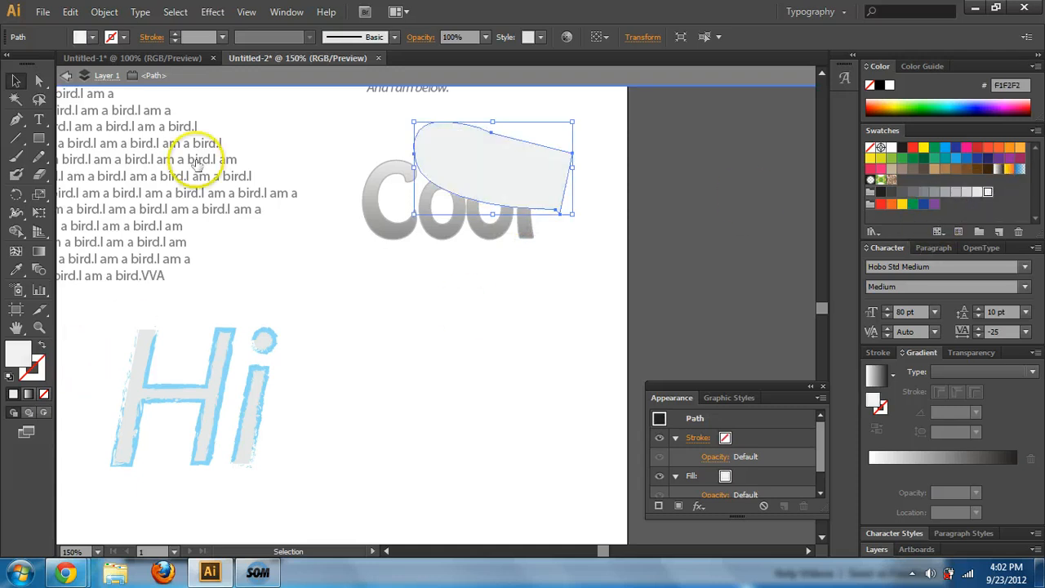
pyautogui.click(522, 358)
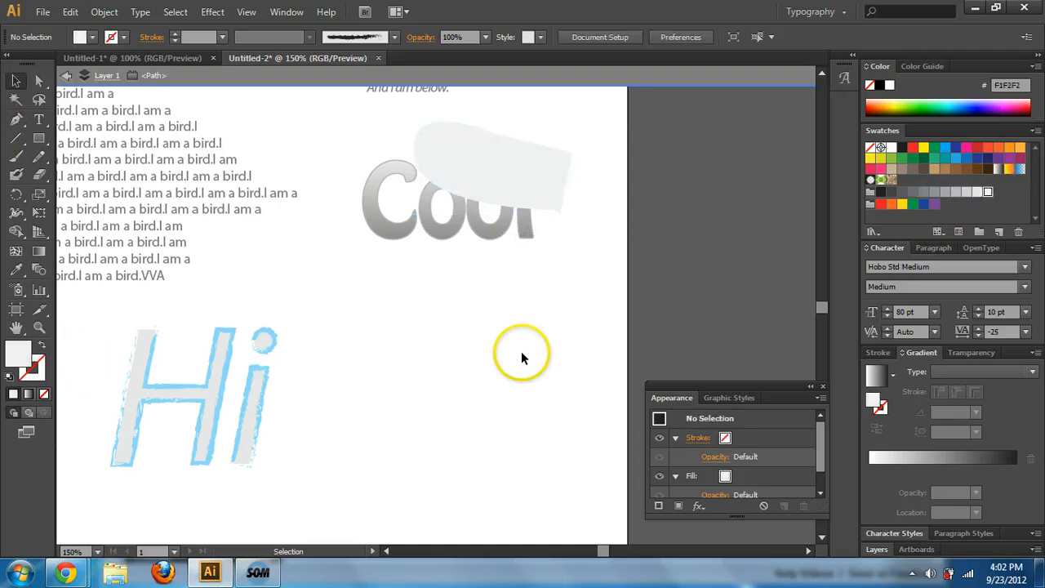
# Leave isolation mode and set the overlay shape's opacity to 40%.
pyautogui.click(558, 196)
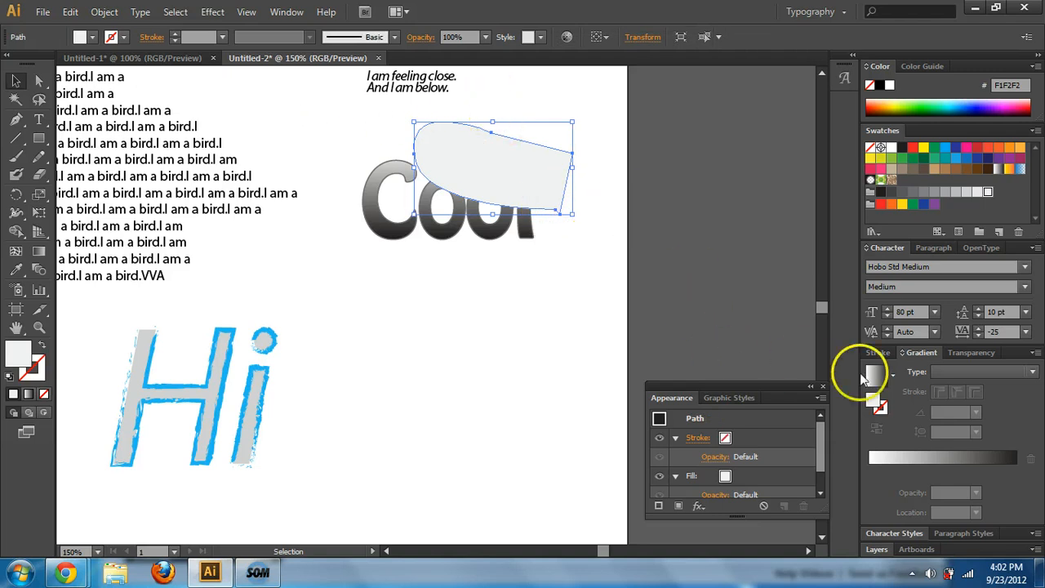
pyautogui.click(968, 352)
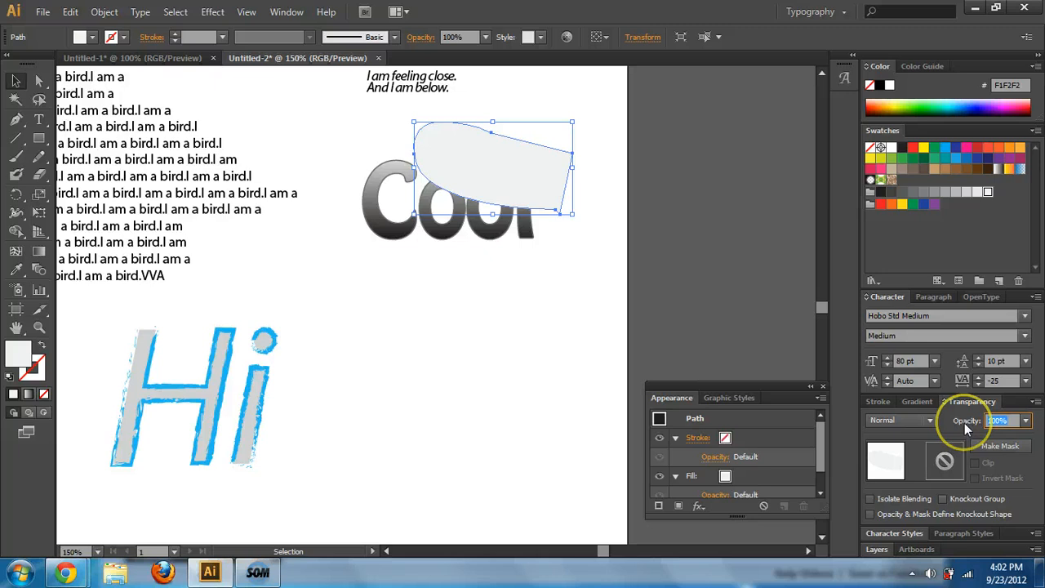
pyautogui.press('Return')
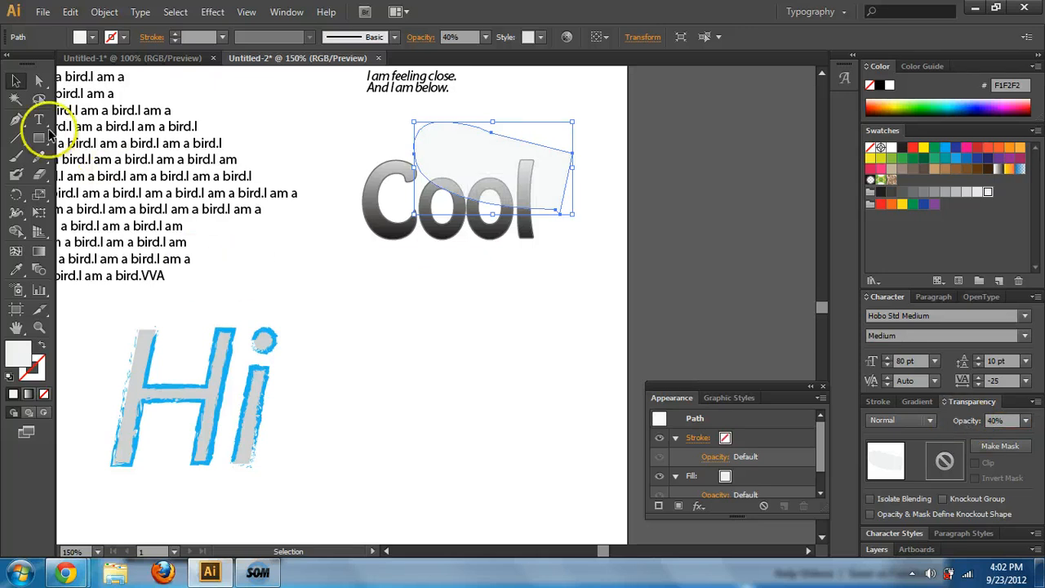
pyautogui.click(491, 298)
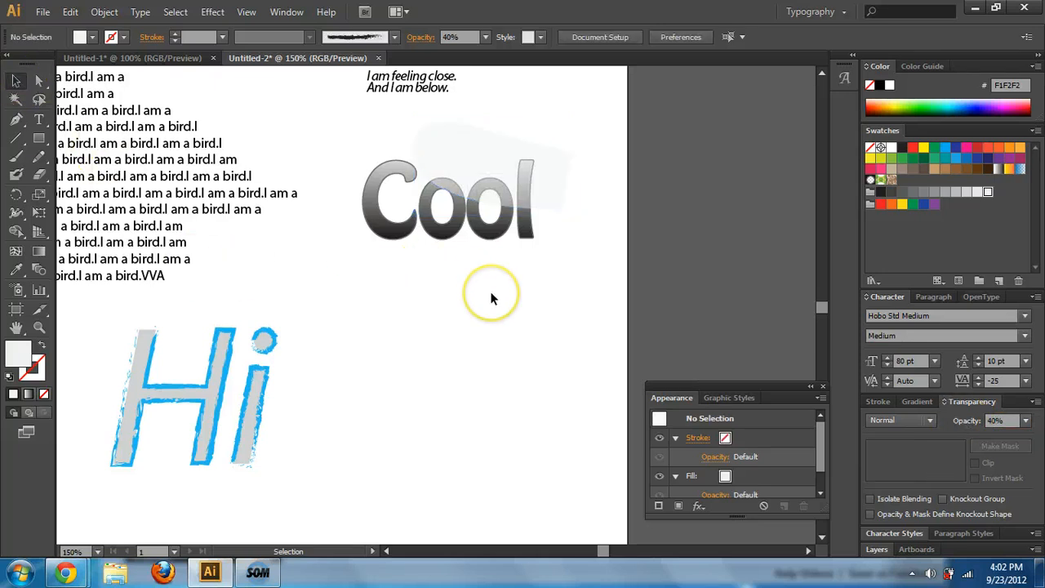
pyautogui.click(528, 188)
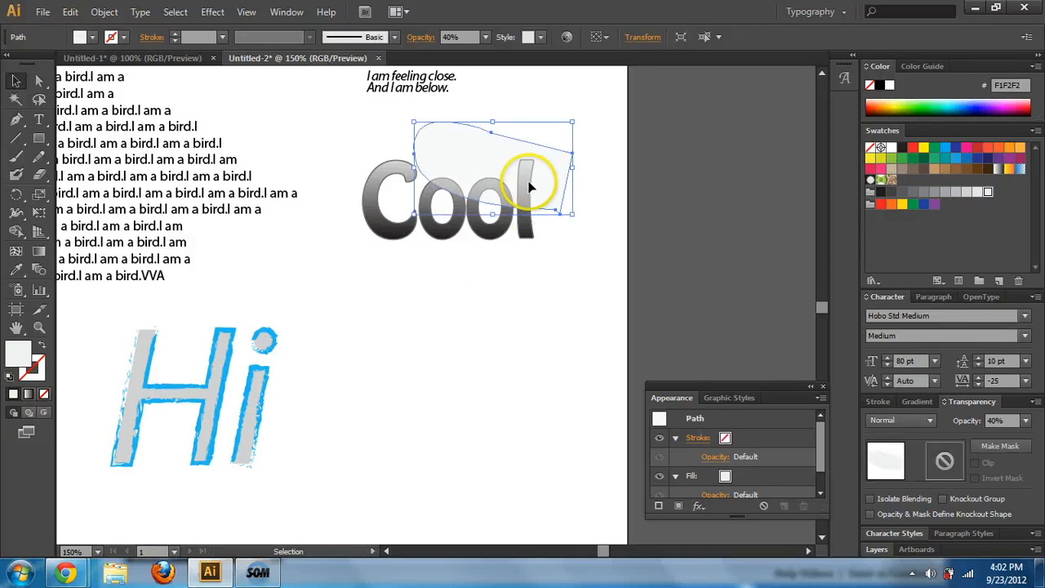
pyautogui.click(543, 314)
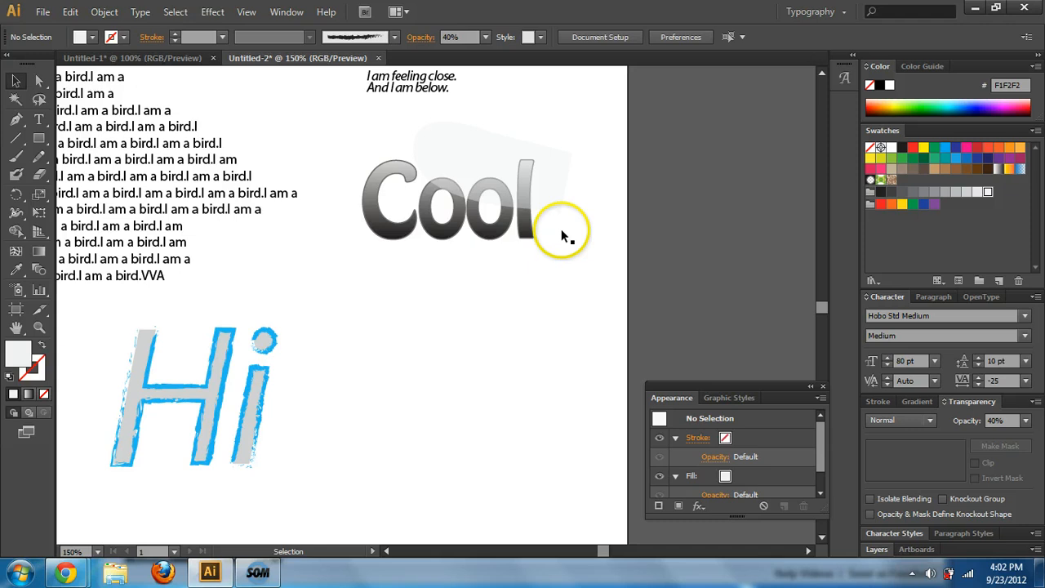
# Place a copy of "Cool" and its overlay shape, reflected across the horizontal axis, directly beneath the original.
pyautogui.moveTo(585, 225); pyautogui.dragTo(378, 167)
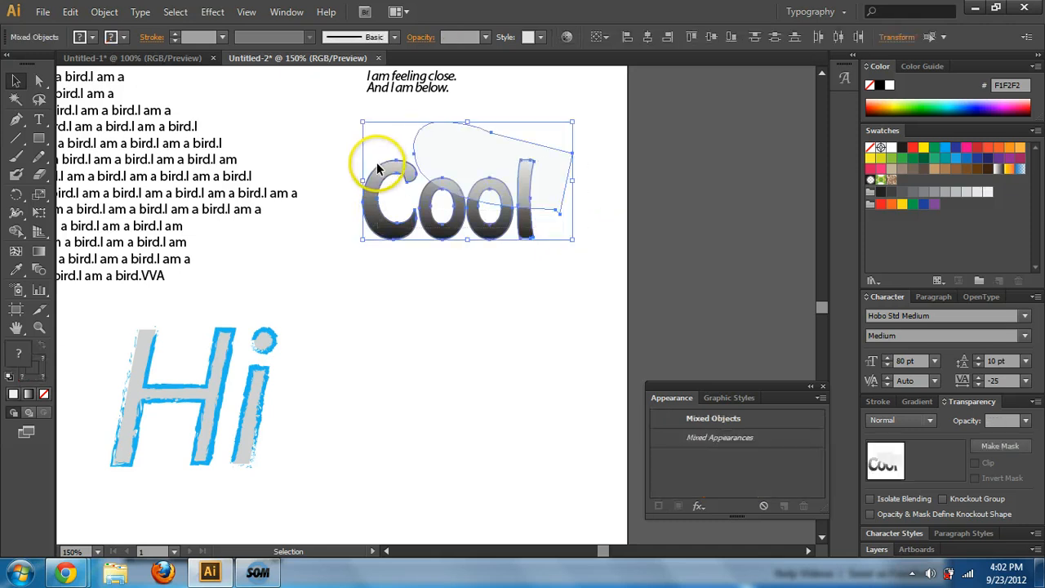
pyautogui.click(551, 335)
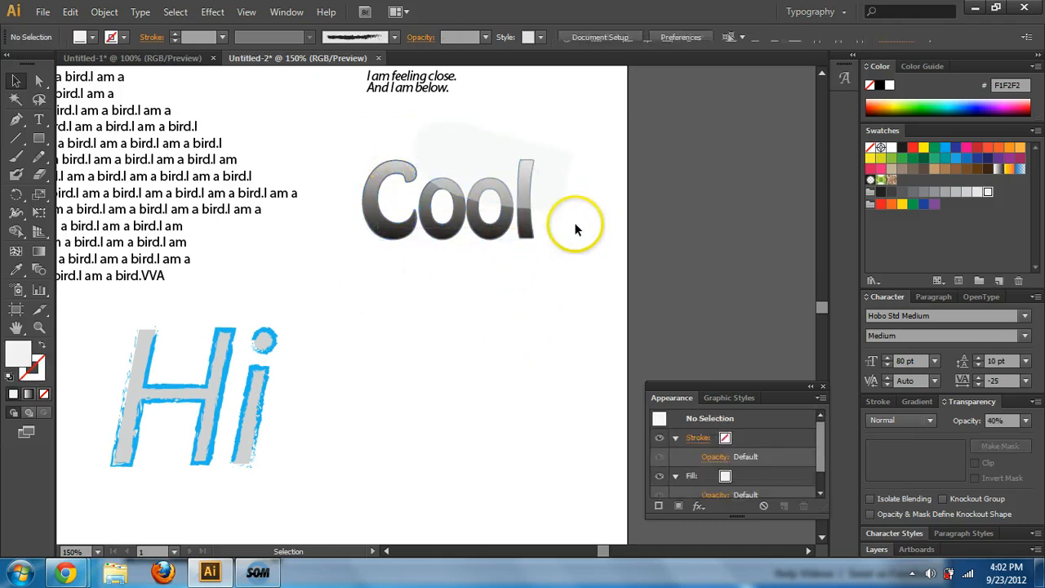
pyautogui.moveTo(576, 229); pyautogui.dragTo(370, 157)
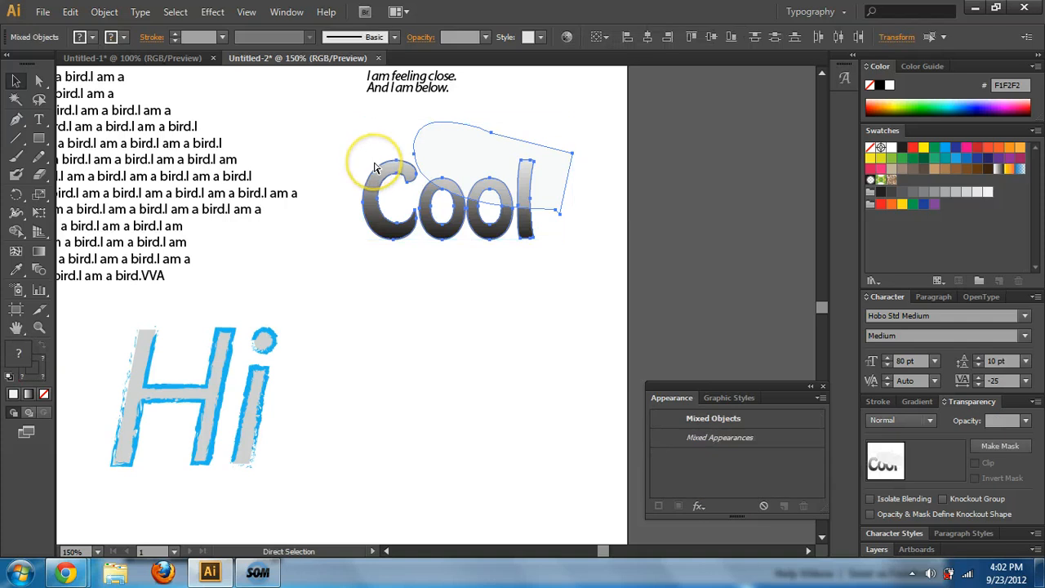
pyautogui.press('v')
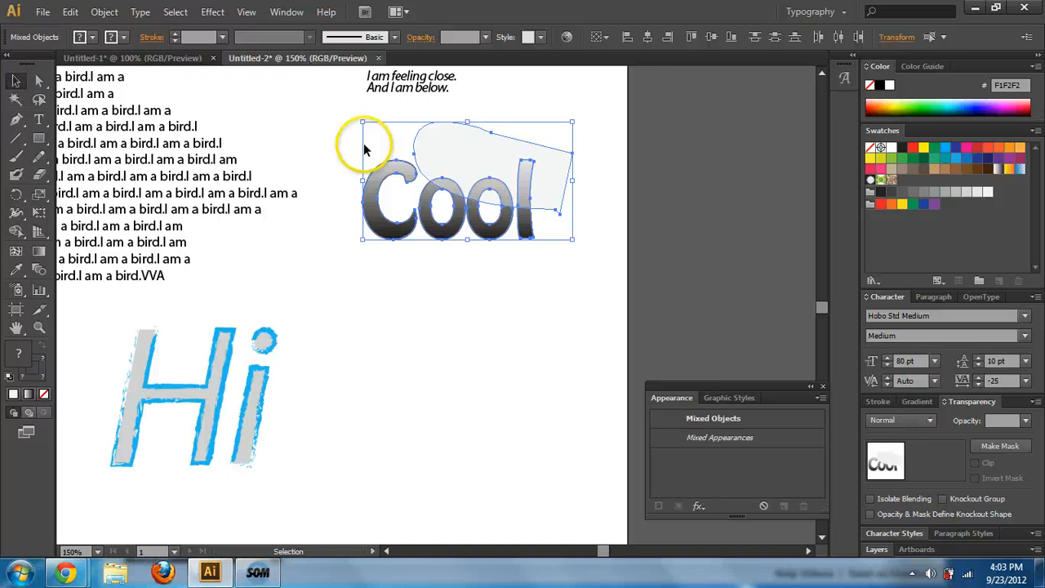
pyautogui.click(139, 12)
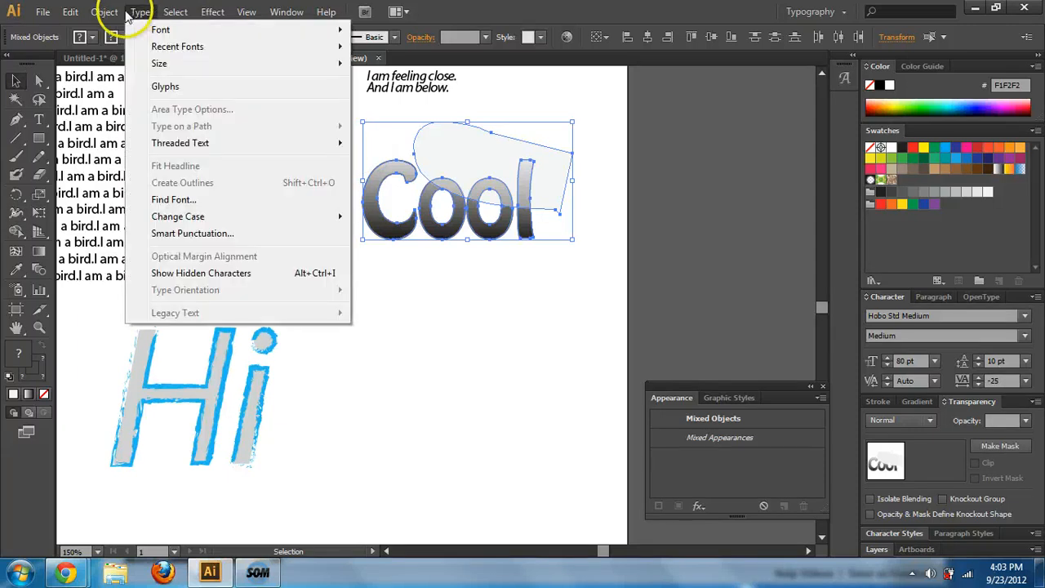
pyautogui.moveTo(115, 12)
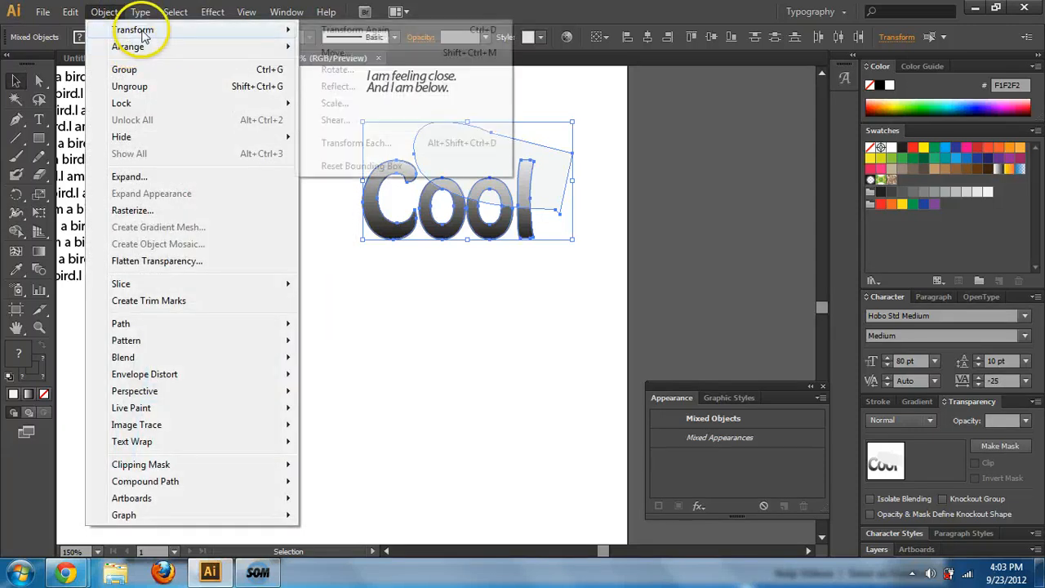
pyautogui.click(390, 86)
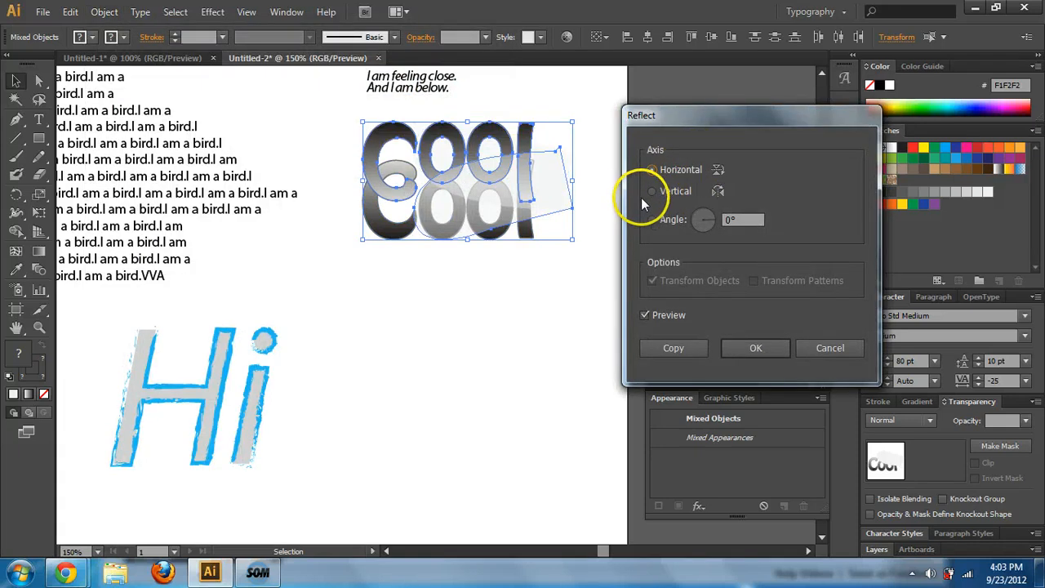
pyautogui.click(755, 348)
pyautogui.moveTo(473, 172); pyautogui.dragTo(474, 260)
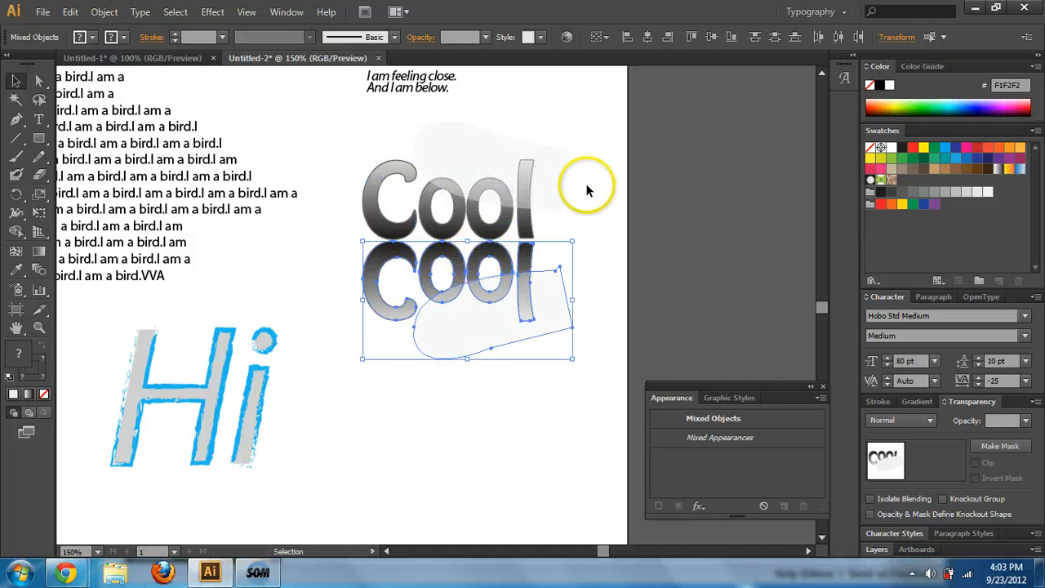
pyautogui.click(607, 247)
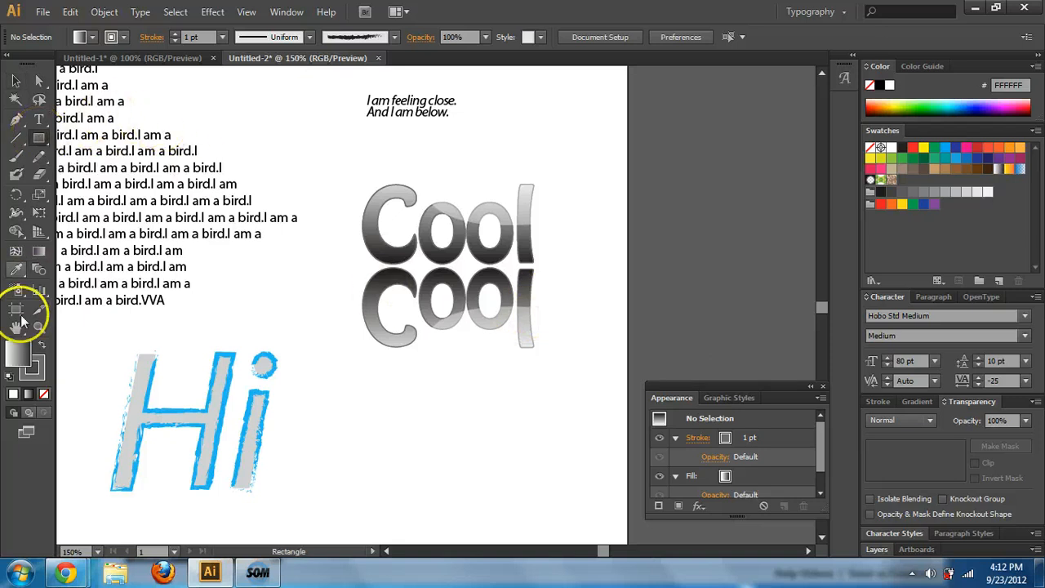
# Draw a rectangle with a black fill and no stroke that covers the entire reflected "Cool".
pyautogui.click(93, 37)
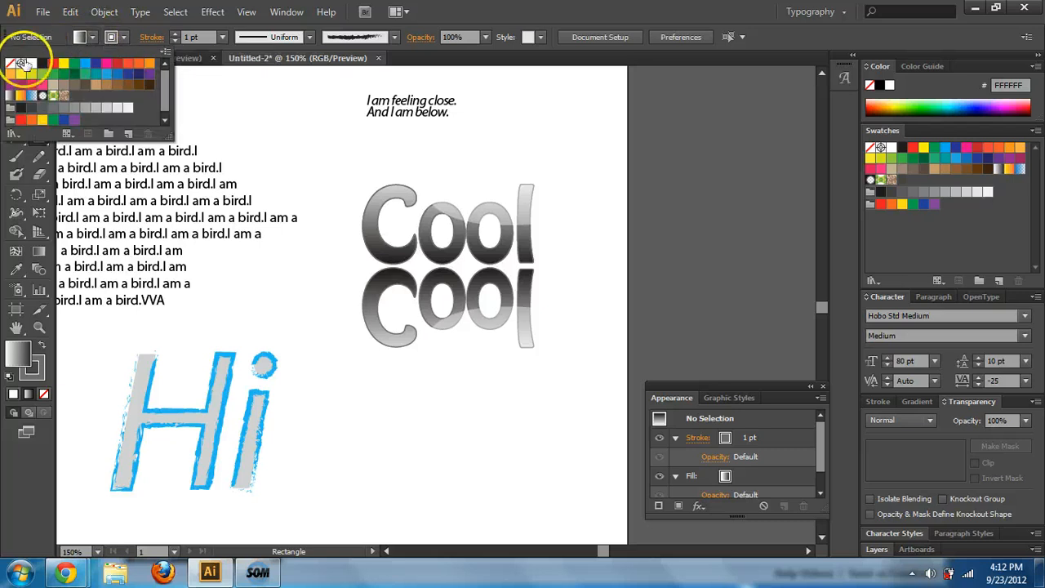
pyautogui.click(43, 63)
pyautogui.click(17, 82)
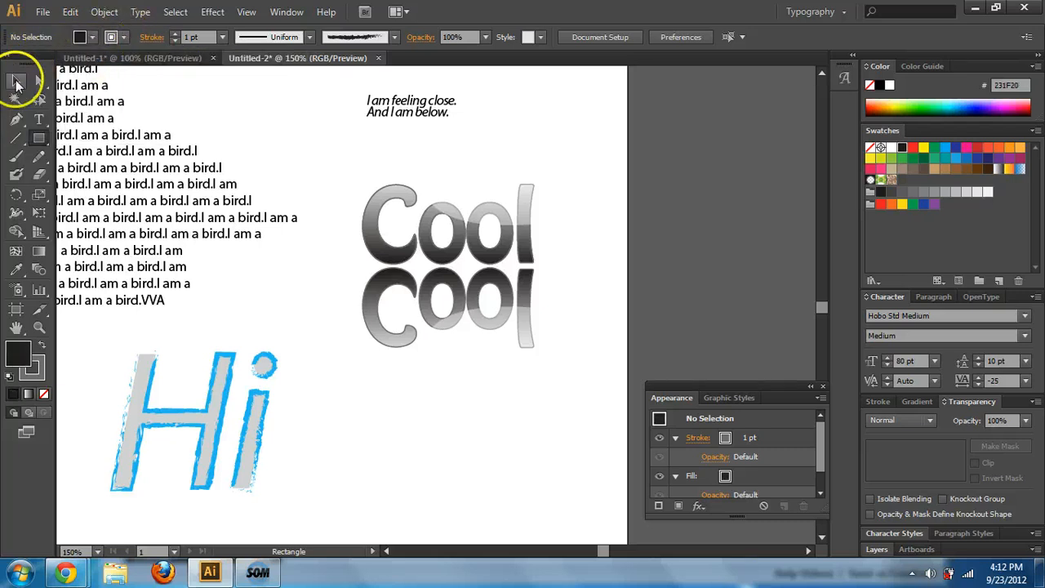
pyautogui.click(111, 37)
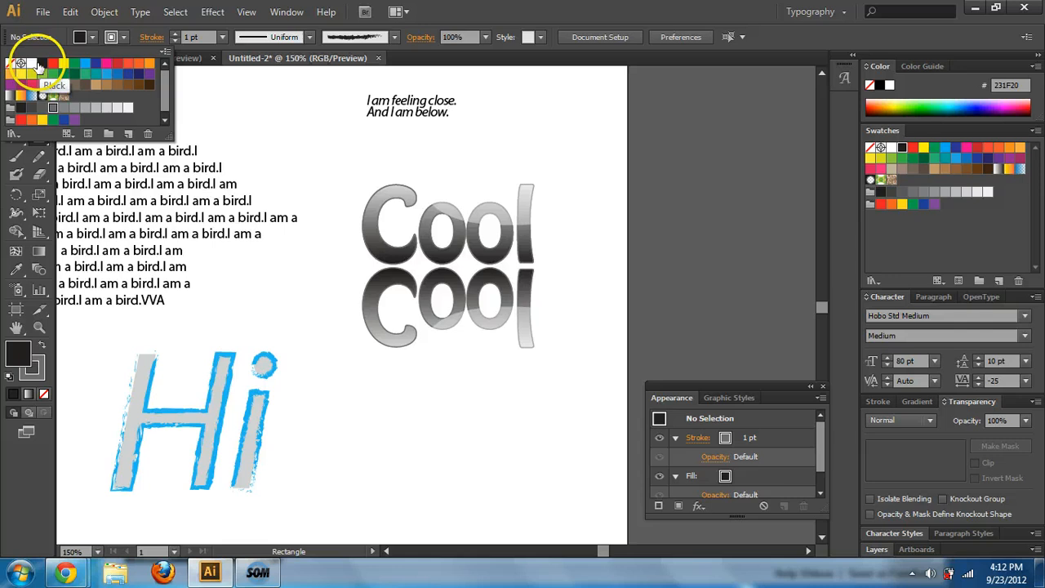
pyautogui.click(10, 63)
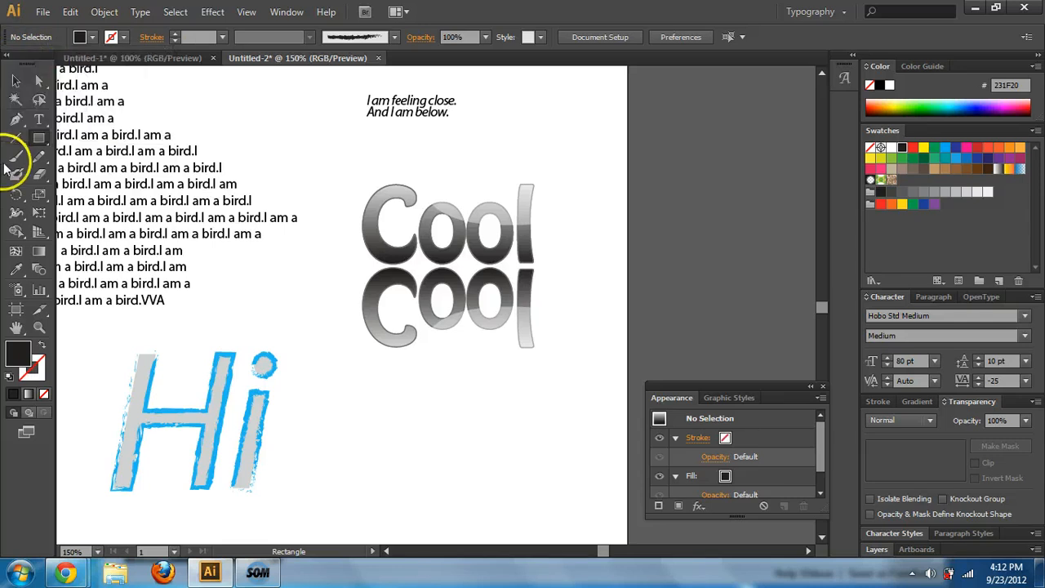
pyautogui.click(38, 138)
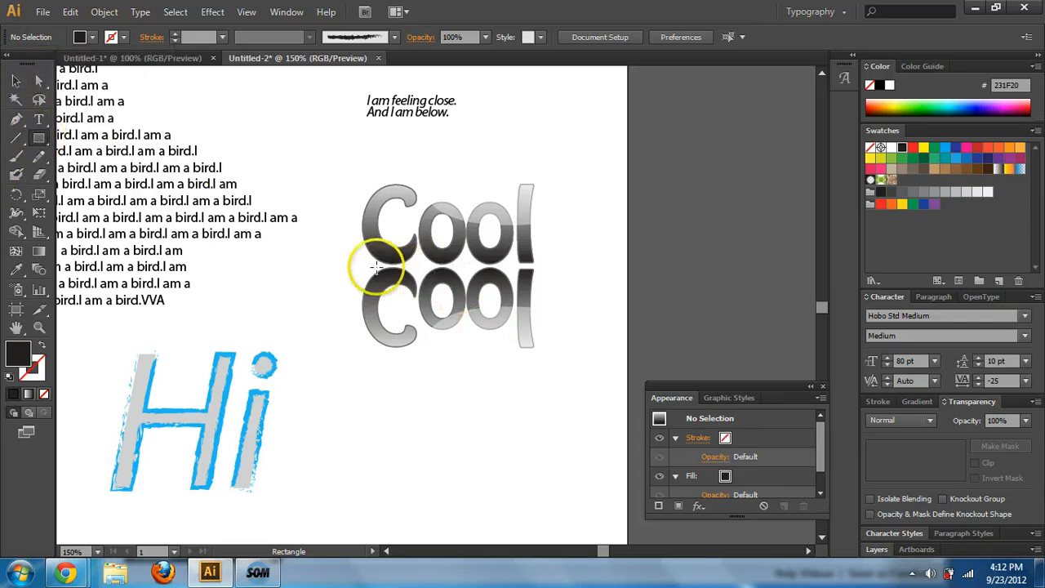
pyautogui.moveTo(359, 267)
pyautogui.mouseDown()
pyautogui.moveTo(478, 316)
pyautogui.moveTo(546, 365)
pyautogui.mouseUp()
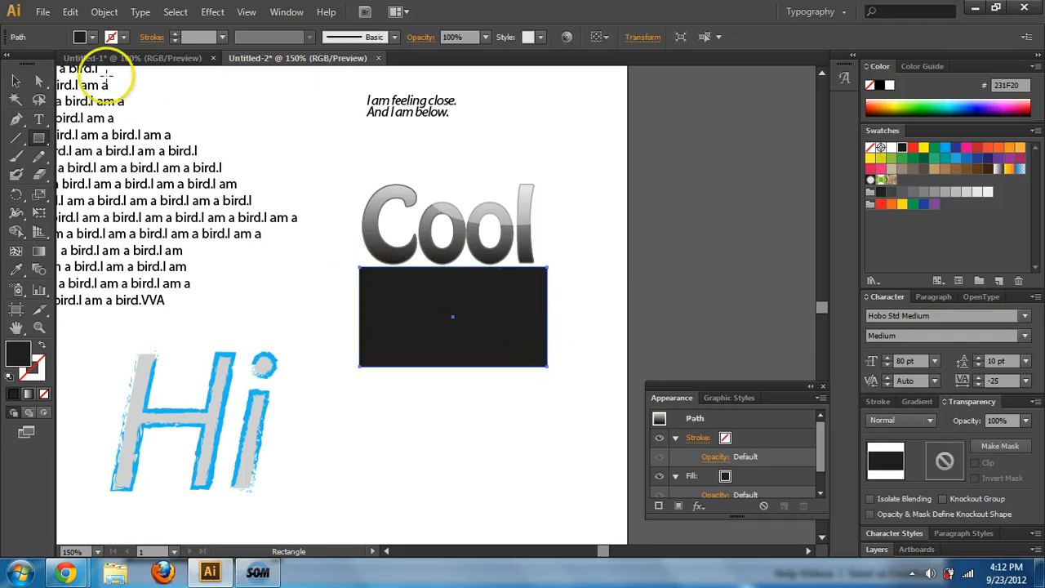
# Fill the rectangle with the white-to-black linear gradient, run it vertically from white above to black below, and pull the dark stop inward.
pyautogui.click(16, 81)
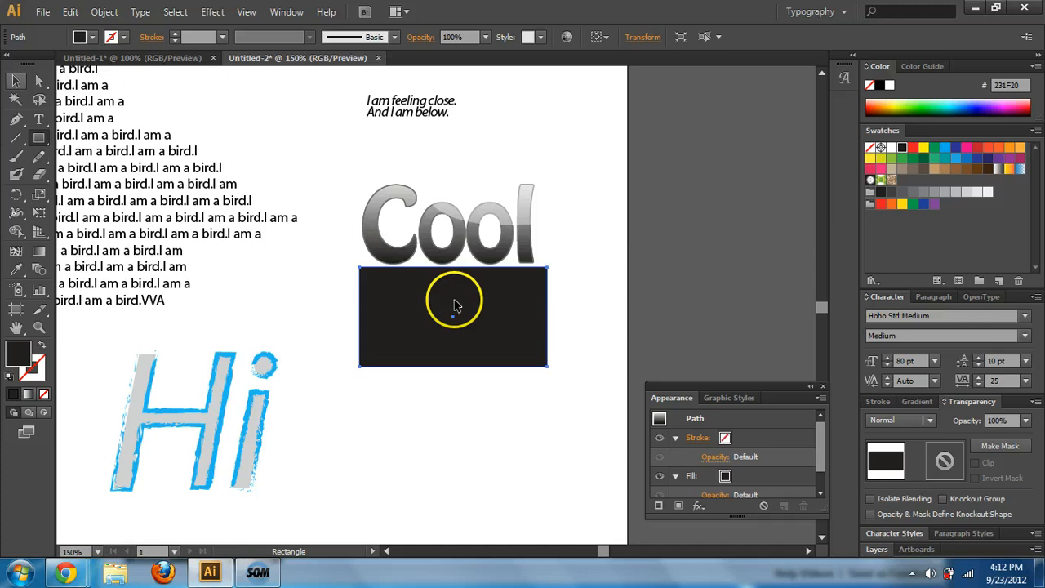
pyautogui.click(456, 305)
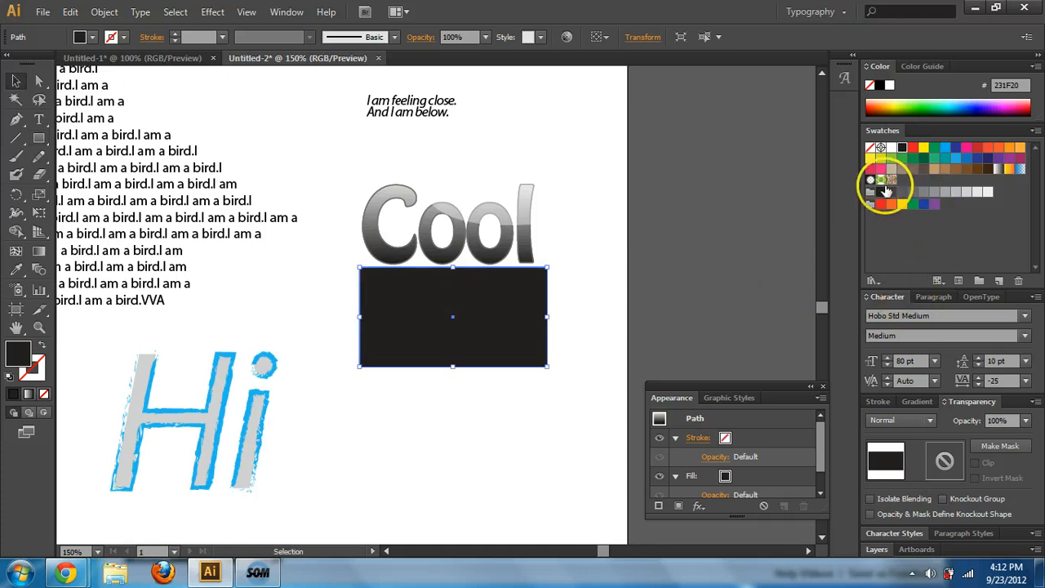
pyautogui.click(996, 169)
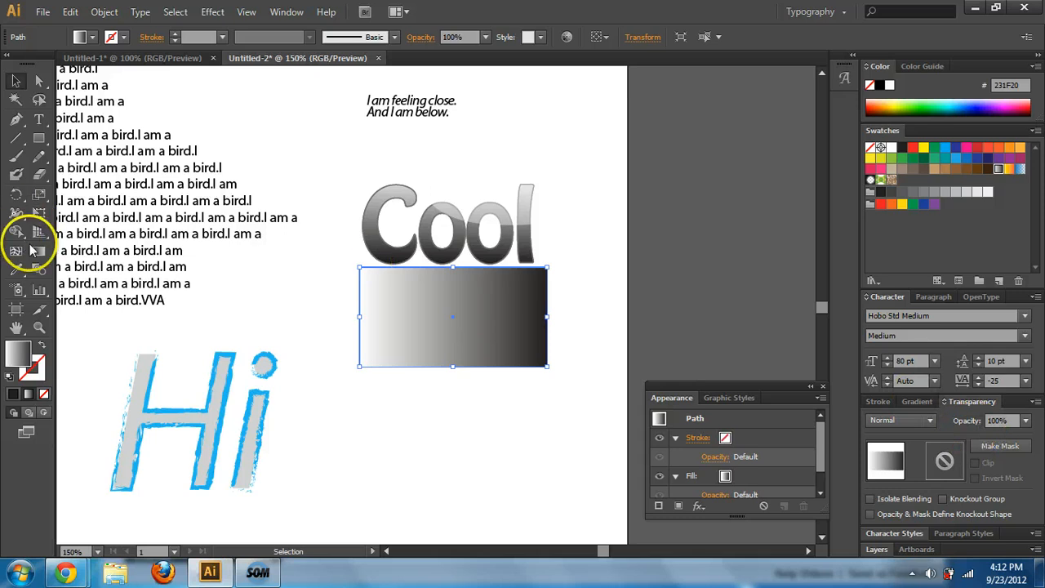
pyautogui.click(35, 250)
pyautogui.moveTo(448, 272); pyautogui.dragTo(449, 358)
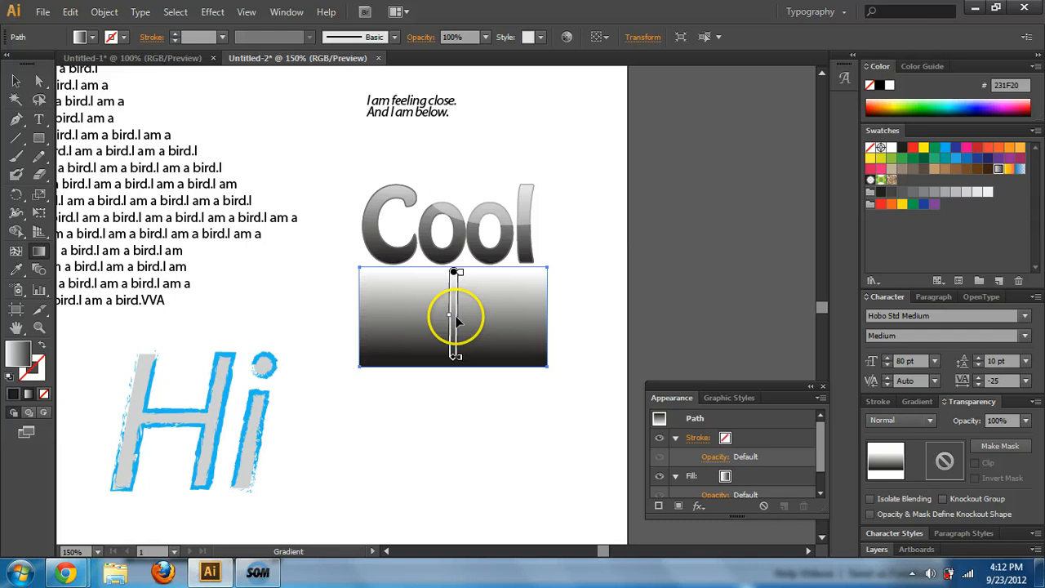
pyautogui.moveTo(458, 359); pyautogui.dragTo(459, 337)
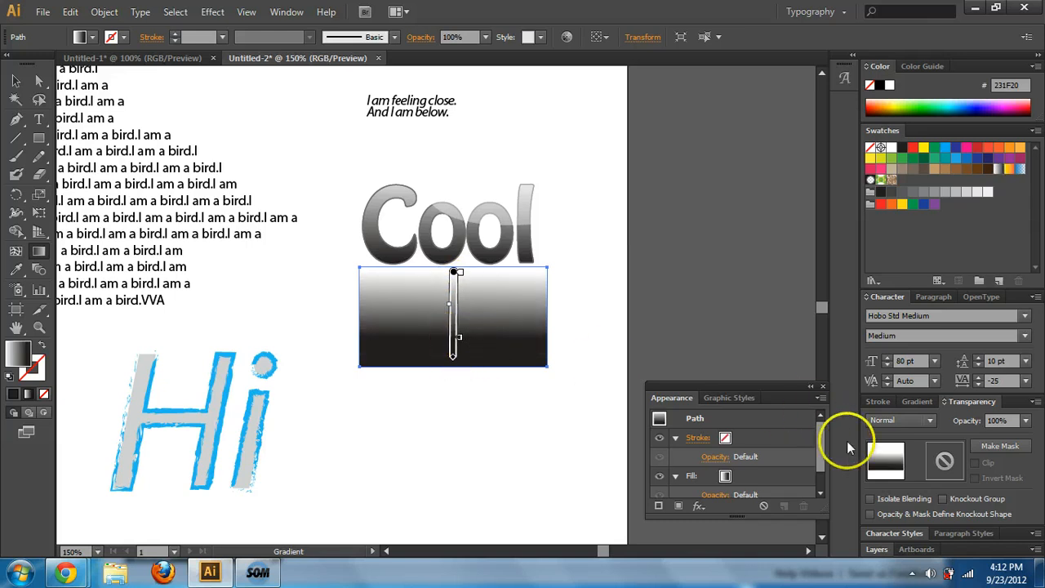
# Set the rectangle gradient's dark stop to location 88.27% and colour it pure black 000000.
pyautogui.click(918, 402)
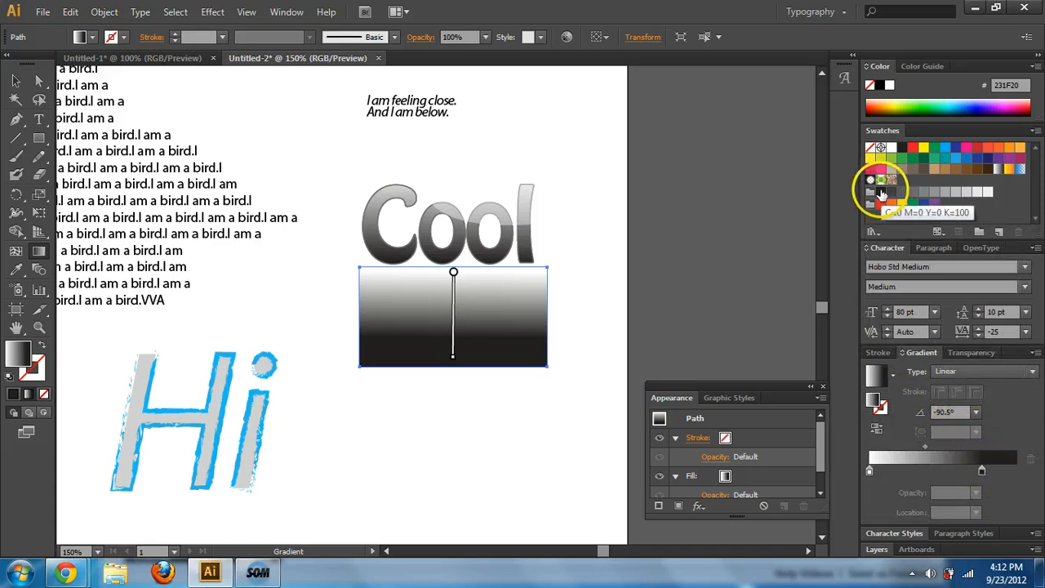
pyautogui.moveTo(893, 187); pyautogui.dragTo(997, 482)
pyautogui.click(997, 470)
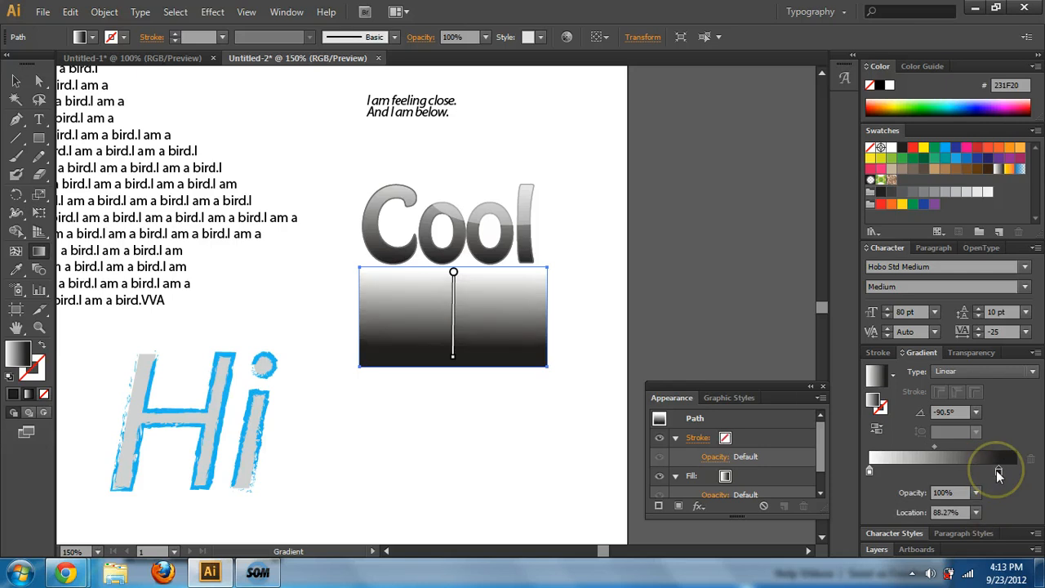
pyautogui.doubleClick(997, 470)
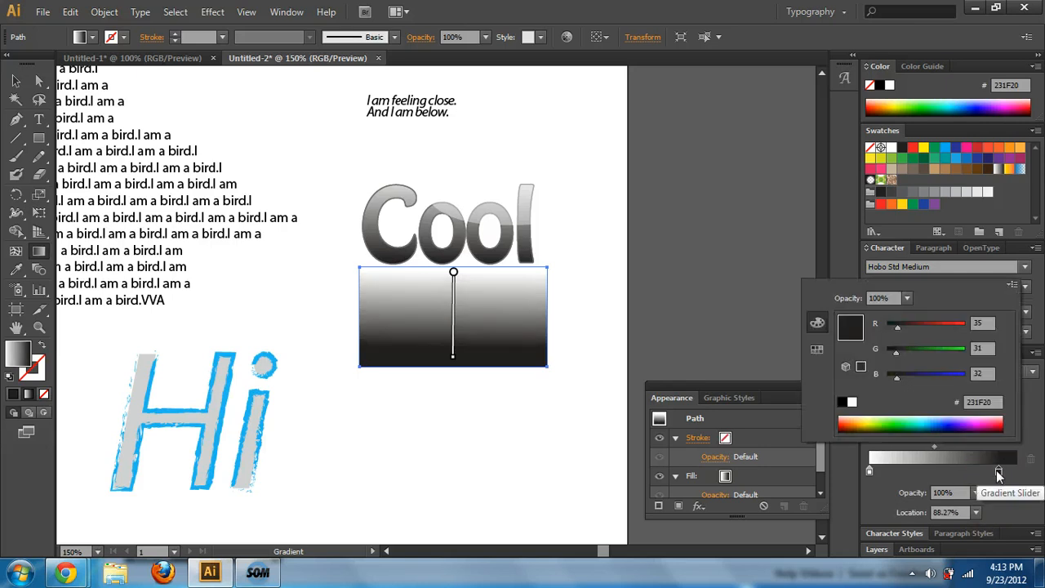
pyautogui.click(843, 404)
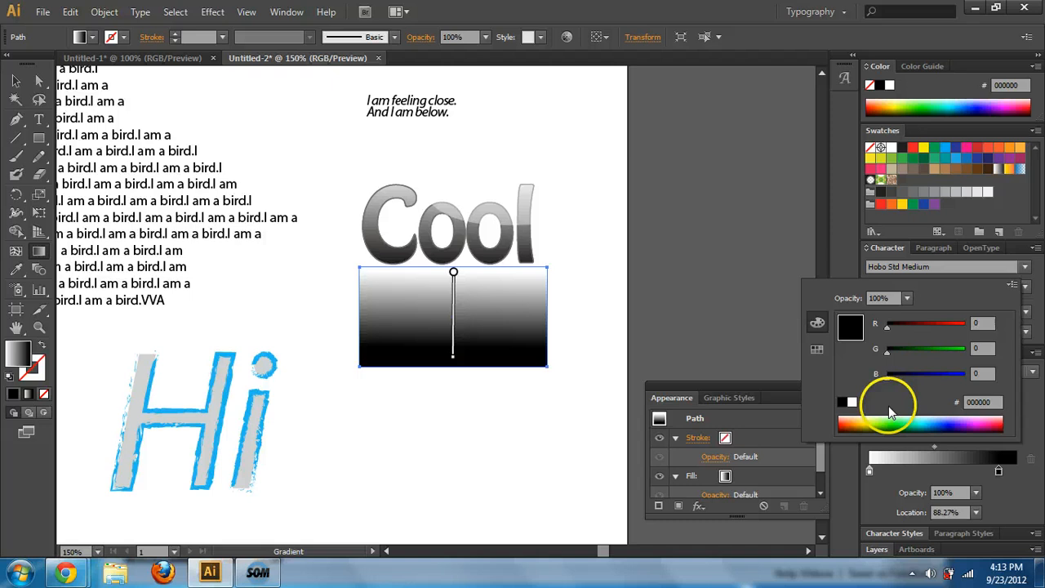
pyautogui.click(1018, 499)
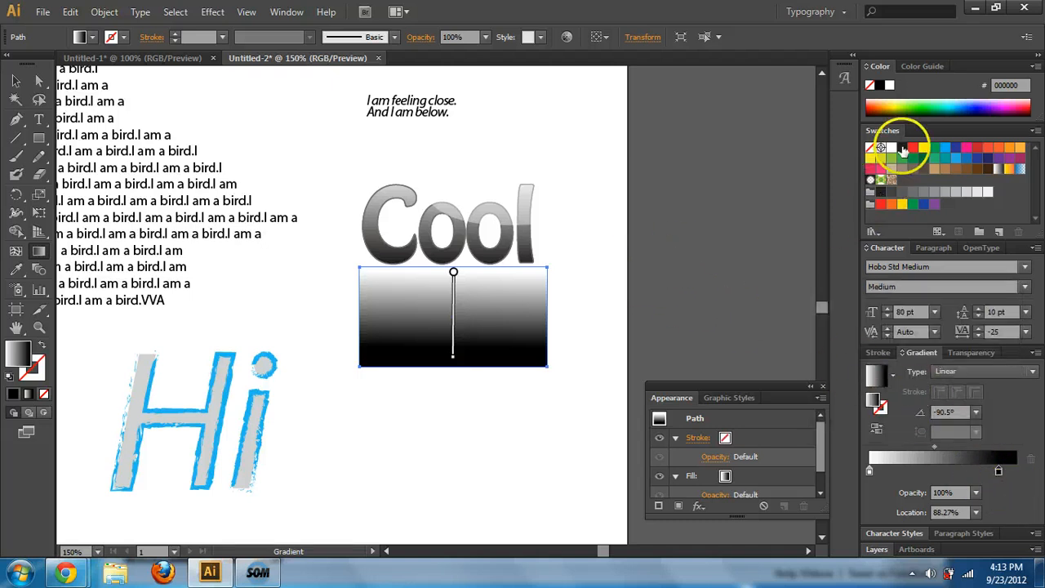
pyautogui.click(903, 149)
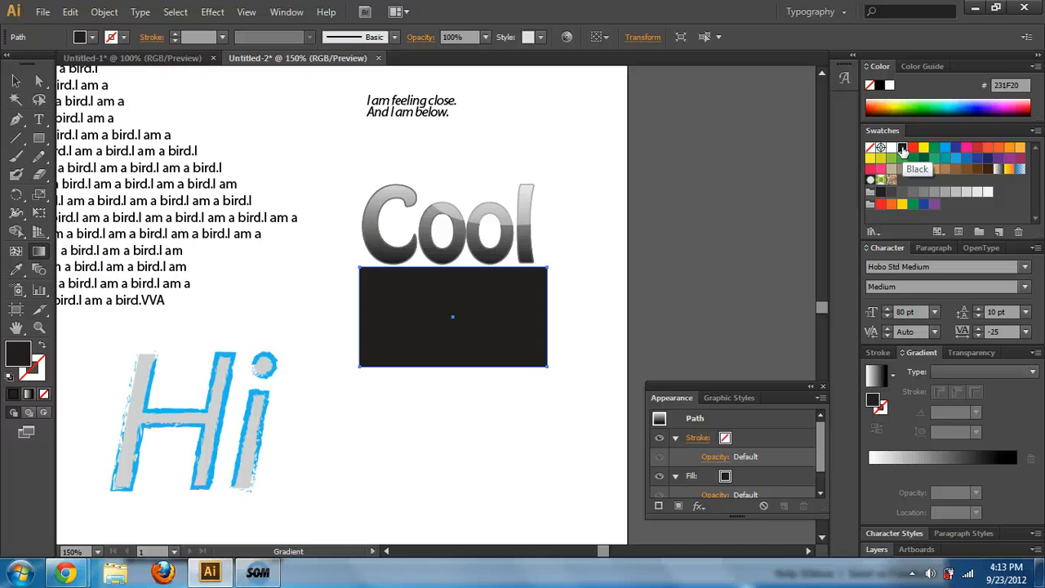
pyautogui.press('.')
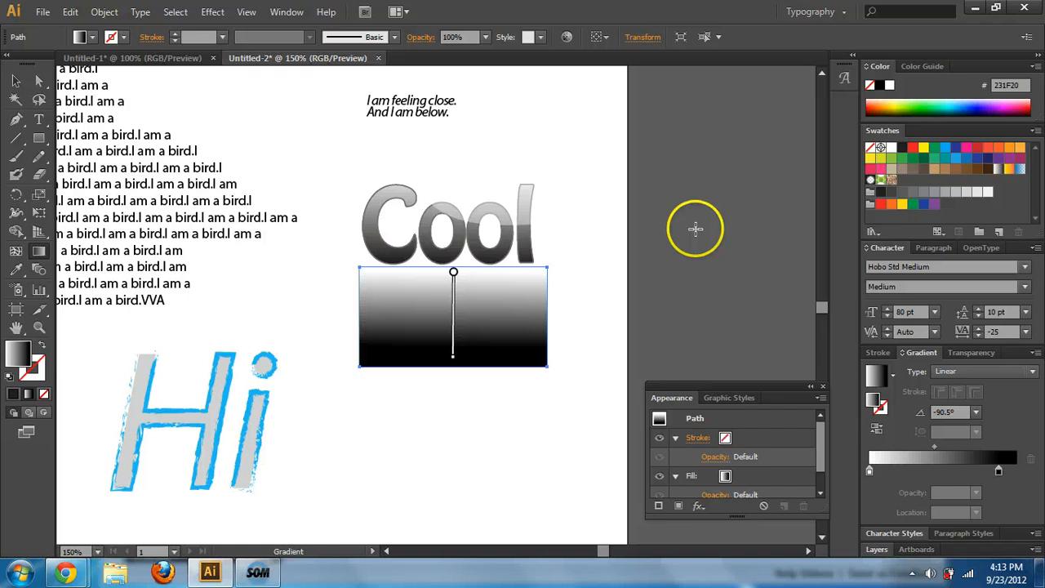
# Cut the gradient rectangle from over the reflected "Cool".
pyautogui.click(13, 82)
pyautogui.click(428, 392)
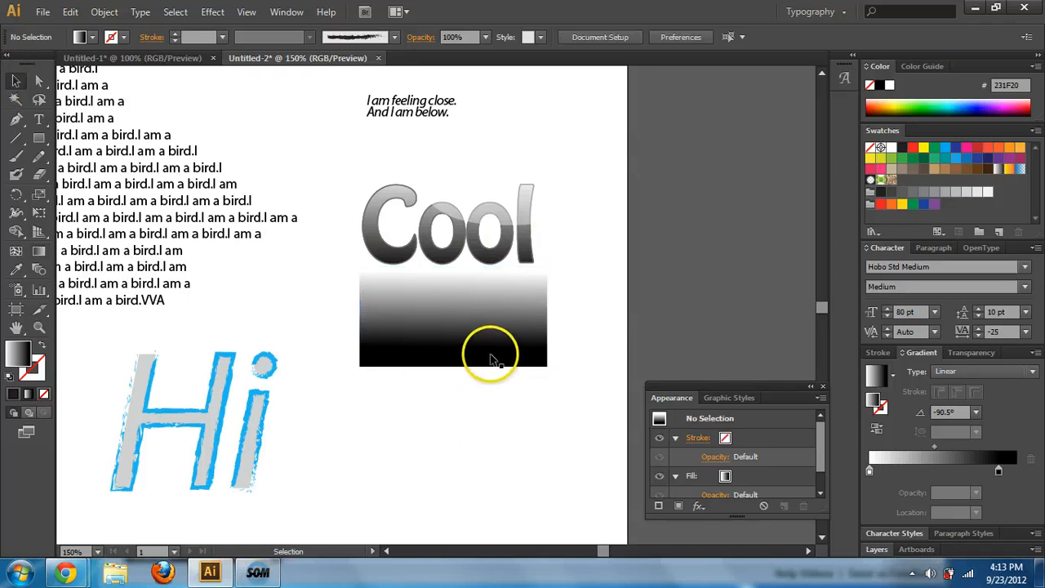
pyautogui.click(491, 357)
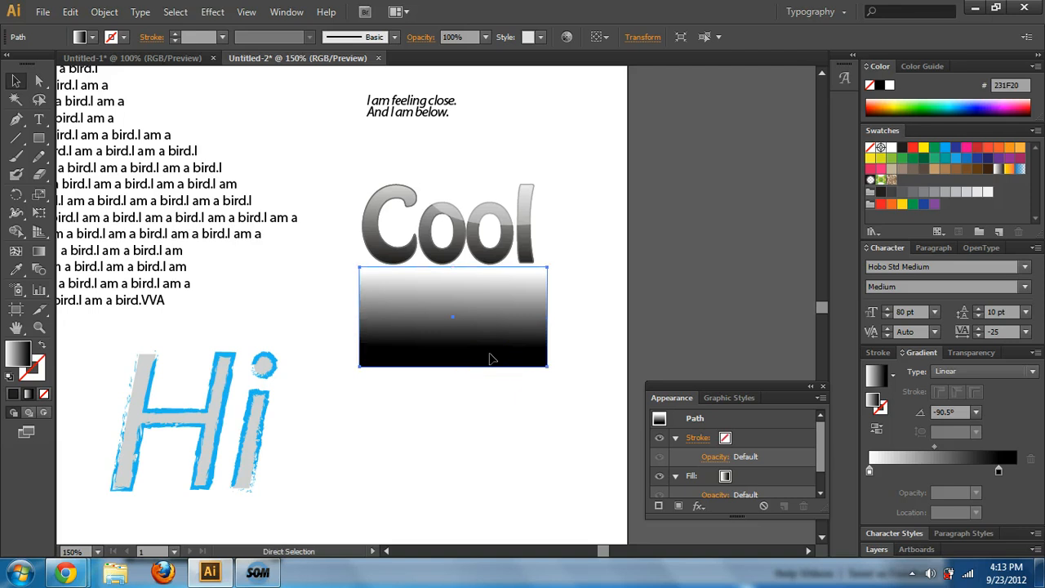
pyautogui.press('Delete')
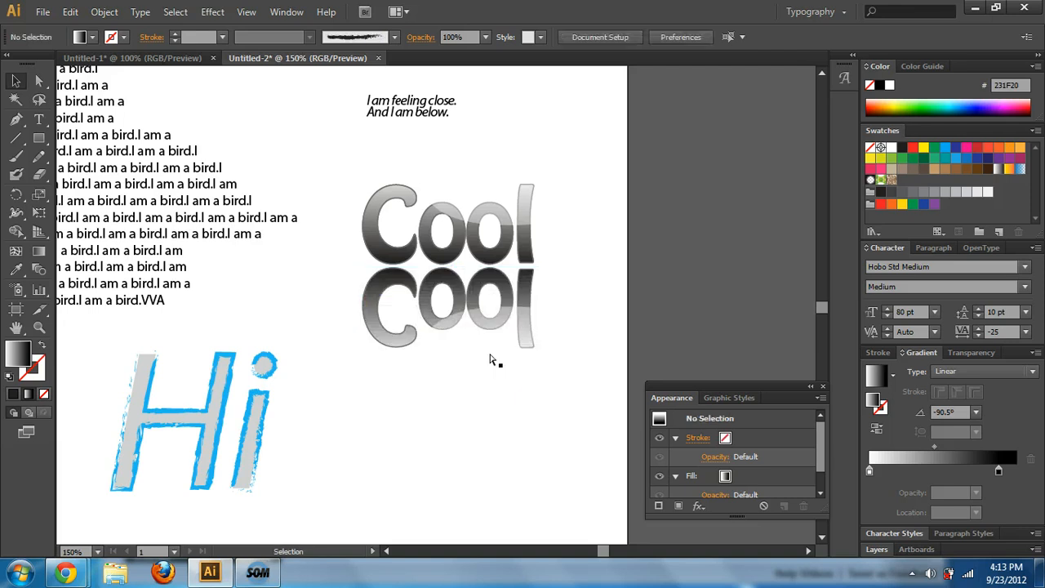
# Make a clipping opacity mask for the reflected "Cool" group and start editing the mask's contents.
pyautogui.click(505, 297)
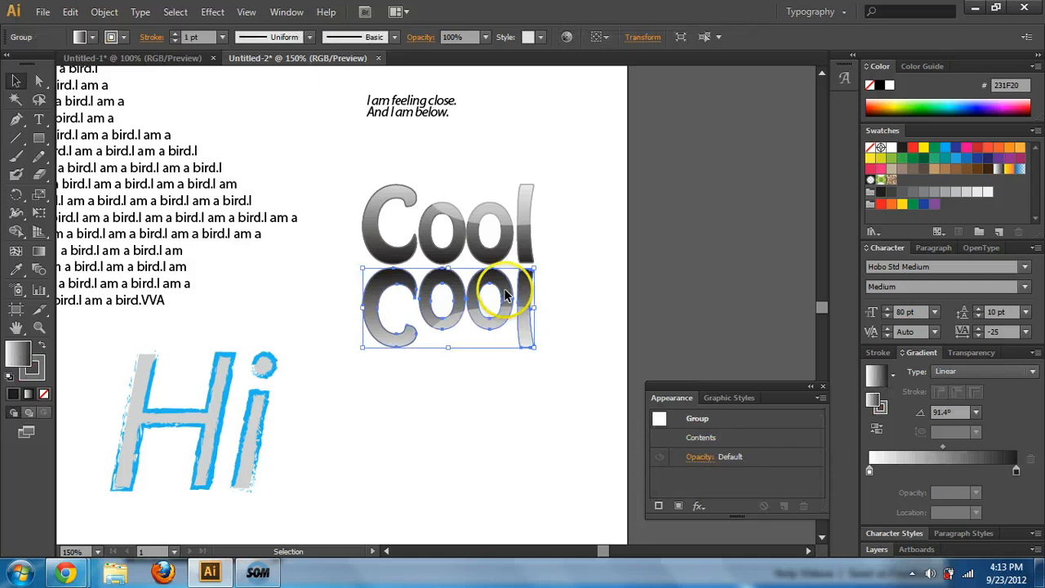
pyautogui.click(974, 352)
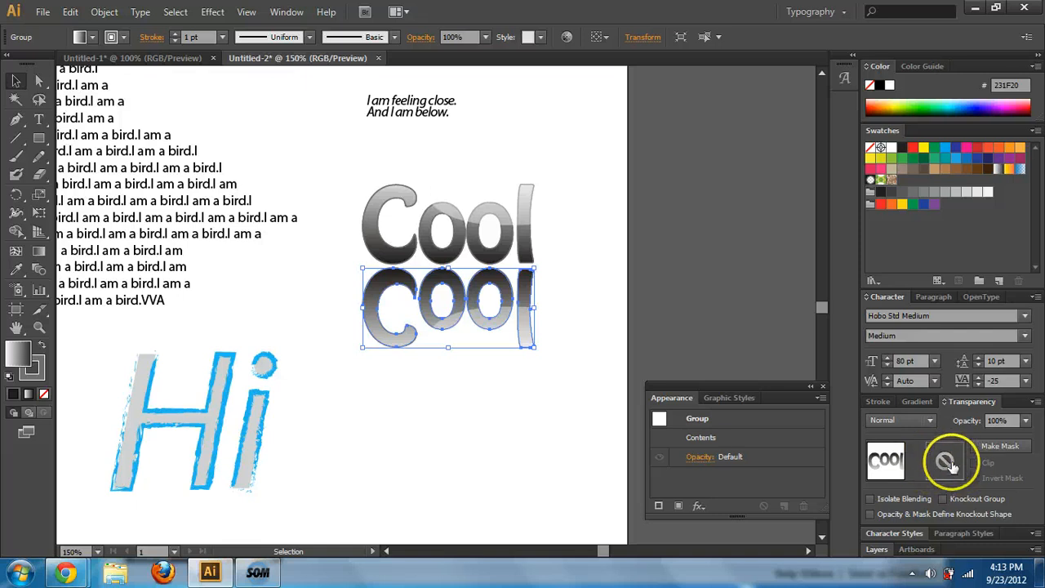
pyautogui.click(1000, 446)
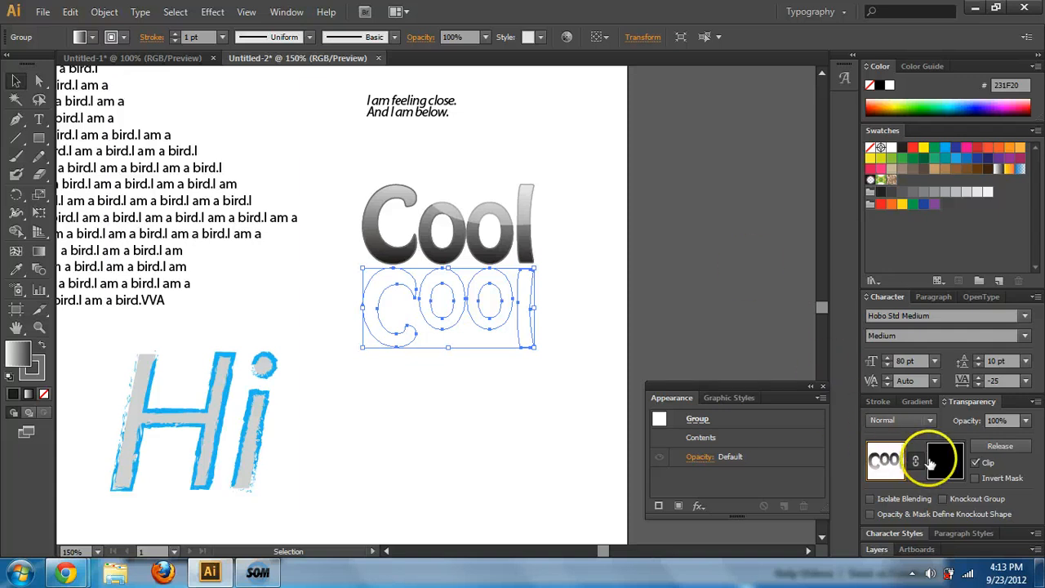
pyautogui.click(877, 459)
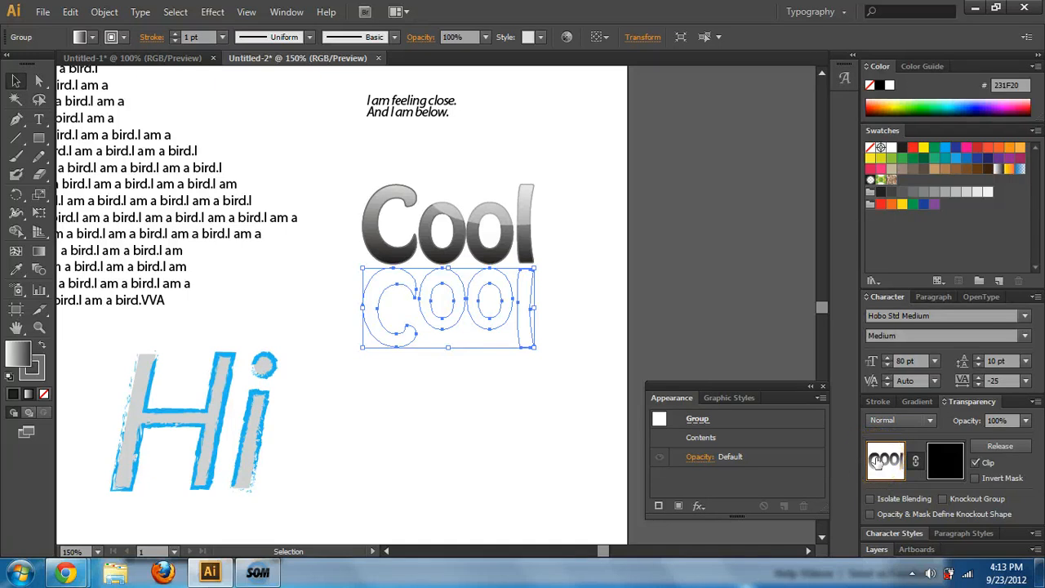
pyautogui.click(946, 462)
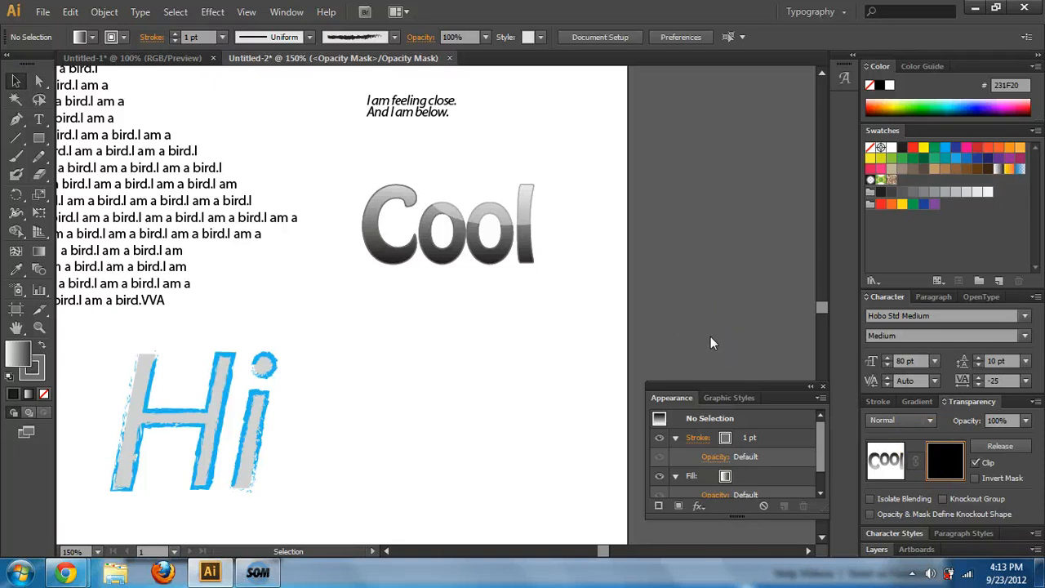
pyautogui.click(727, 241)
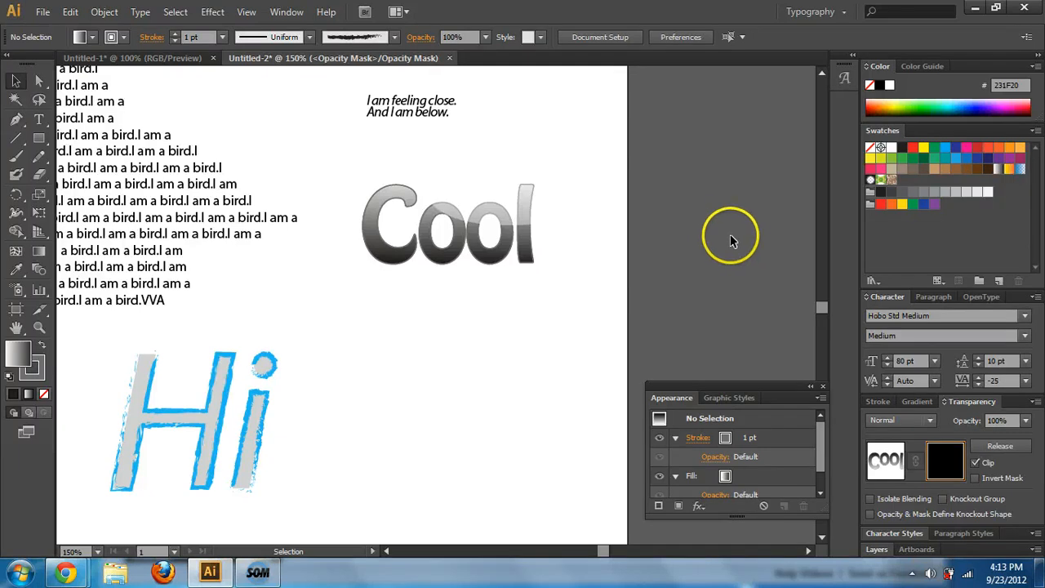
# Draw a rectangle with a white fill and no stroke in the opacity mask, over the lower half of the reflected "Cool".
pyautogui.click(40, 144)
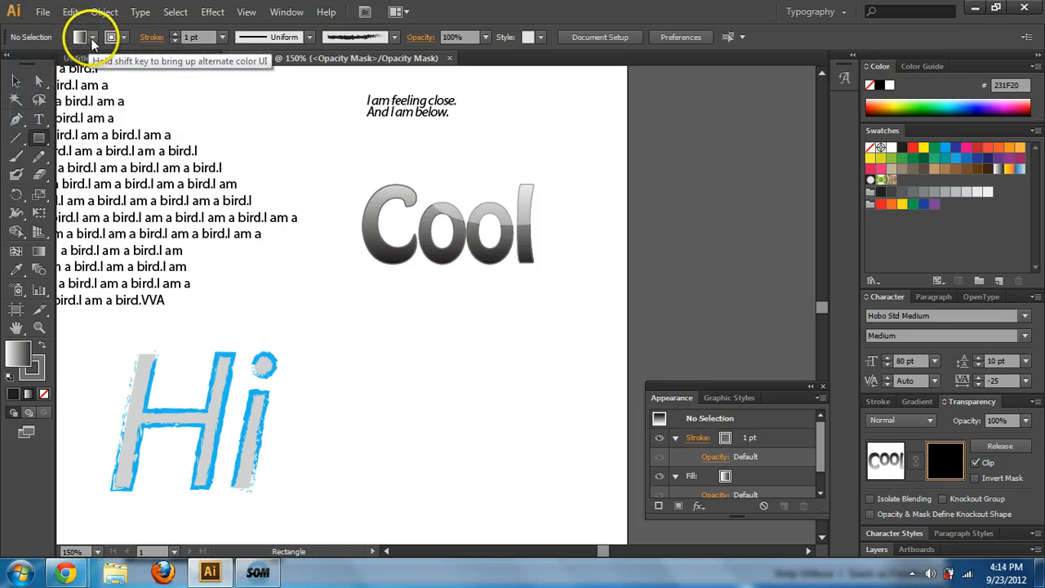
pyautogui.click(92, 42)
pyautogui.click(32, 49)
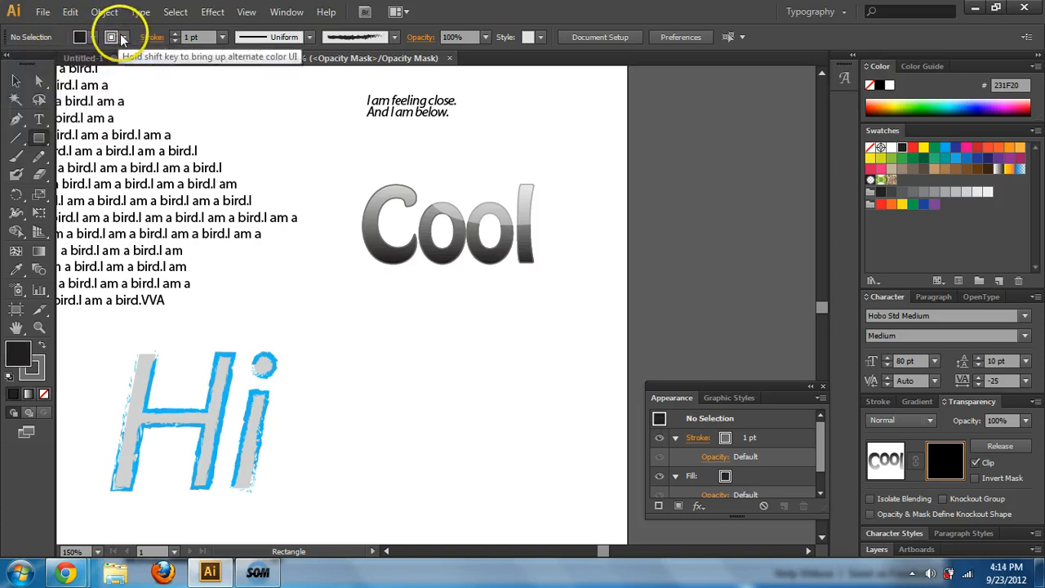
pyautogui.click(119, 38)
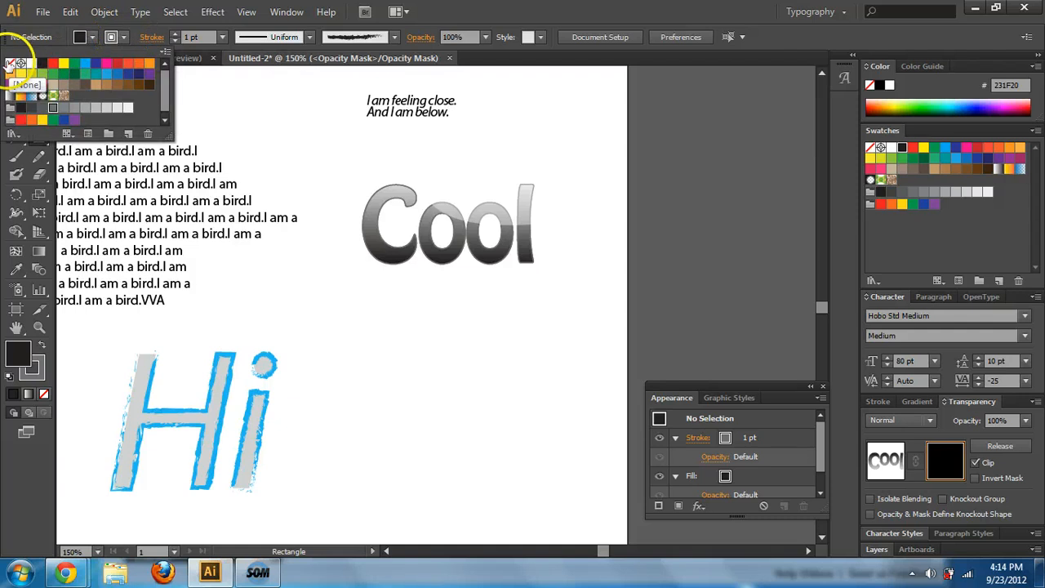
pyautogui.click(11, 64)
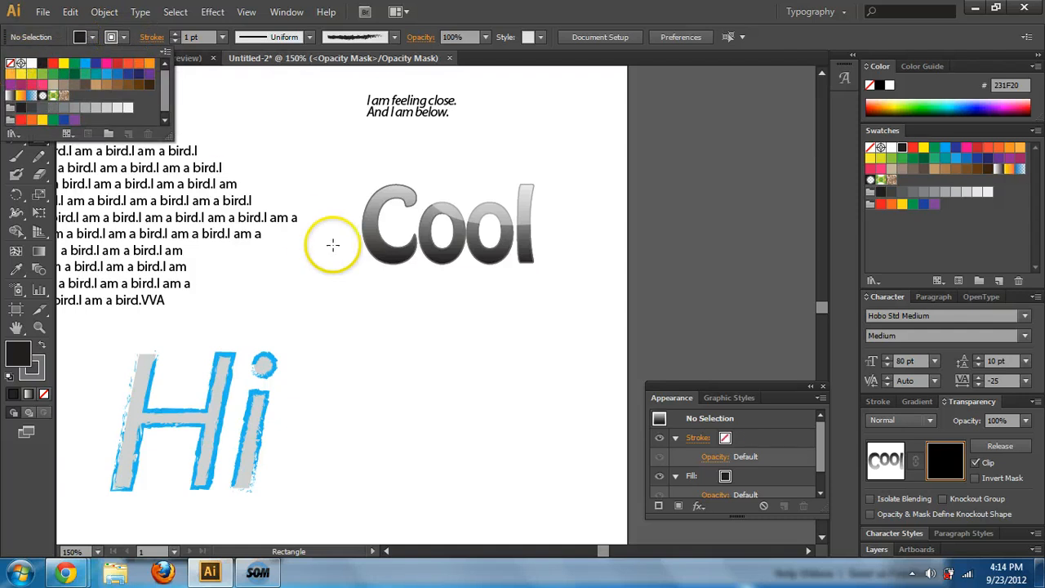
pyautogui.click(92, 37)
pyautogui.click(33, 64)
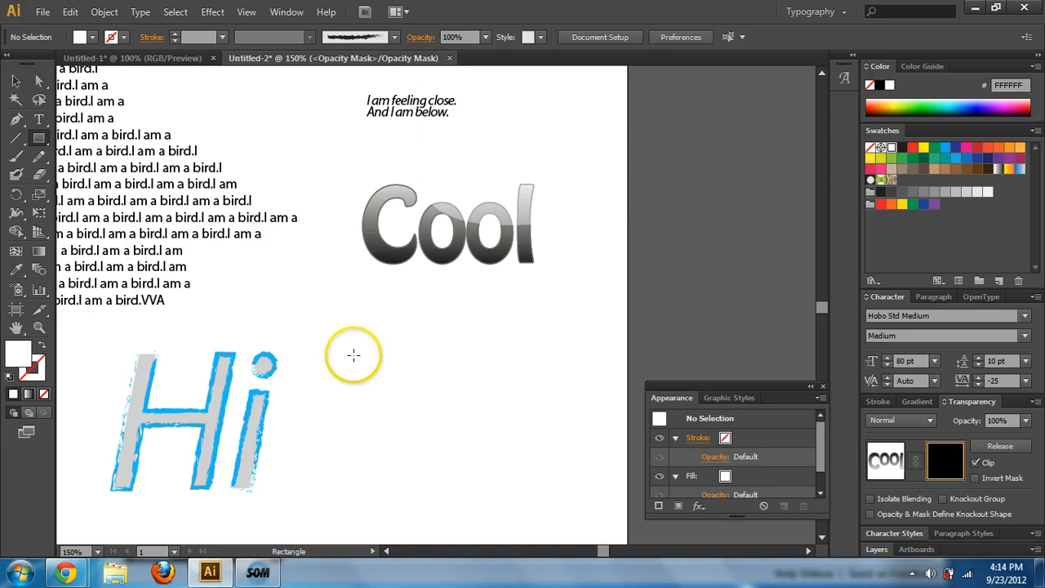
pyautogui.moveTo(353, 305); pyautogui.dragTo(545, 357)
pyautogui.press('v')
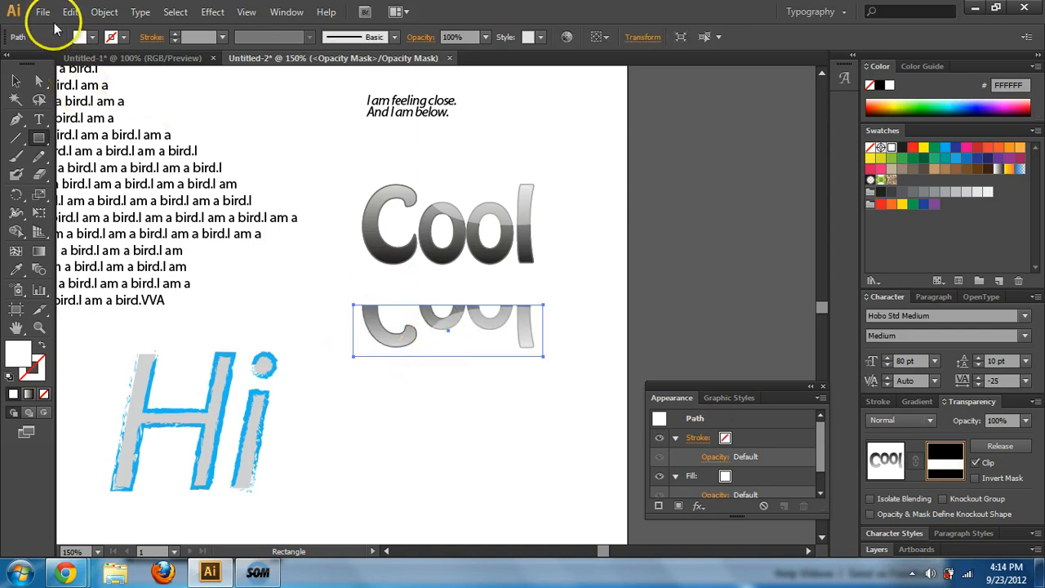
# Move the white mask rectangle over different parts of the reflection, and delete it.
pyautogui.moveTo(425, 334); pyautogui.dragTo(397, 279)
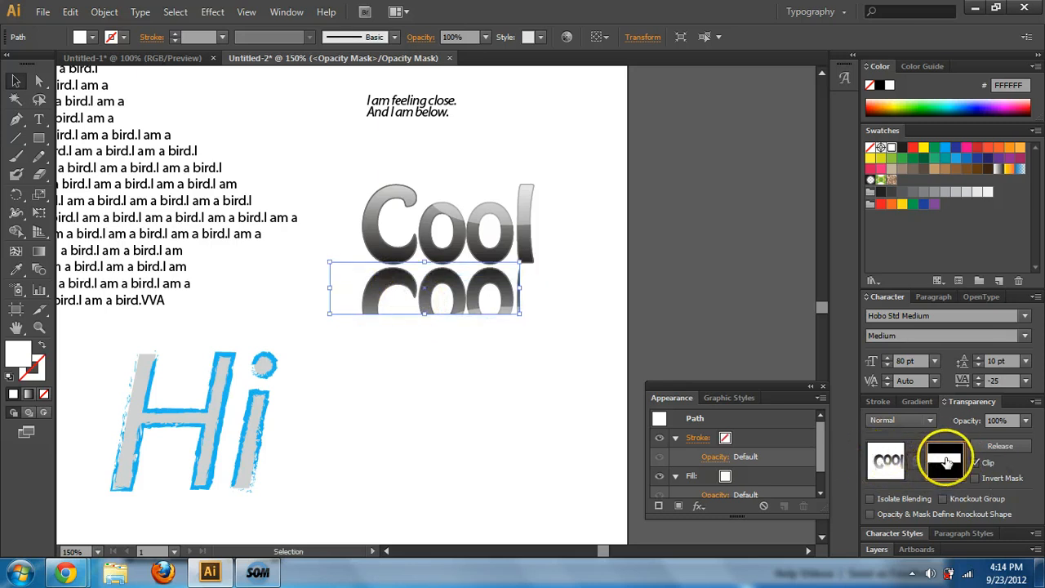
pyautogui.moveTo(457, 286); pyautogui.dragTo(520, 347)
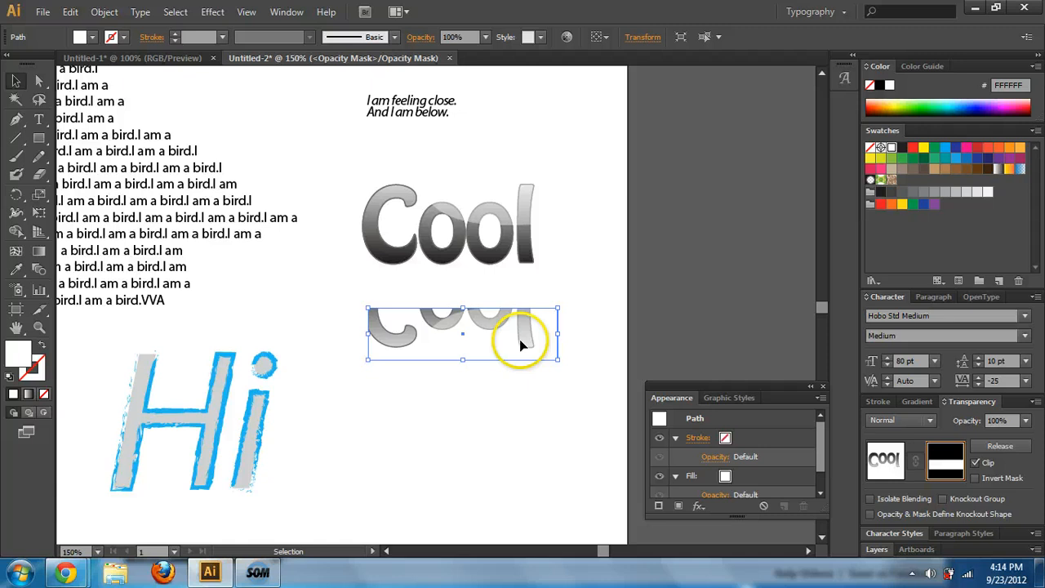
pyautogui.press('Delete')
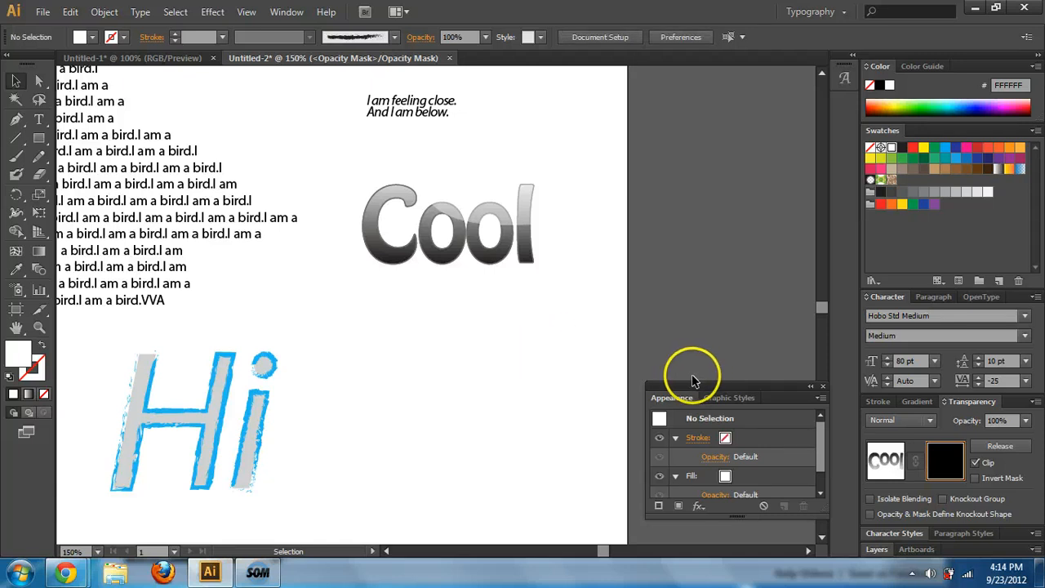
# Paste the gradient rectangle in place inside the opacity mask and shorten it from its lower edge to about three quarters of its height.
pyautogui.press('a')
pyautogui.hotkey('ctrl', 'z')
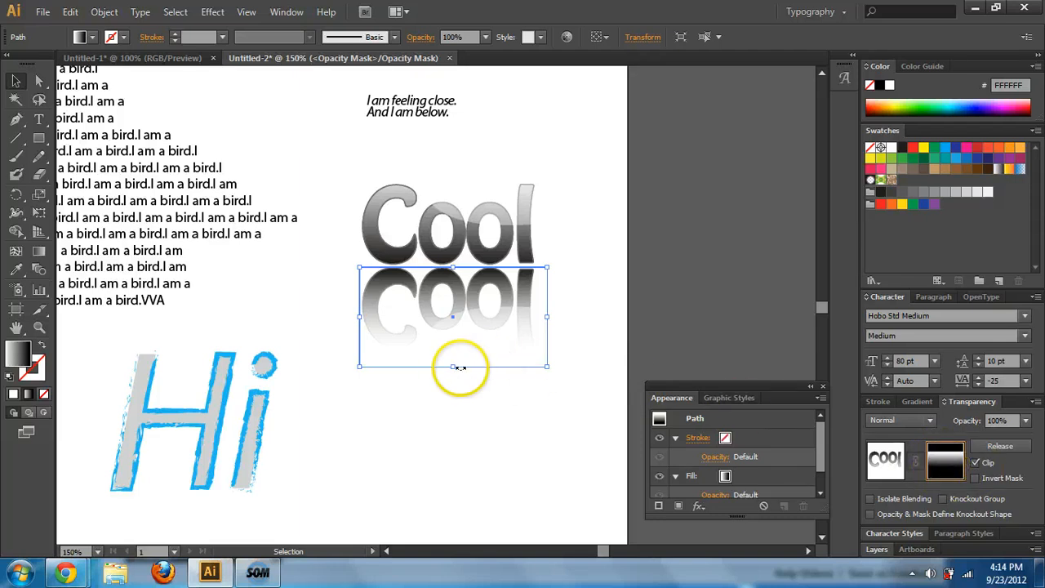
pyautogui.moveTo(453, 366); pyautogui.dragTo(450, 341)
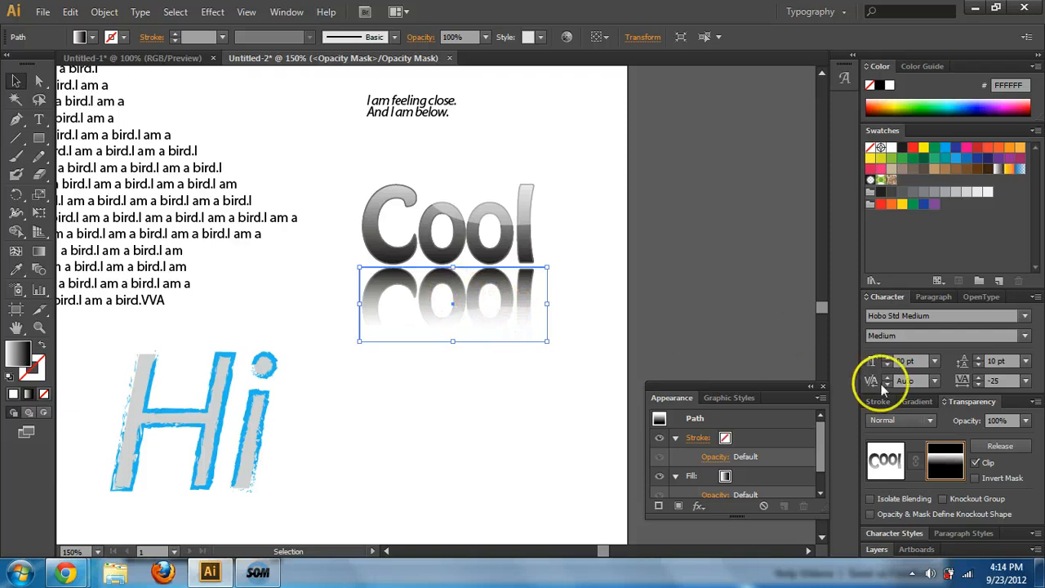
# Leave the opacity mask and return to editing the reflected "Cool" artwork.
pyautogui.click(588, 216)
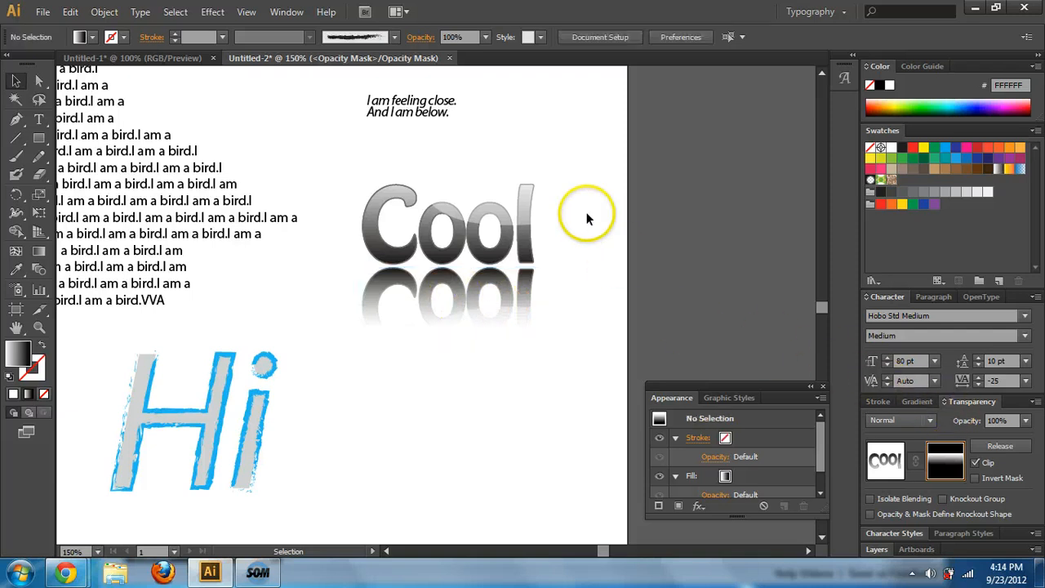
pyautogui.click(526, 283)
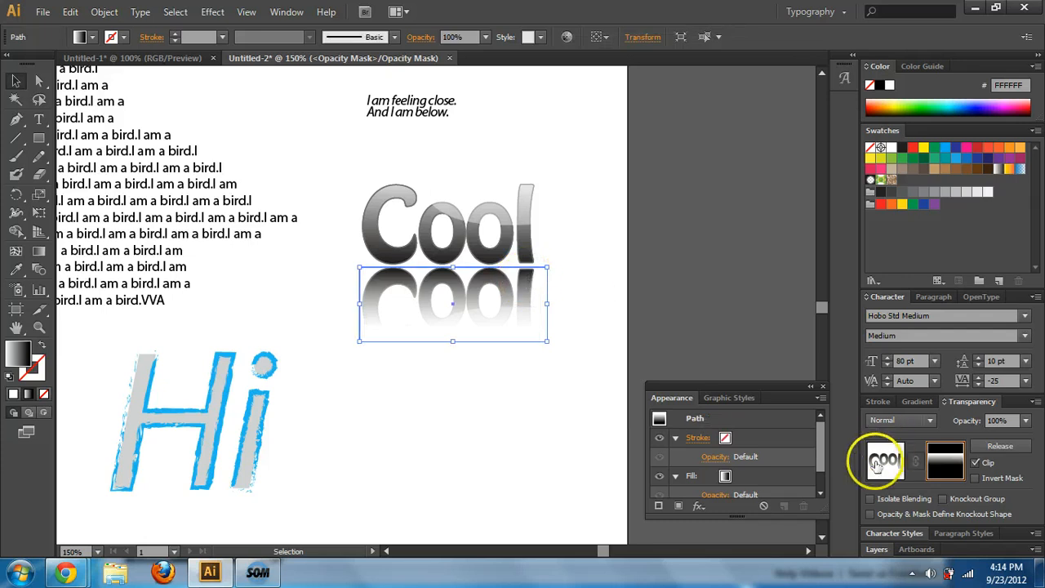
pyautogui.click(887, 464)
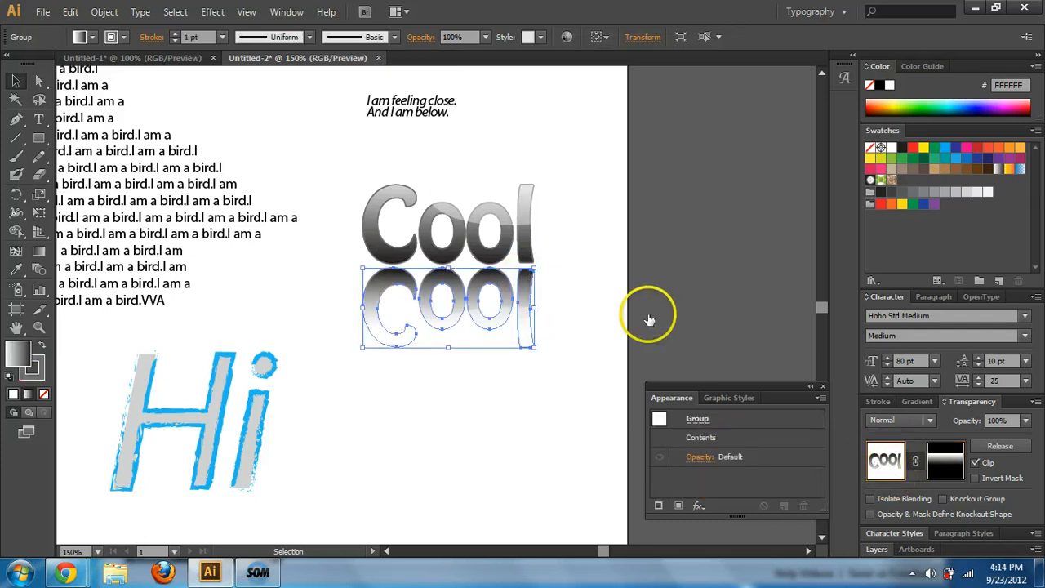
# Set the opacity of the reflected "Cool" group to 40% and deselect it.
pyautogui.click(616, 265)
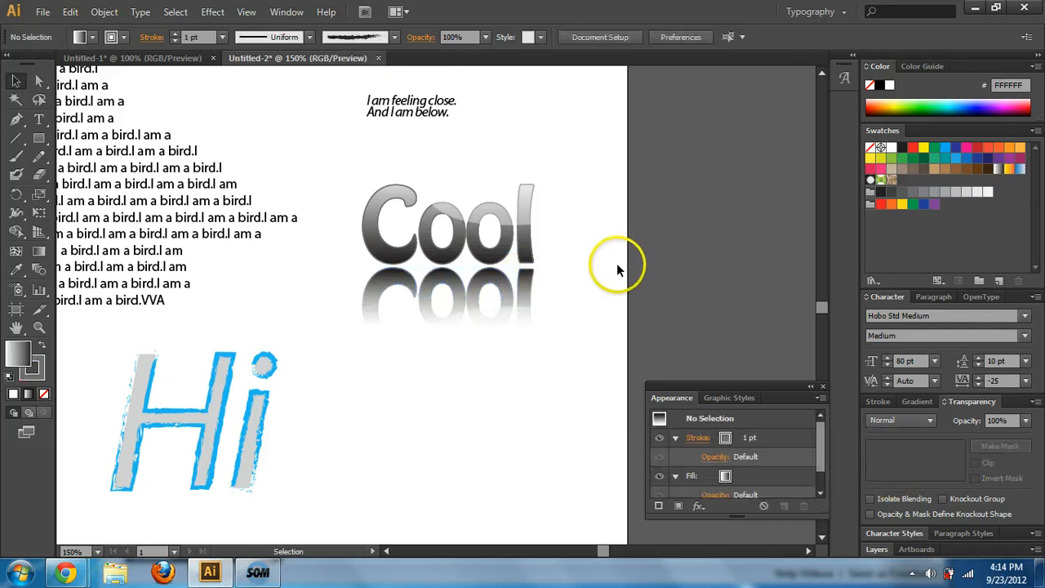
pyautogui.click(532, 279)
pyautogui.click(1006, 419)
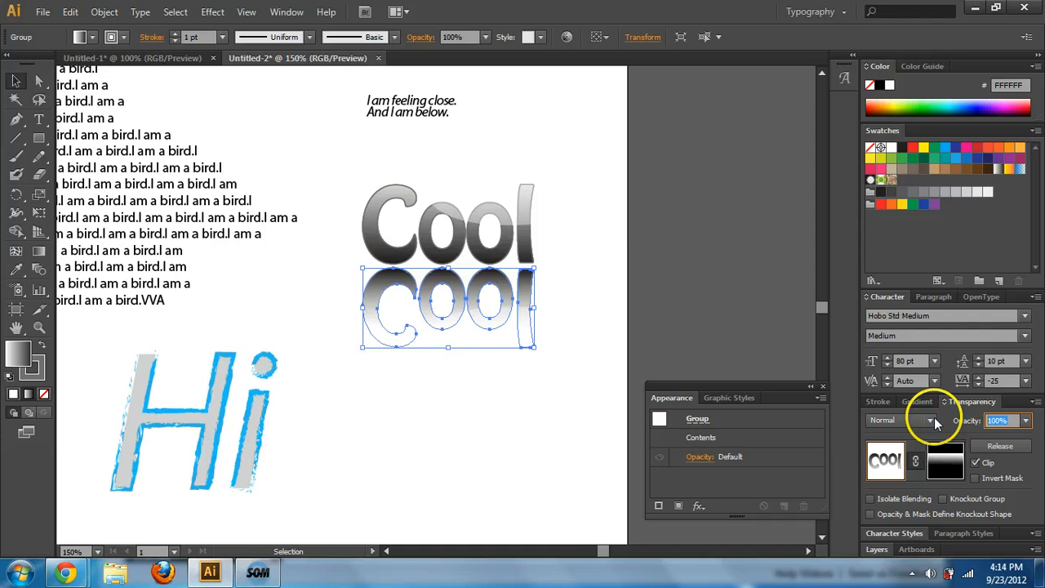
pyautogui.write('40')
pyautogui.press('Return')
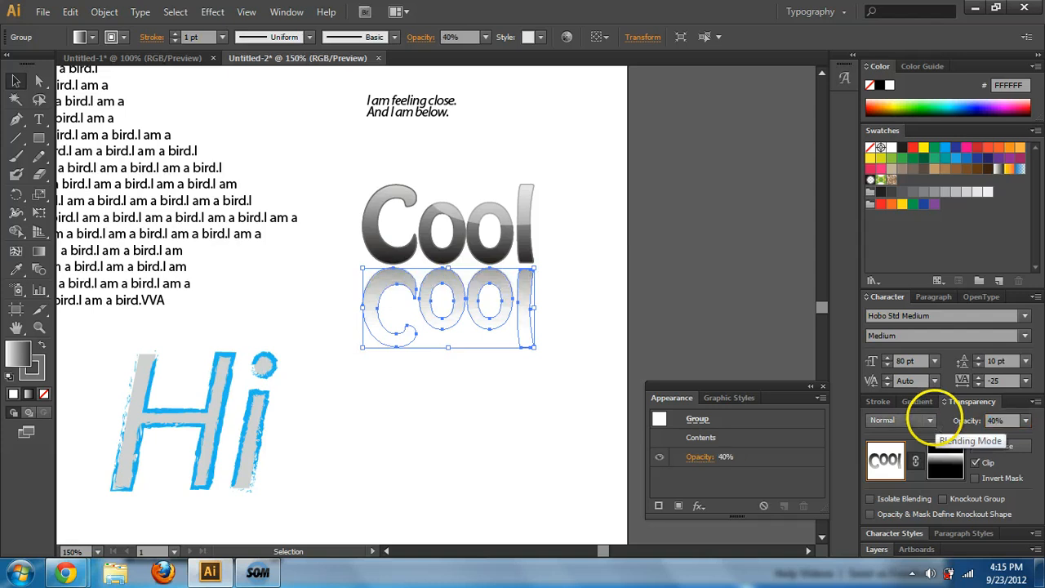
pyautogui.click(601, 250)
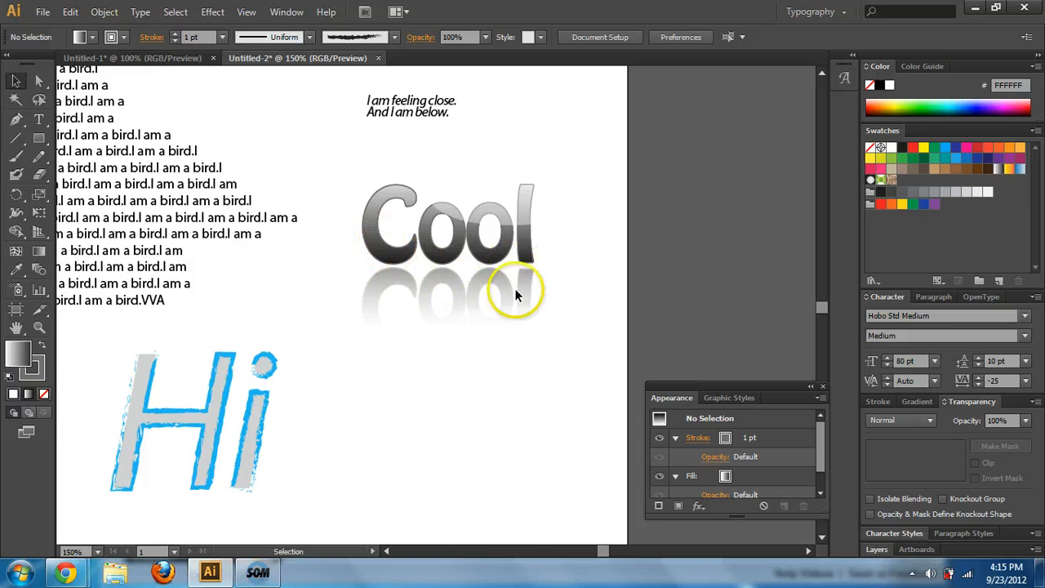
# View the whole artboard, look over the text samples in the Untitled-1 document, and return to Untitled-2.
pyautogui.hotkey('ctrl', '-')
pyautogui.hotkey('ctrl', '-')
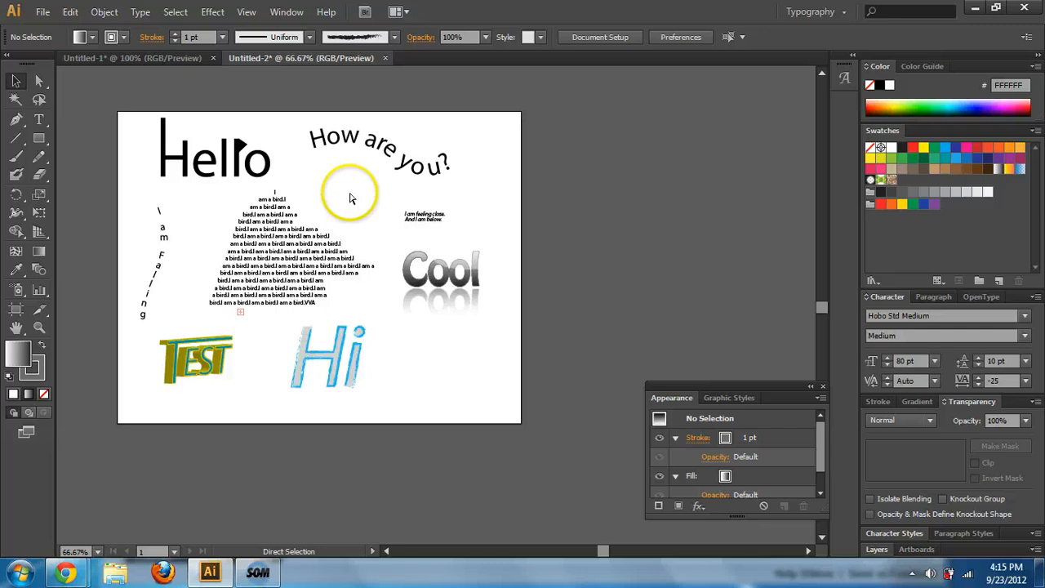
pyautogui.moveTo(315, 205); pyautogui.dragTo(411, 217)
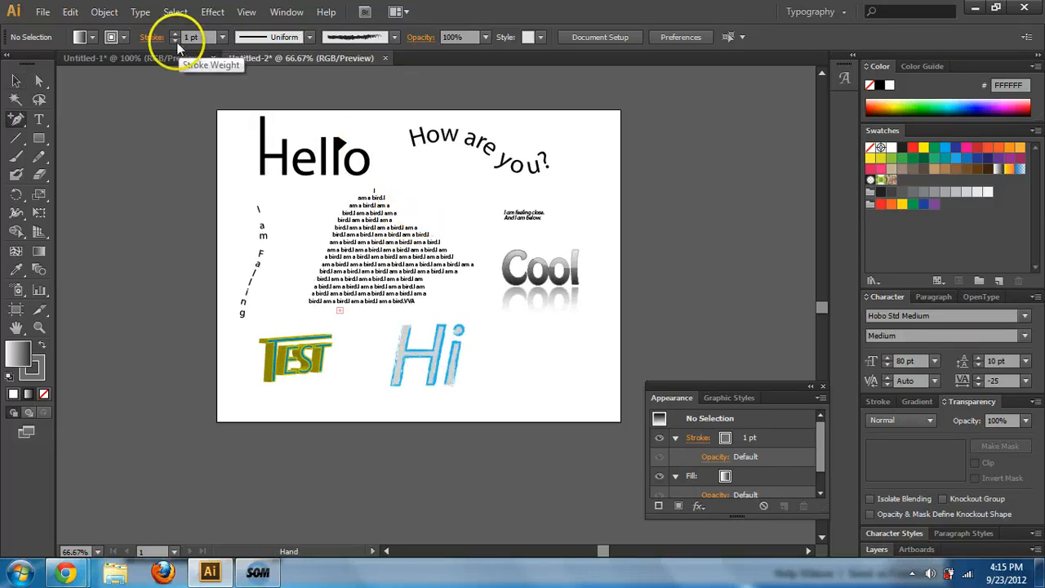
pyautogui.click(188, 60)
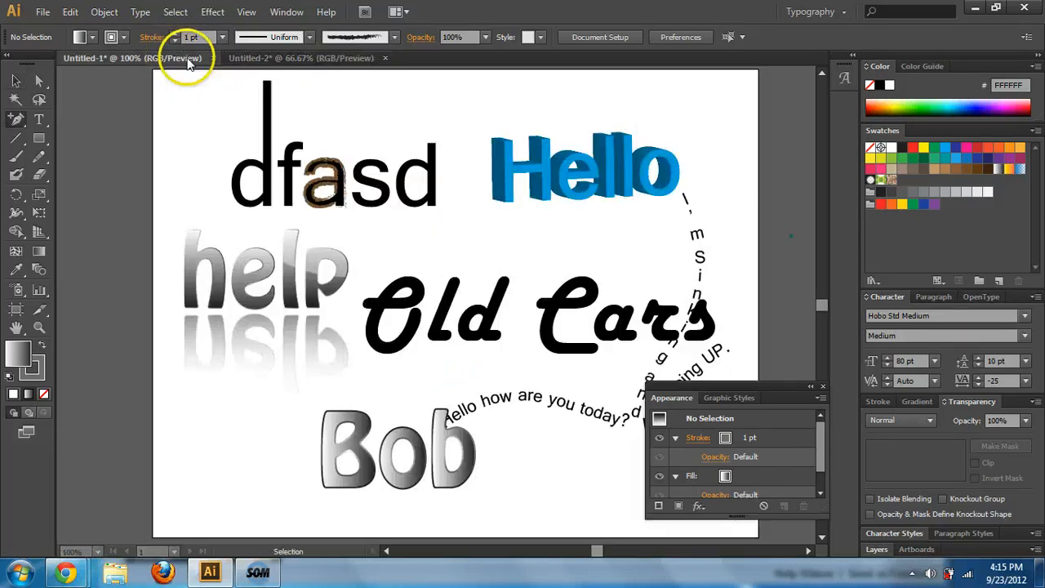
pyautogui.click(276, 58)
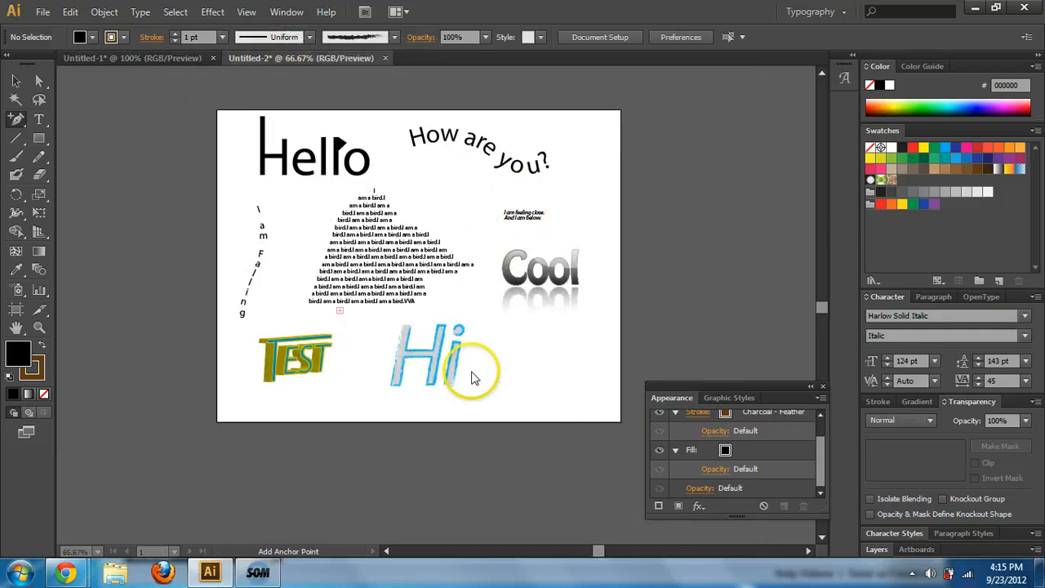